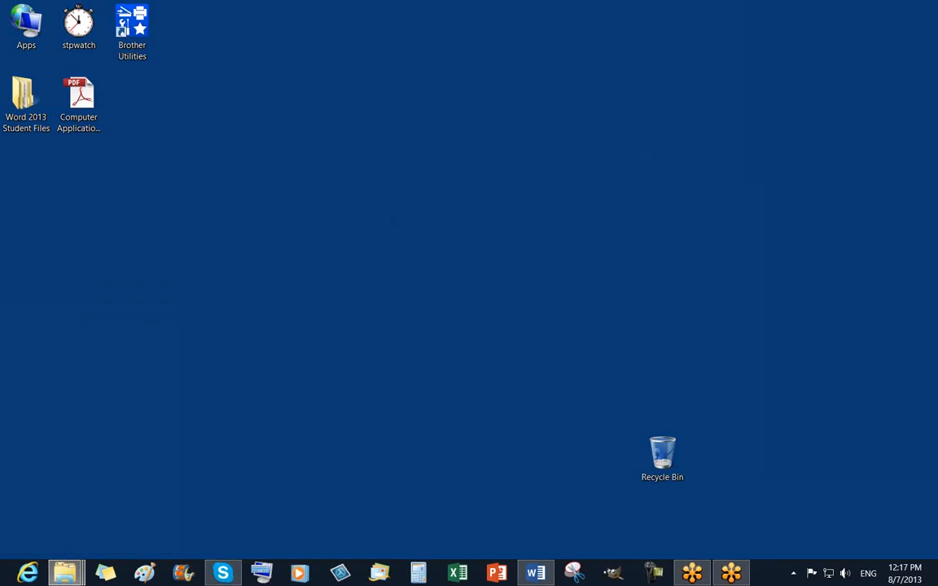
Open the WD C-6 document from the Word Unit C folder in Word 2013 Student Files and enable editing
drag(1, 325, 471, 79)
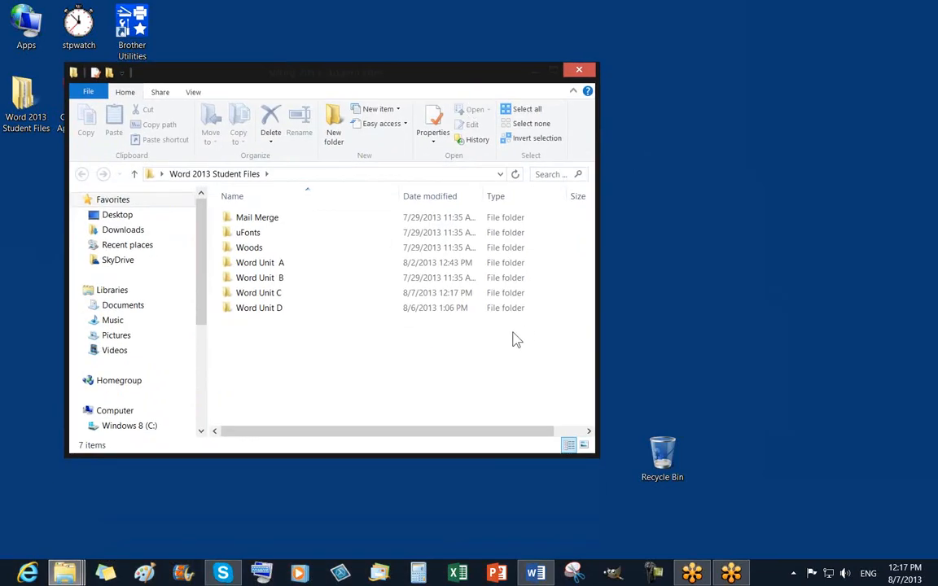
click(275, 298)
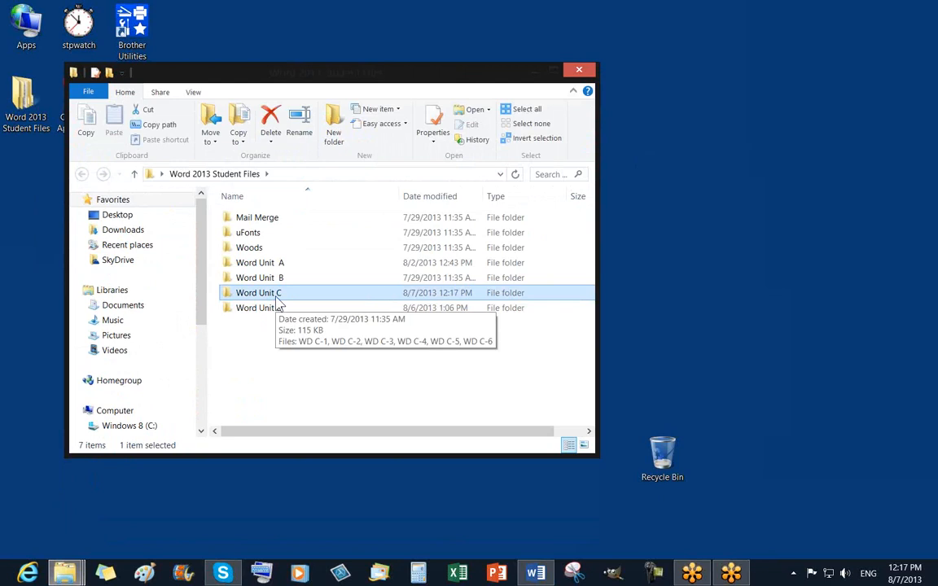
double_click(277, 298)
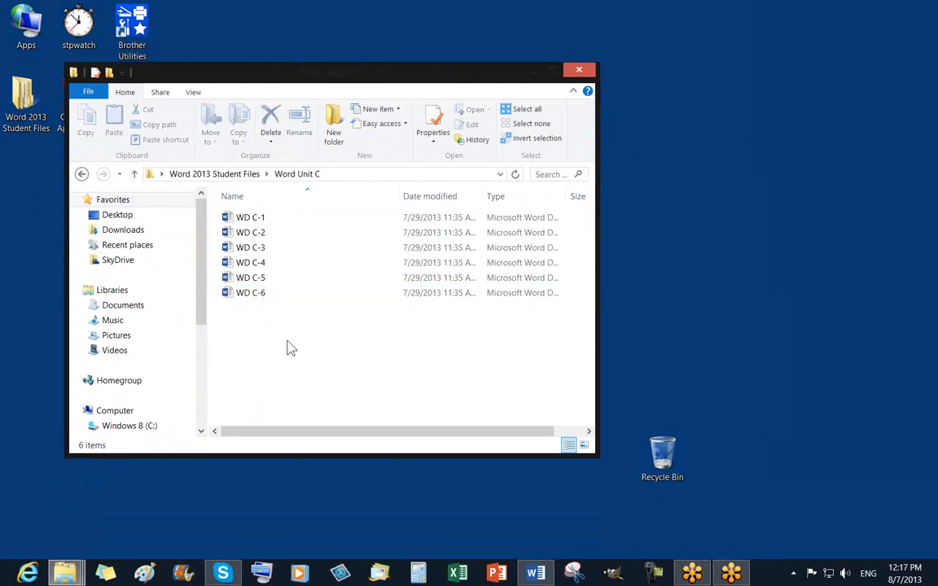
click(259, 297)
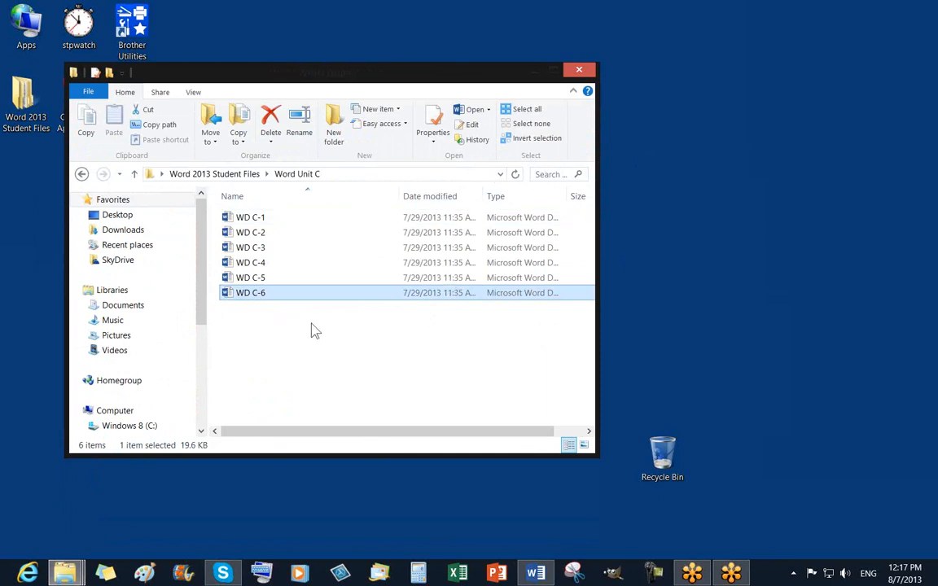
double_click(268, 298)
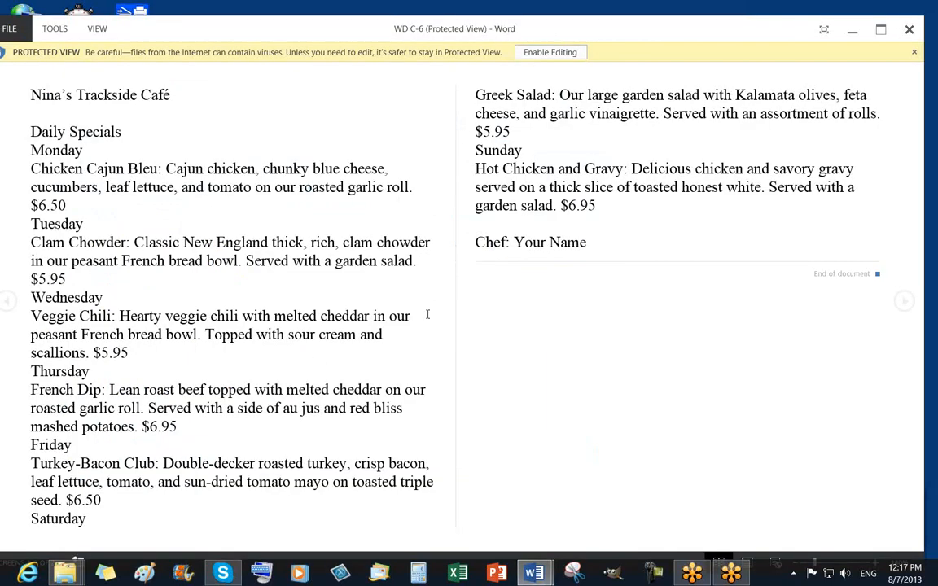
click(543, 57)
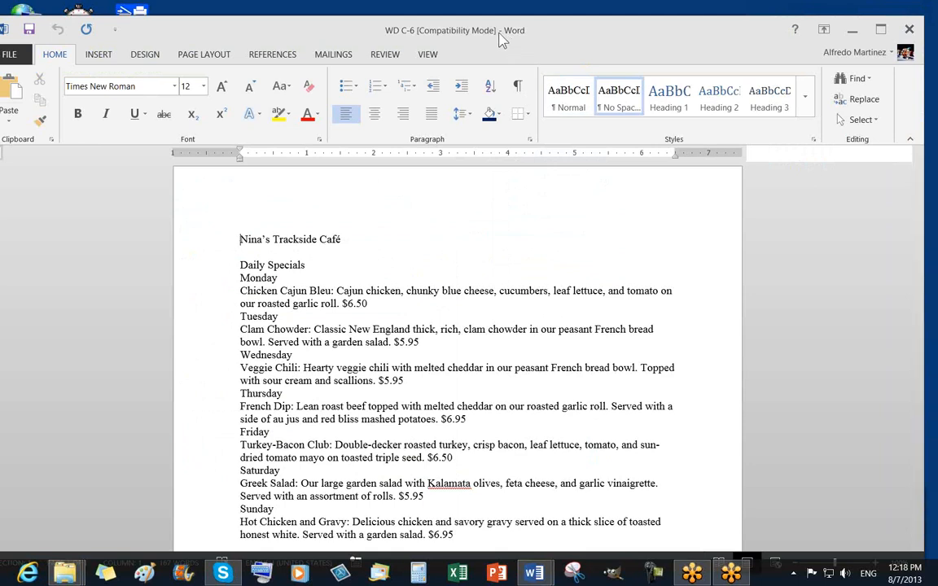
Dock the document window to the left half of the screen, widen it slightly, and minimize the folder window behind it
key(super+Left)
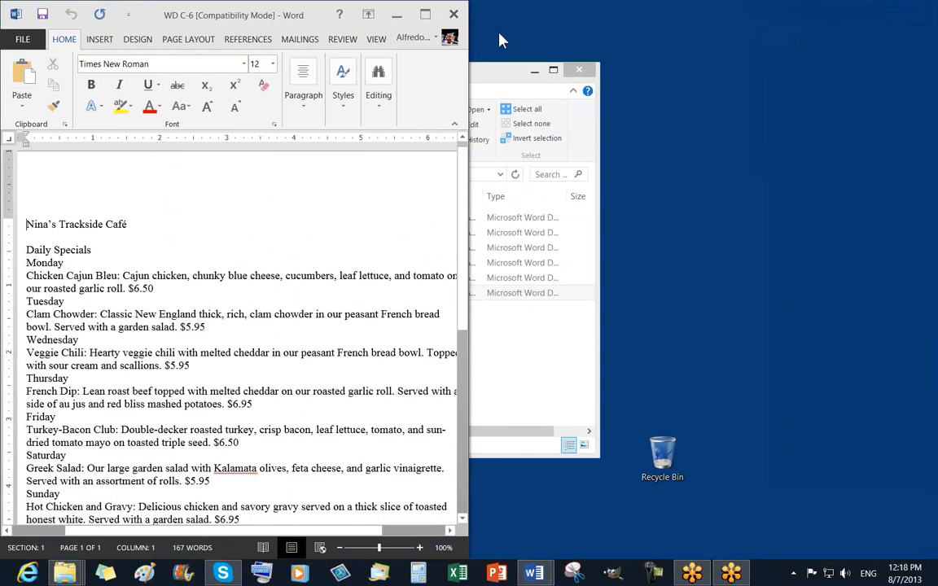
click(535, 74)
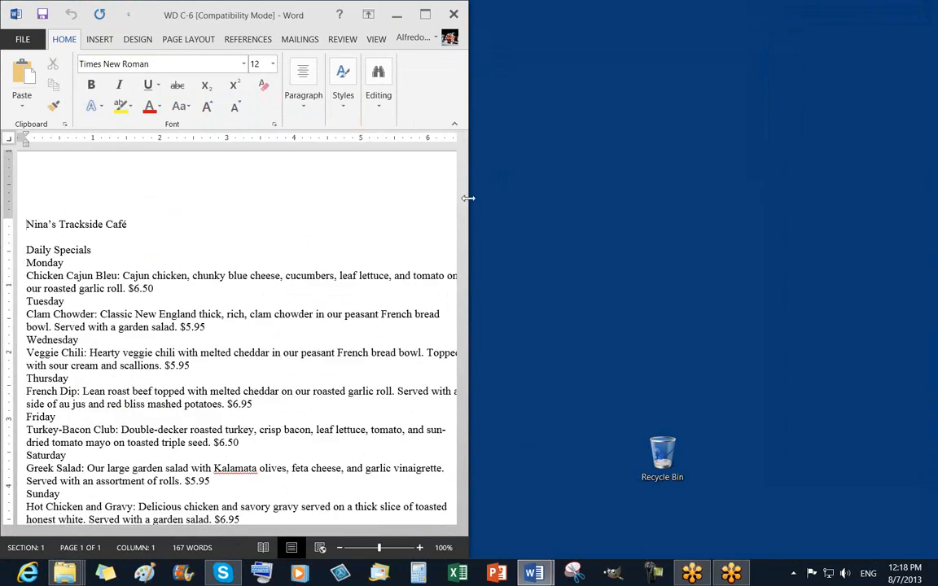
drag(469, 198, 551, 200)
Look through the café menu from its title down to the chef line
scroll(438, 293, down, 3)
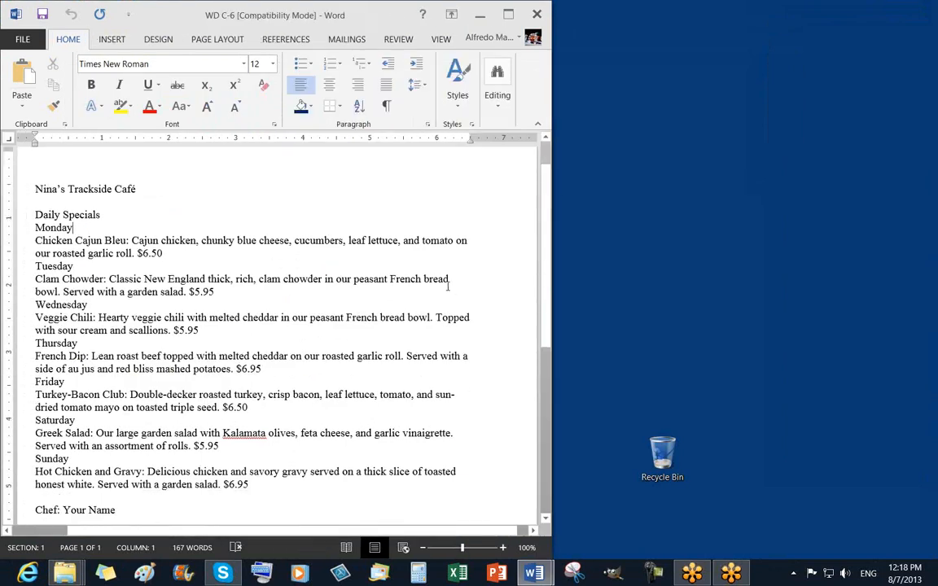
scroll(425, 318, down, 8)
scroll(427, 309, up, 10)
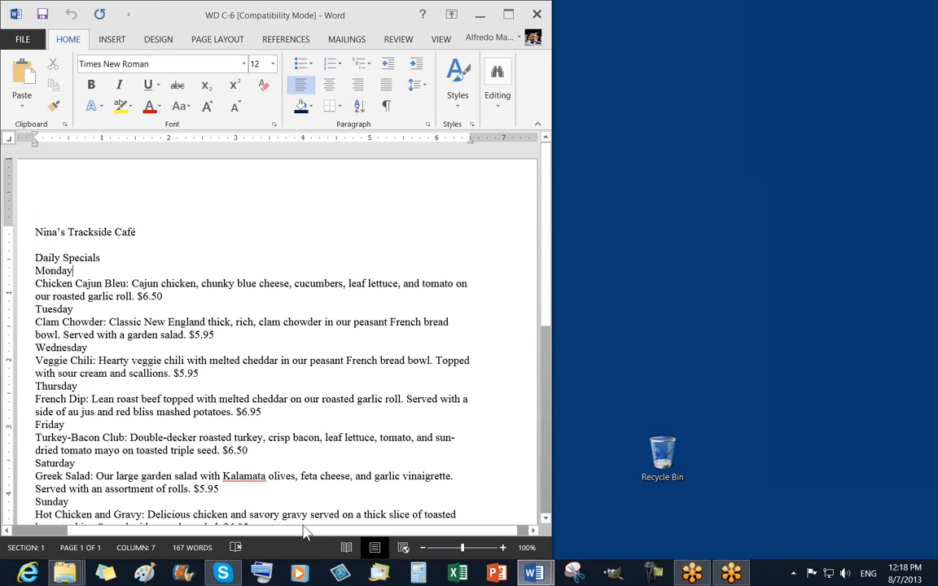
drag(300, 532, 266, 537)
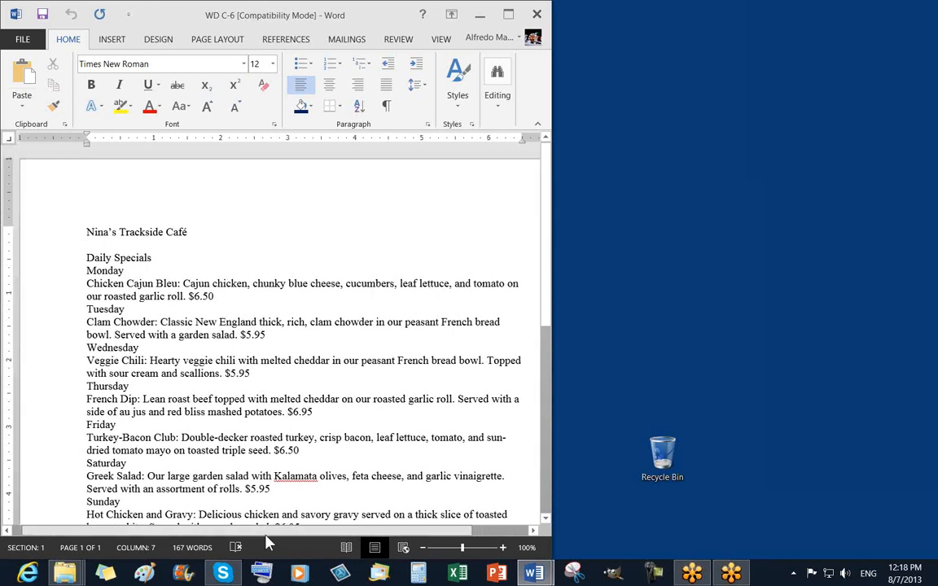
click(342, 243)
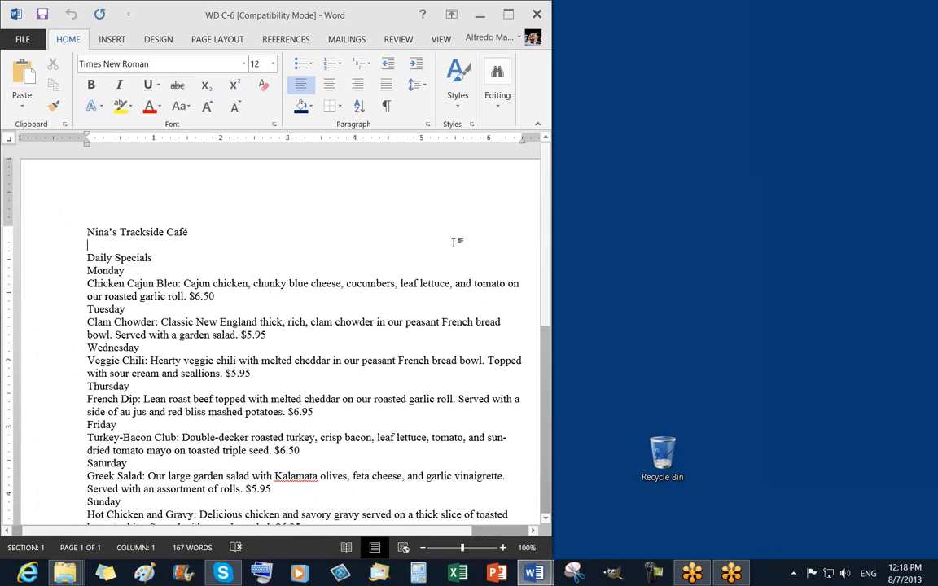
click(68, 235)
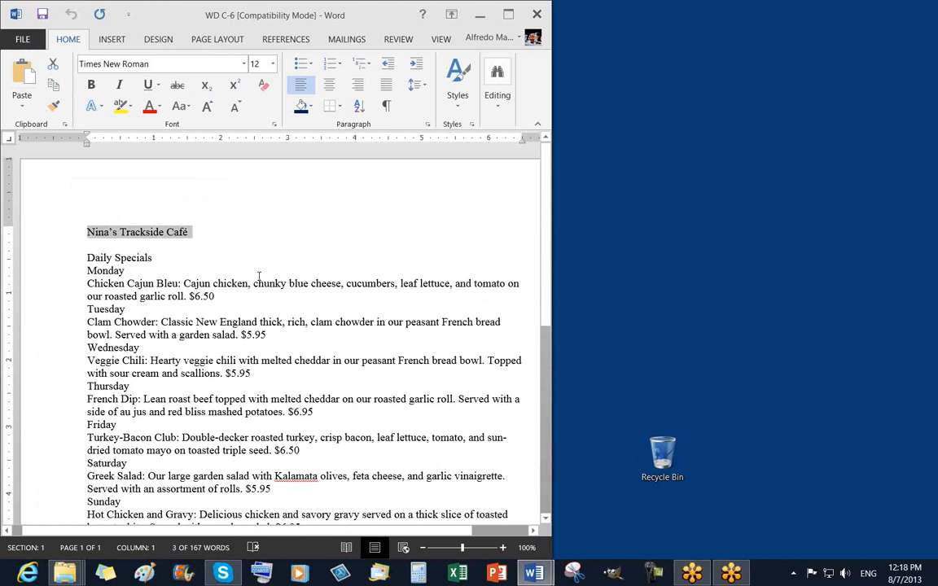
click(235, 231)
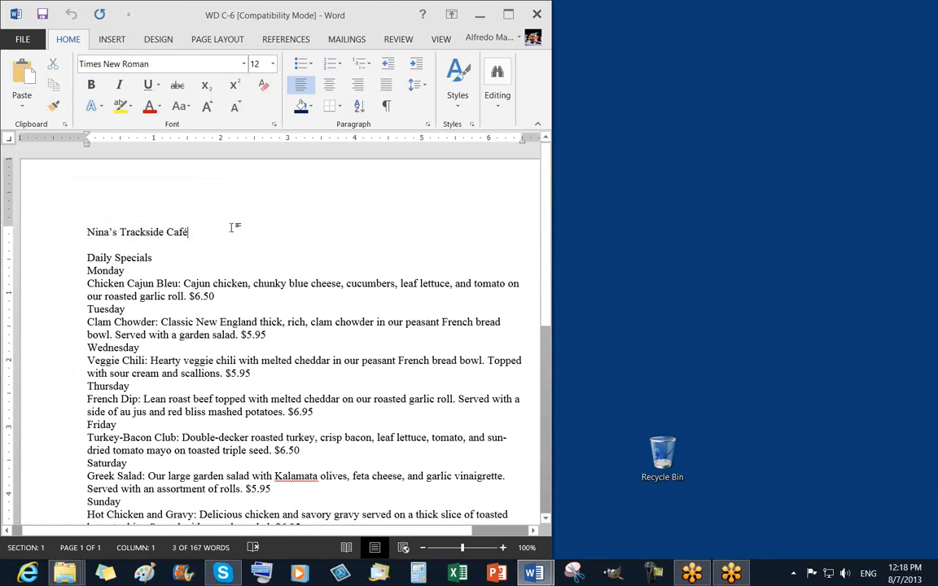
Set up a copy of the document in the Word 2013 10 AM folder with the file name "Ninas menu 8-7-2013"
click(22, 38)
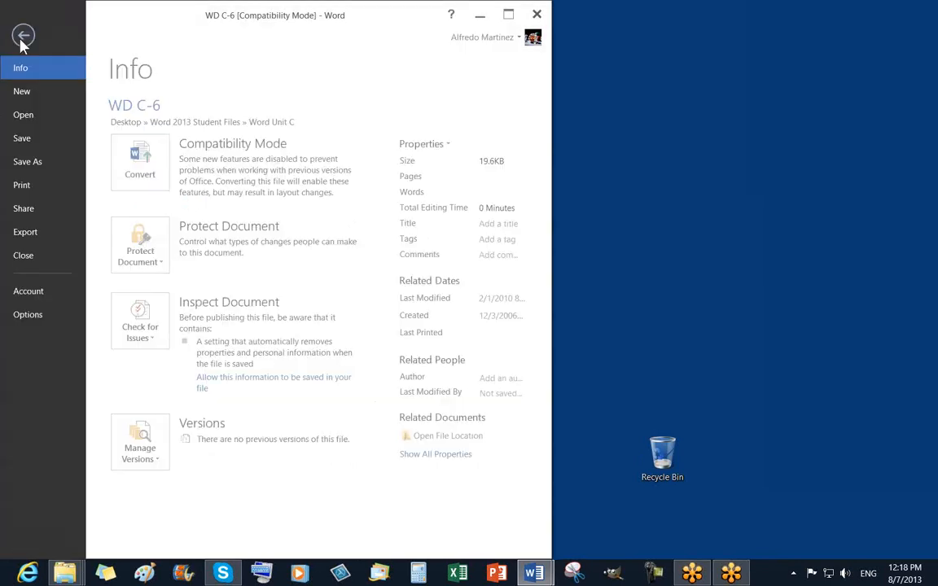
click(33, 163)
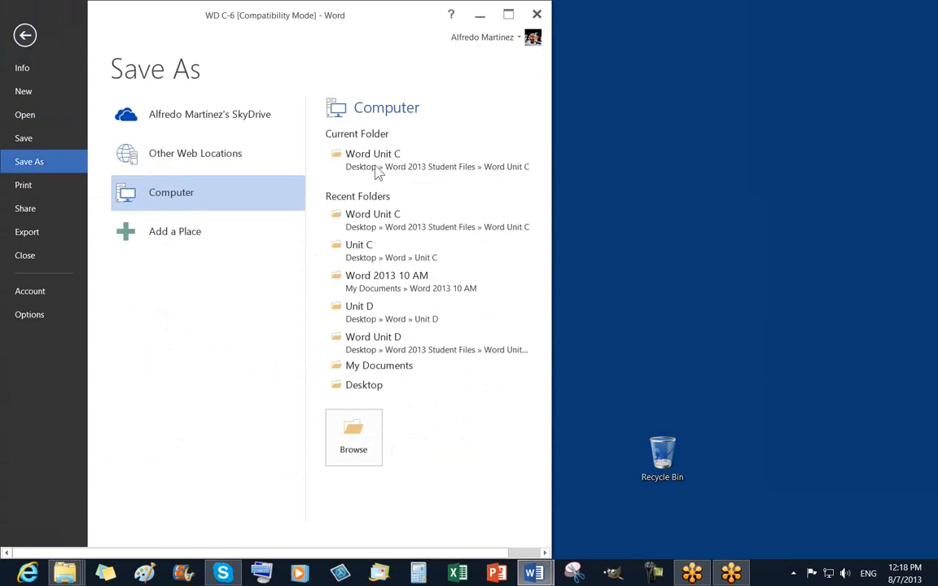
click(399, 281)
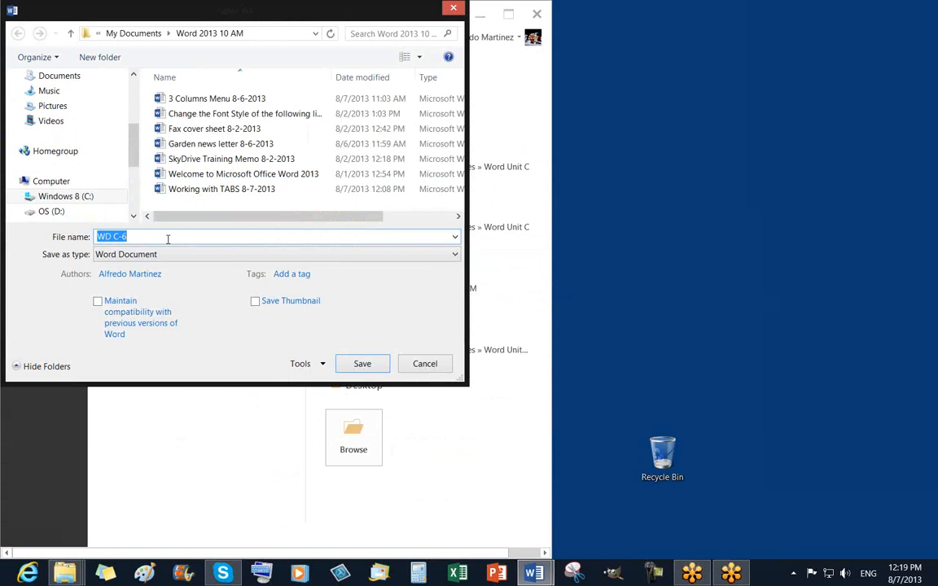
text(Ninas menu)
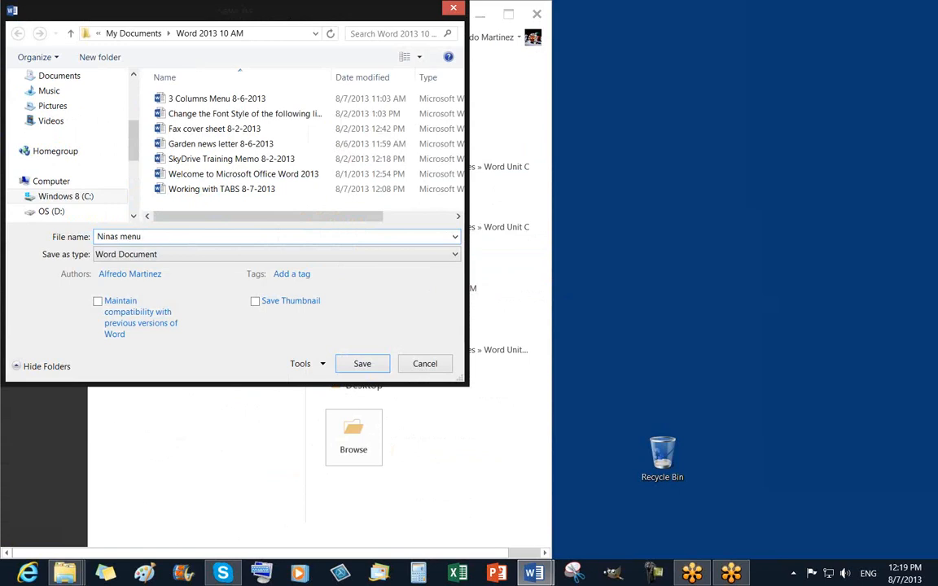
text( -7-2)
text(013)
text(8)
Save the copy as a Word Document without maintaining compatibility with previous versions, and accept the upgrade to the newest file format
click(283, 275)
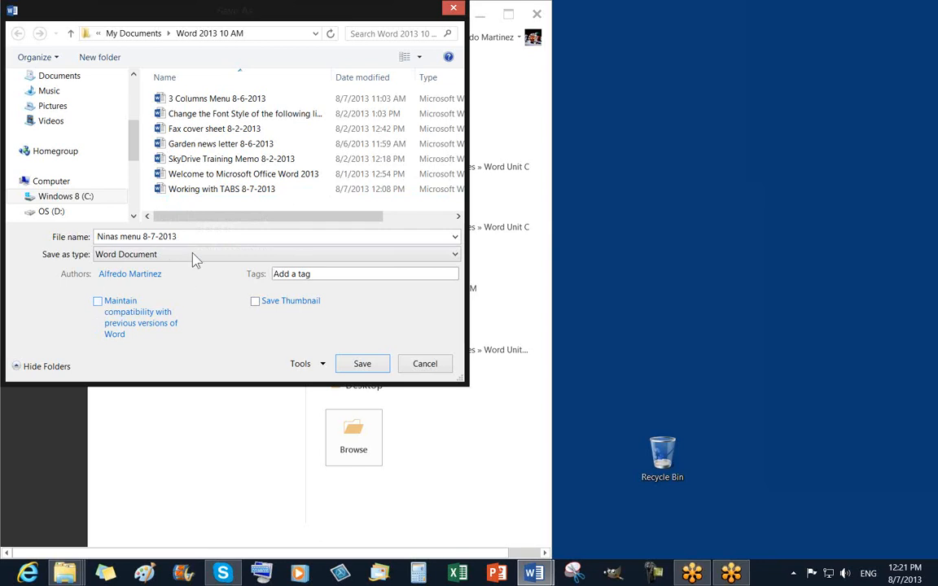
click(99, 306)
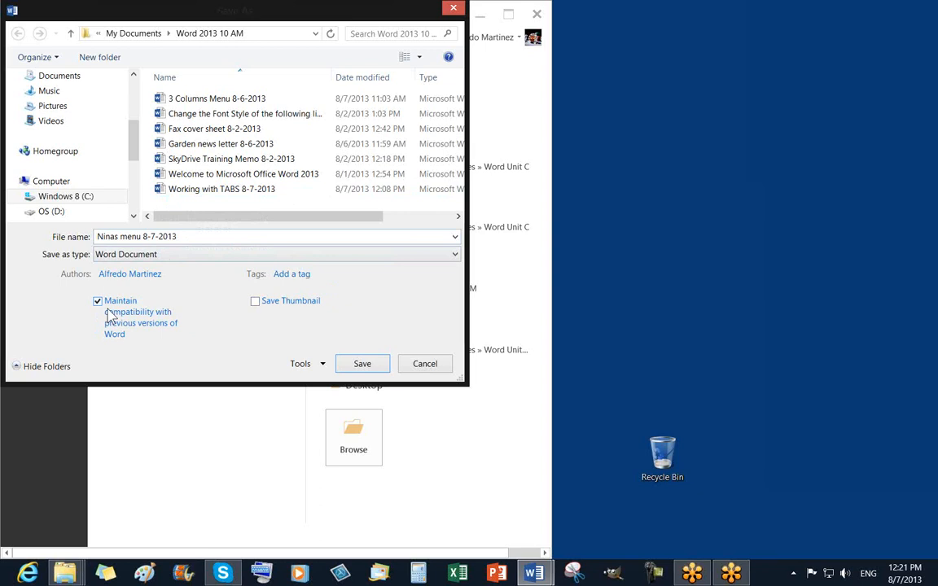
click(98, 305)
click(362, 364)
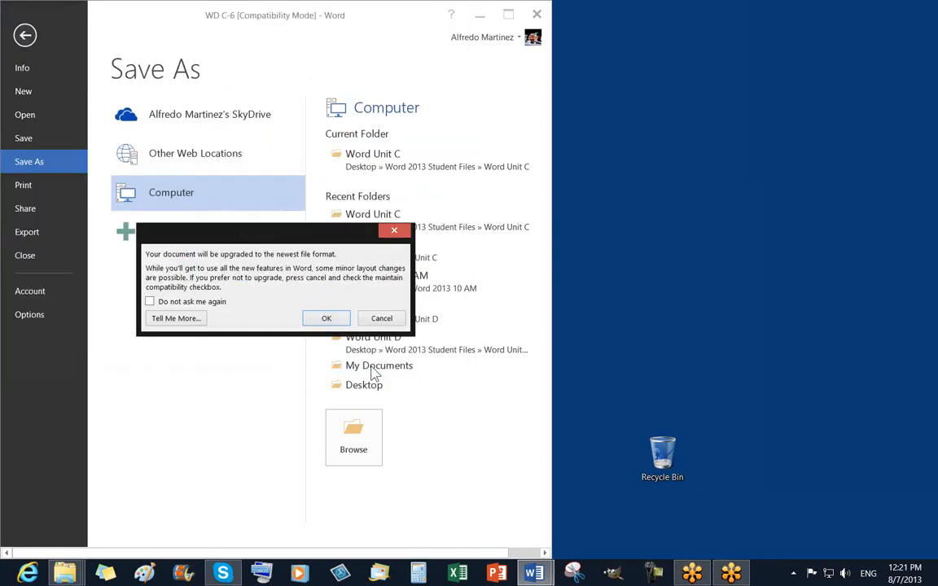
drag(254, 239, 242, 259)
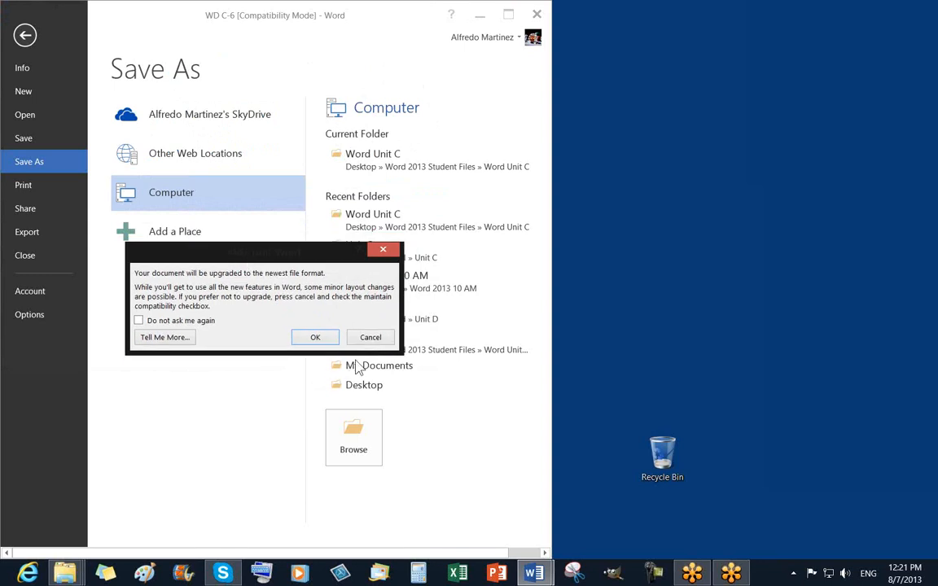
click(315, 338)
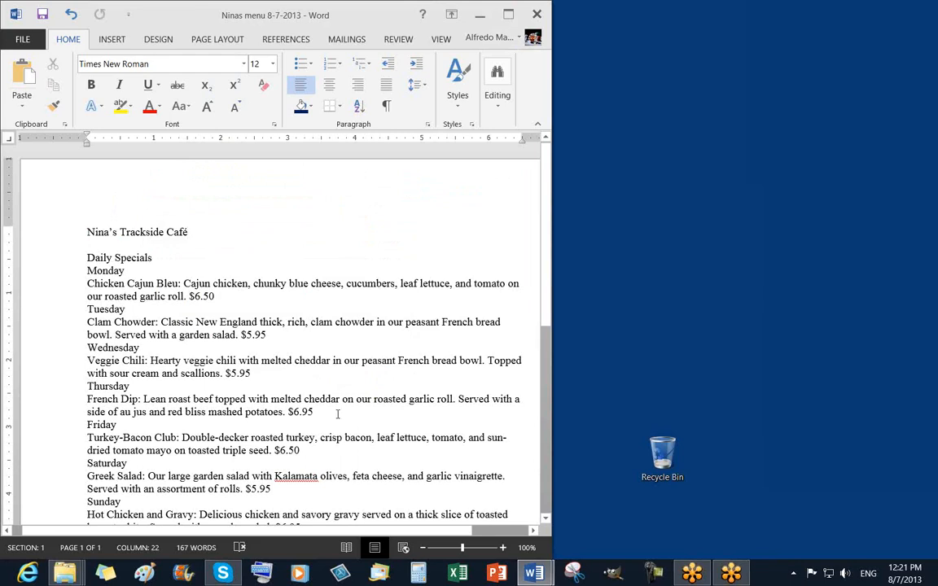
Select the menu text from the Chicken Cajun Bleu line through the end of the Sunday special
click(280, 342)
scroll(297, 357, down, 2)
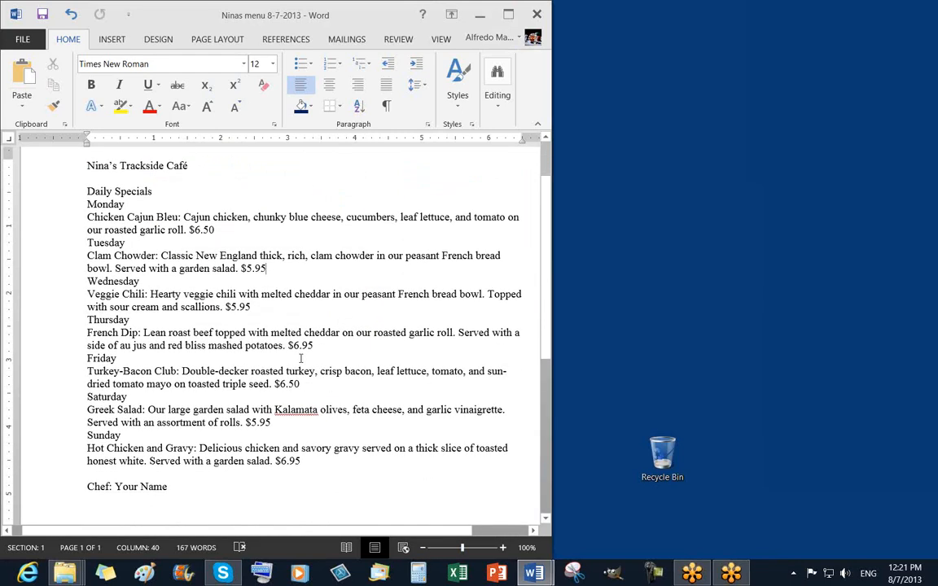
scroll(300, 356, down, 1)
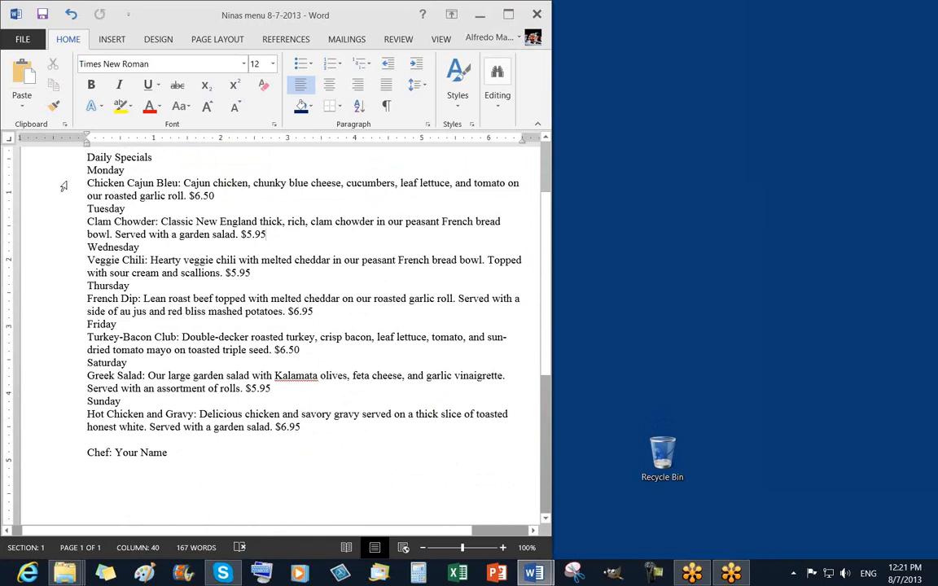
drag(64, 187, 78, 427)
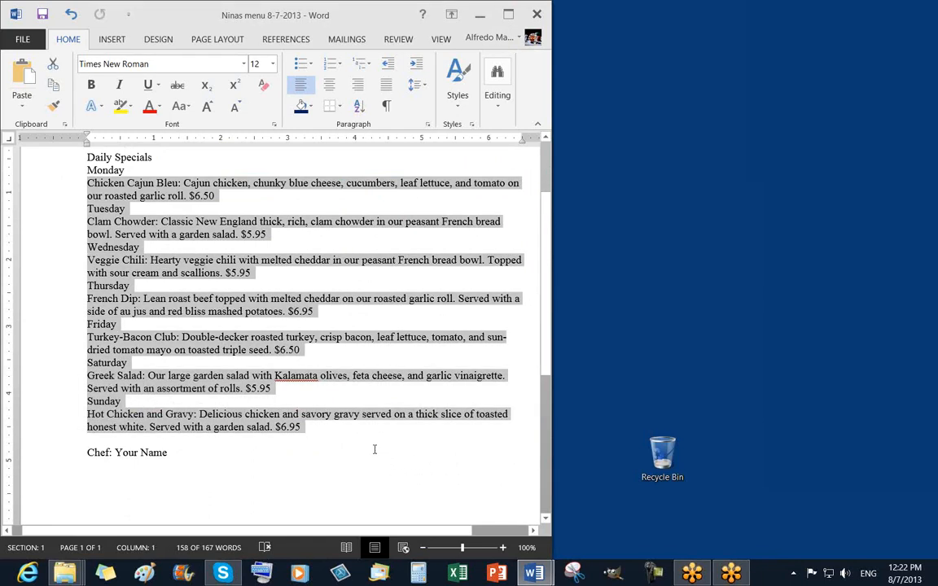
scroll(373, 447, up, 1)
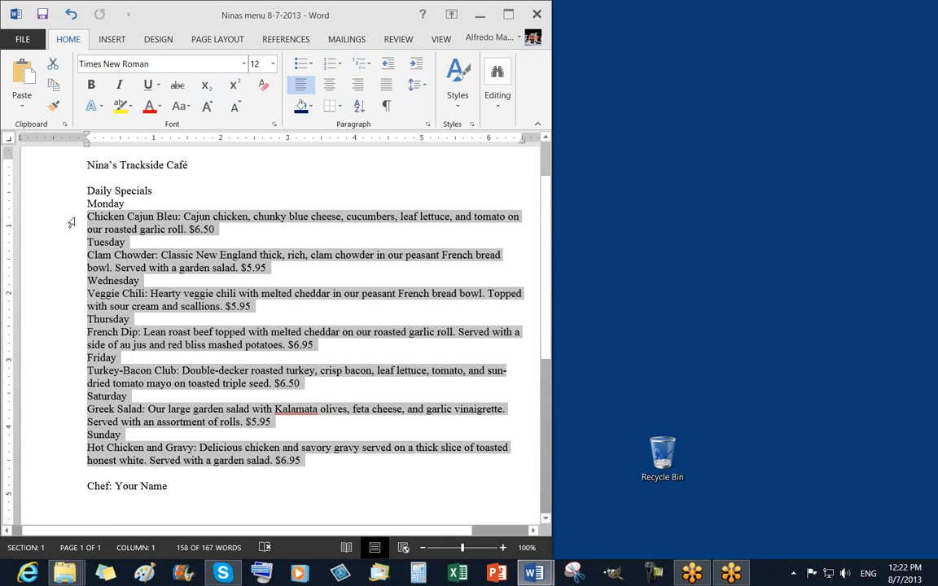
click(70, 222)
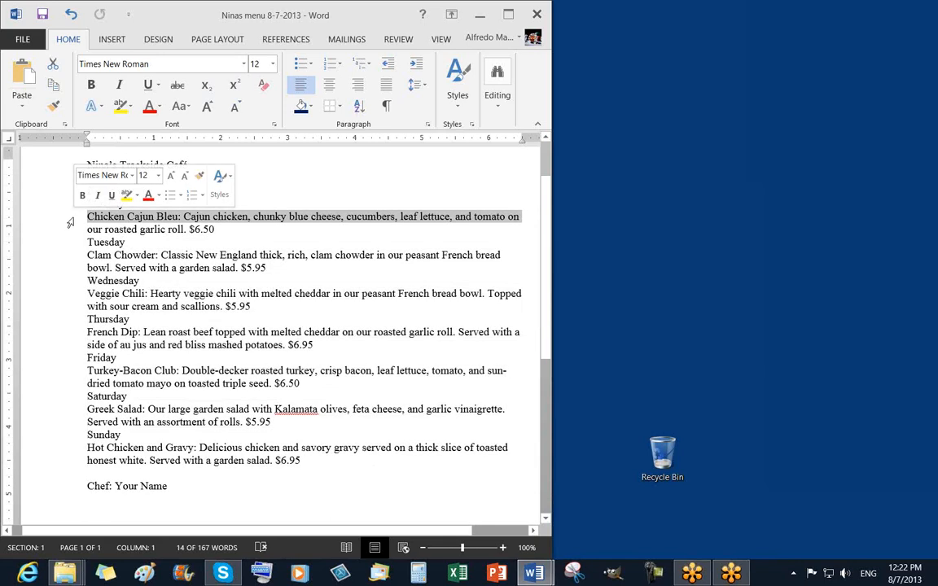
drag(65, 236, 82, 461)
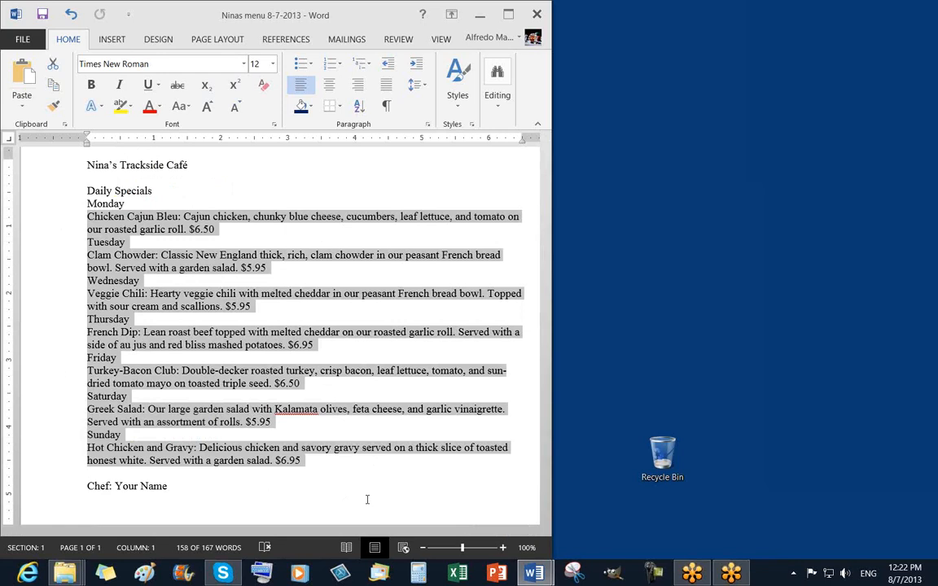
Set the ribbon to show tabs and commands, and use Print Layout as the document view
click(452, 21)
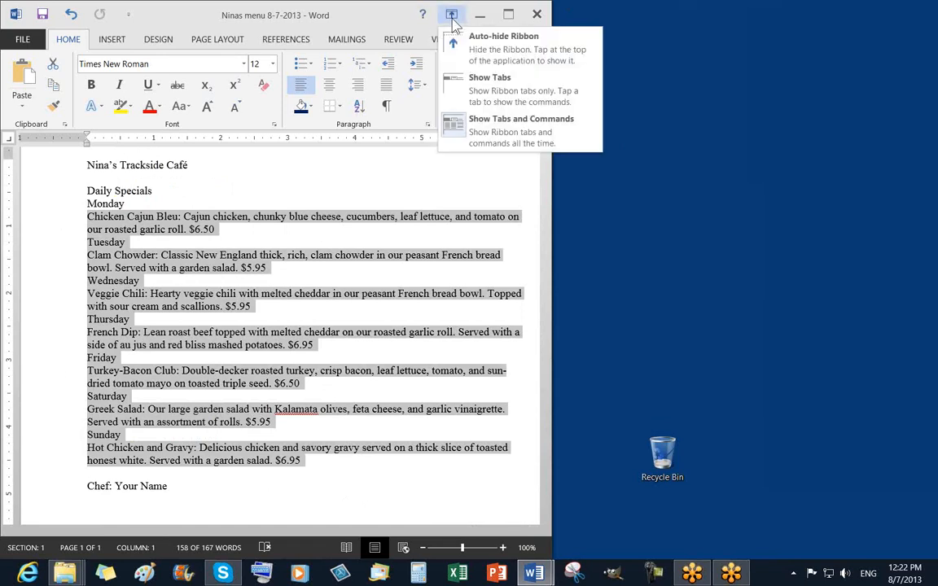
click(504, 132)
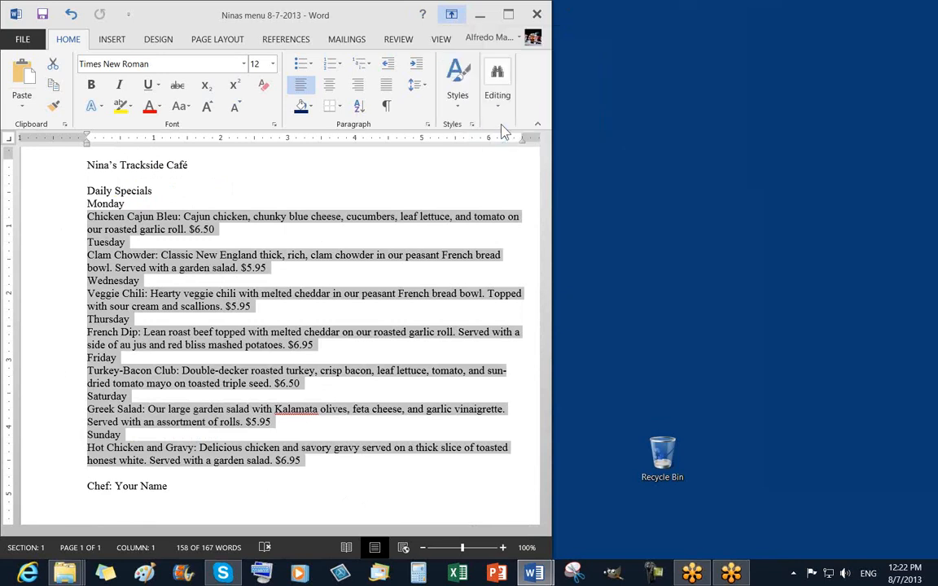
click(446, 42)
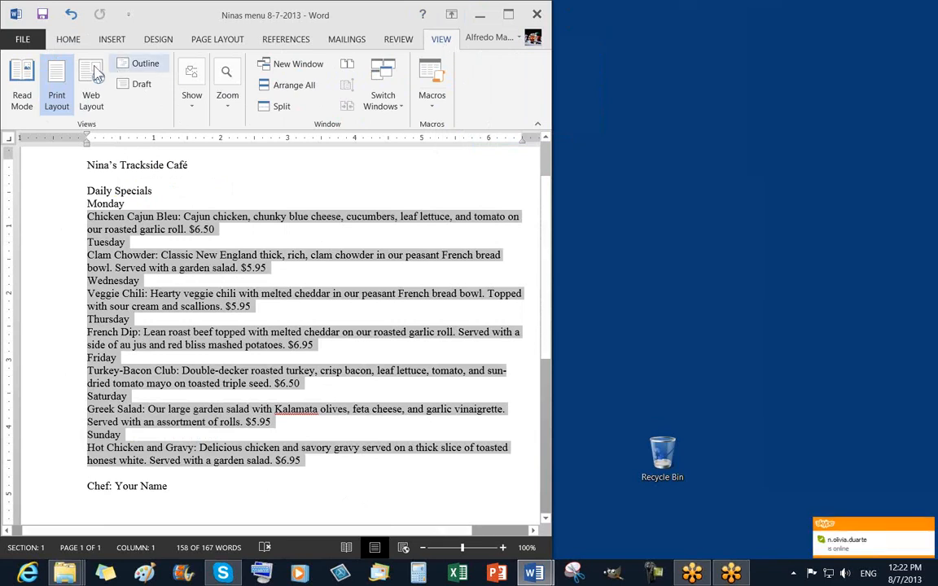
click(57, 93)
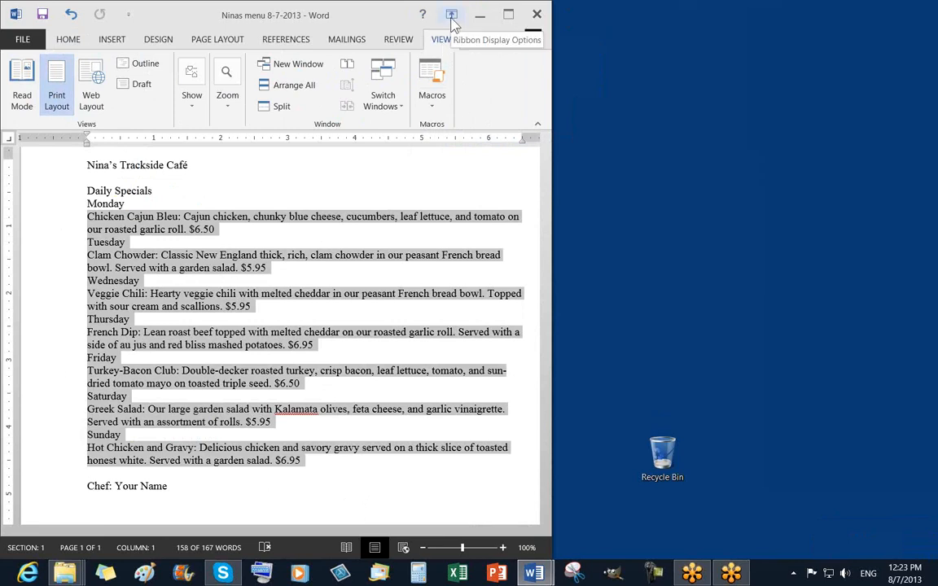
click(199, 38)
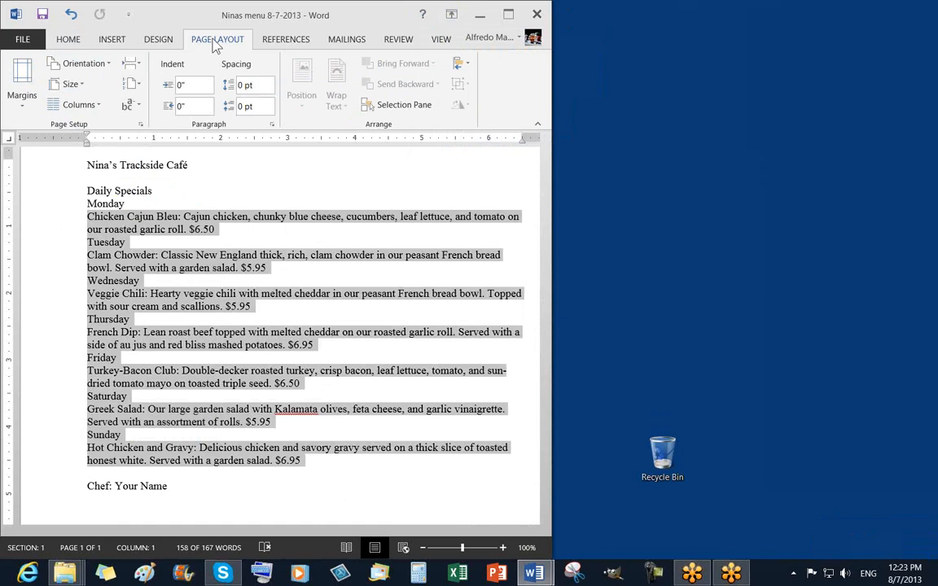
click(438, 41)
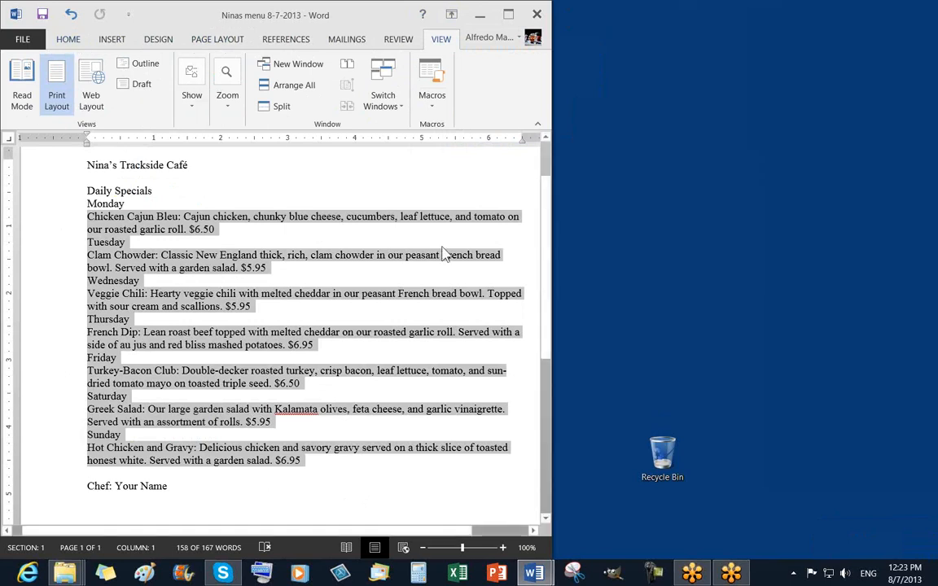
click(305, 242)
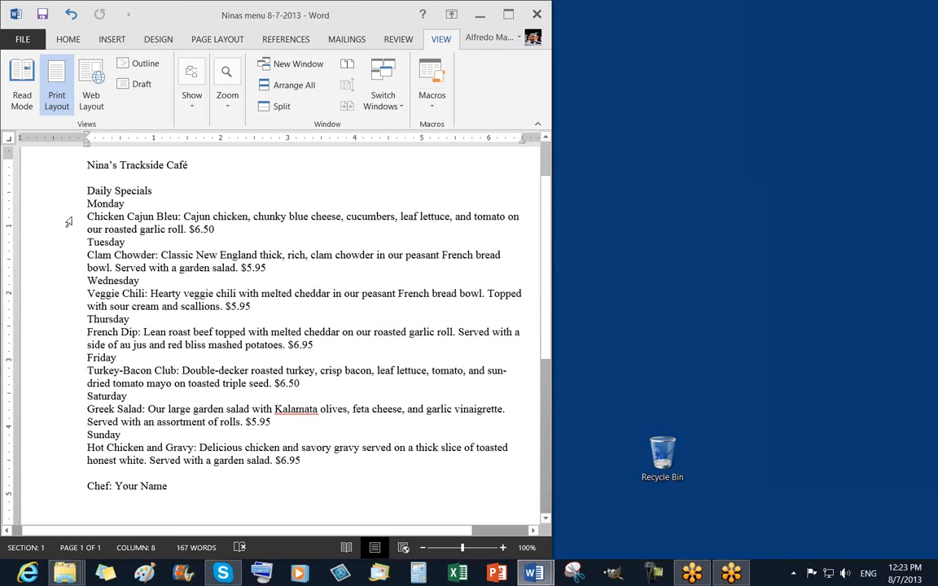
click(783, 49)
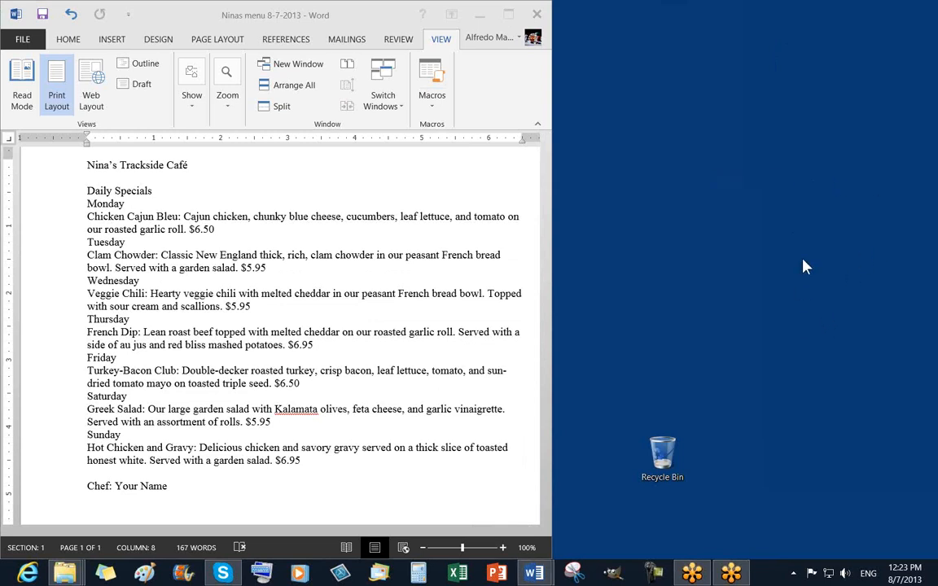
right_click(808, 178)
click(818, 243)
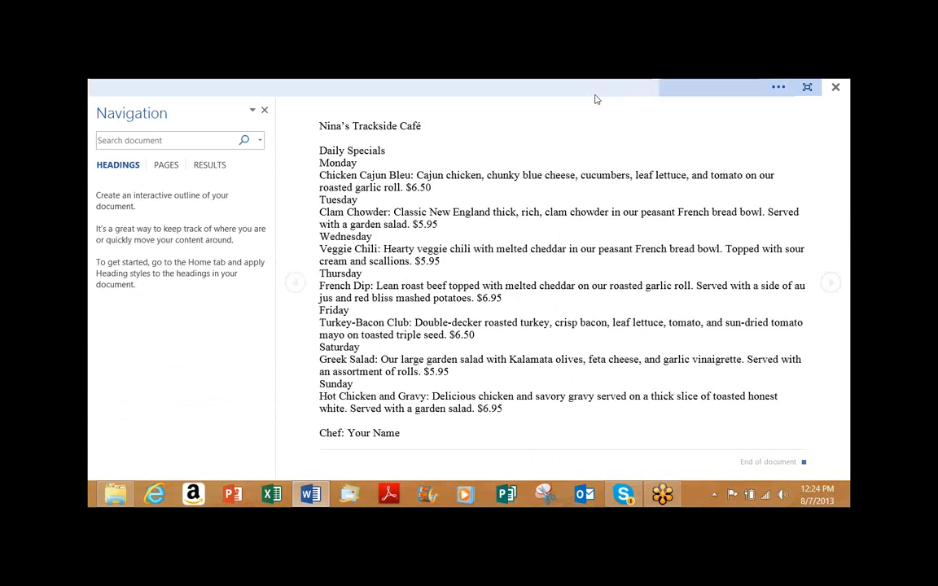
Close the Navigation pane in Read Mode and return the menu document to editing
click(309, 85)
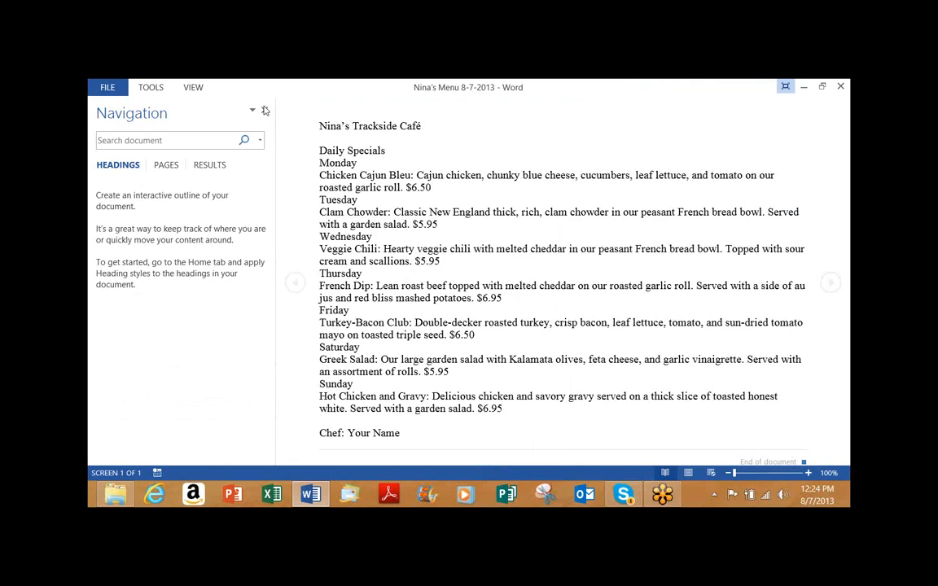
click(264, 112)
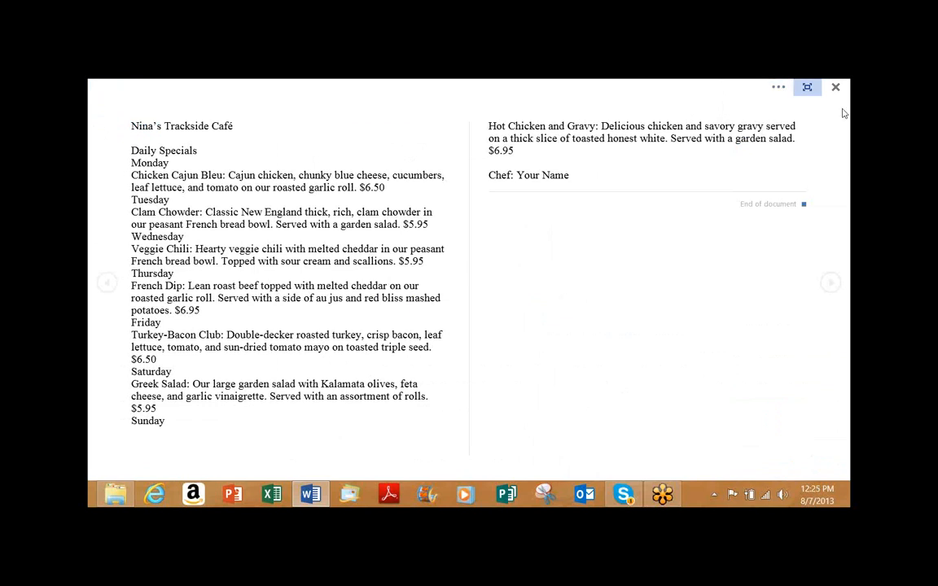
click(778, 88)
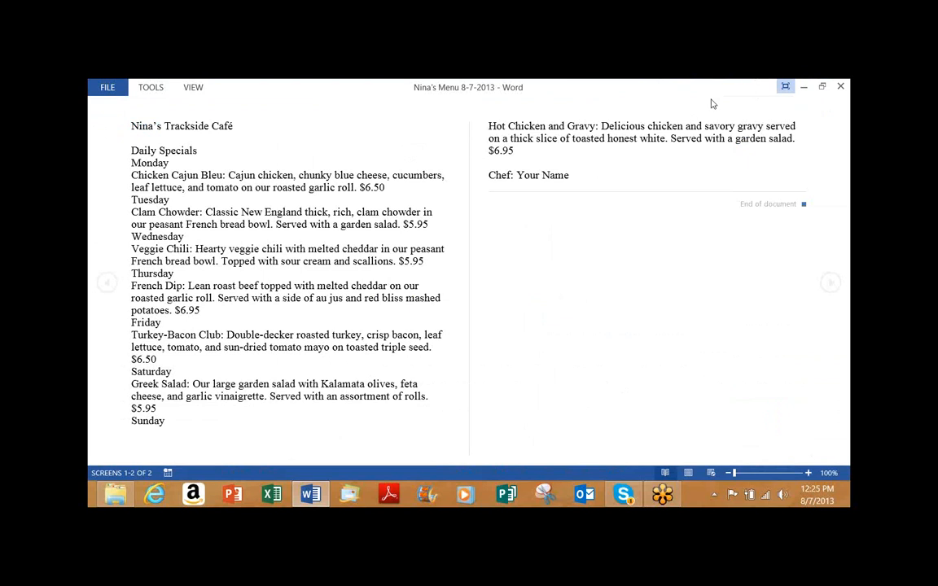
click(784, 88)
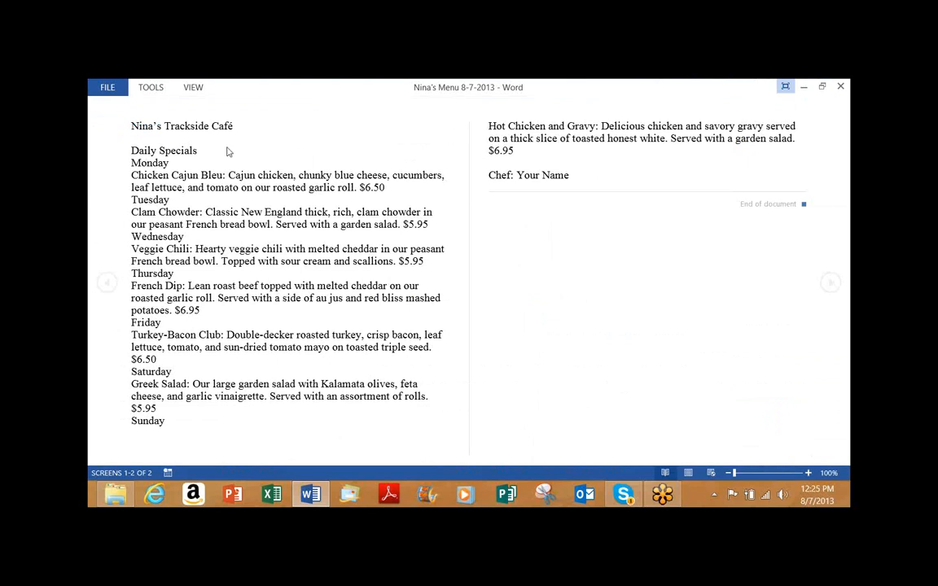
click(194, 88)
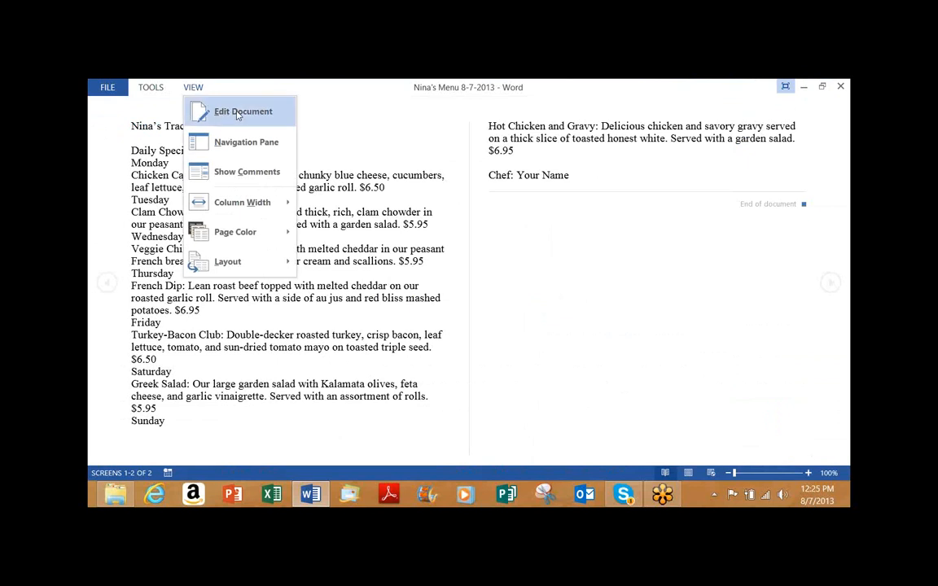
click(217, 110)
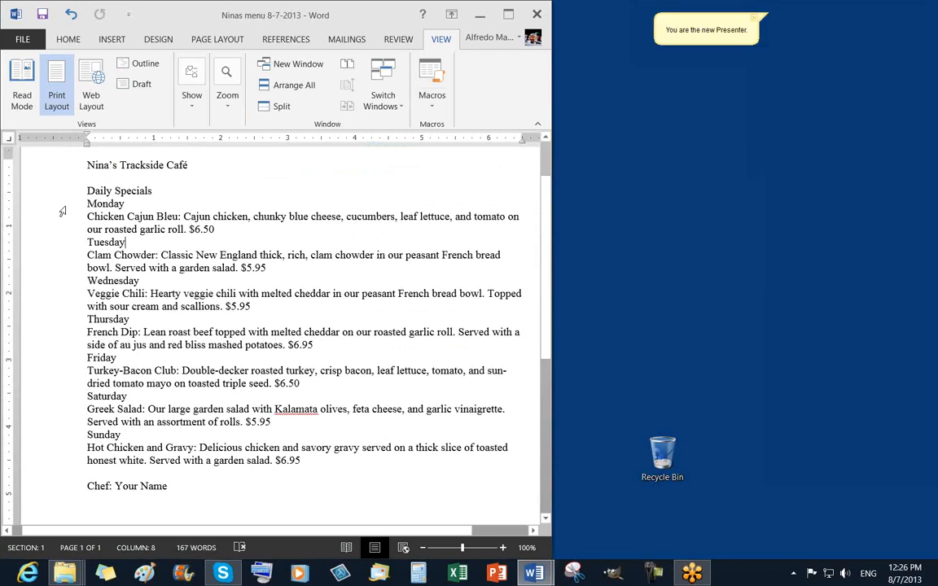
click(63, 207)
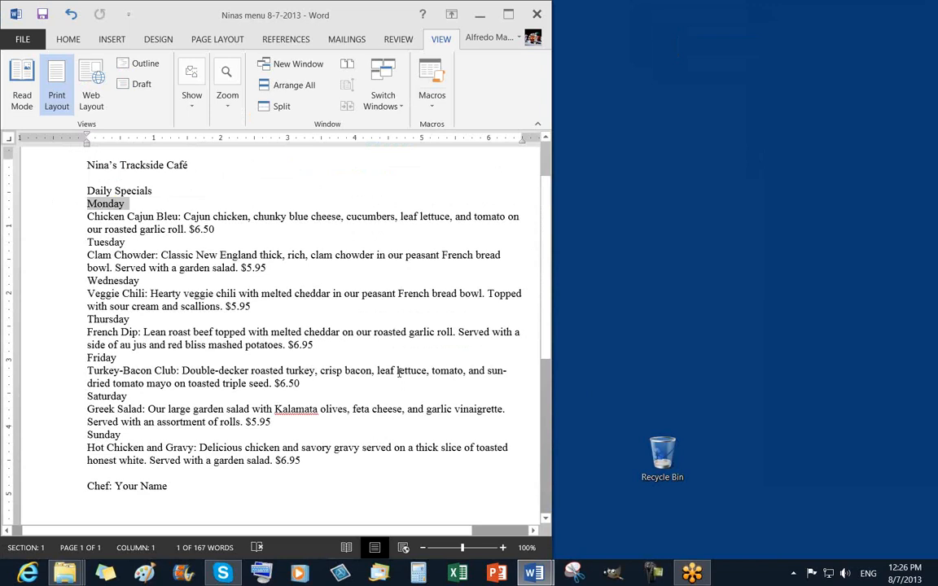
click(228, 241)
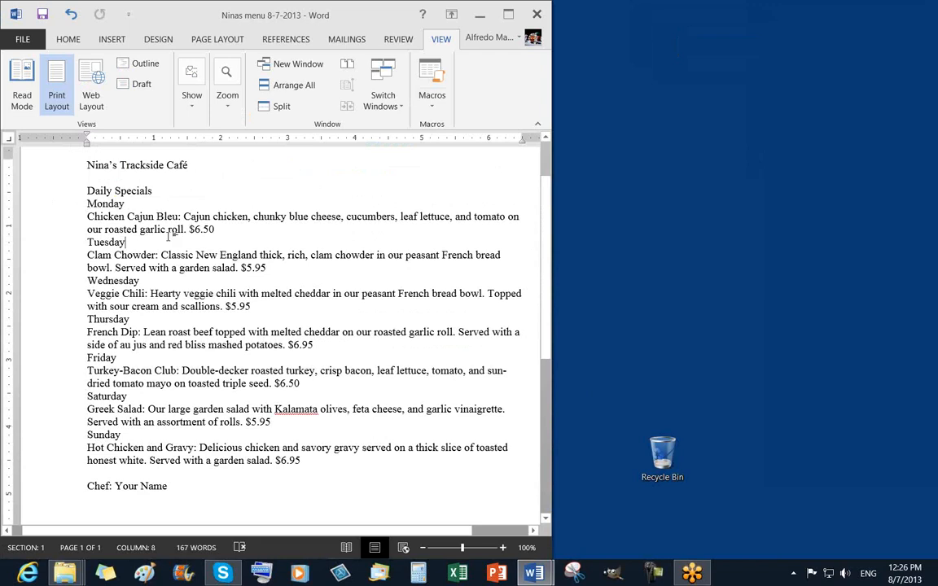
click(53, 221)
double_click(52, 228)
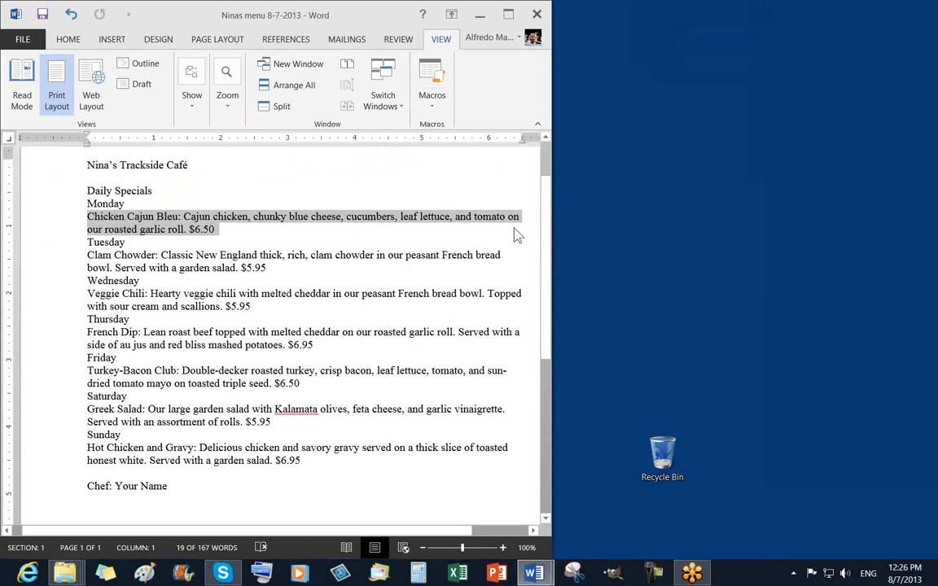
click(70, 220)
click(311, 267)
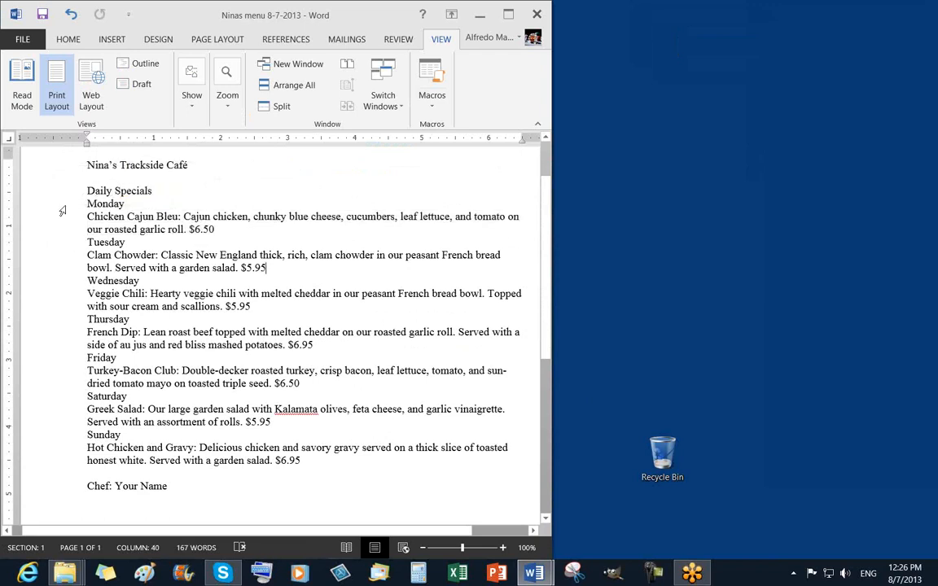
Select the text from Monday through the end of the Sunday special and place a right tab stop at 6.38" on the ruler
click(63, 207)
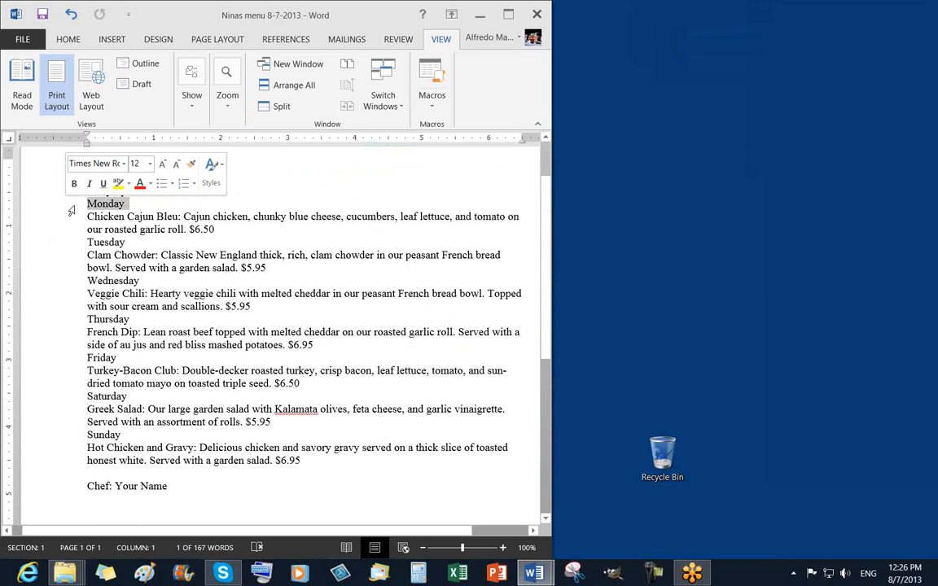
drag(71, 211, 81, 460)
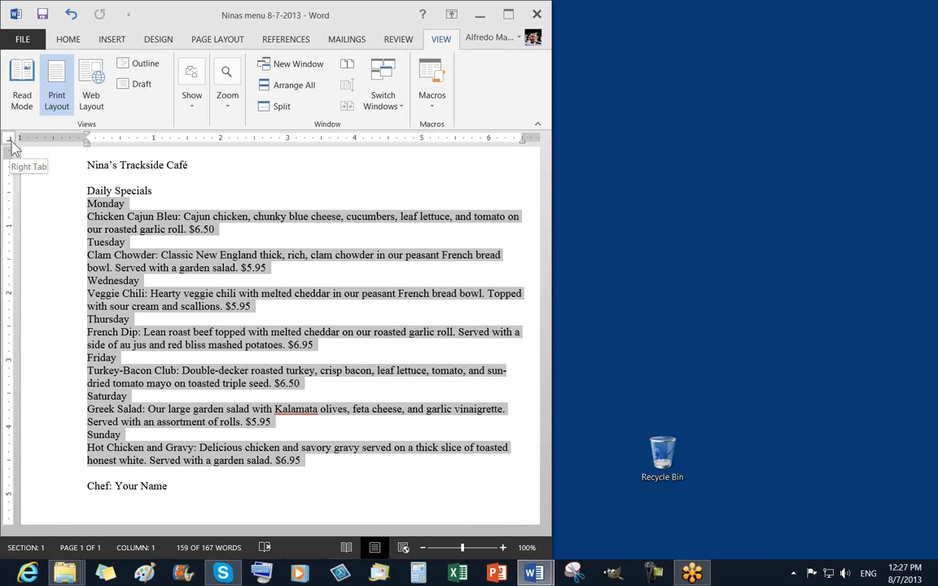
click(779, 50)
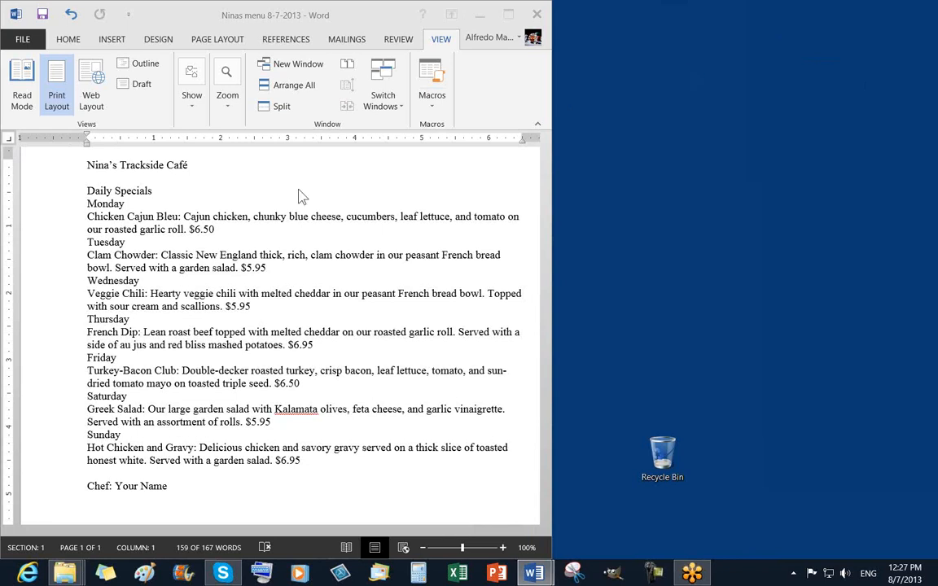
click(279, 229)
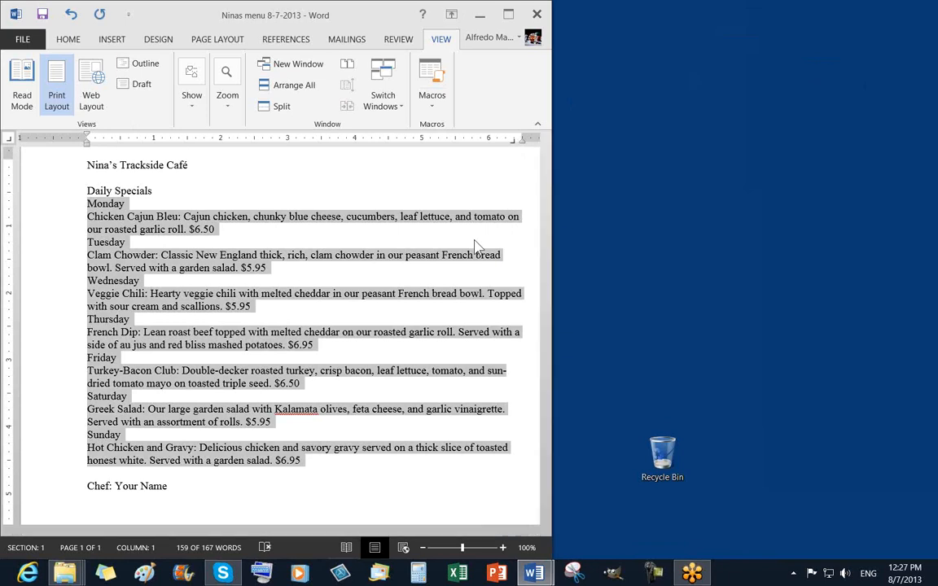
click(9, 139)
click(9, 139)
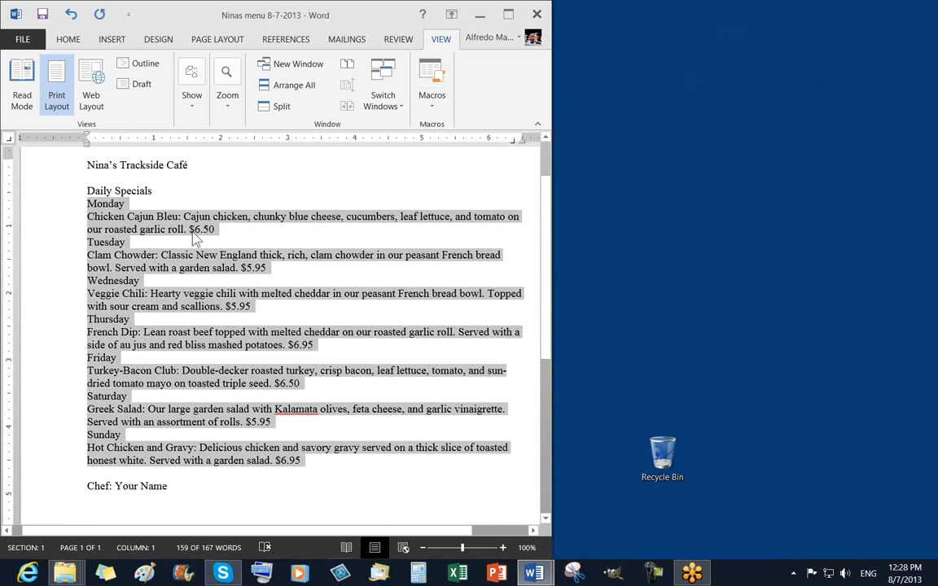
Give the 6.38" right tab stop of the selected specials the dotted leader (option 2)
double_click(514, 140)
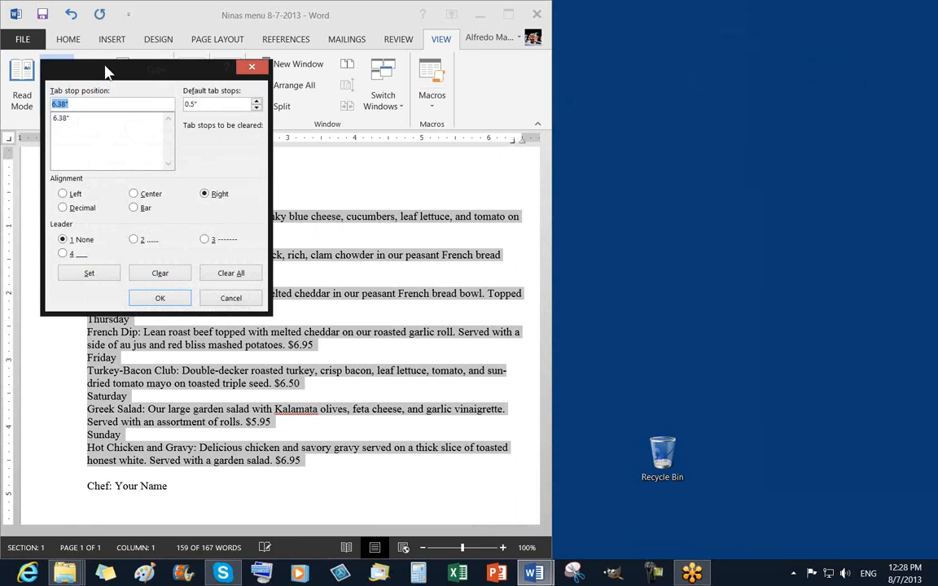
drag(105, 63, 99, 32)
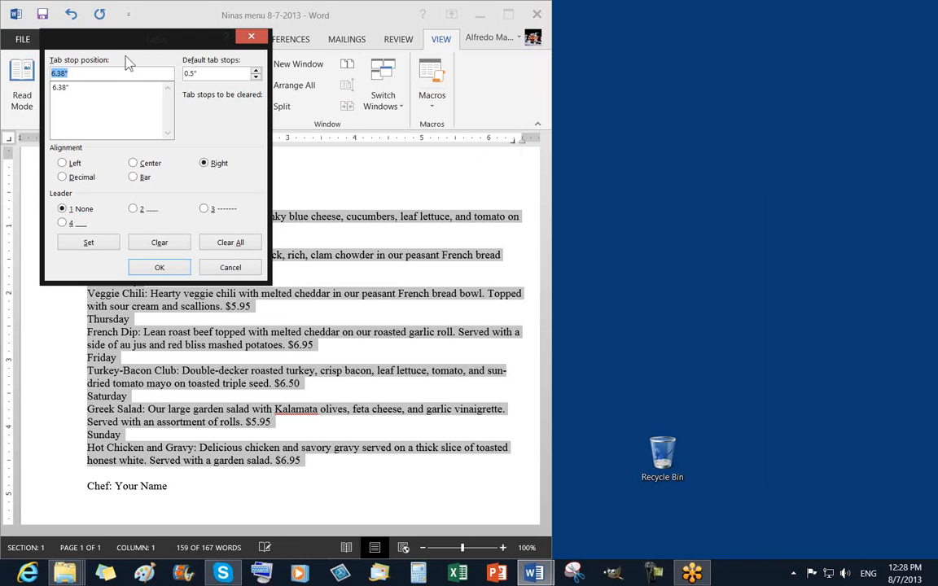
mouse_move(111, 50)
mouse_down()
mouse_move(121, 70)
mouse_move(110, 61)
mouse_up()
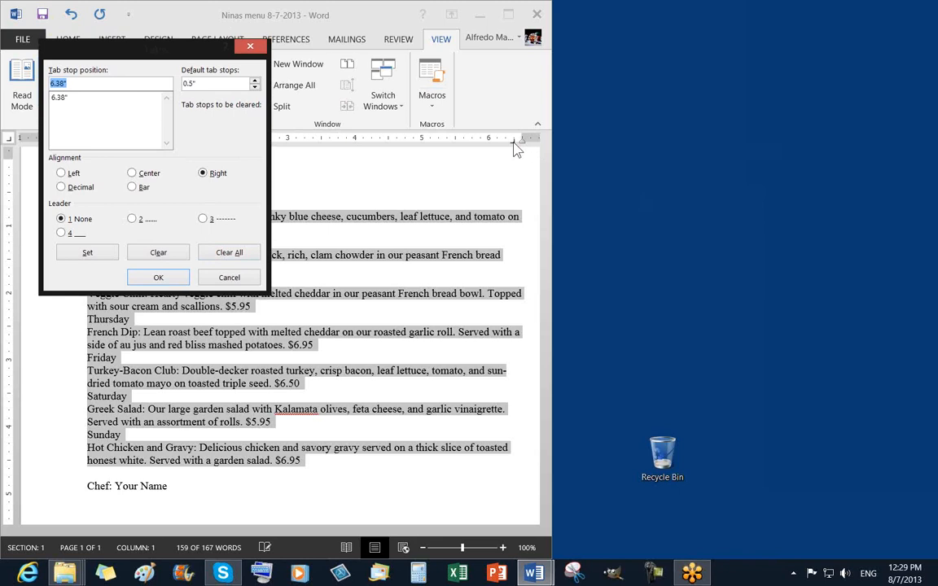
drag(85, 55, 78, 49)
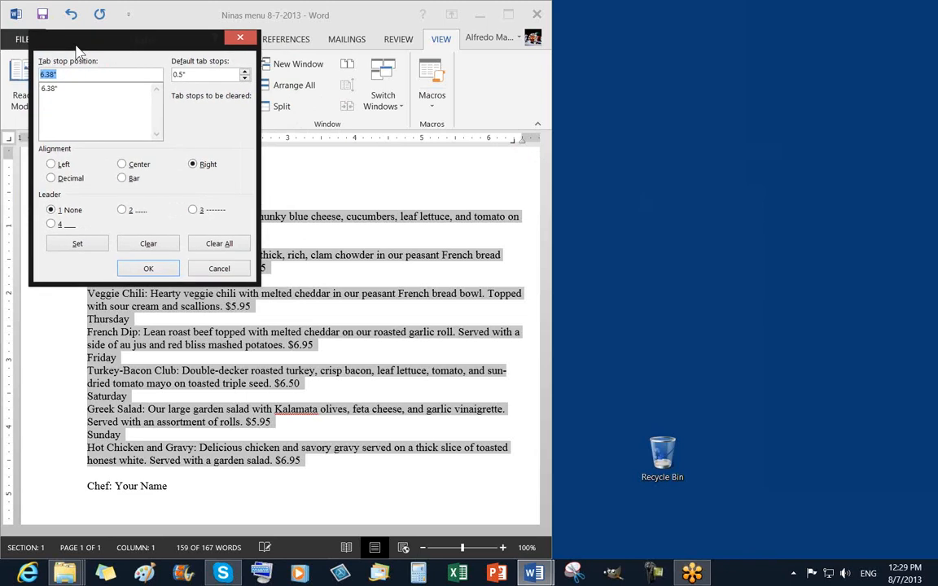
click(51, 89)
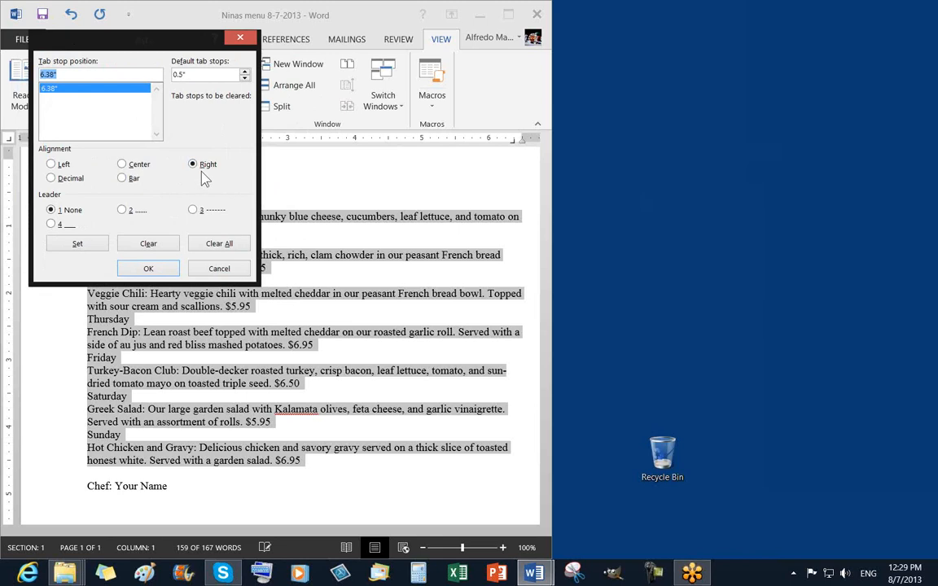
click(126, 214)
click(92, 248)
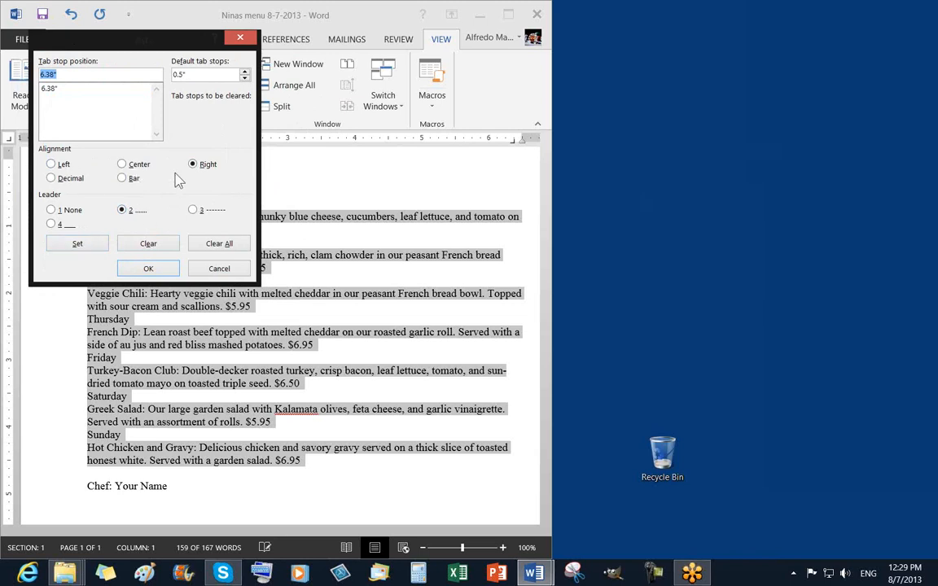
click(51, 91)
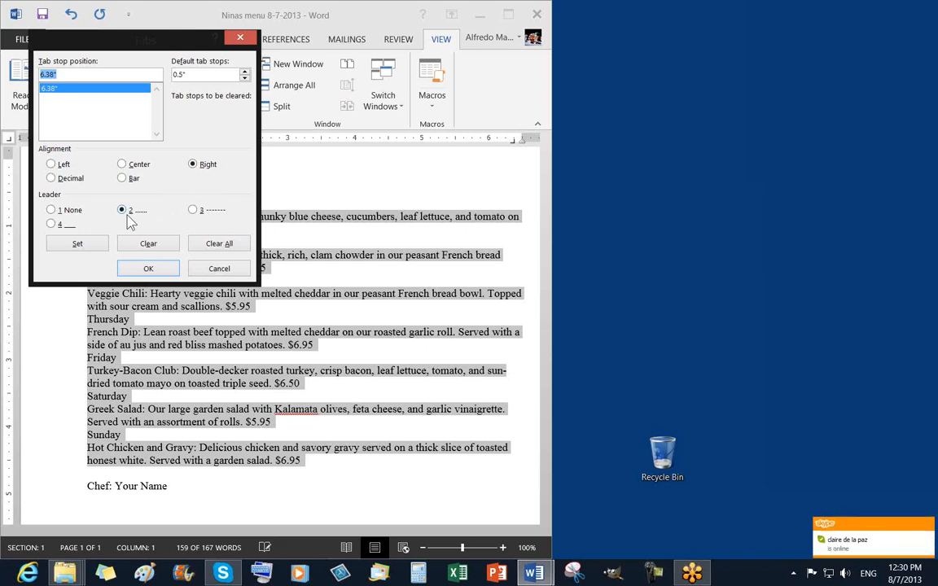
click(77, 245)
click(81, 246)
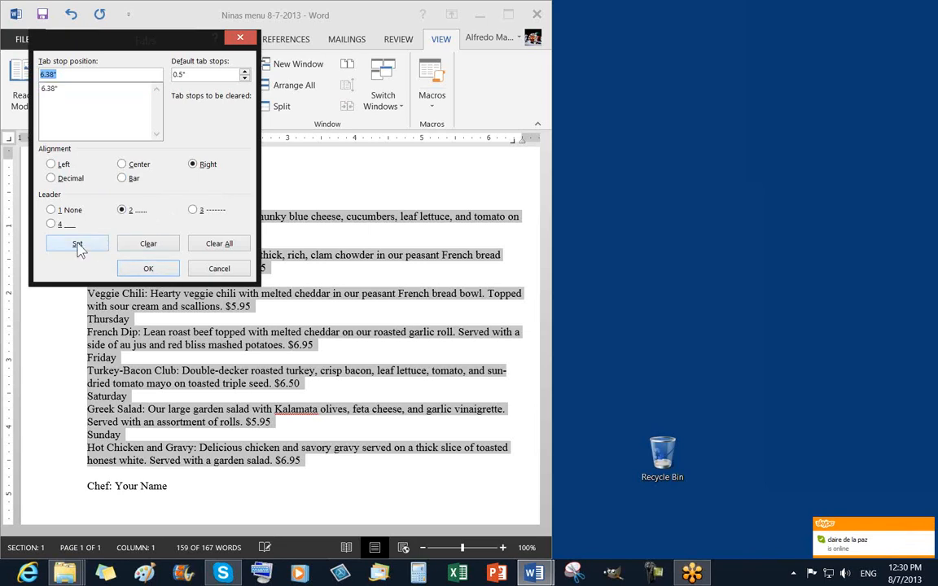
click(148, 270)
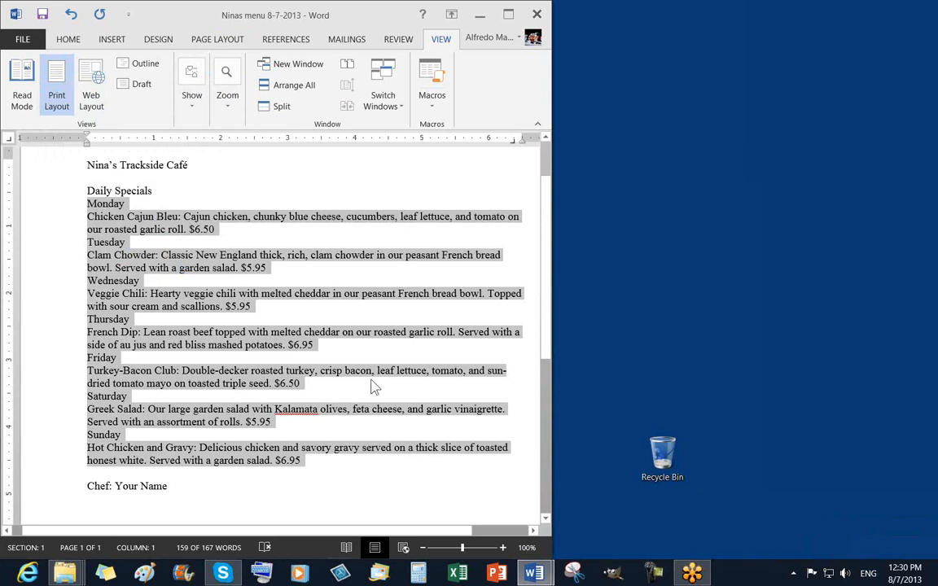
Insert a tab before the price of each daily special from Monday to Sunday to align the prices at the dotted-leader tab stop
click(192, 230)
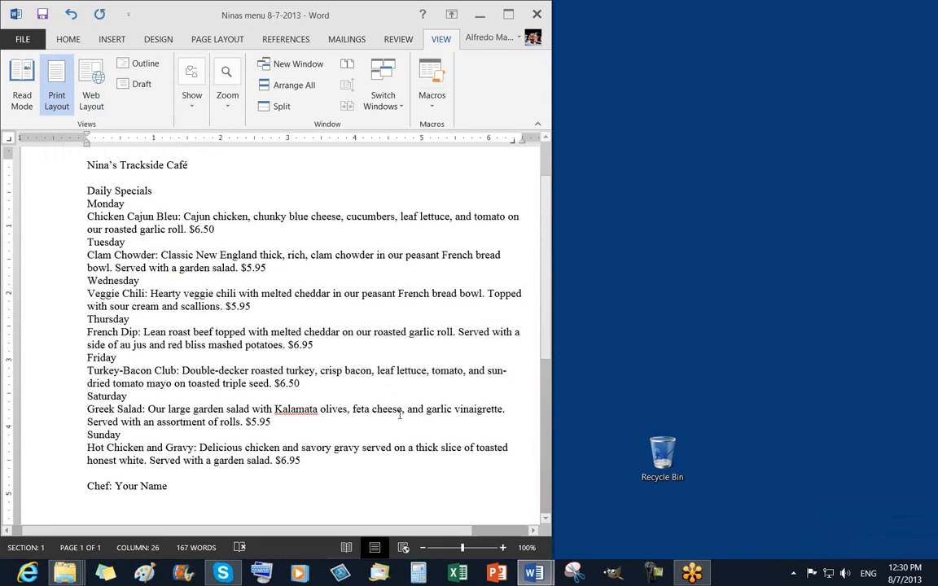
key(Tab)
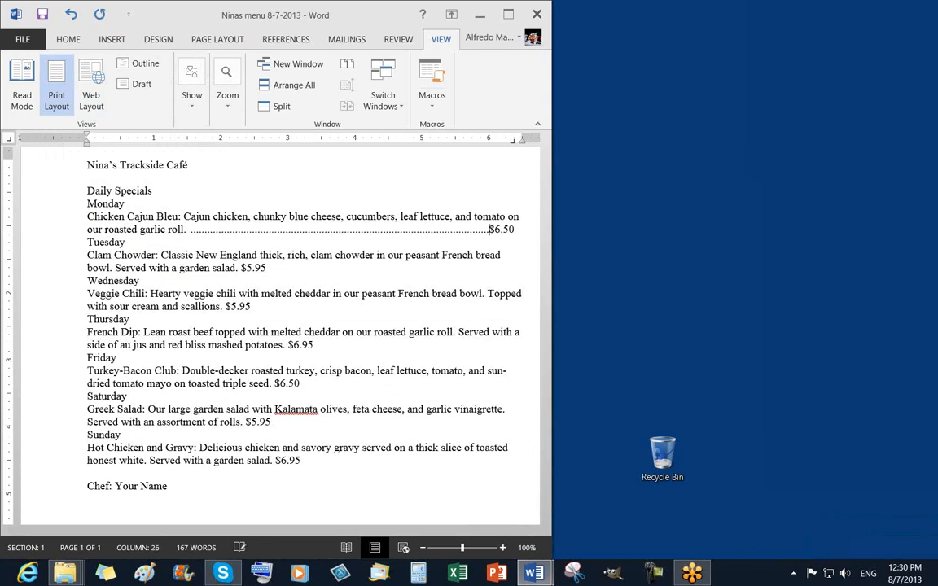
click(241, 268)
key(Tab)
click(226, 306)
key(Tab)
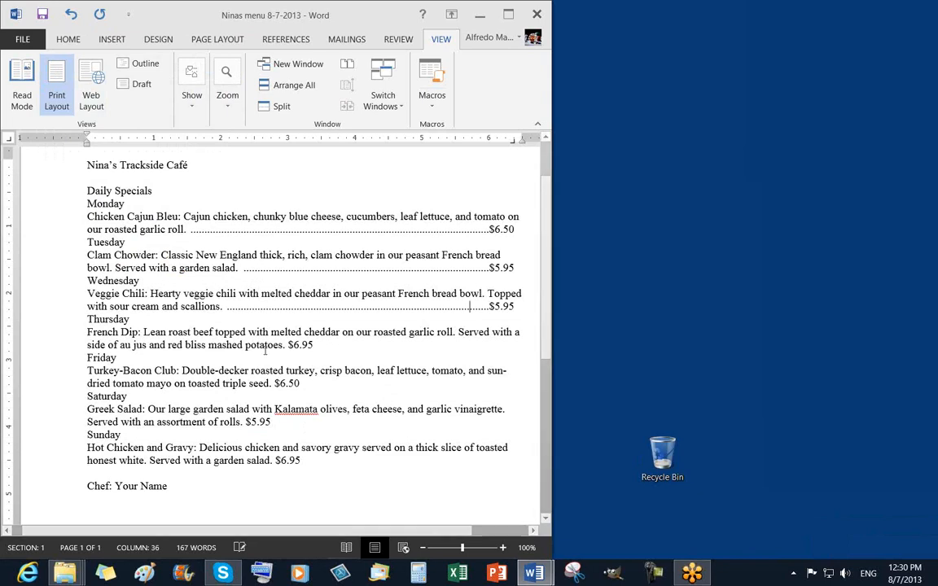
click(289, 344)
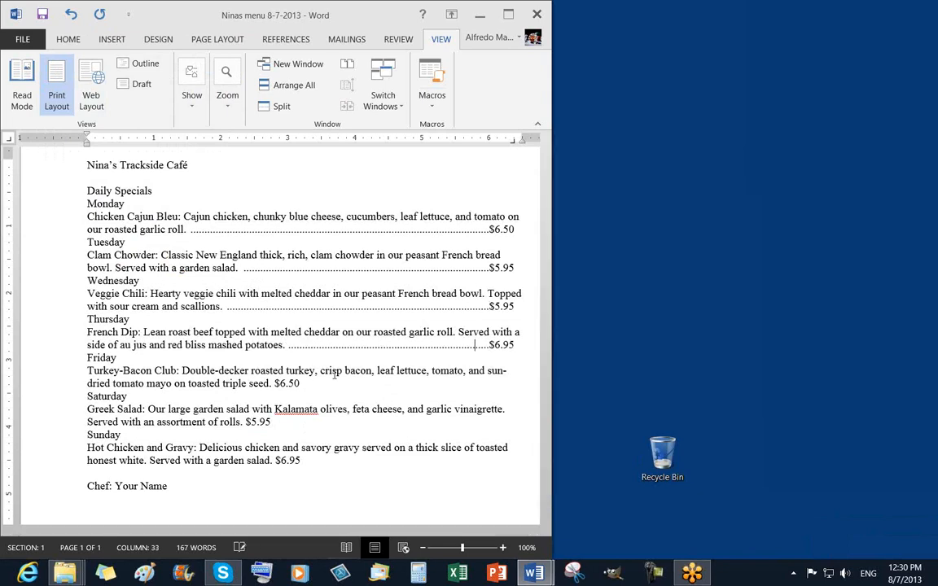
key(Tab)
click(276, 382)
key(Tab)
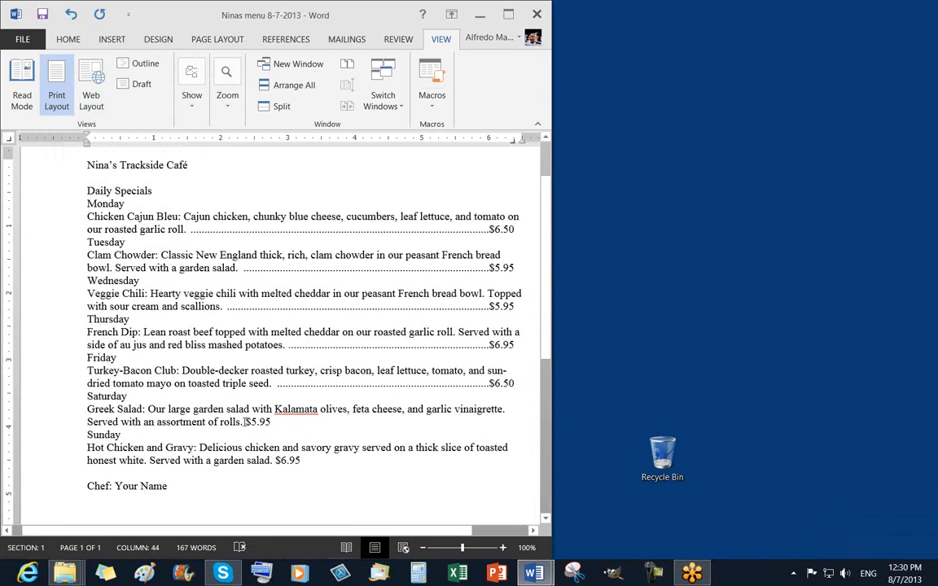
click(246, 422)
key(Tab)
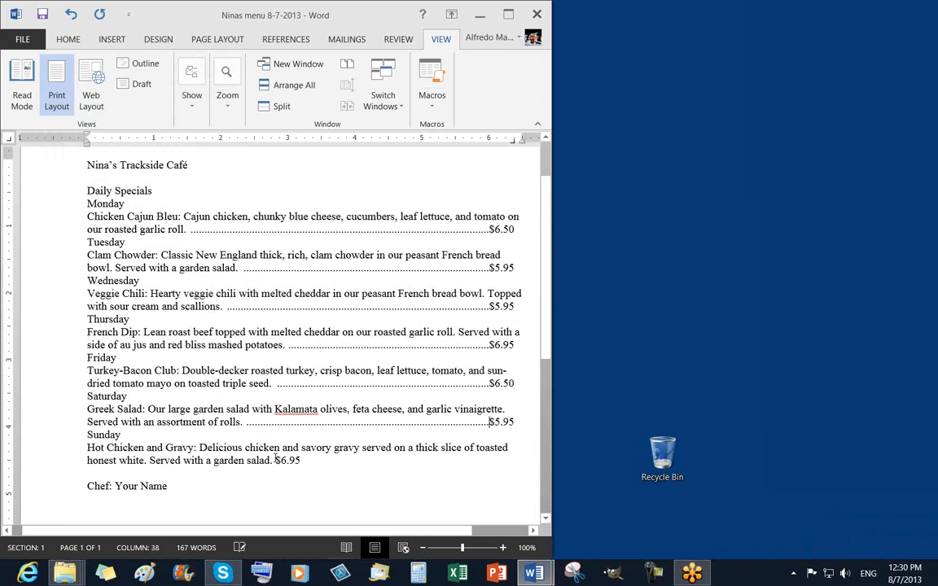
click(275, 460)
key(Tab)
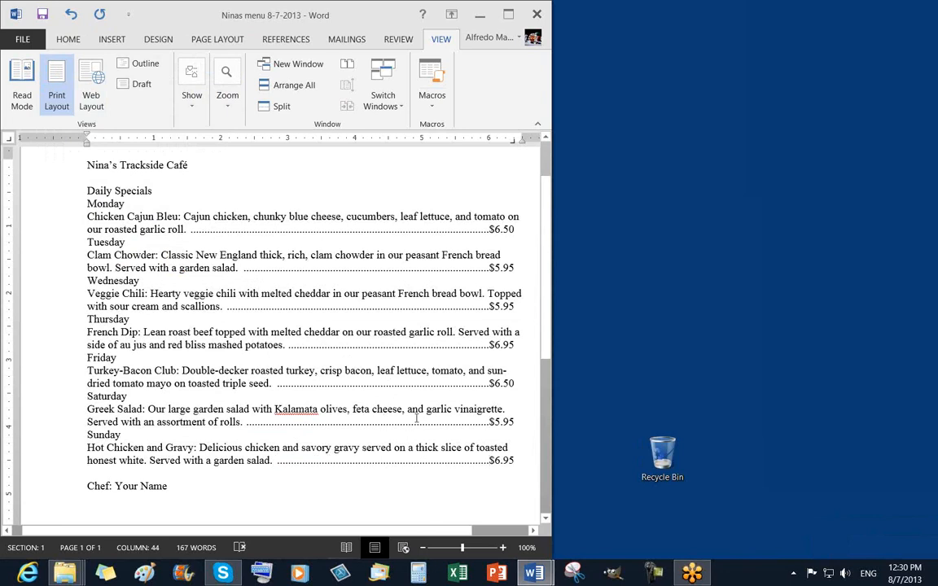
drag(444, 536, 459, 535)
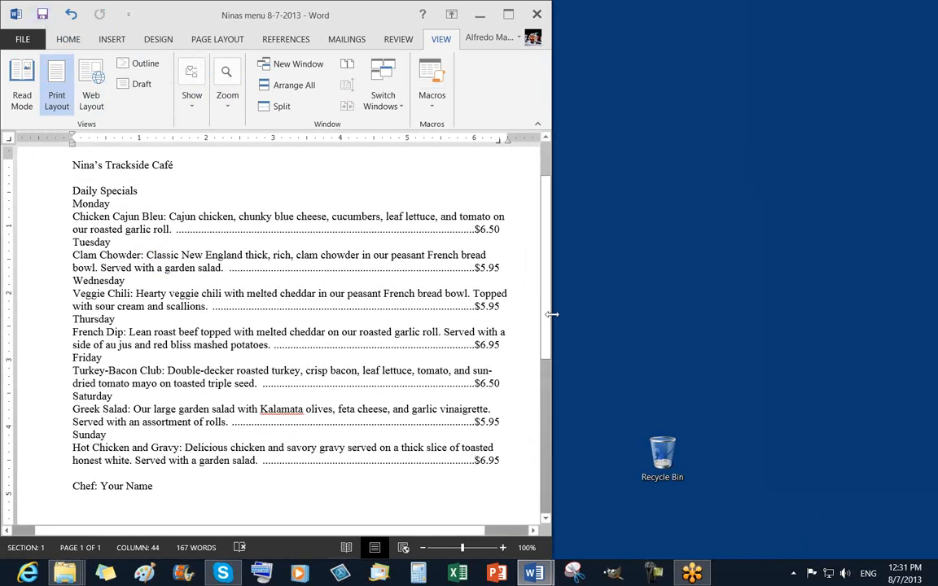
Zoom out to 80% and look over the layout of the whole menu page
scroll(547, 324, up, 2)
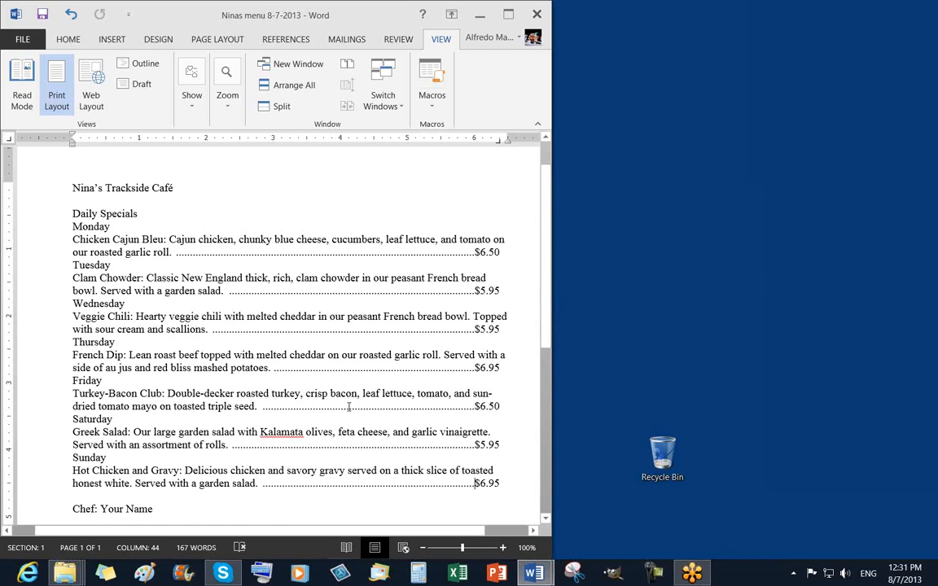
click(422, 547)
click(423, 548)
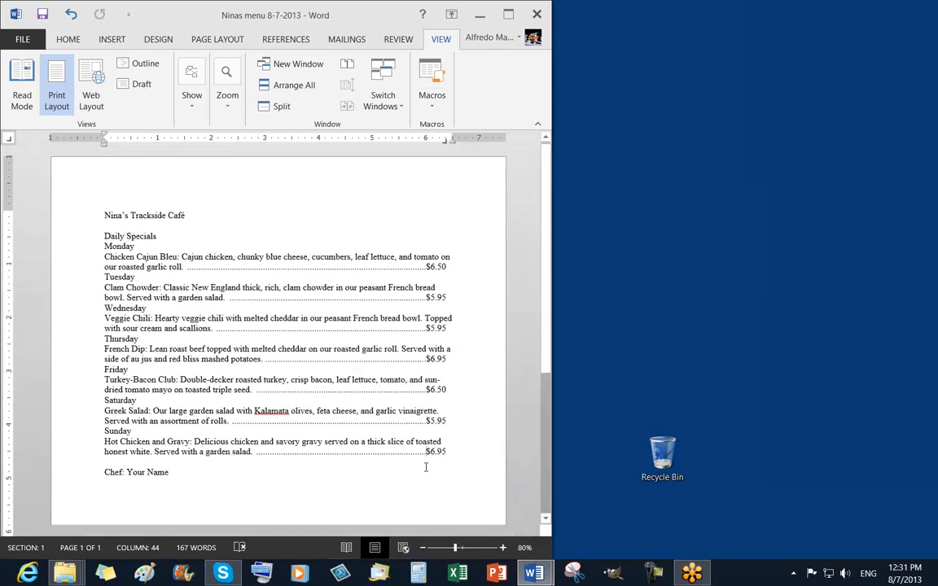
scroll(425, 466, down, 1)
scroll(428, 464, down, 5)
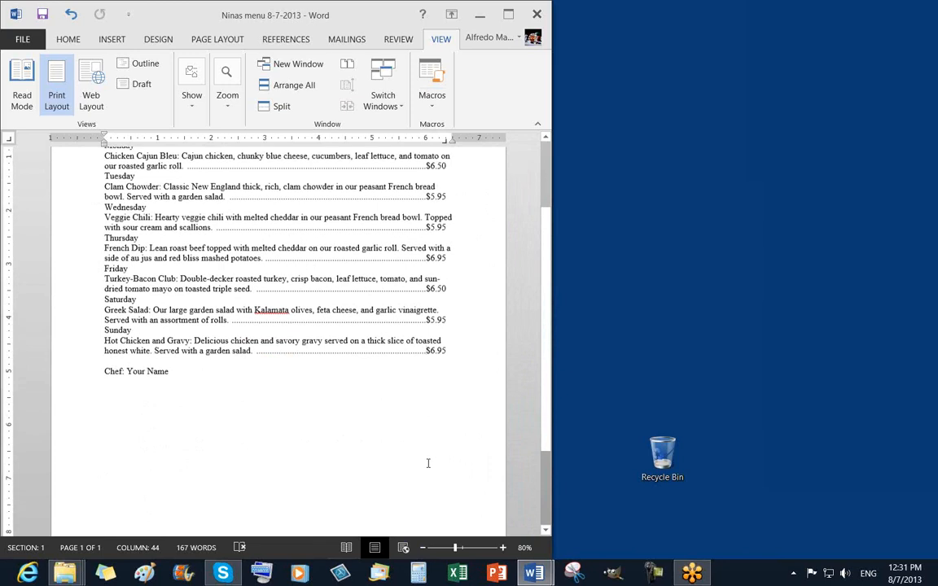
scroll(430, 463, up, 4)
scroll(431, 463, up, 2)
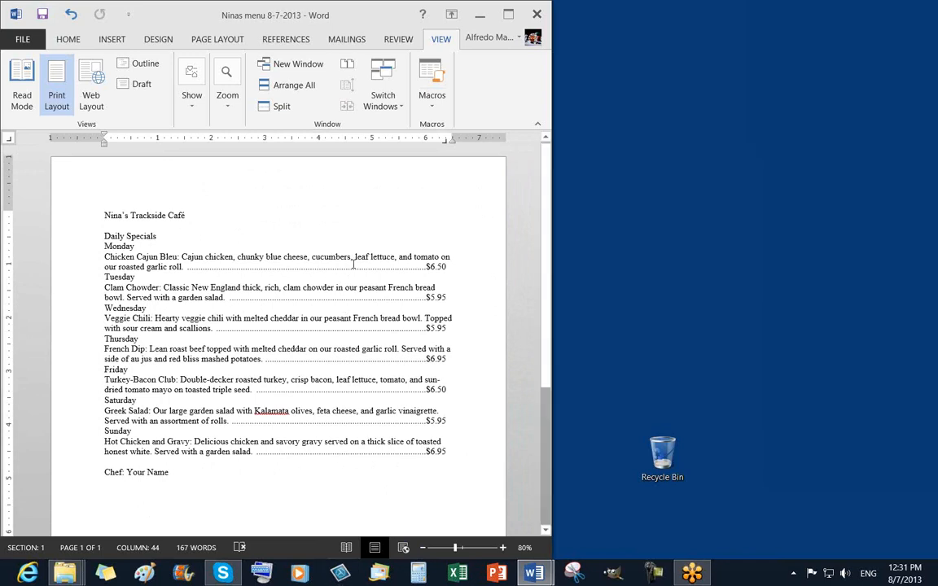
Enlarge the title "Nina's Trackside Café" to 22 pt and center it on the page
click(74, 217)
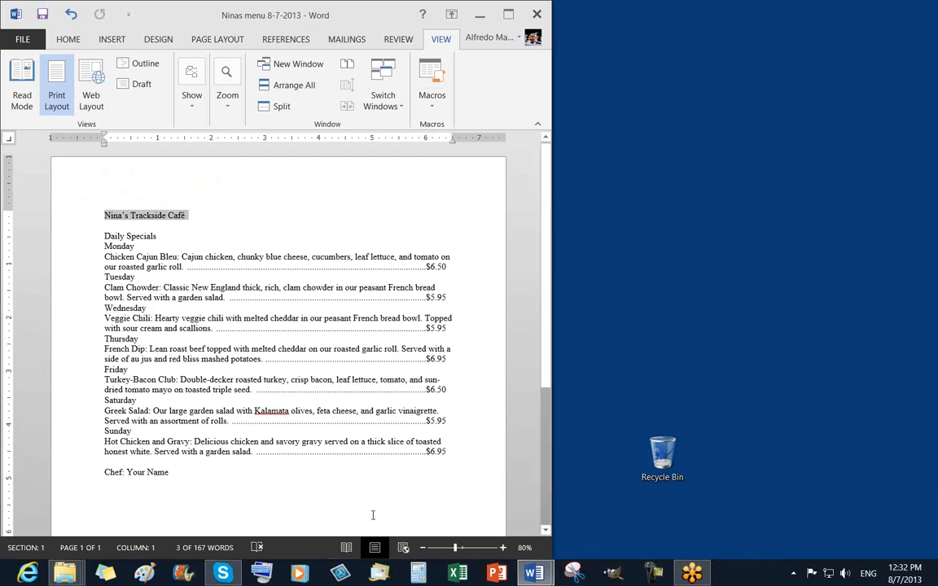
click(423, 548)
scroll(366, 437, down, 4)
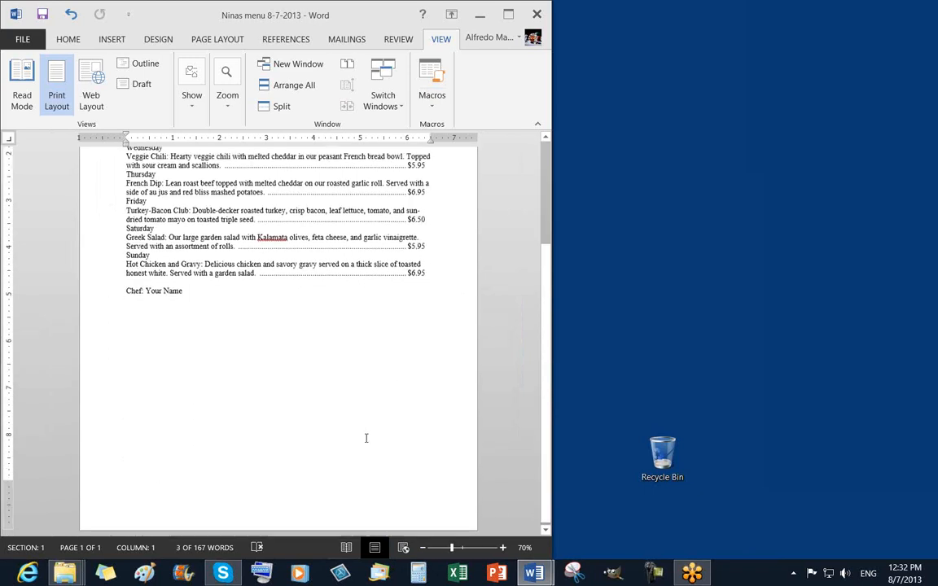
scroll(372, 438, up, 3)
scroll(372, 438, down, 3)
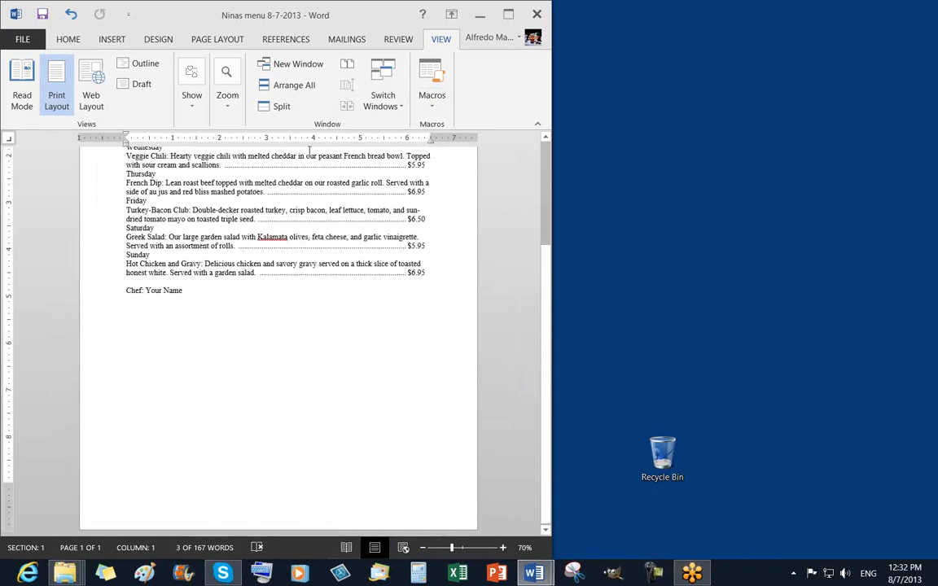
scroll(311, 342, up, 4)
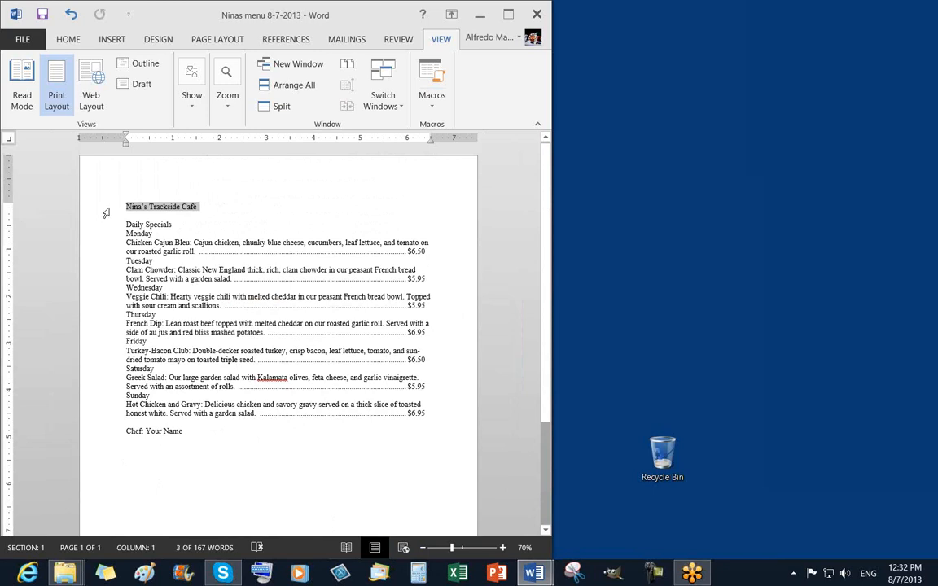
click(72, 39)
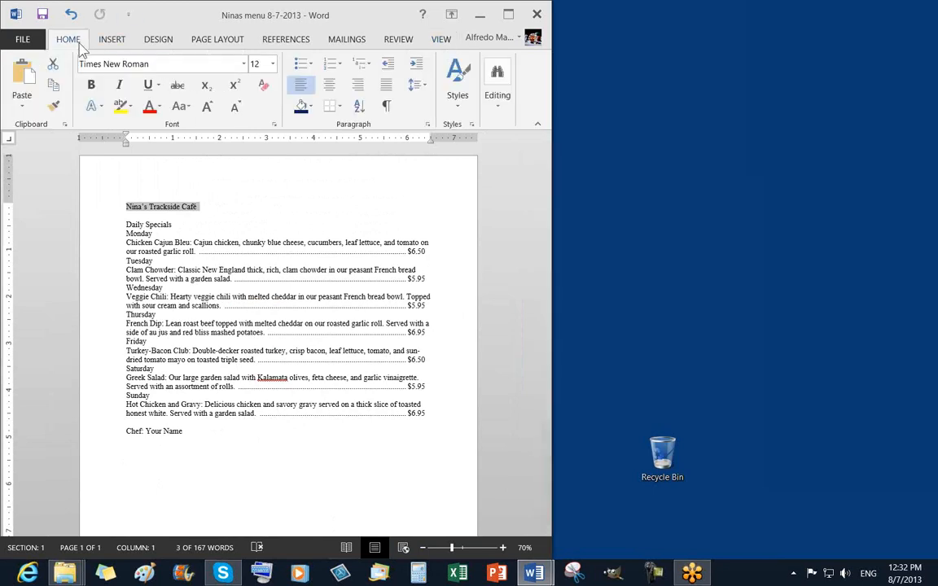
click(207, 107)
click(208, 106)
click(208, 107)
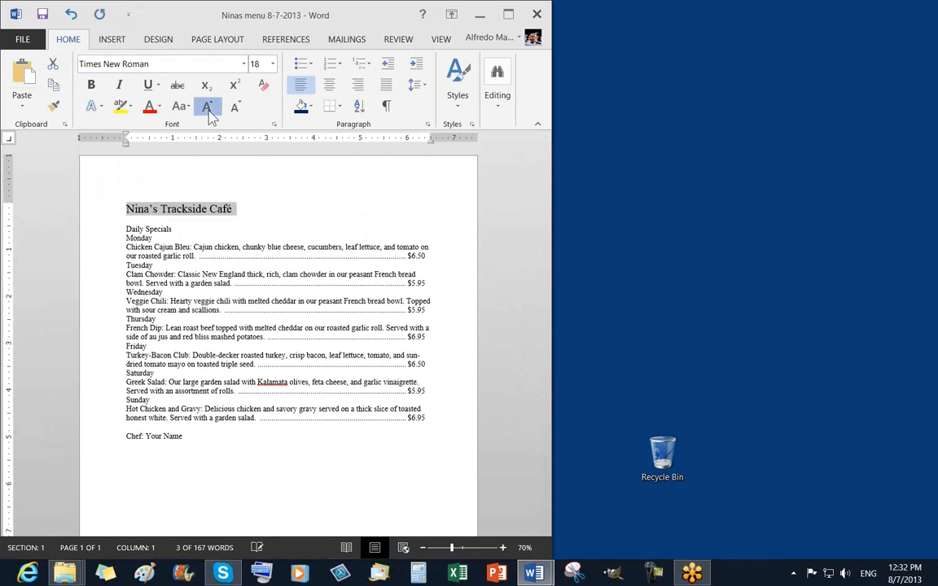
click(208, 107)
click(208, 106)
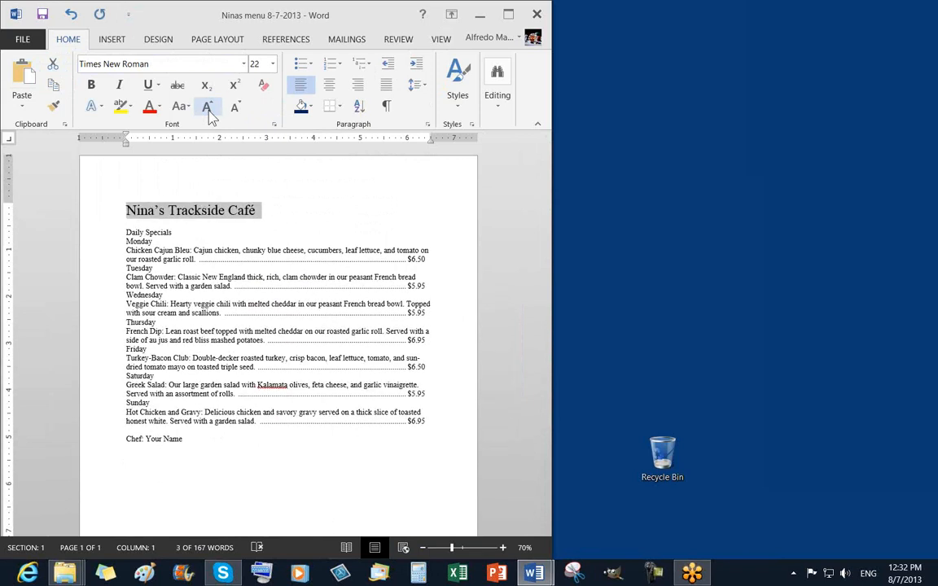
click(330, 90)
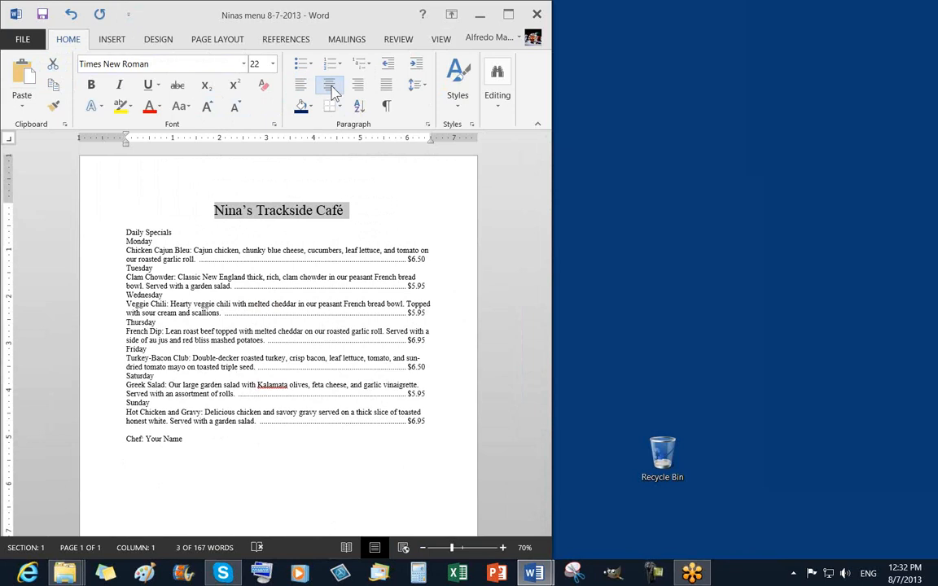
Make the café title bold in the standard Dark Red color and save the document
click(161, 108)
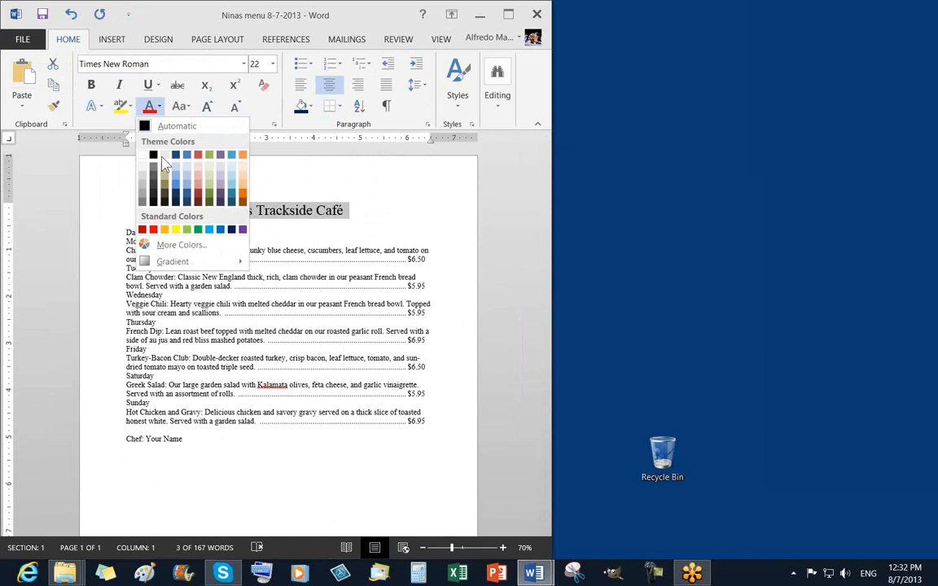
click(142, 231)
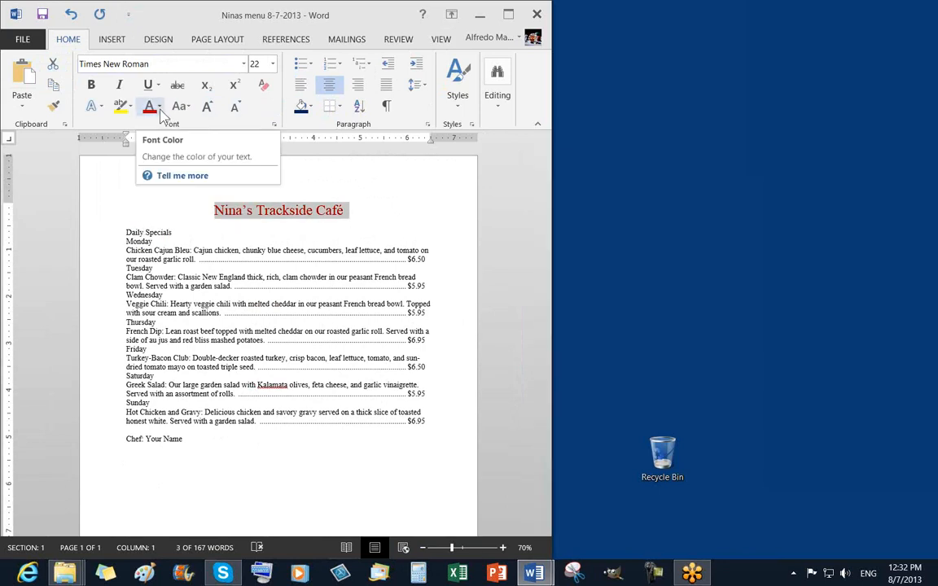
click(92, 86)
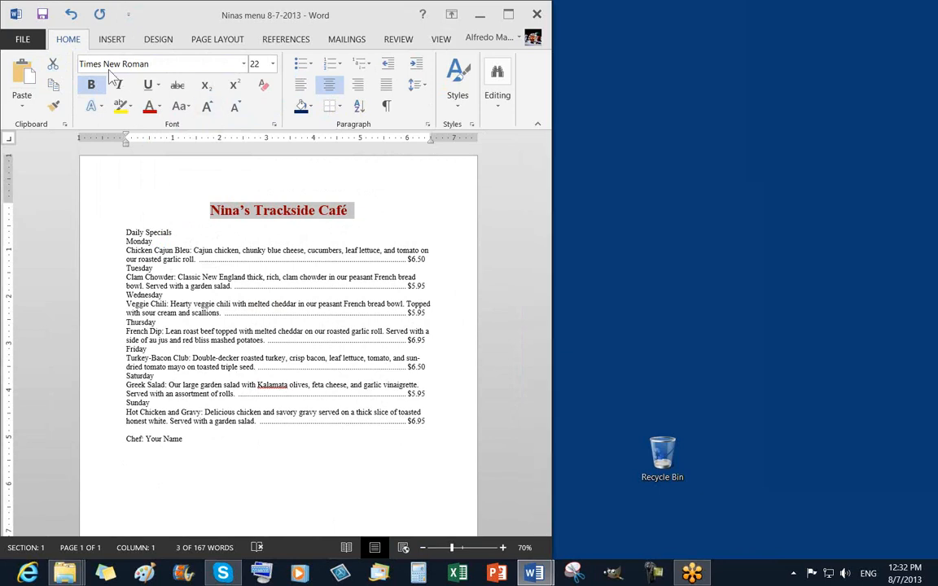
click(160, 67)
key(Tab)
click(93, 88)
click(92, 88)
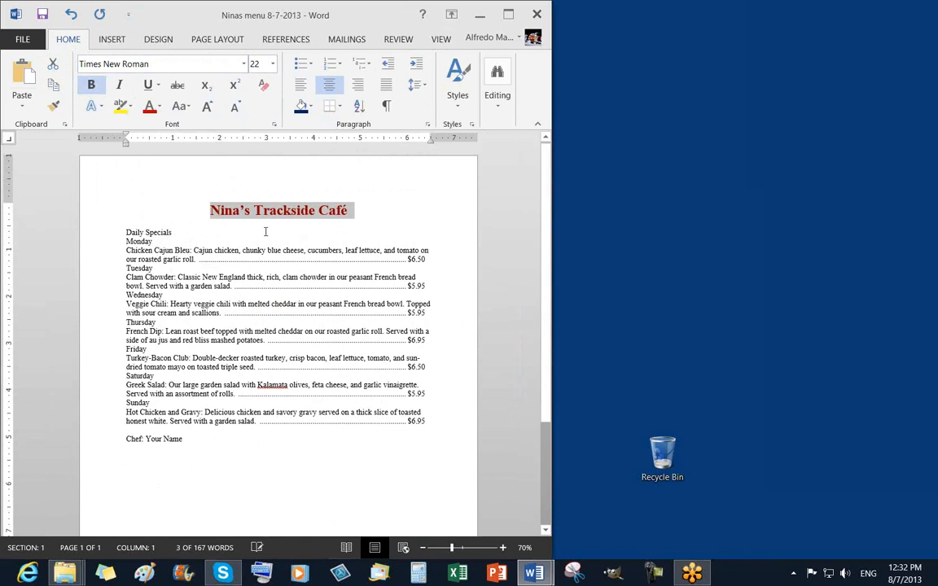
click(350, 210)
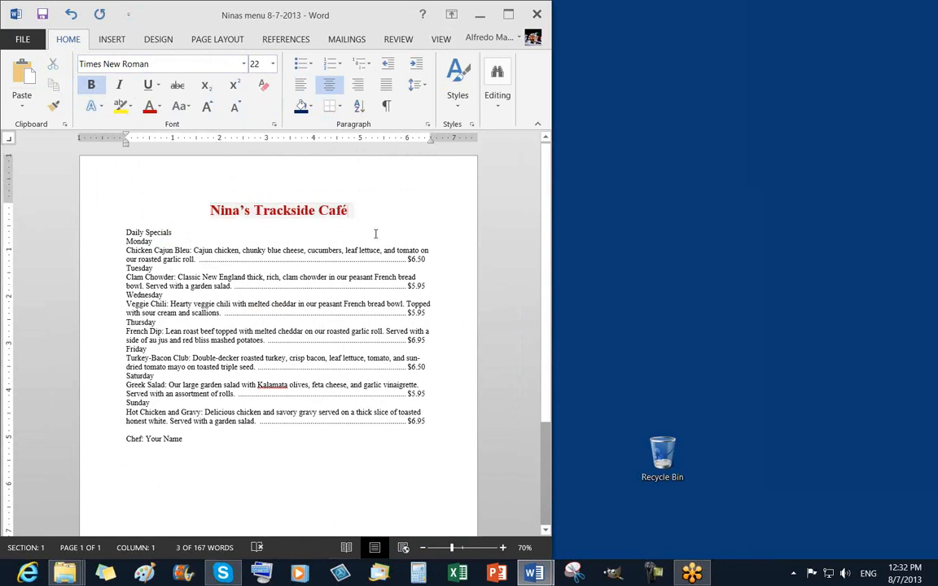
click(42, 15)
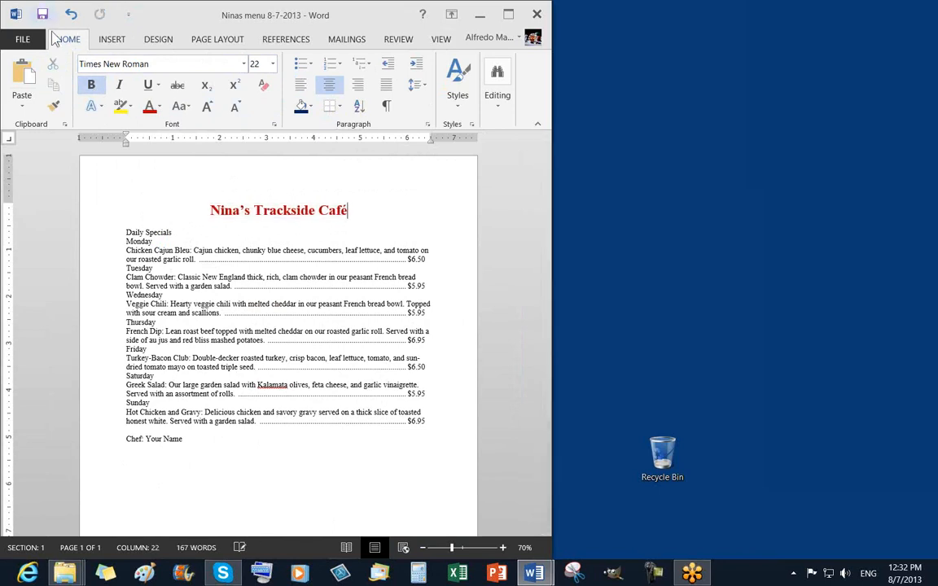
Center the "Daily Specials" heading and format it as 18 pt bold text in the standard Dark Blue color
click(95, 232)
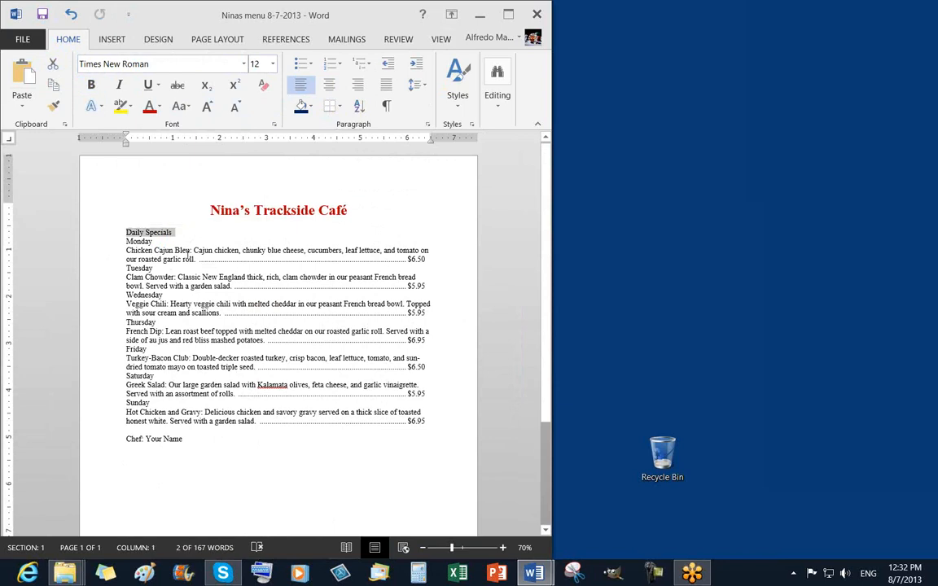
click(329, 85)
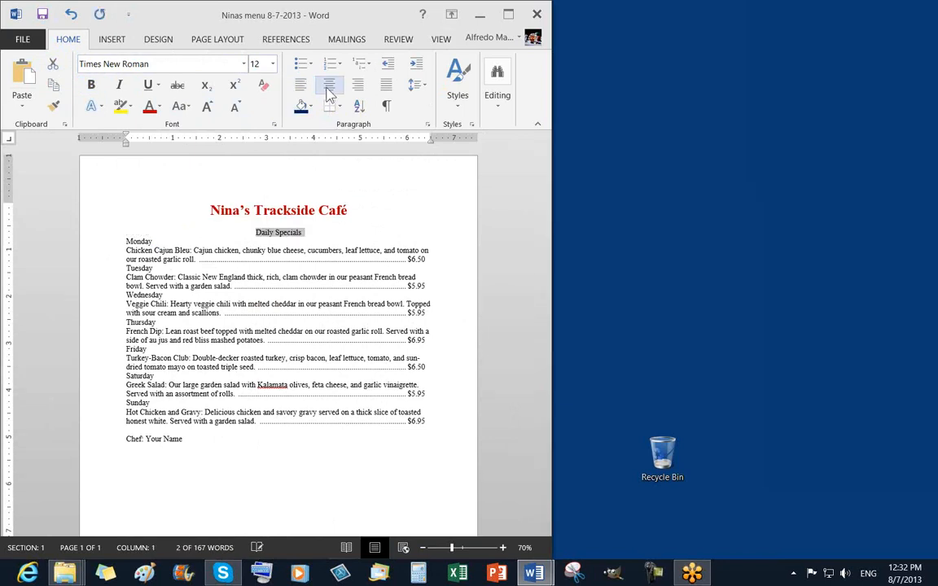
click(207, 108)
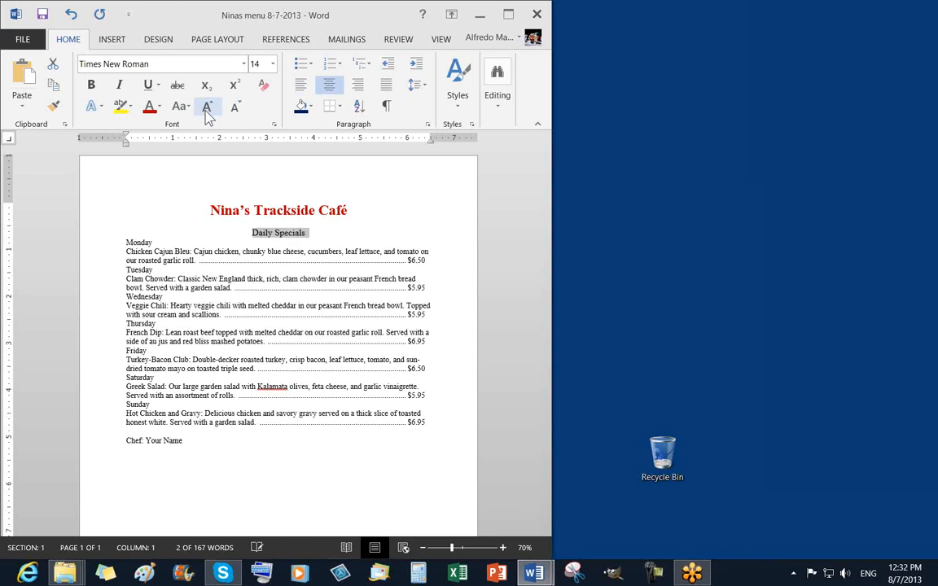
click(207, 108)
click(207, 109)
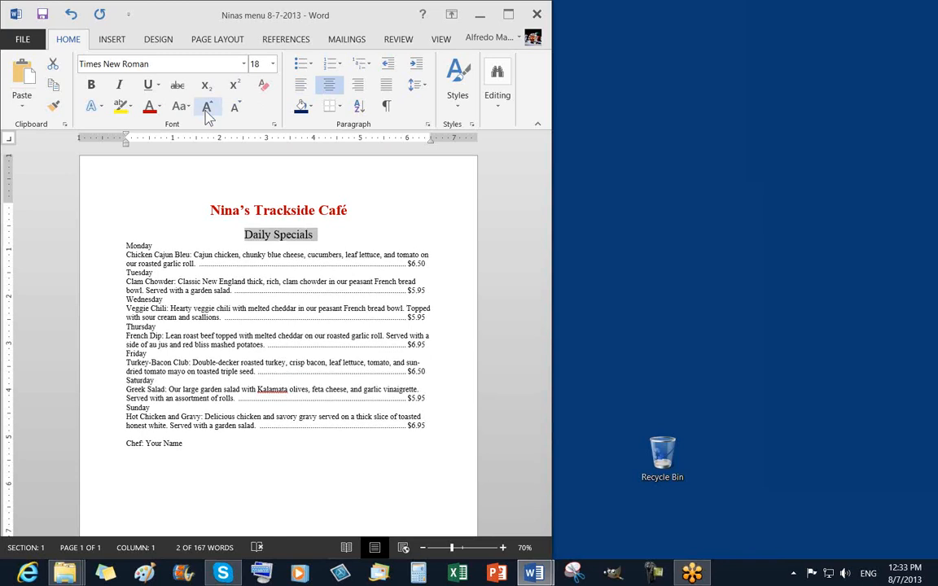
click(160, 108)
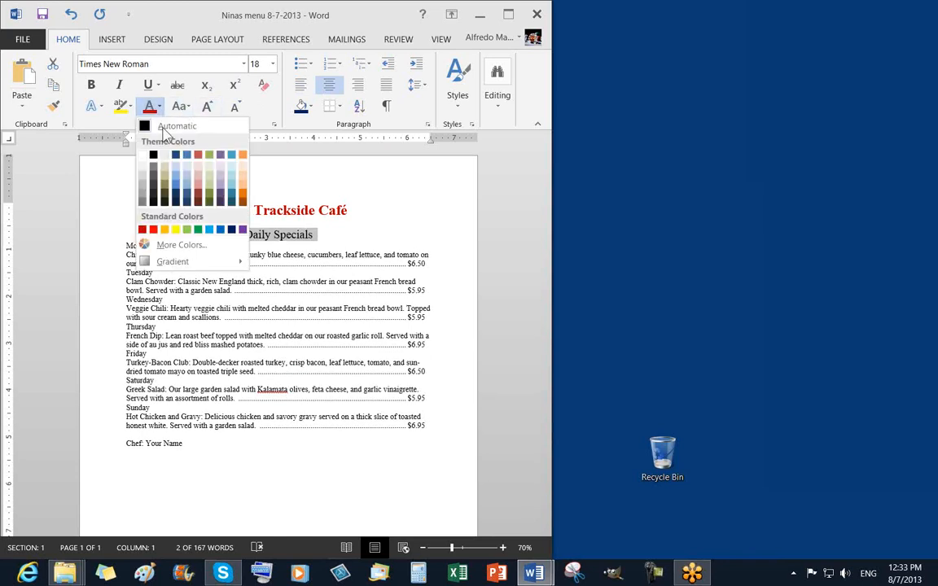
click(228, 226)
click(91, 85)
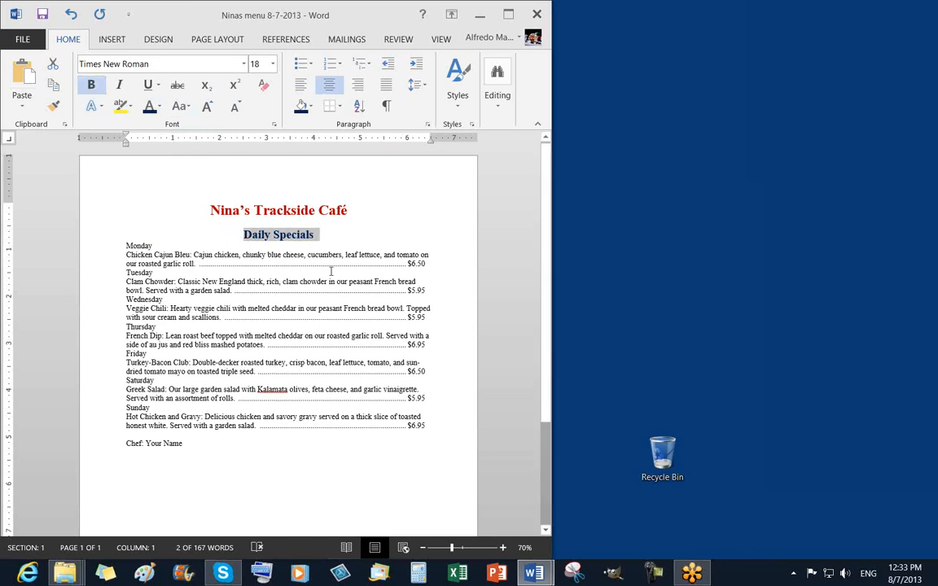
Save the document and insert a blank line between the "Daily Specials" heading and Monday
click(322, 239)
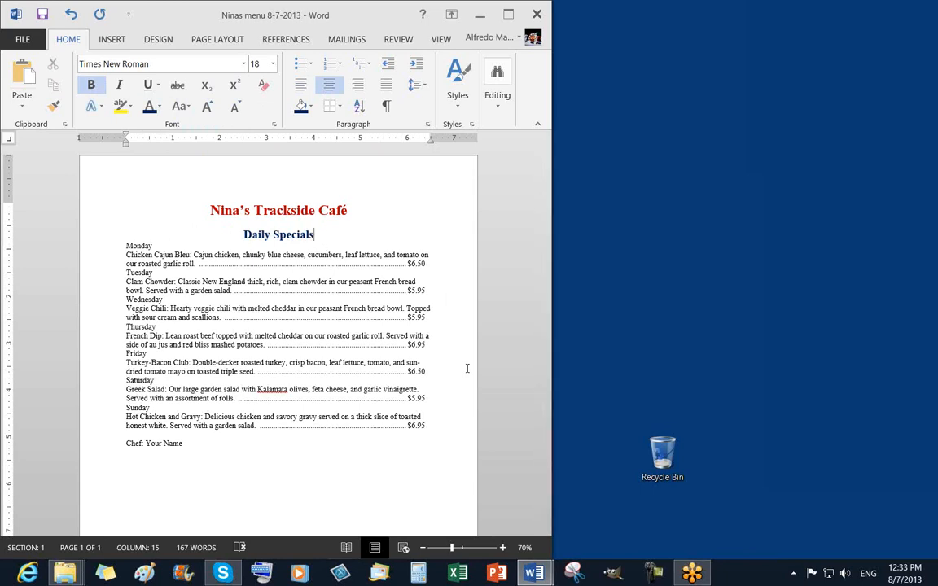
click(41, 14)
key(Return)
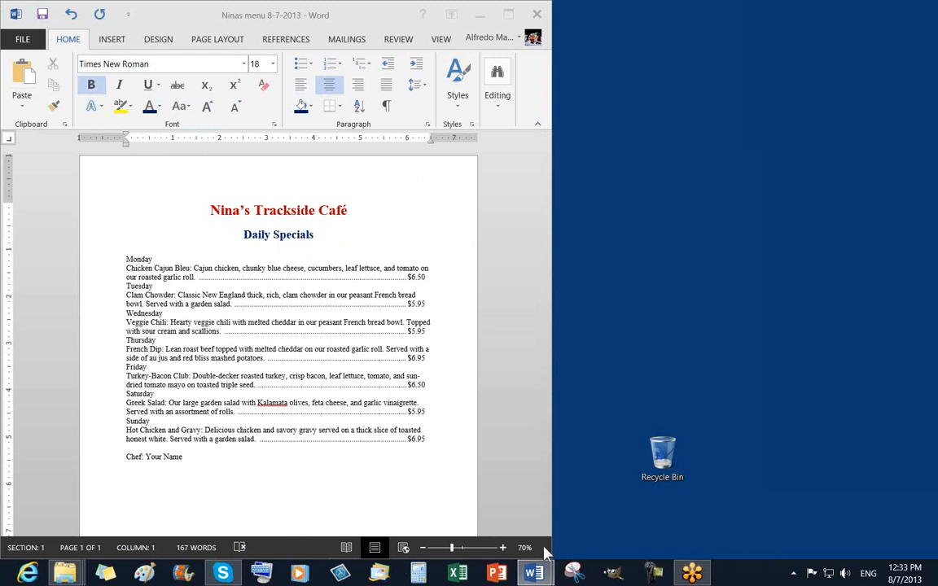
Change the font of the "Monday" line to Harlow Solid Italic
click(502, 547)
click(502, 547)
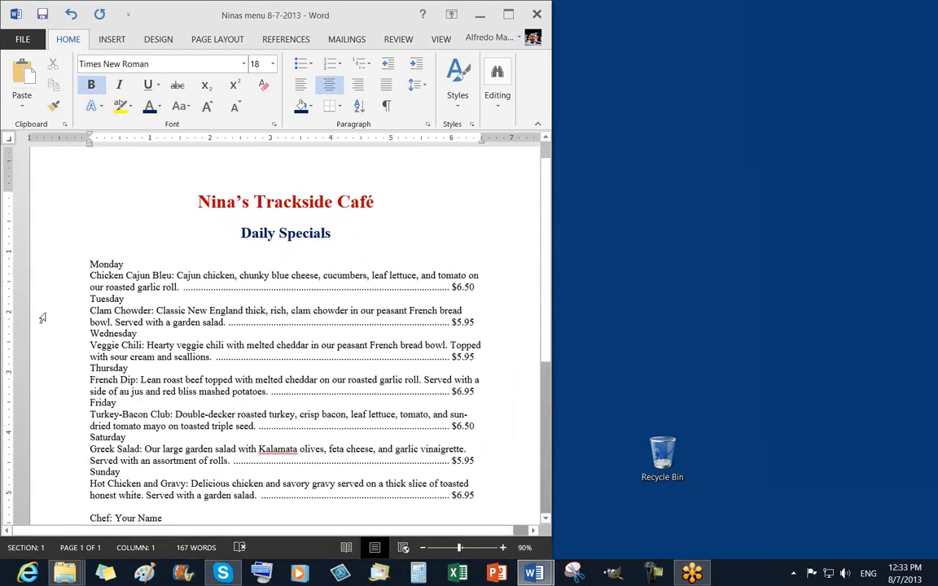
click(62, 269)
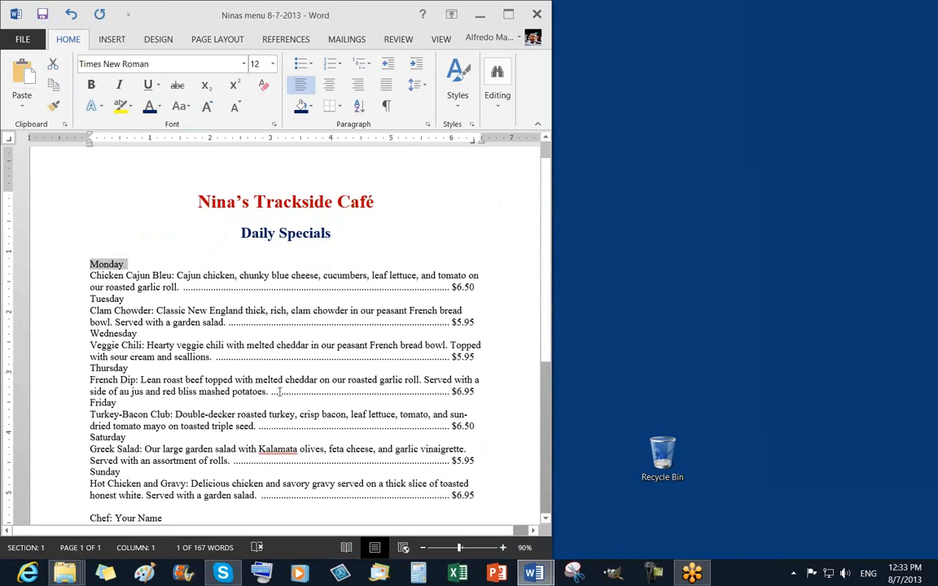
click(151, 63)
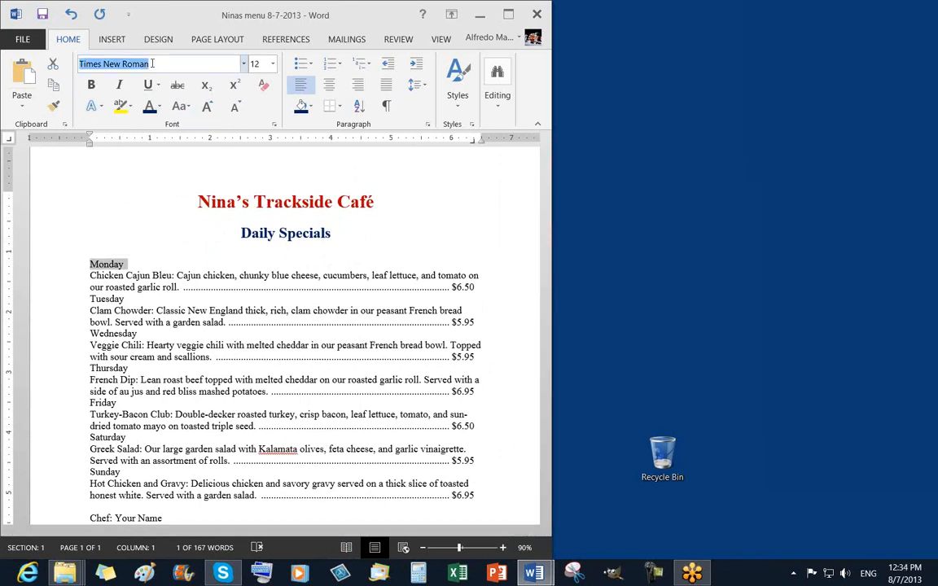
text(Harlow Solid Italic)
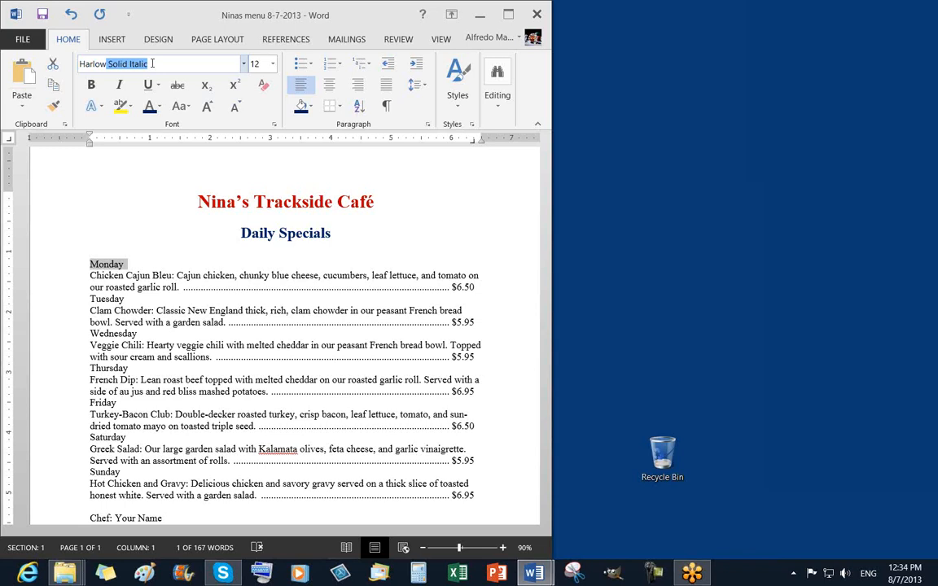
key(Return)
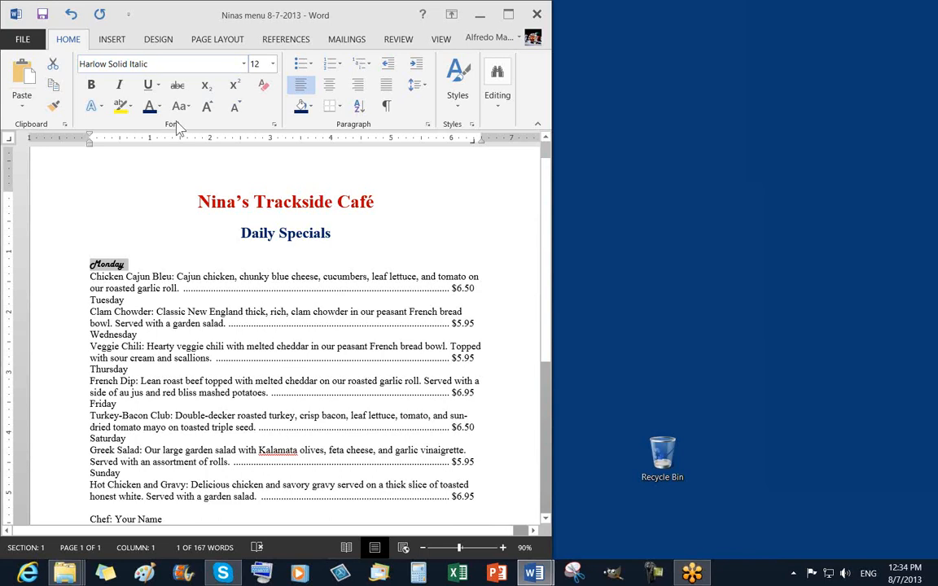
Enlarge the "Monday" line to 16 pt and color it standard Dark Red
click(209, 108)
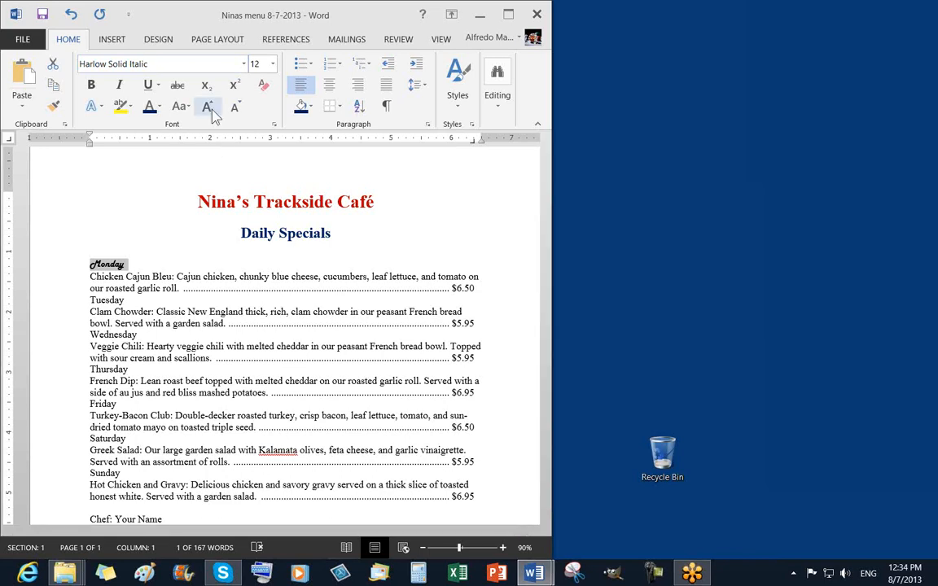
click(209, 109)
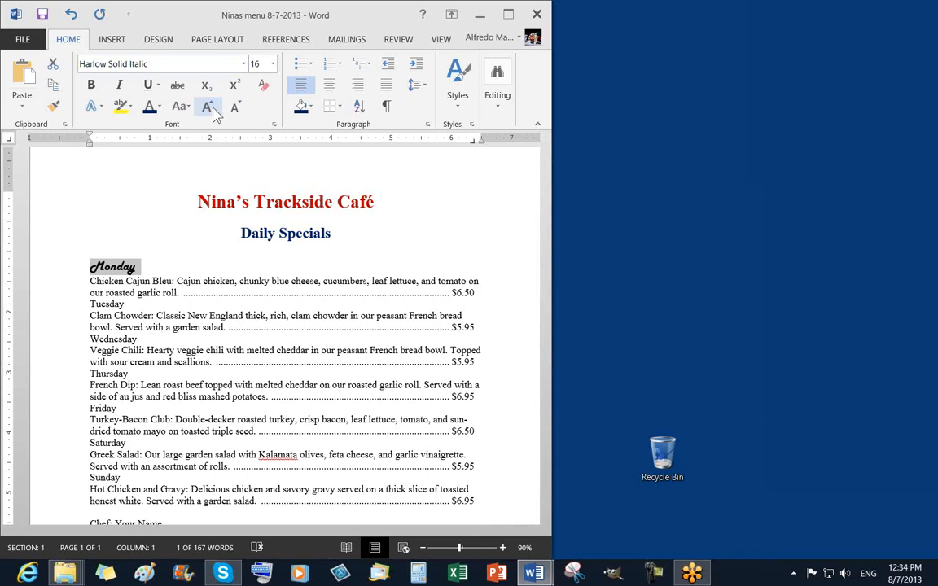
click(159, 107)
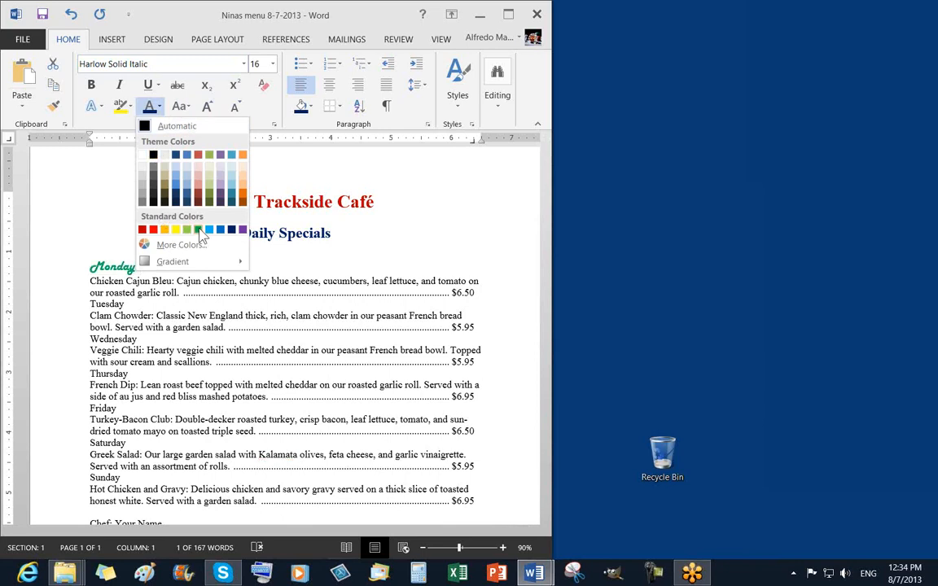
click(142, 229)
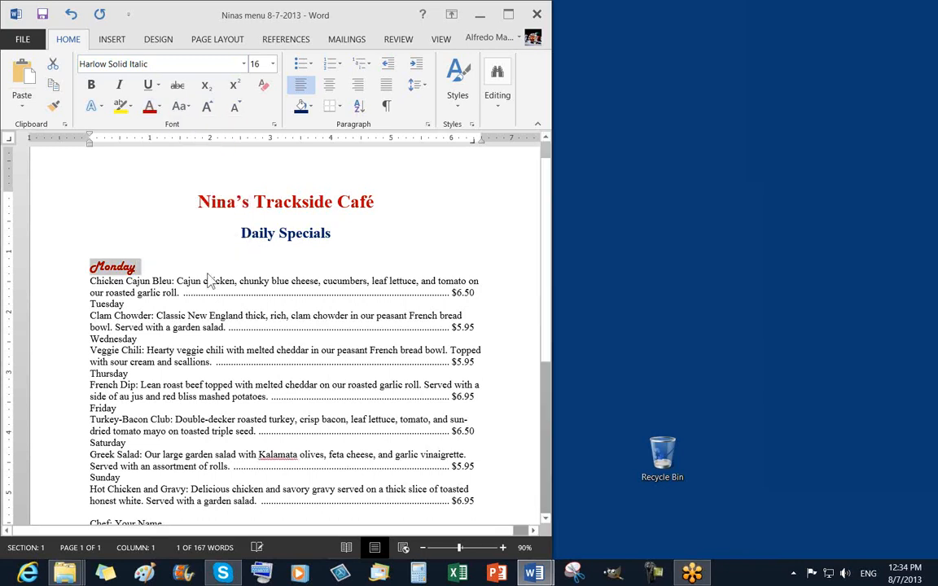
click(146, 268)
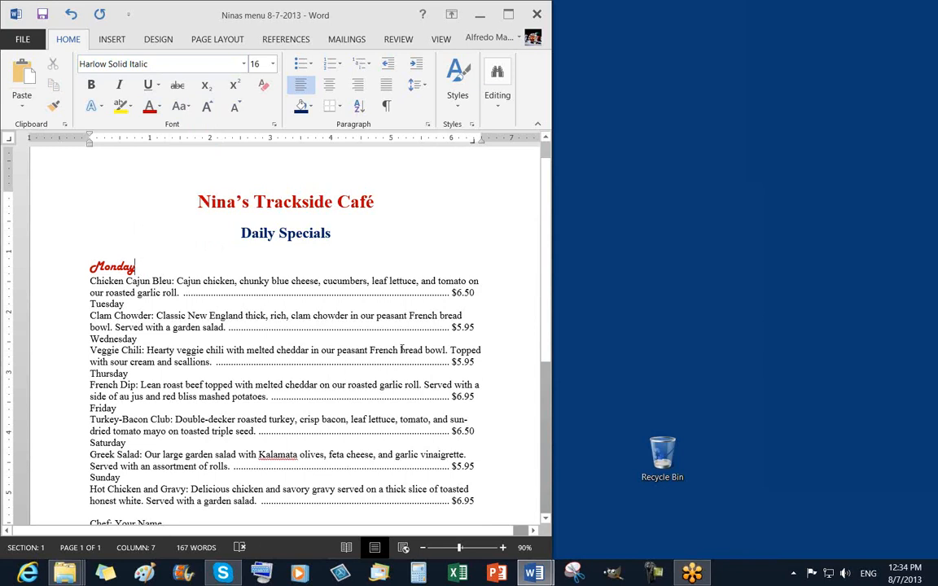
click(64, 271)
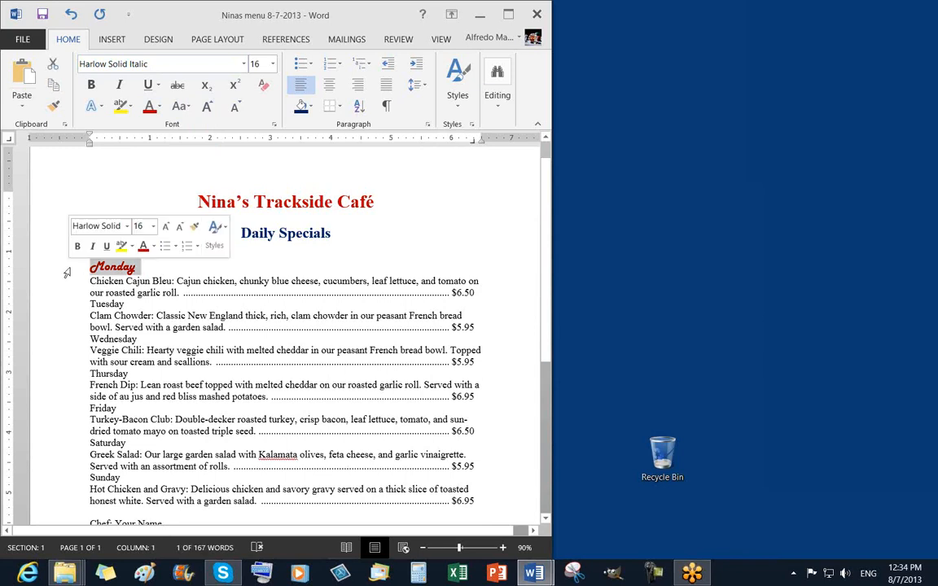
click(314, 328)
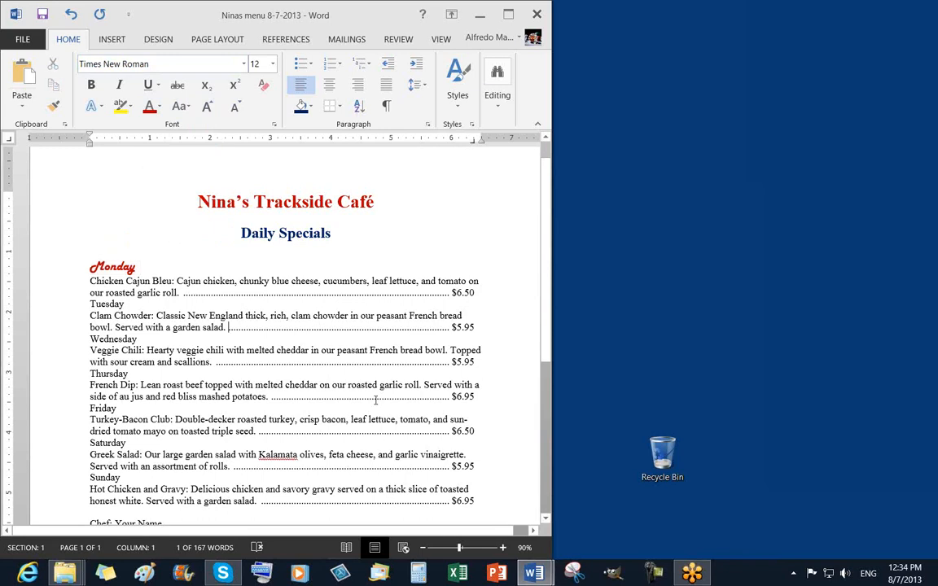
click(203, 277)
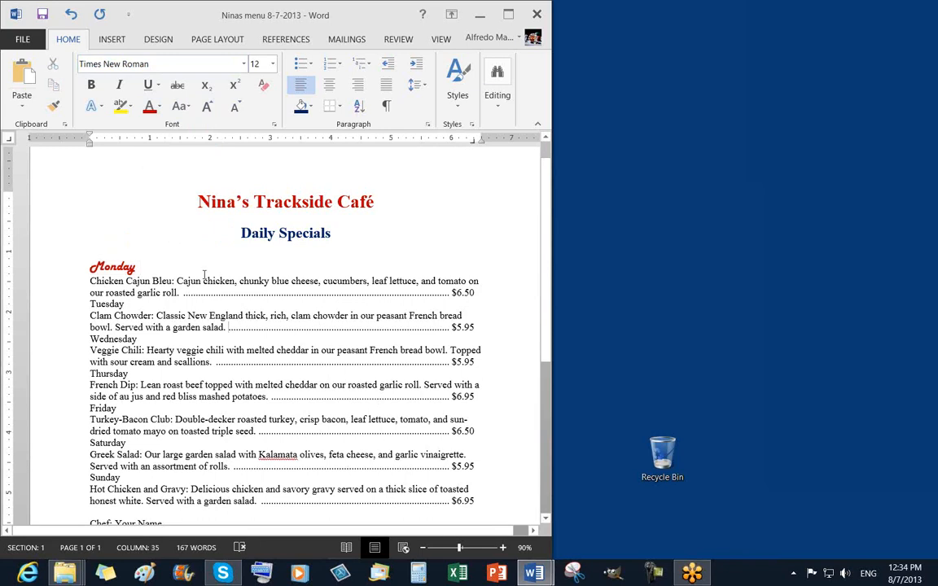
Try a blank line after the "Monday" line and remove it again
click(136, 265)
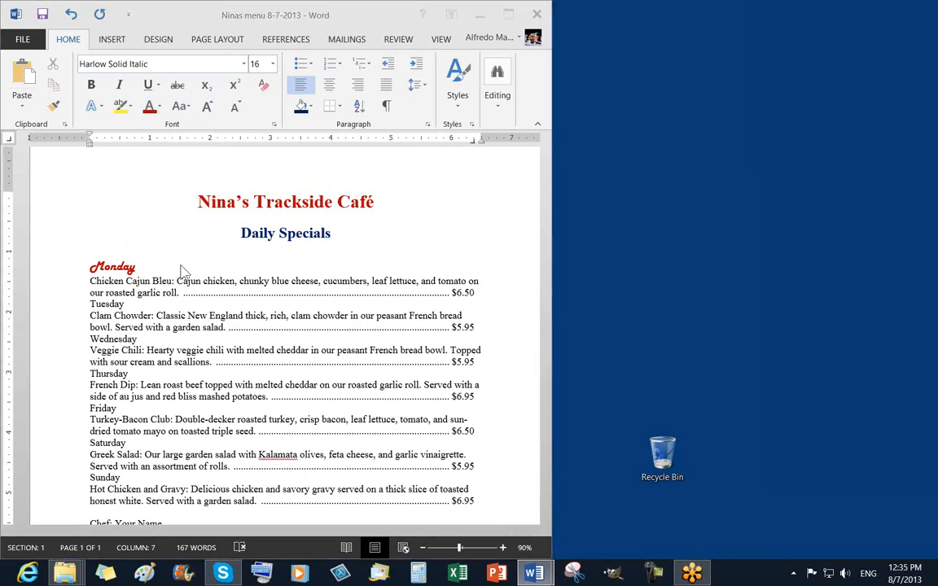
click(150, 274)
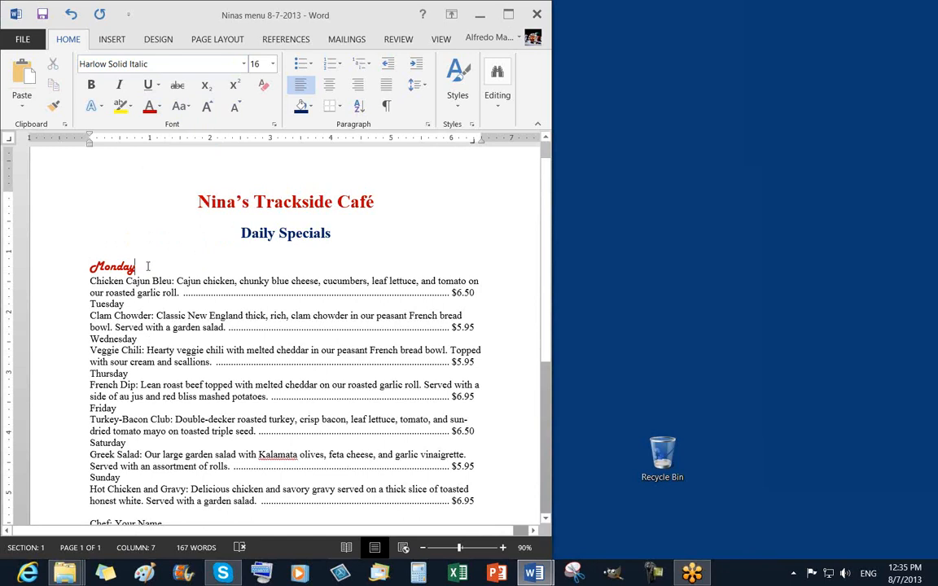
key(Return)
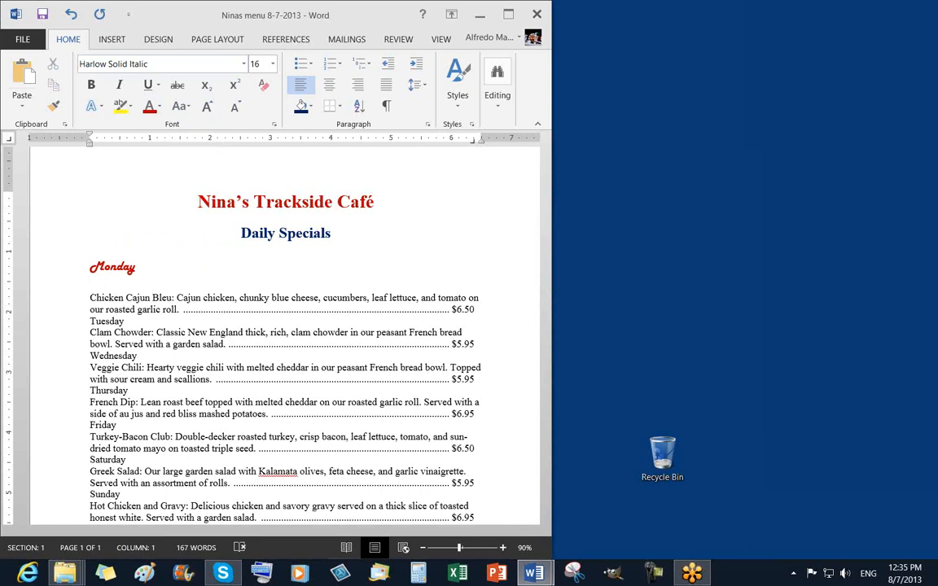
key(BackSpace)
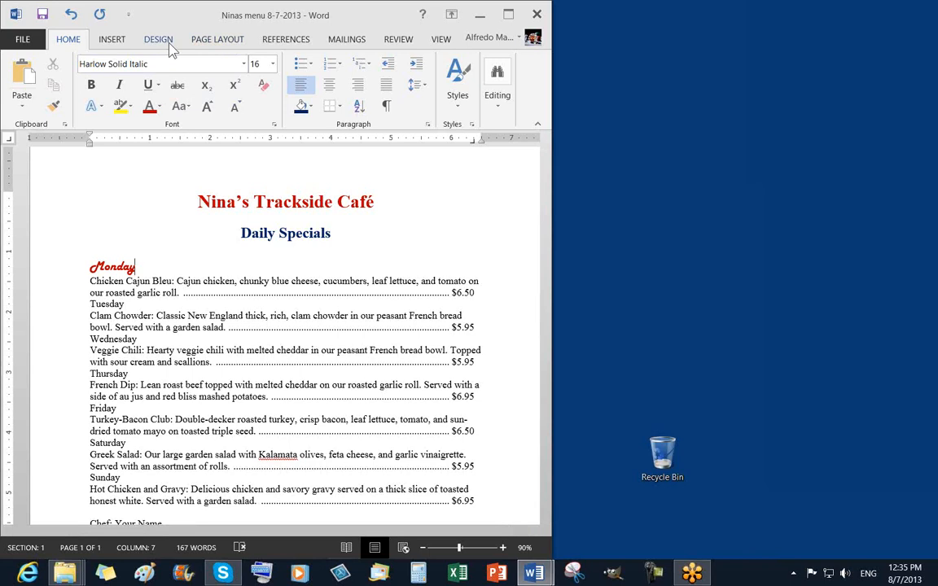
Set the paragraph spacing after the "Monday" line to 6 pt
click(211, 44)
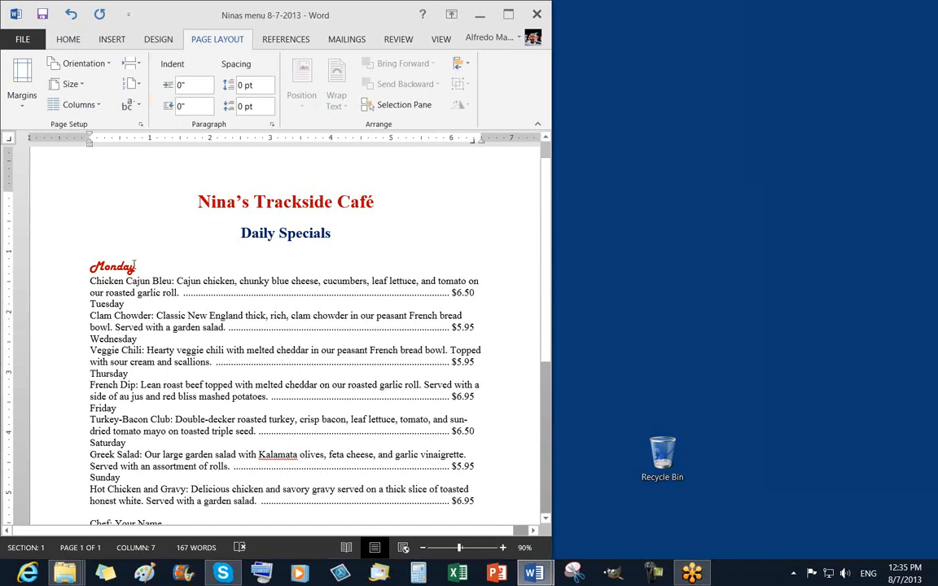
click(91, 267)
click(116, 266)
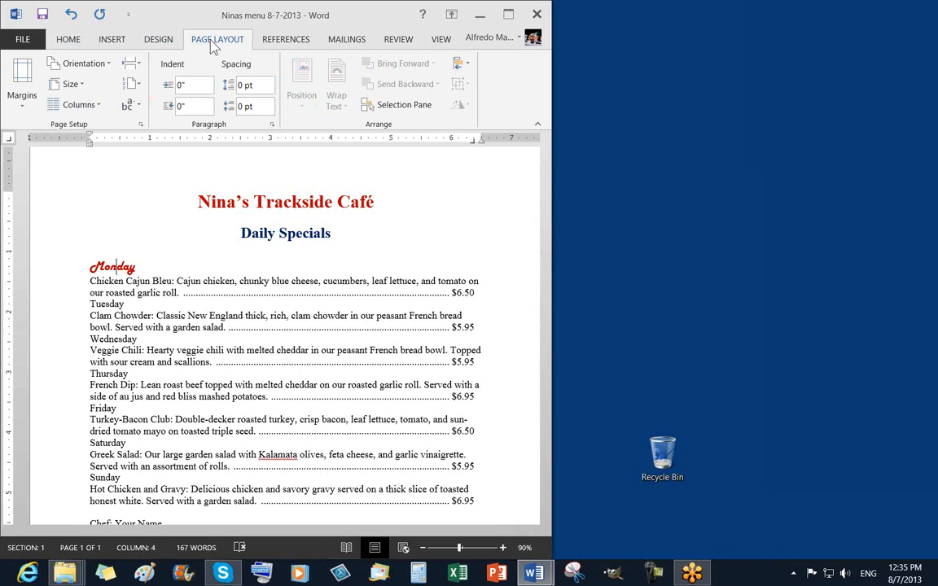
click(256, 85)
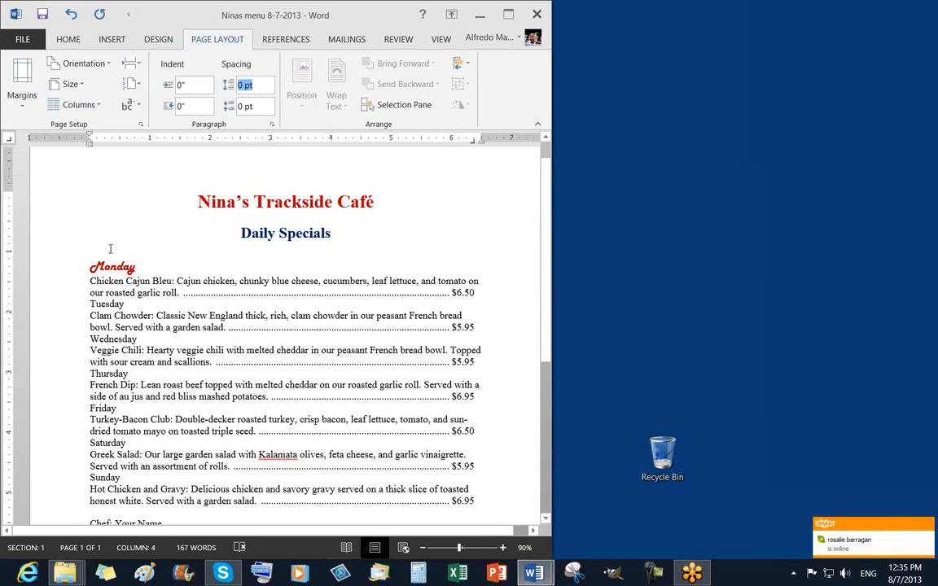
click(250, 106)
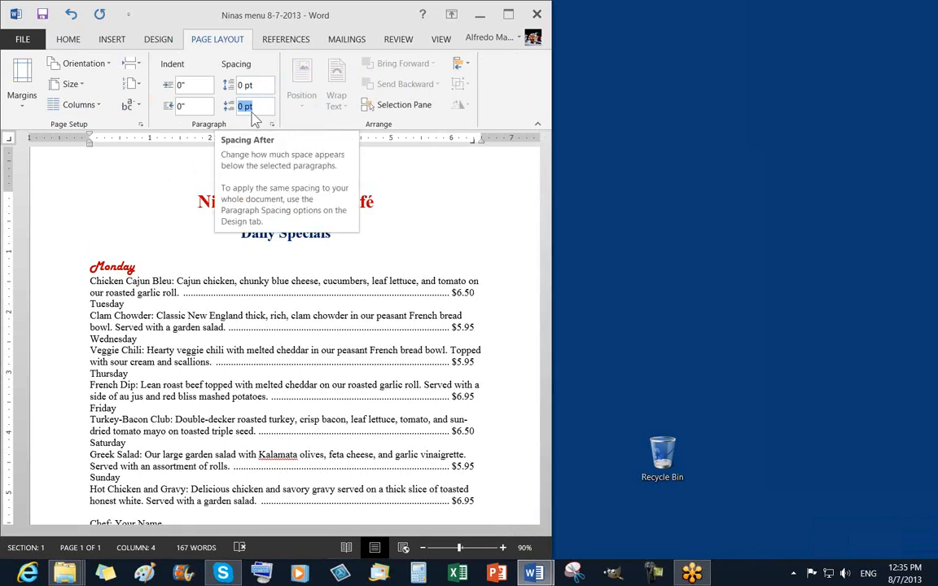
text(6)
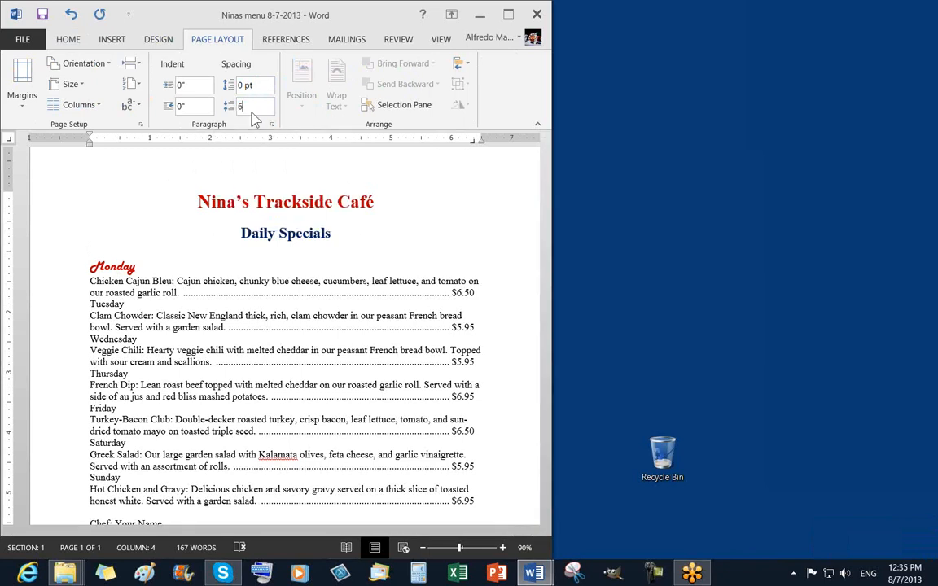
key(Return)
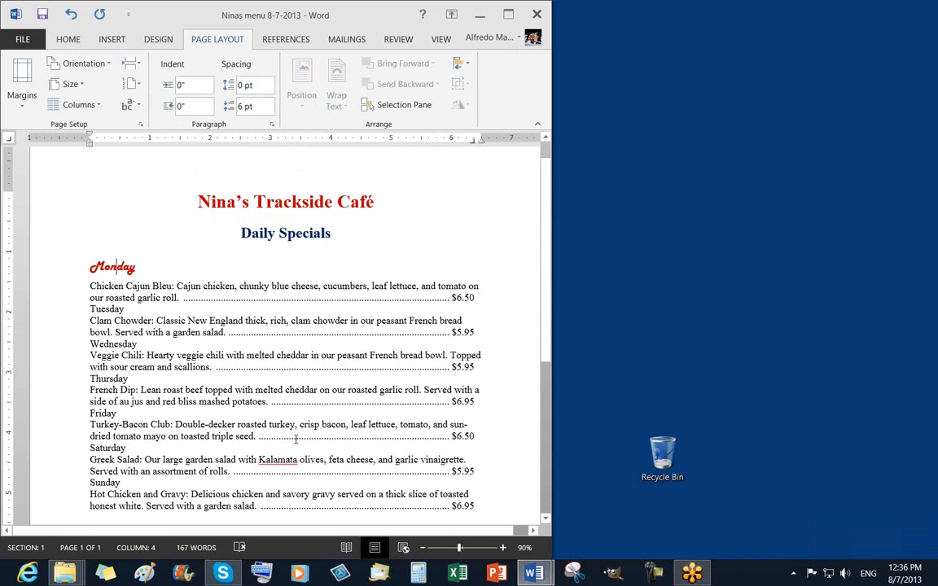
Clear the after-spacing value of the "Monday" paragraph and enter 6 pt again
click(242, 105)
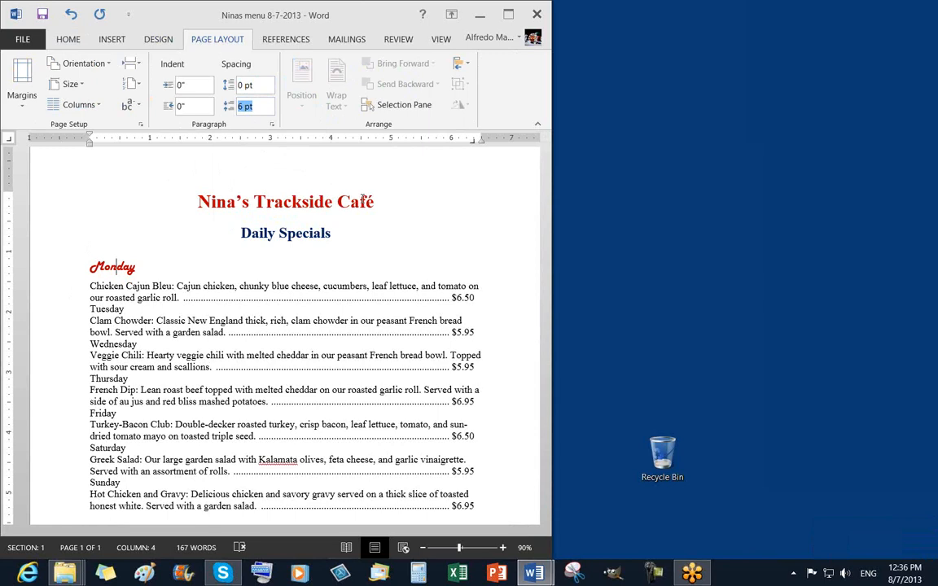
click(261, 105)
key(BackSpace)
key(BackSpace)
key(BackSpace)
key(BackSpace)
text(6)
key(Return)
click(152, 266)
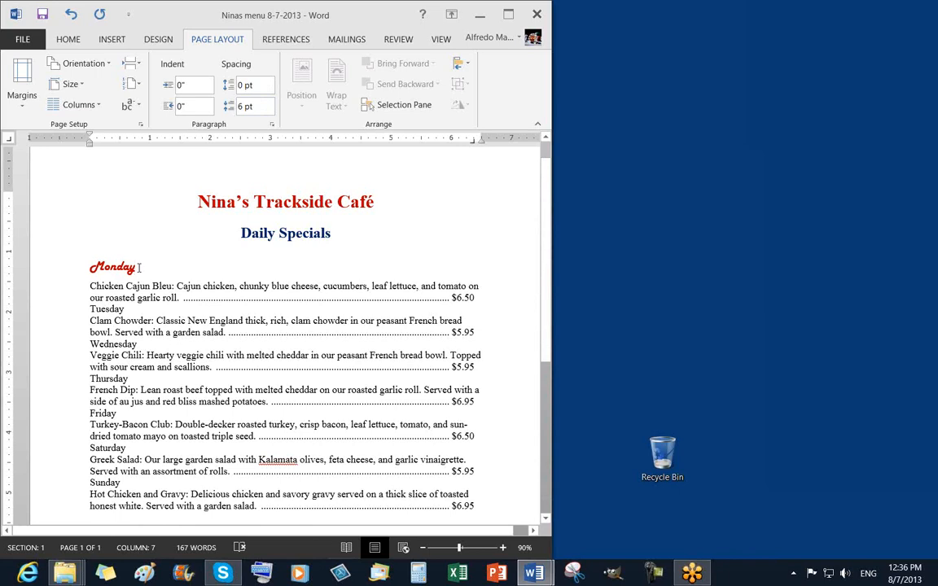
Save the document and copy the "Monday" formatting to Tuesday, Wednesday, Thursday and Friday with a repeating Format Painter
click(43, 16)
click(65, 262)
click(61, 37)
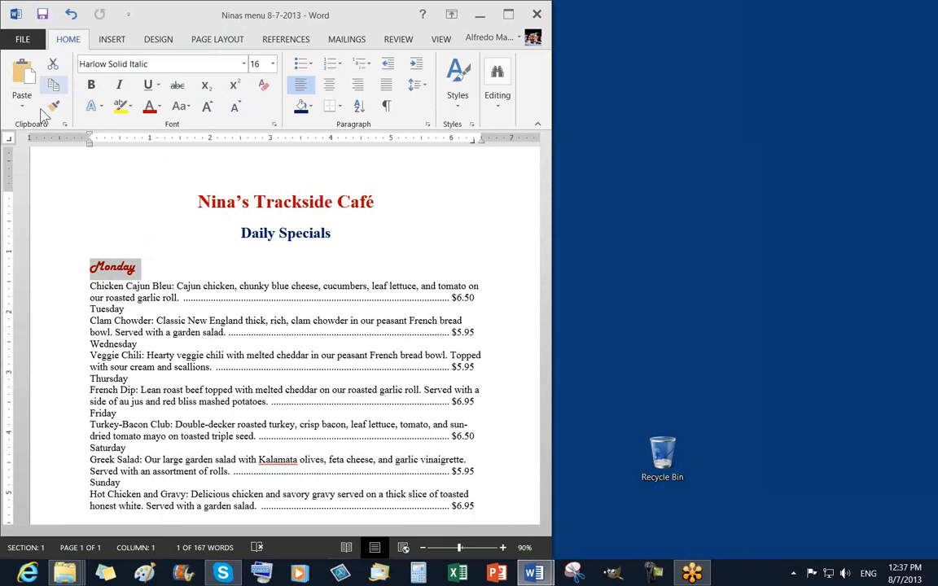
click(53, 105)
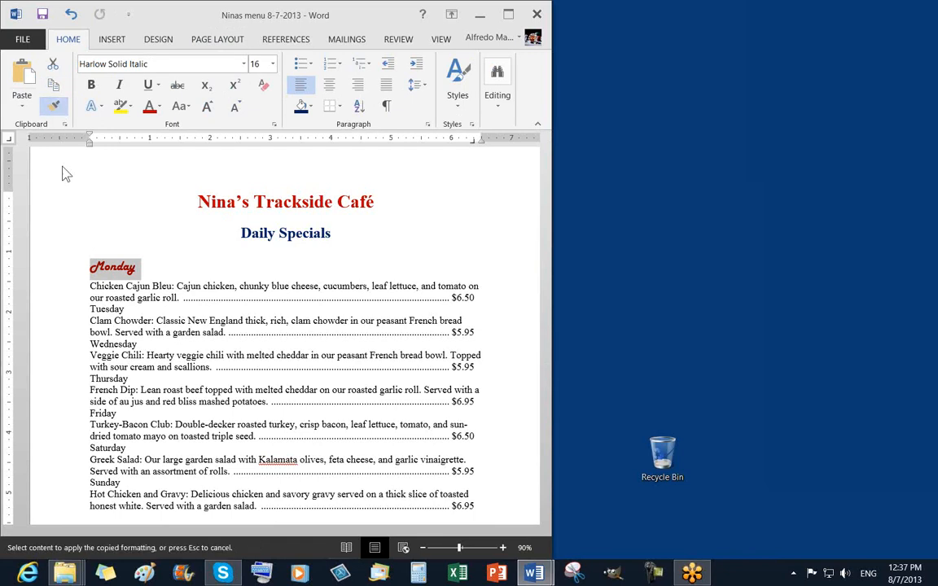
click(96, 311)
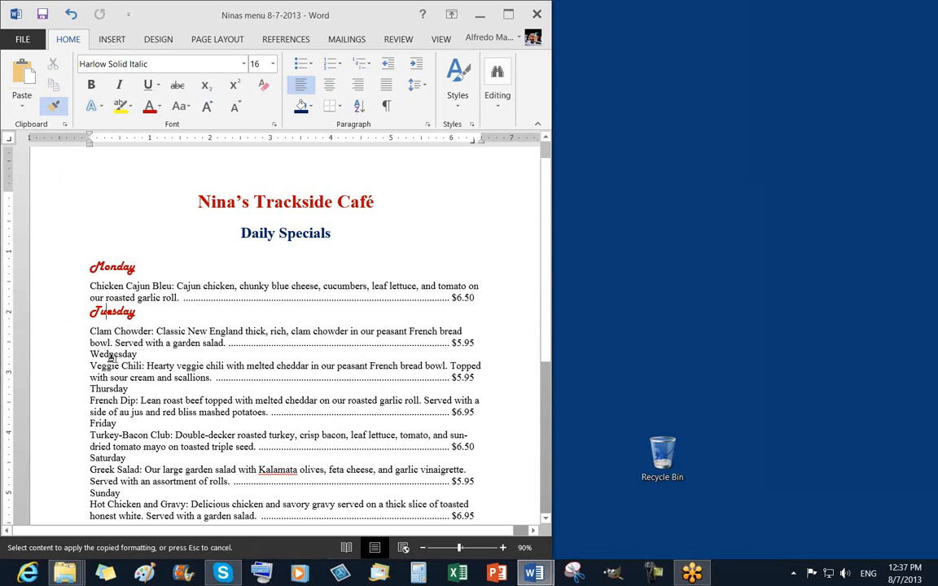
click(102, 354)
click(102, 400)
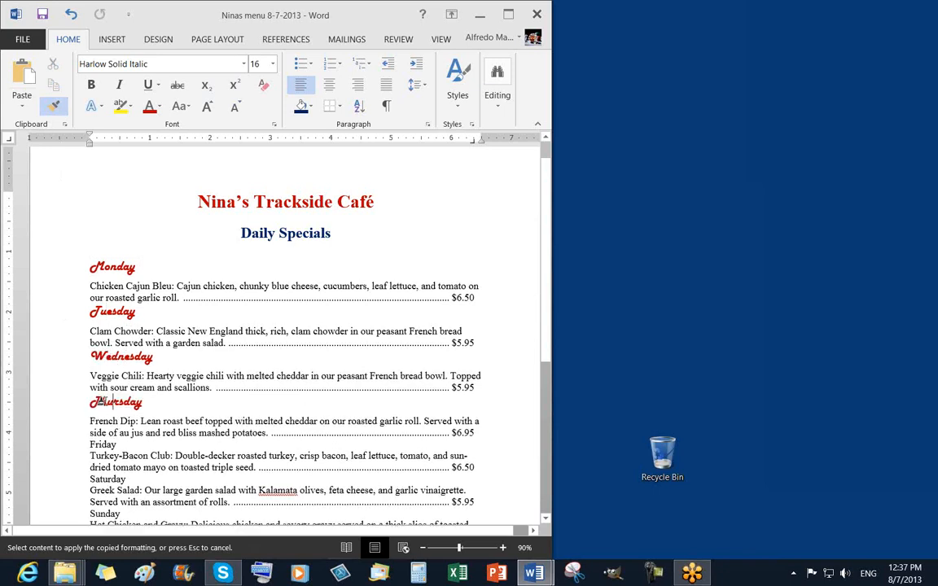
click(103, 445)
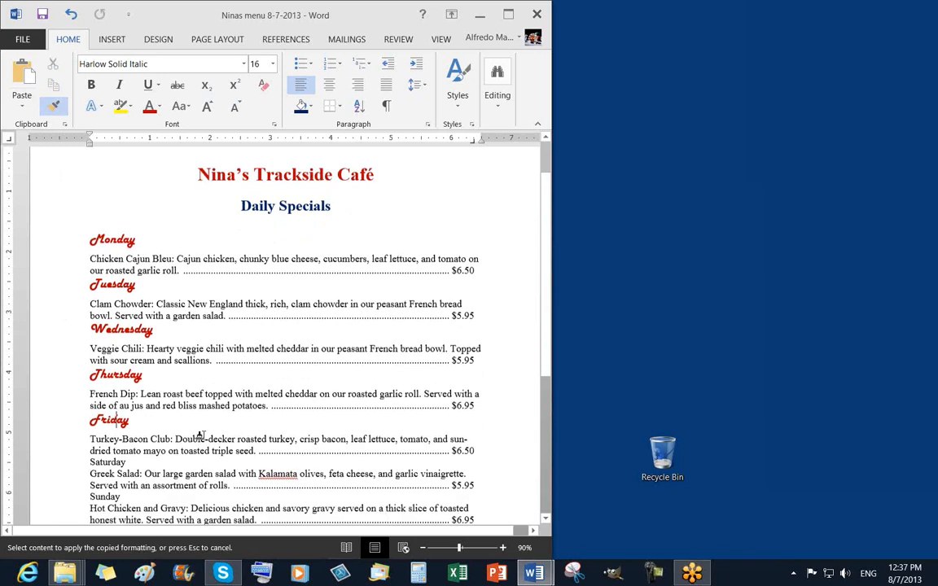
Apply the copied weekday formatting to Saturday and Sunday as well, and turn off Format Painter
scroll(108, 424, down, 2)
click(103, 430)
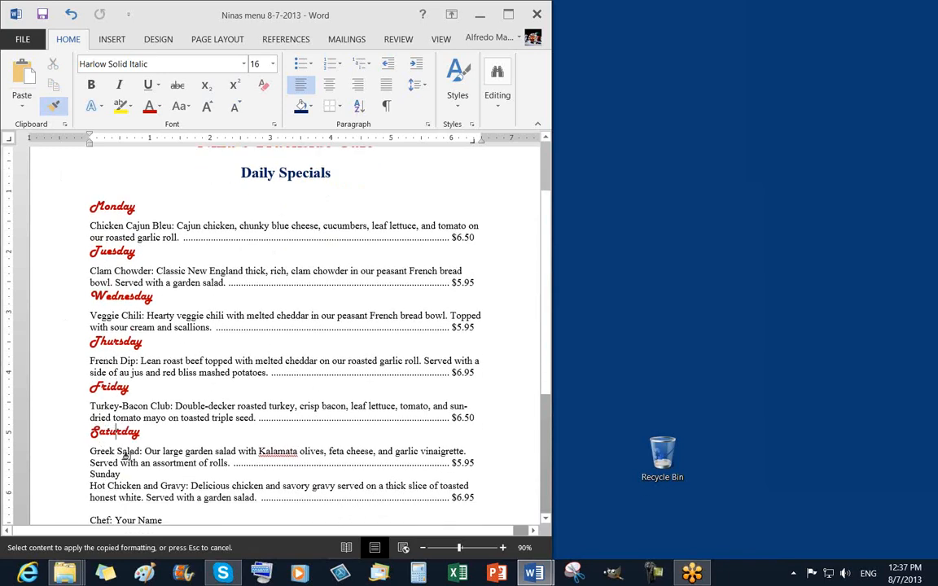
scroll(106, 416, down, 2)
click(103, 414)
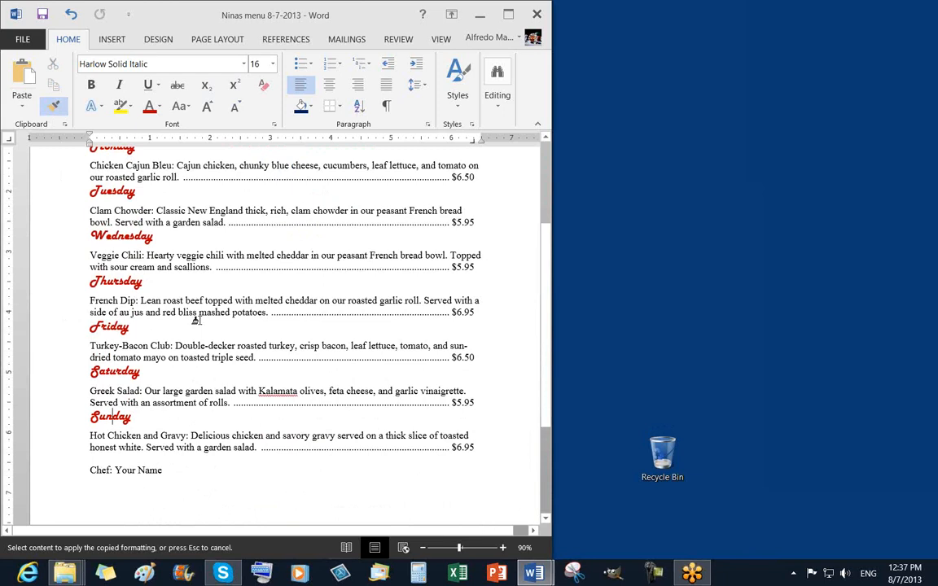
click(56, 109)
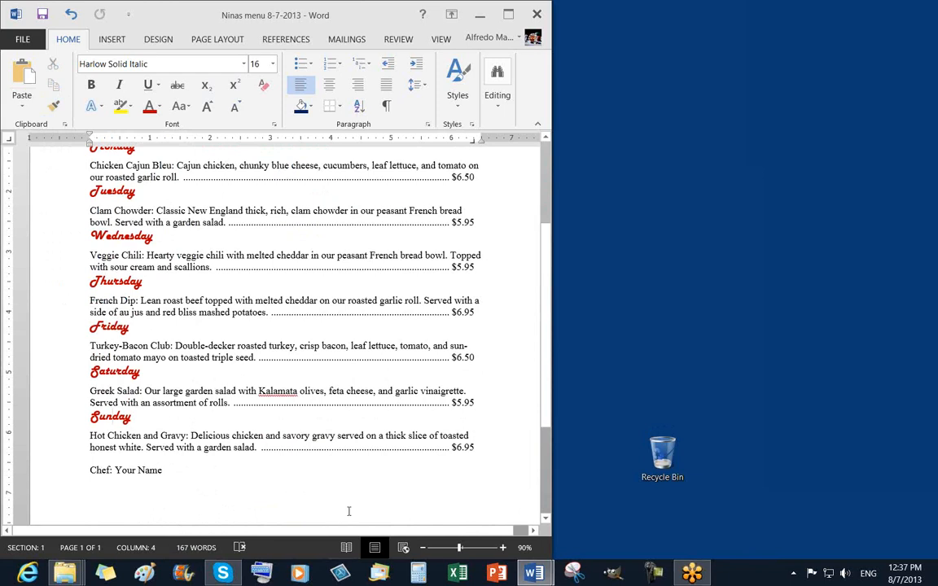
scroll(380, 478, up, 2)
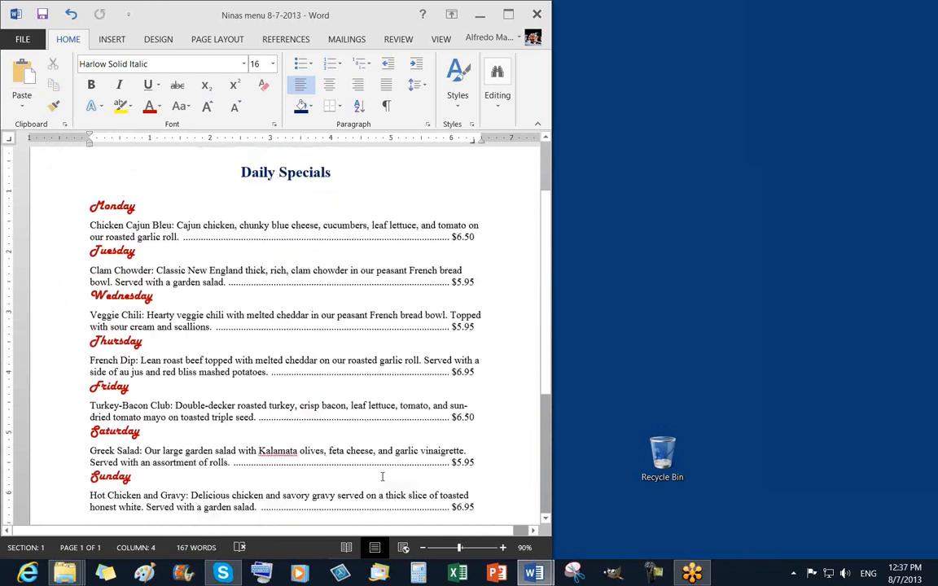
scroll(383, 485, up, 1)
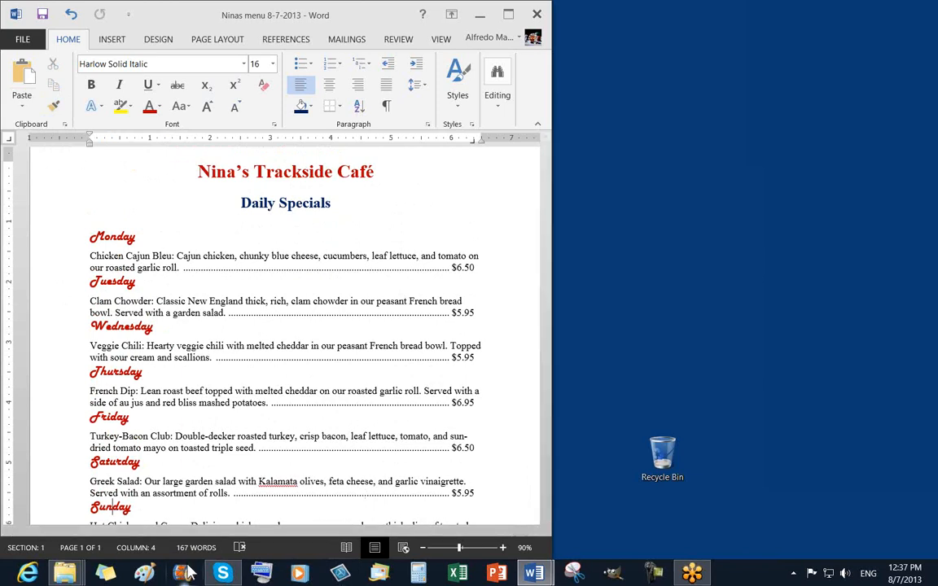
click(53, 106)
key(Escape)
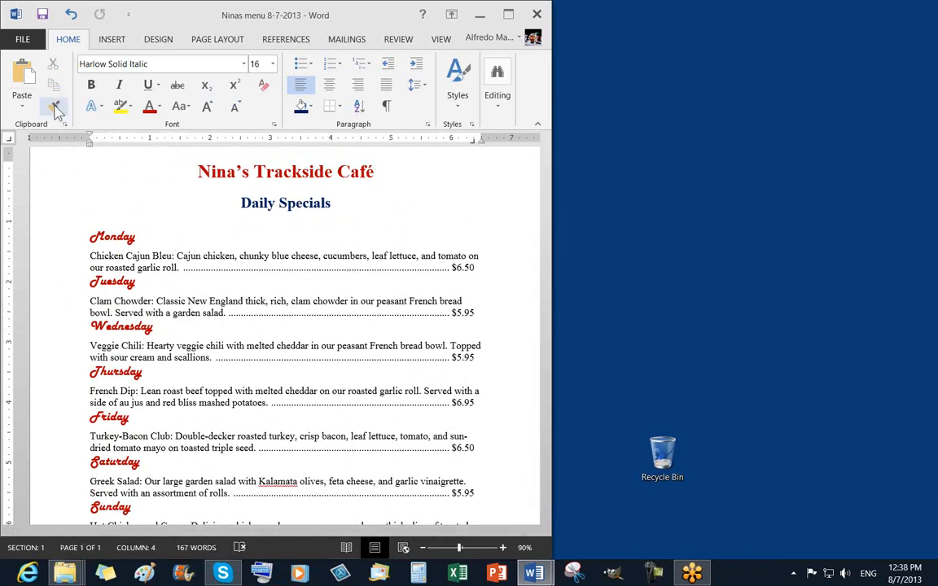
drag(154, 16, 157, 17)
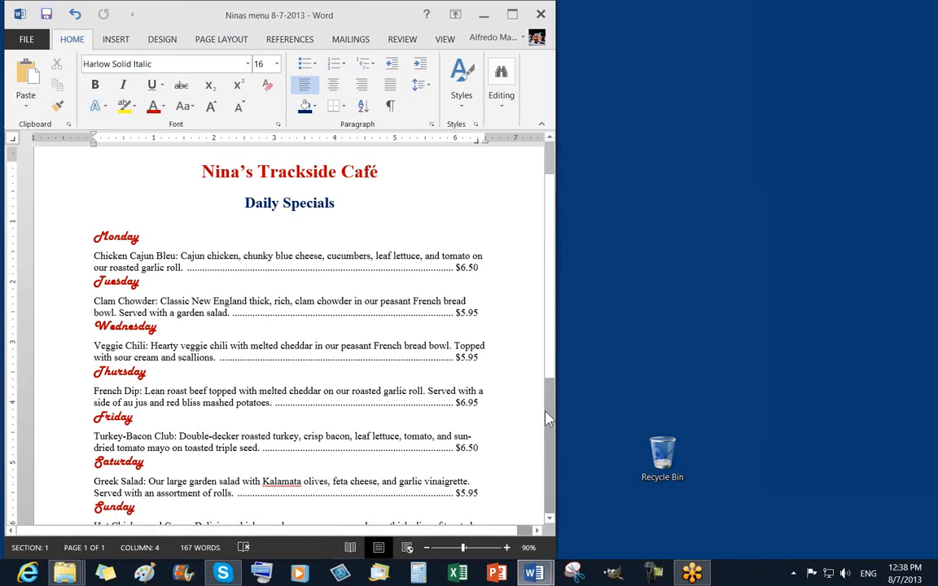
Try the "Monday" formatting on the word "Specials" in the heading with Format Painter, and undo it
triple_click(119, 237)
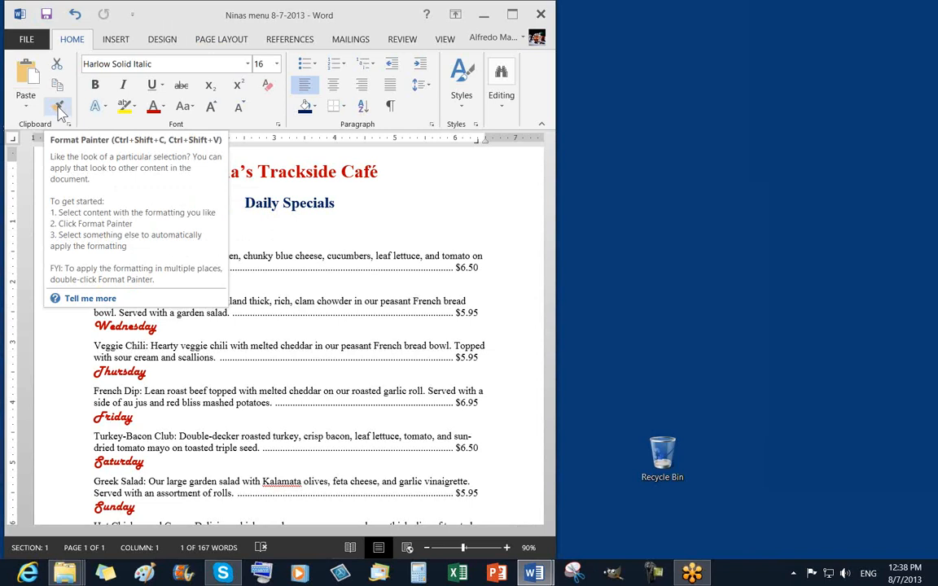
click(59, 110)
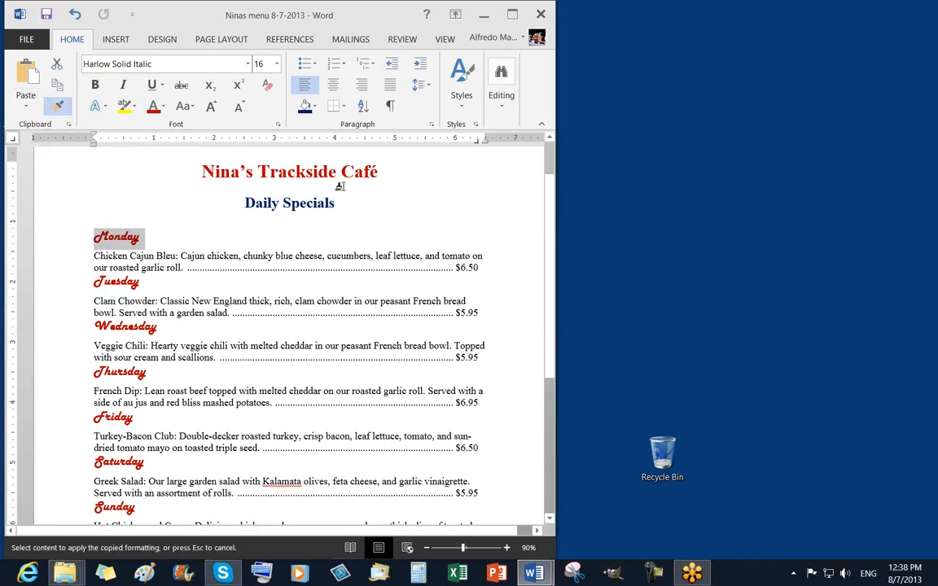
click(312, 204)
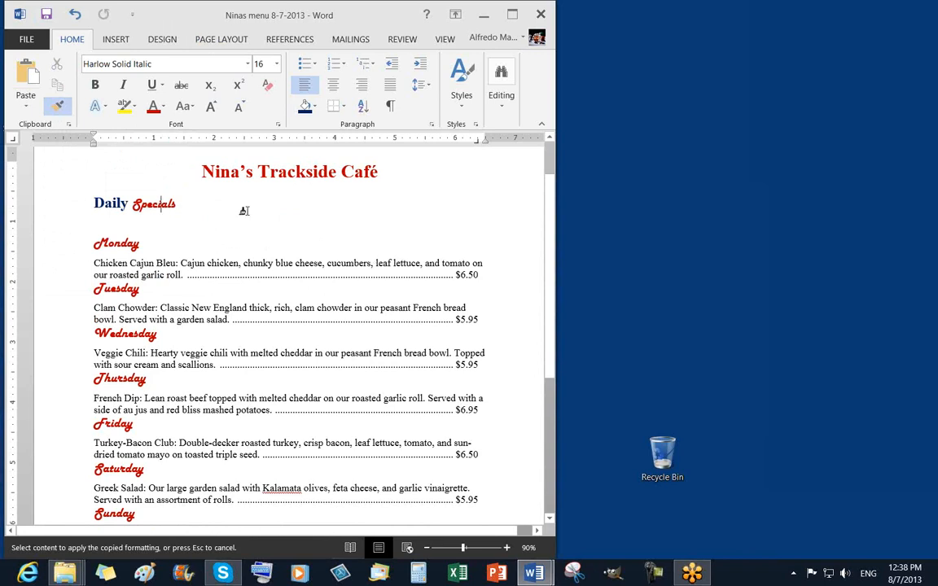
key(ctrl+z)
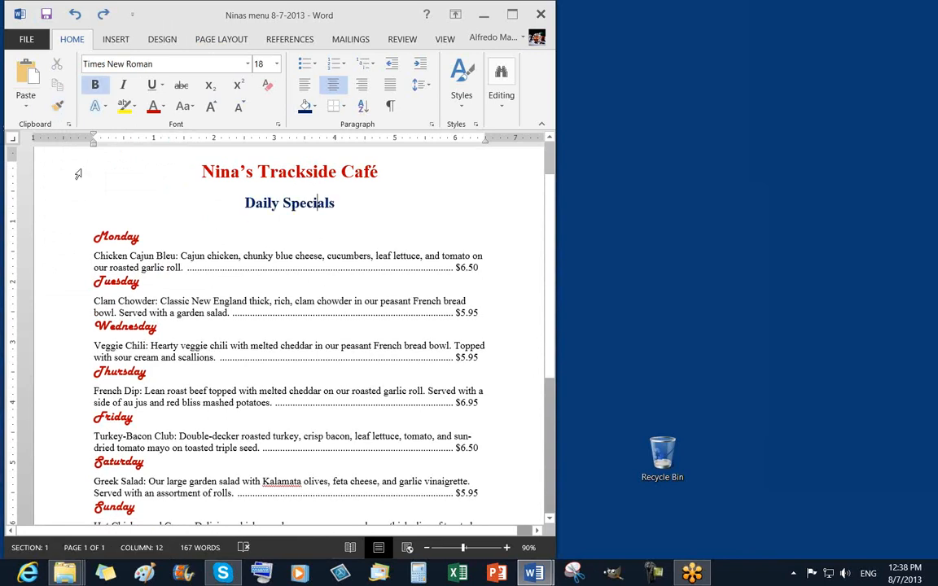
Copy the "Monday" formatting onto the word "blue" in the Chicken Cajun Bleu description using single-use Format Painter
double_click(121, 238)
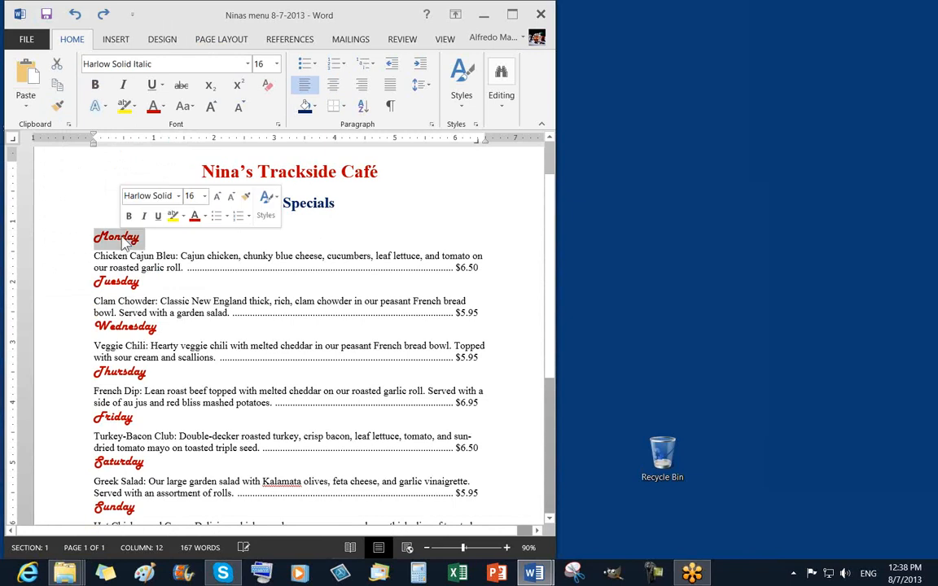
click(59, 108)
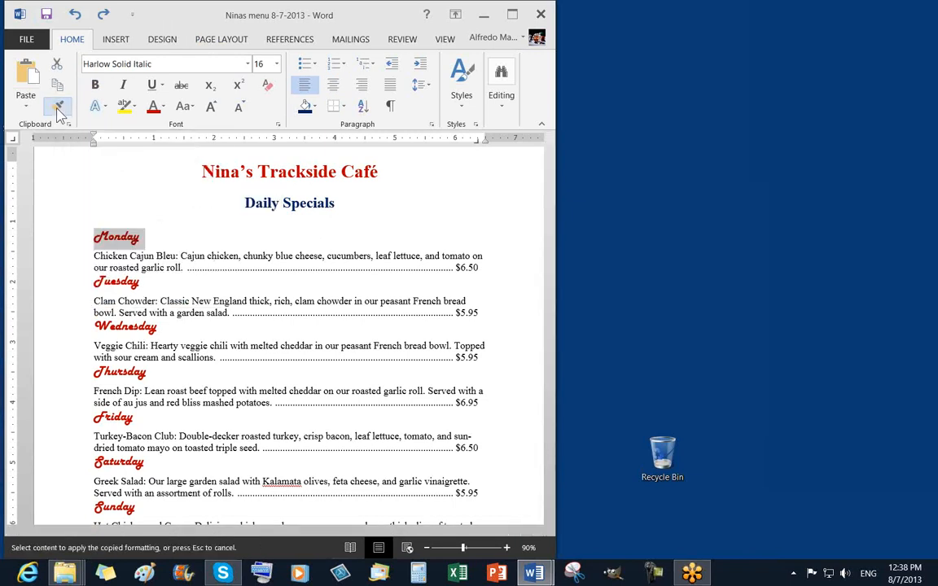
click(287, 256)
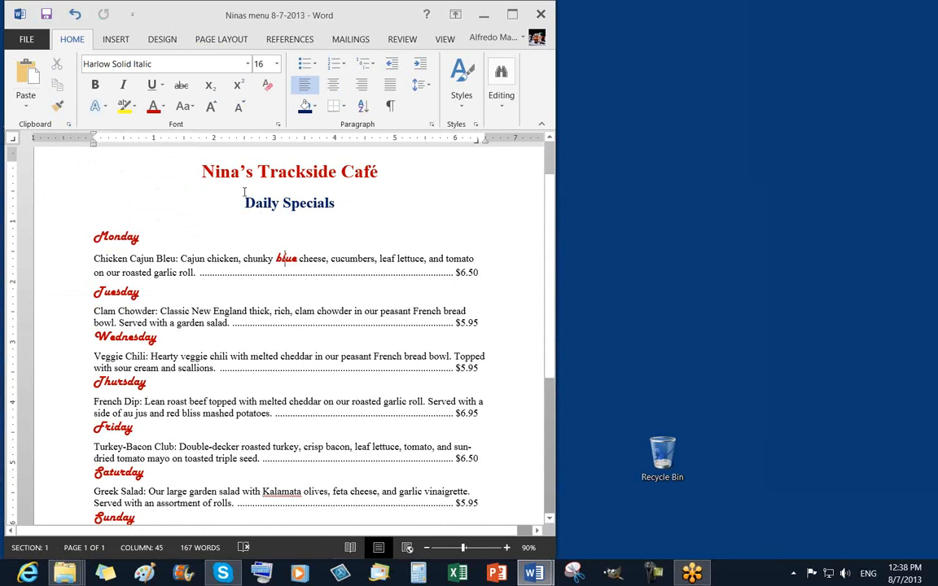
Undo the decorative formatting on the word "blue" in the Chicken Cajun Bleu description and enlarge the document view to 130%
click(75, 16)
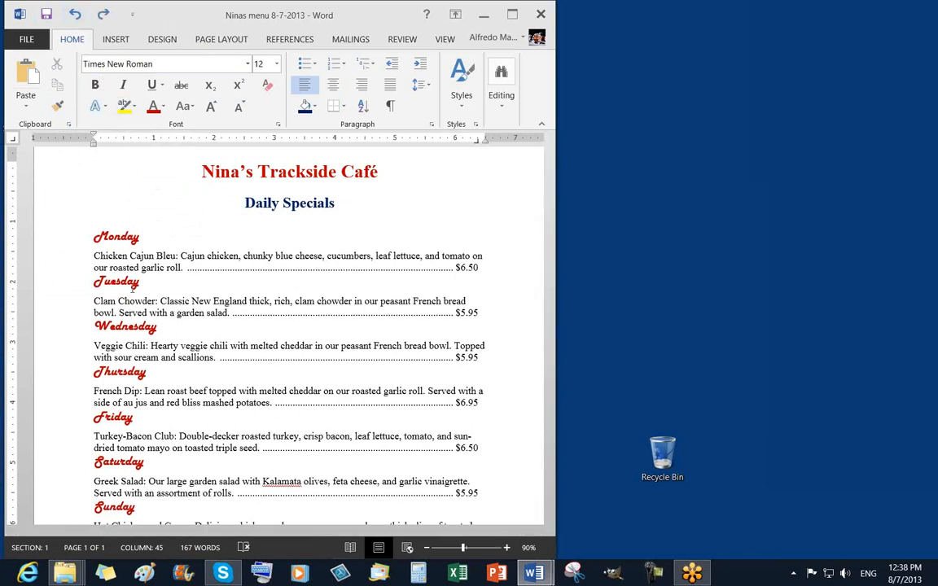
scroll(147, 352, down, 3)
scroll(146, 351, up, 5)
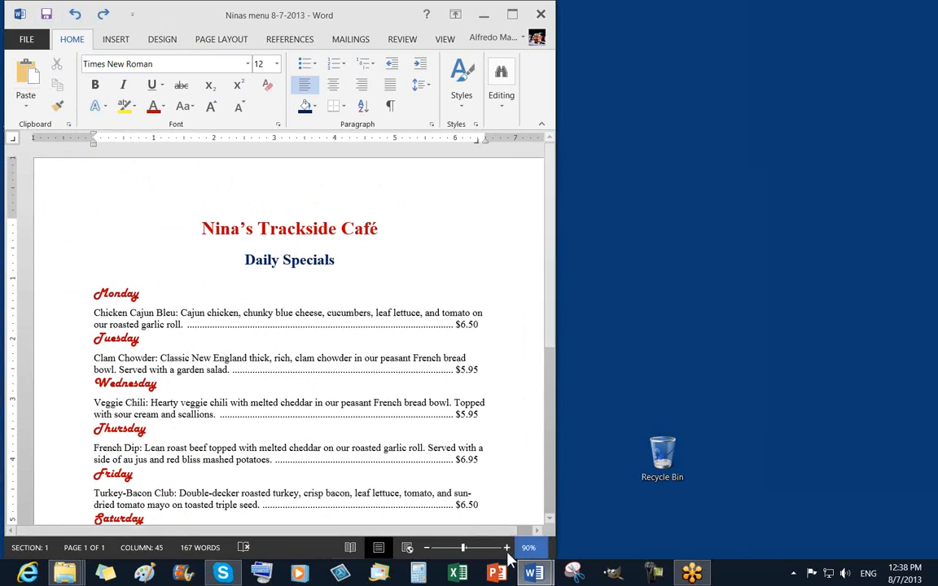
click(506, 549)
click(506, 548)
click(507, 548)
click(506, 549)
drag(383, 531, 295, 534)
scroll(199, 314, down, 1)
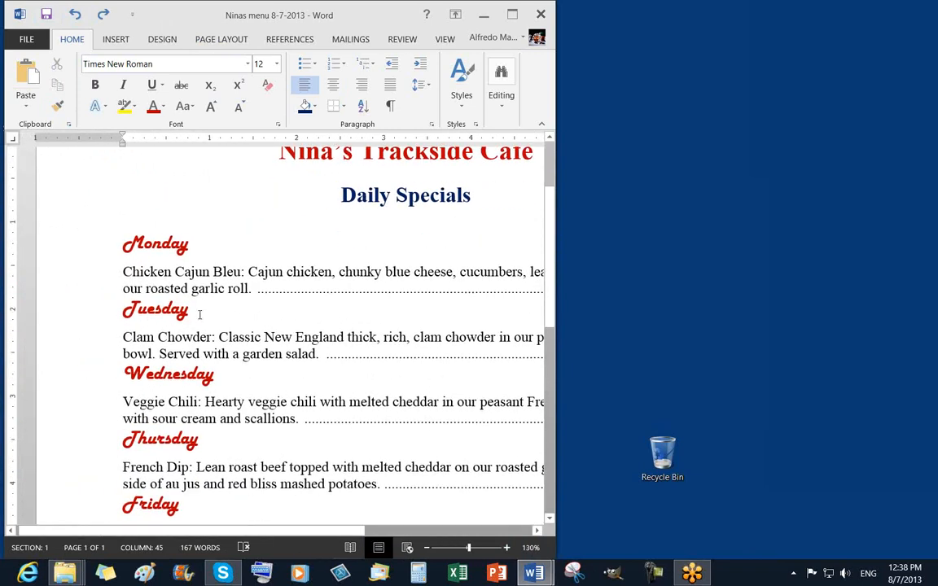
click(122, 273)
shift+click(244, 272)
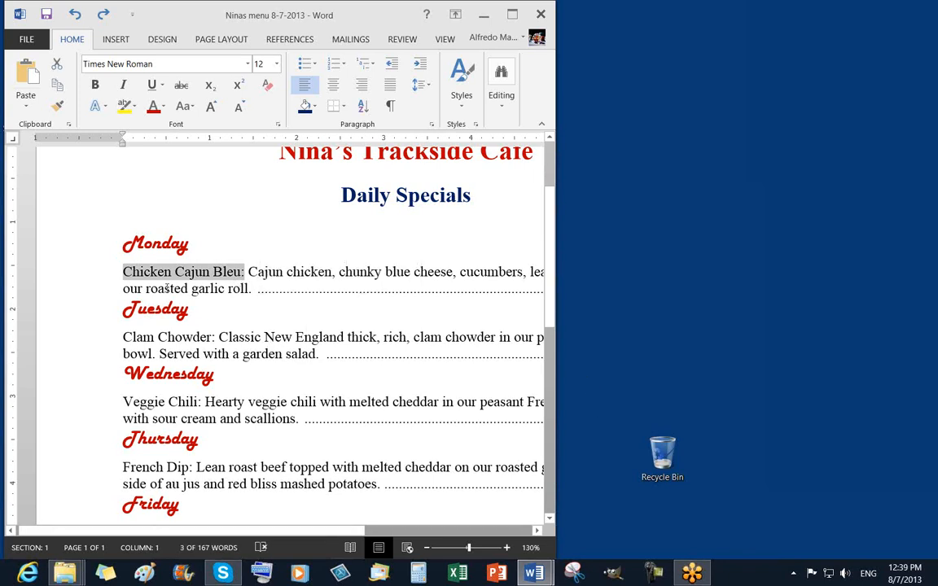
click(126, 276)
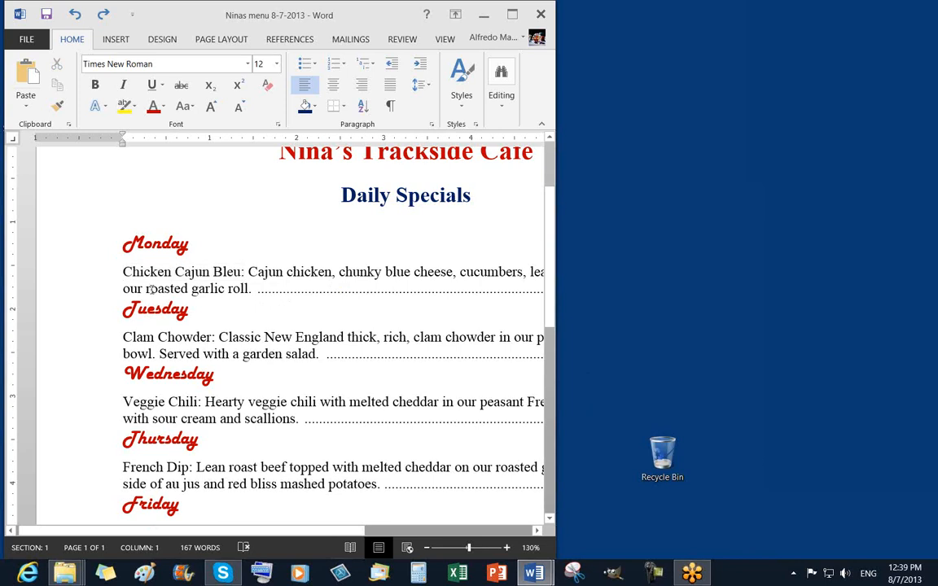
shift+click(243, 273)
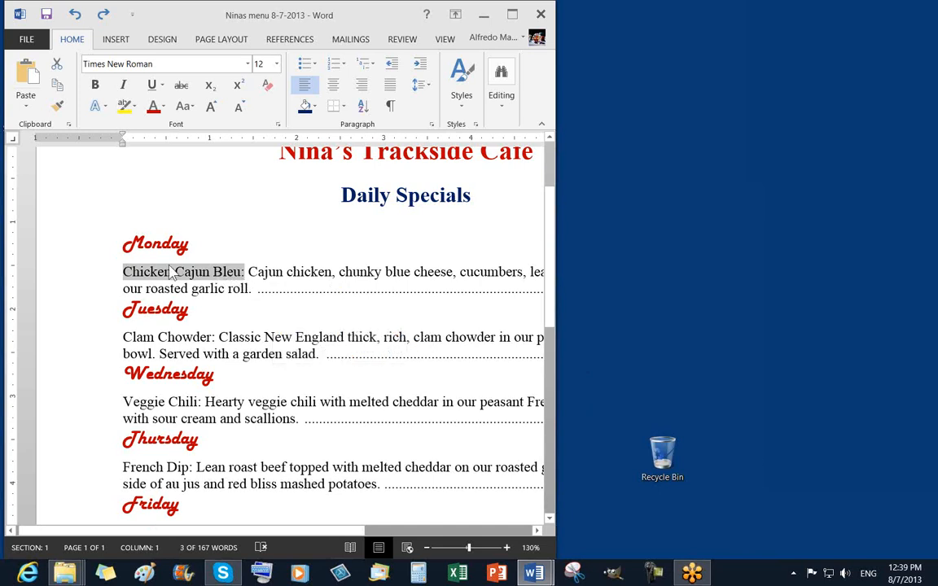
key(ctrl+d)
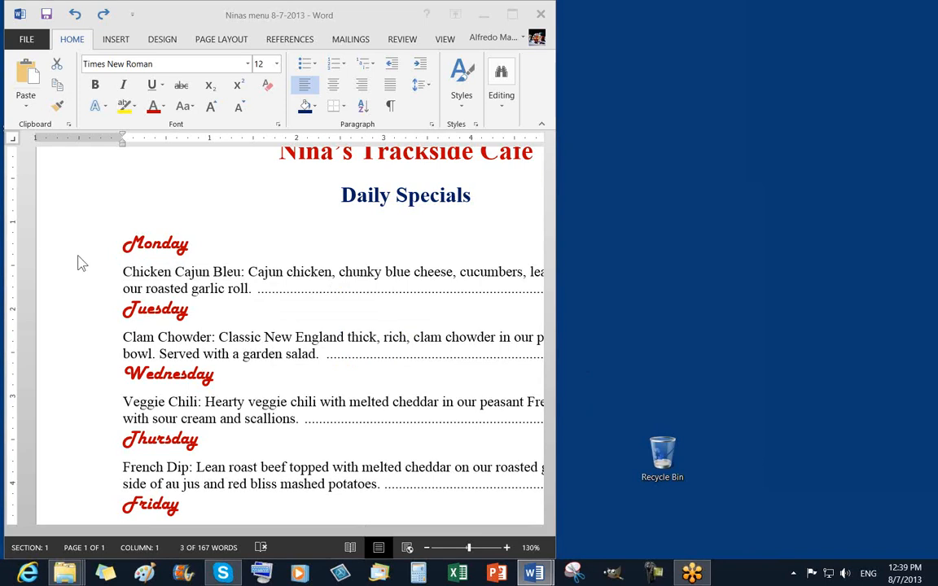
key(Escape)
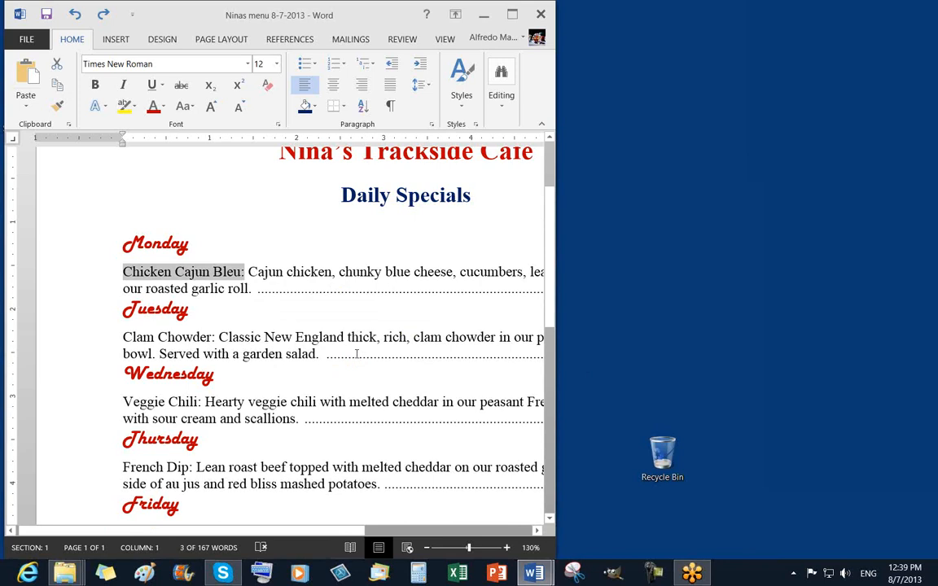
click(311, 399)
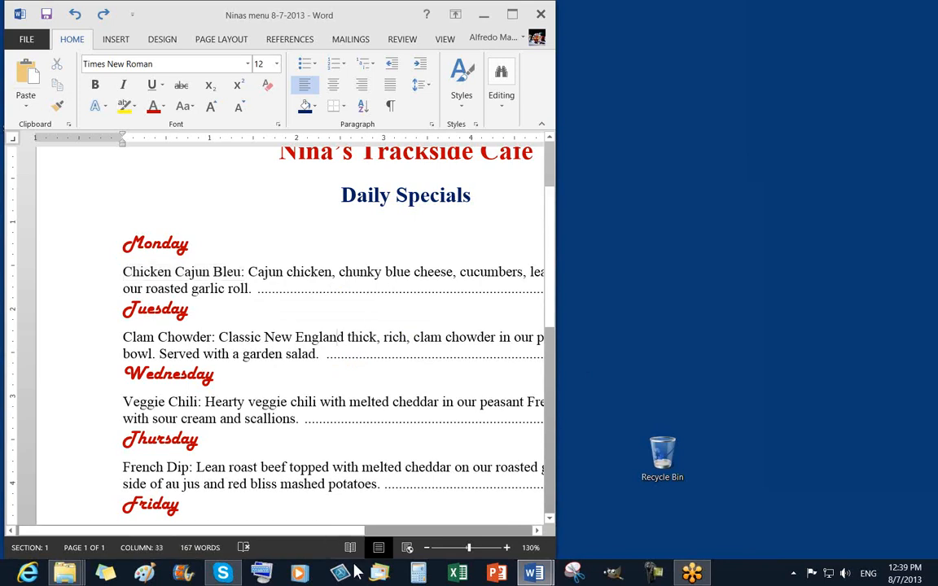
Open the On-Screen Keyboard, use it to select the range "Chicken Cajun Bleu:" under Monday, and close it
click(269, 574)
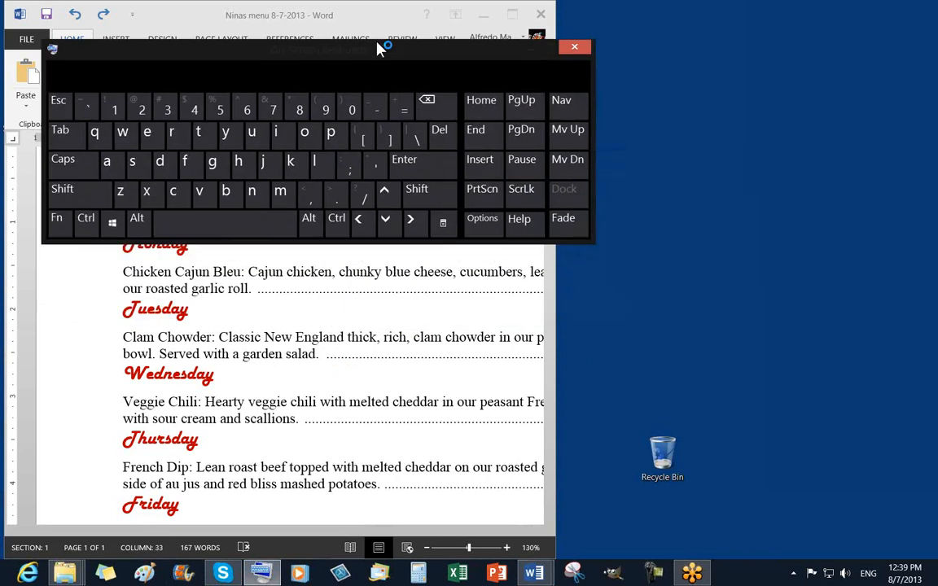
drag(379, 49, 368, 26)
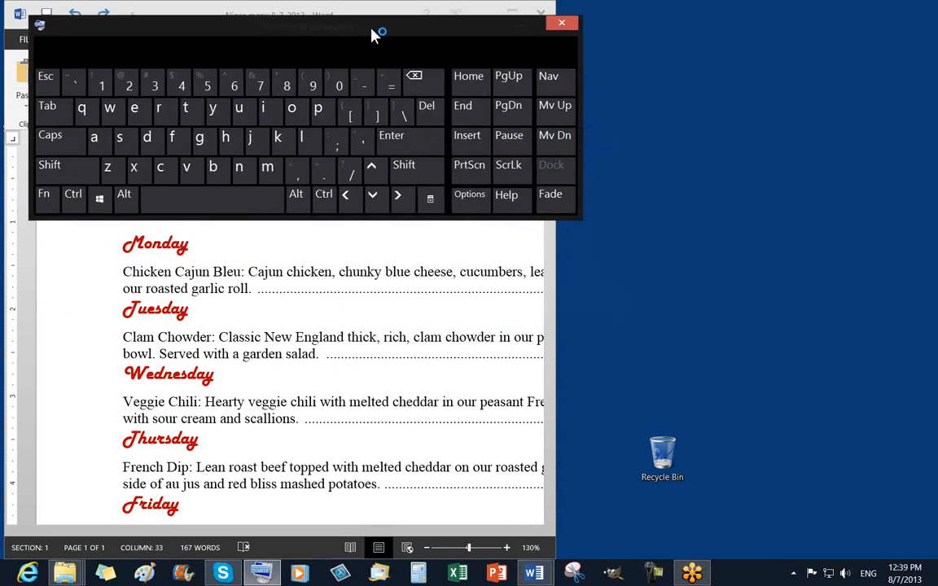
double_click(130, 272)
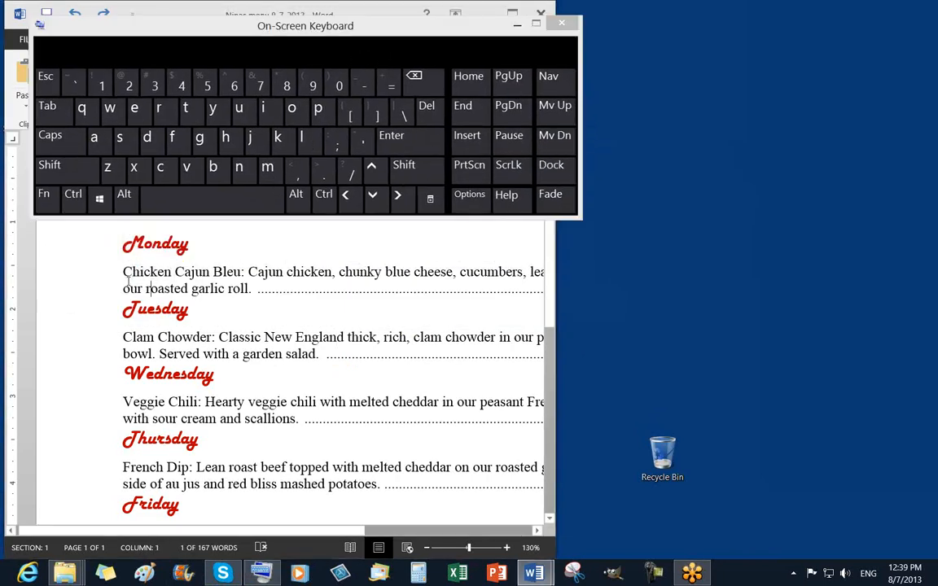
click(124, 274)
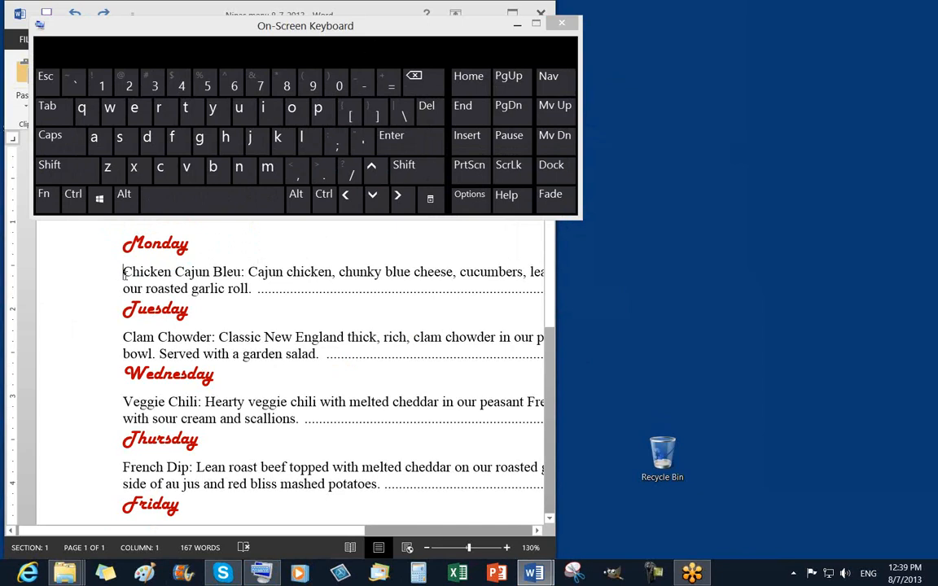
click(78, 174)
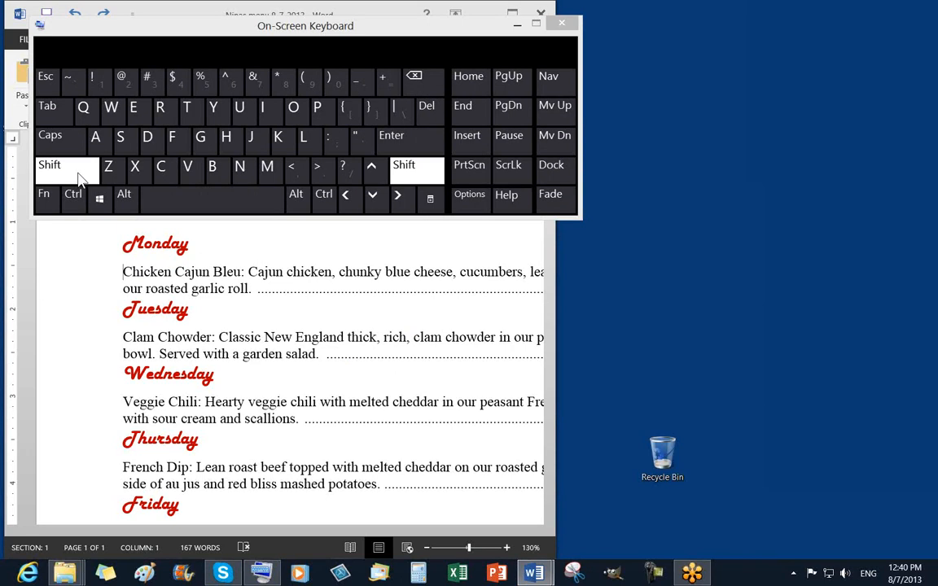
shift+click(243, 272)
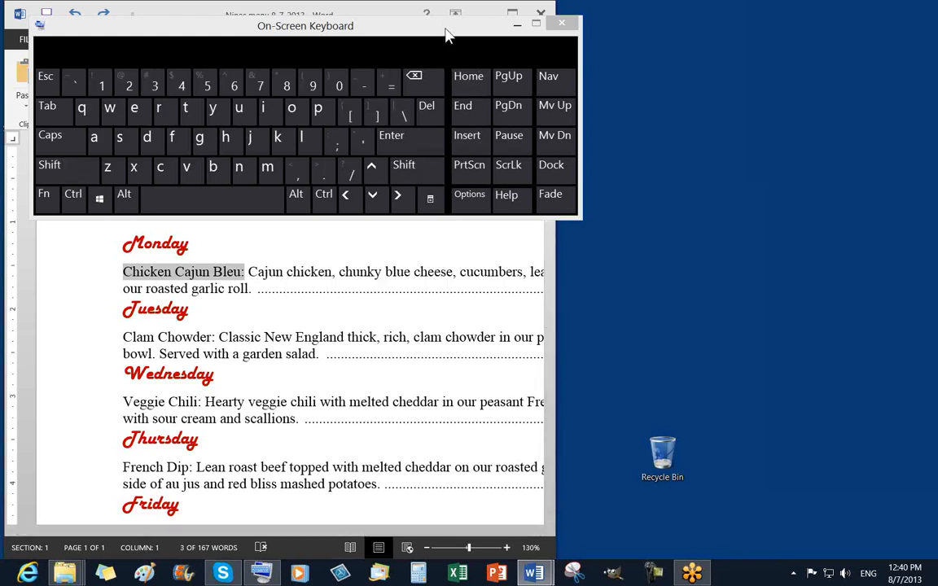
click(562, 23)
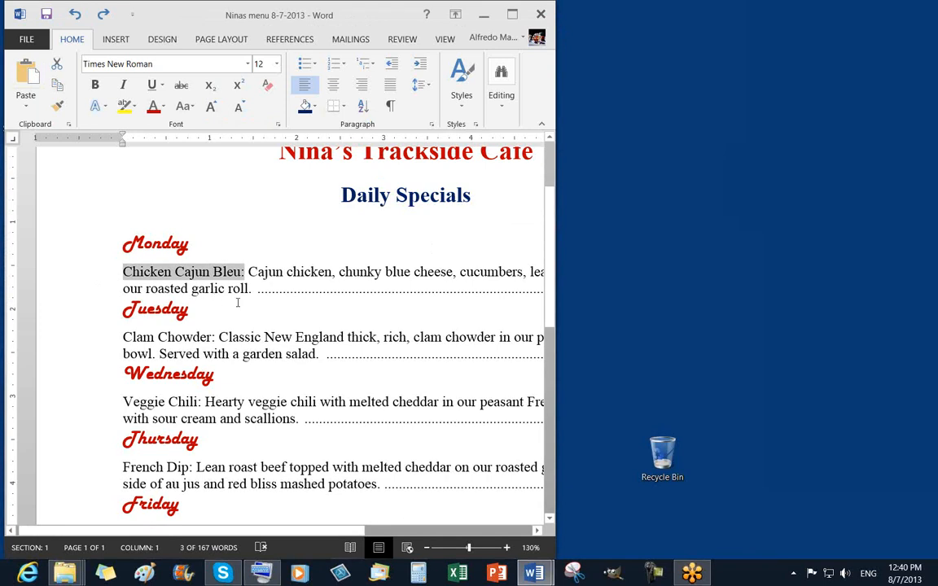
Format the selected dish name "Chicken Cajun Bleu:" in Harlow Solid Italic at size 16
click(163, 64)
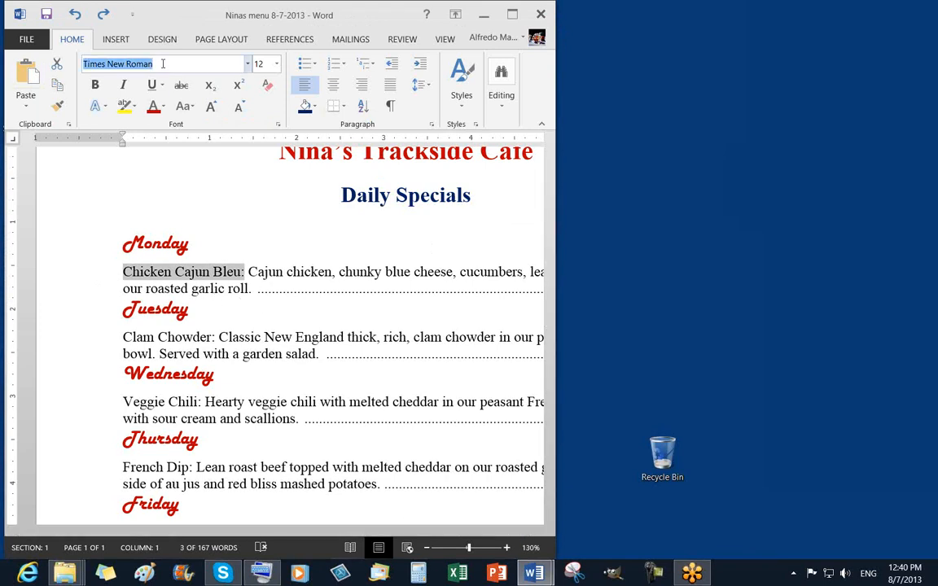
text(Harlow Solid Italic)
key(Return)
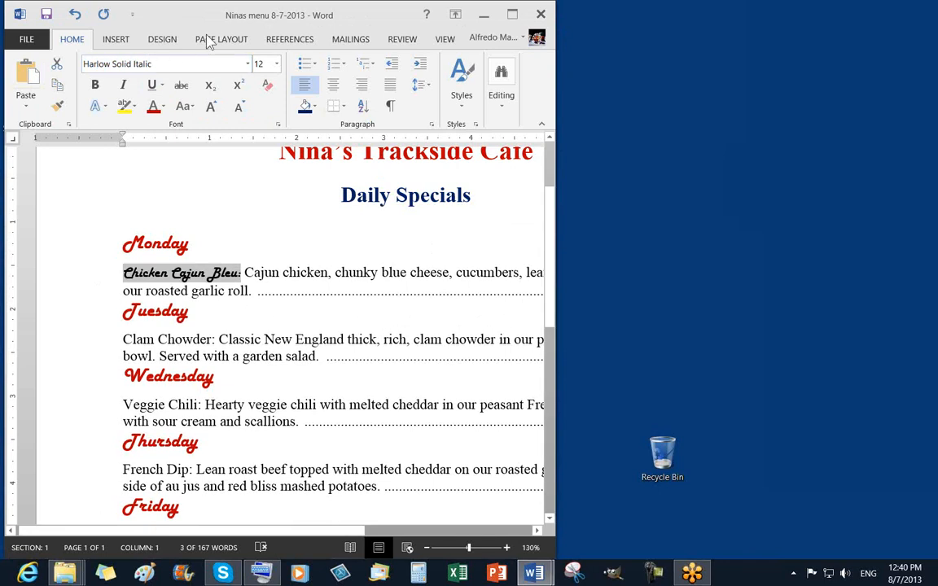
click(216, 112)
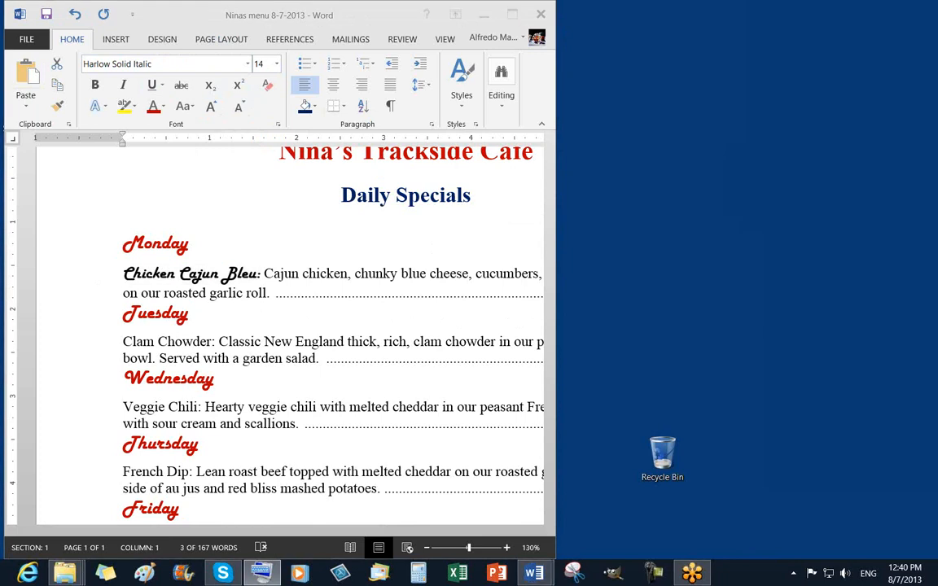
click(204, 287)
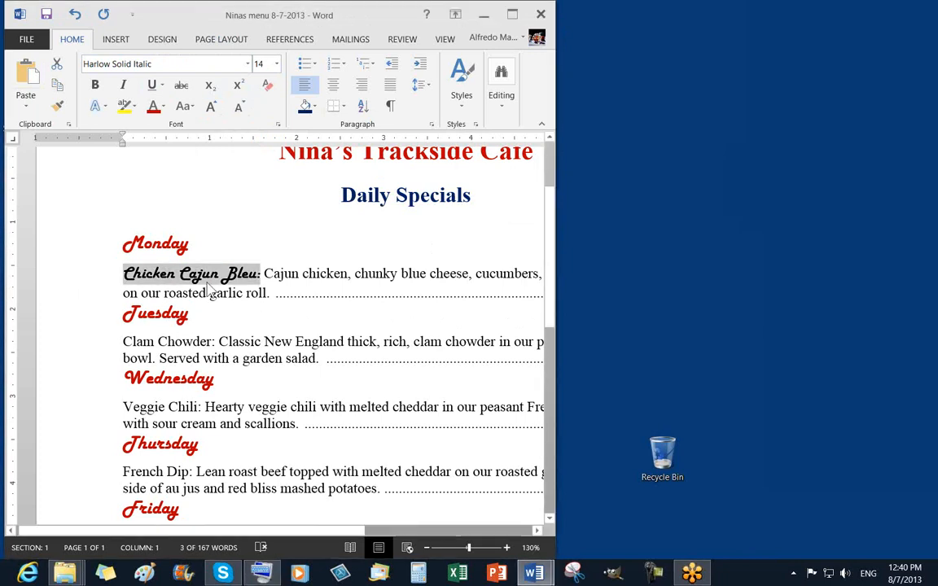
click(211, 107)
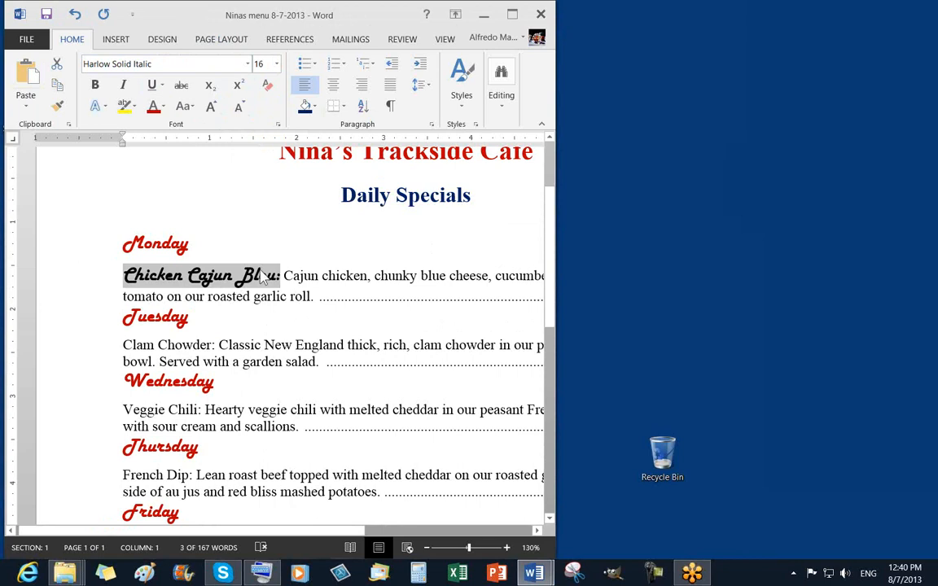
Give "Chicken Cajun Bleu:" a custom light blue font color with RGB 31, 197, 225, and deselect the text
click(163, 109)
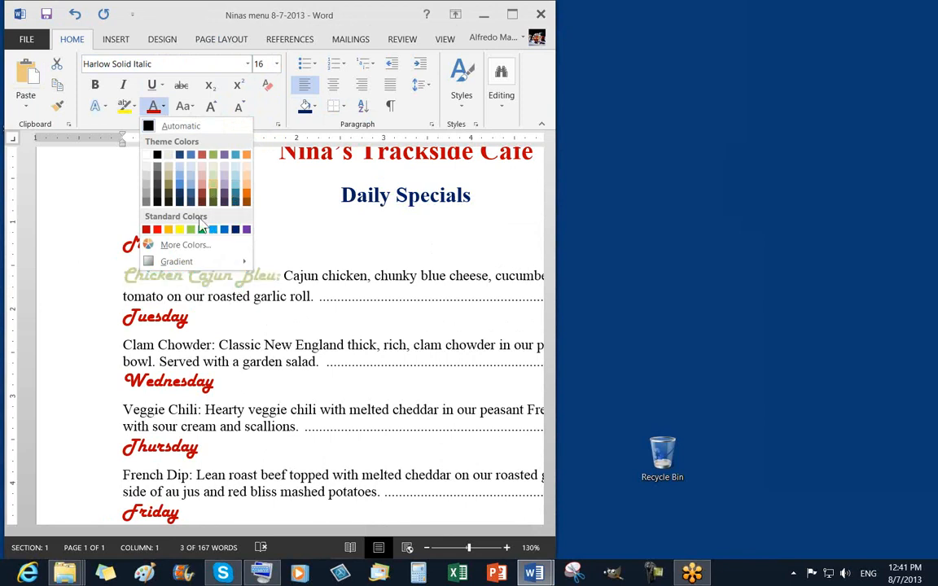
click(186, 244)
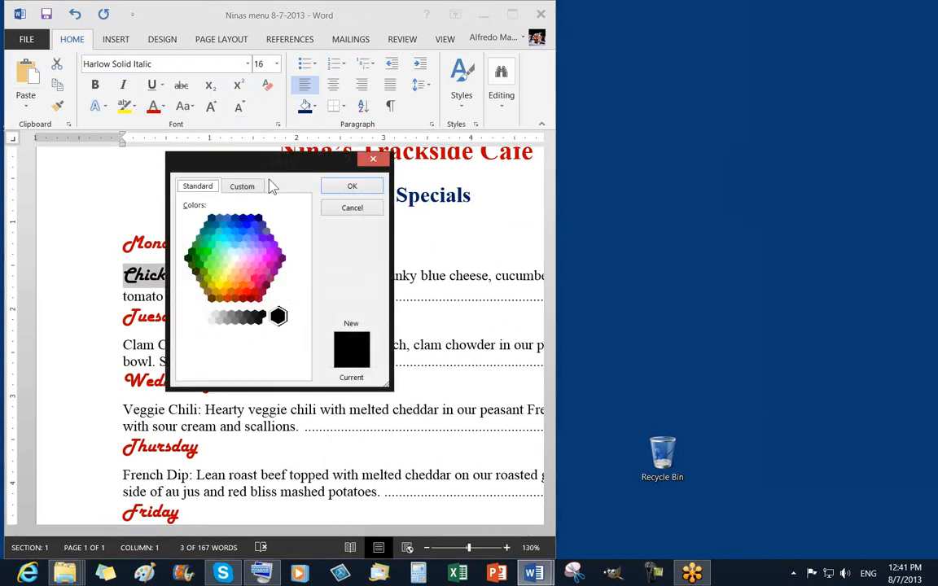
drag(278, 168, 314, 109)
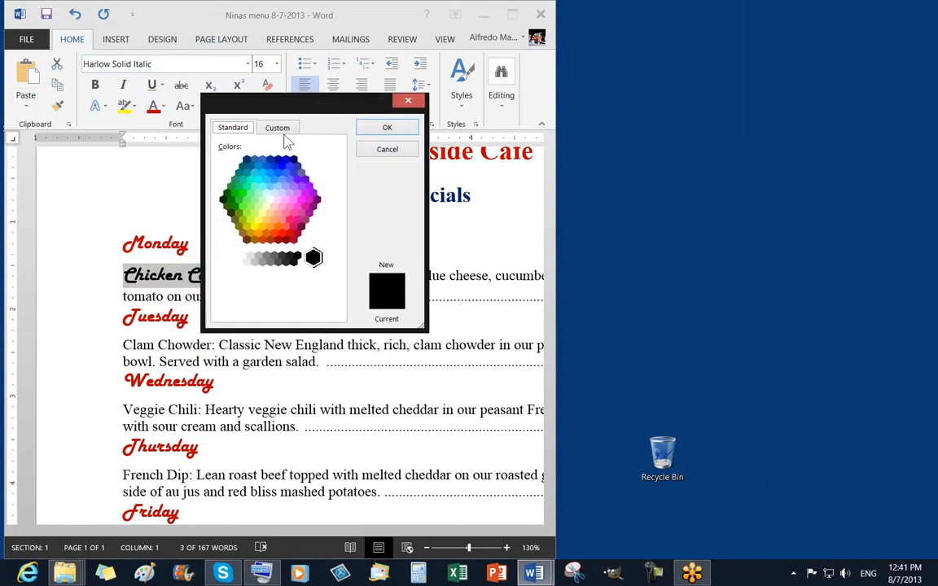
click(280, 130)
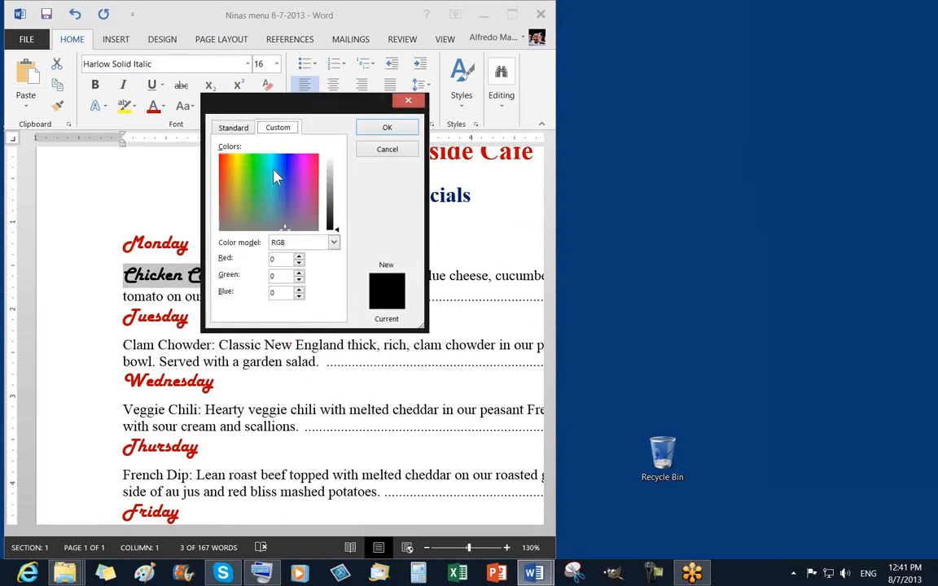
click(273, 170)
click(273, 180)
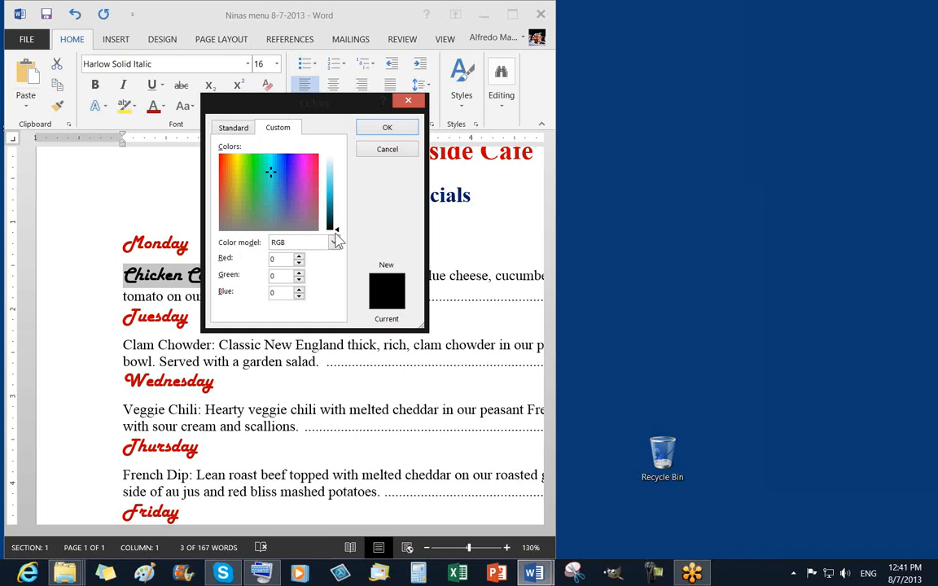
drag(335, 231, 341, 200)
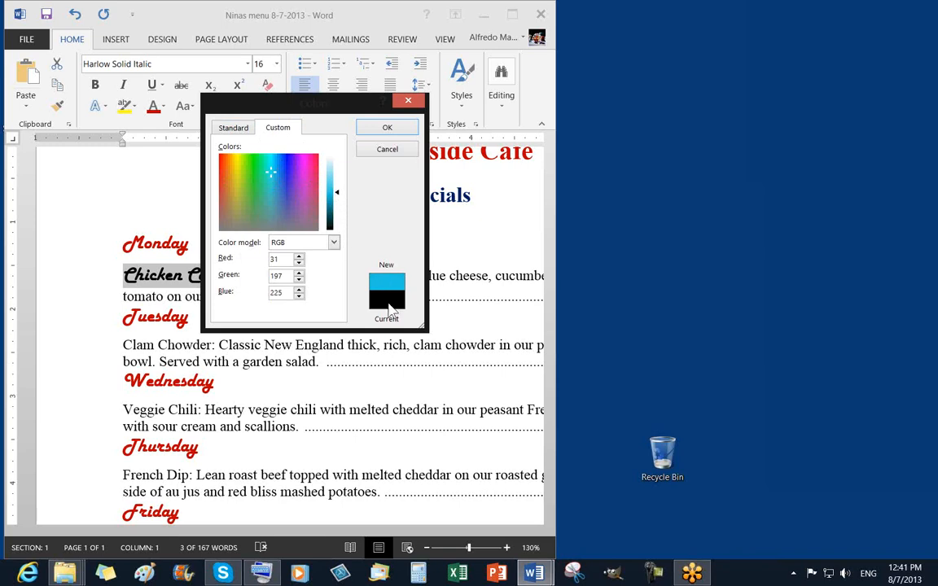
click(385, 130)
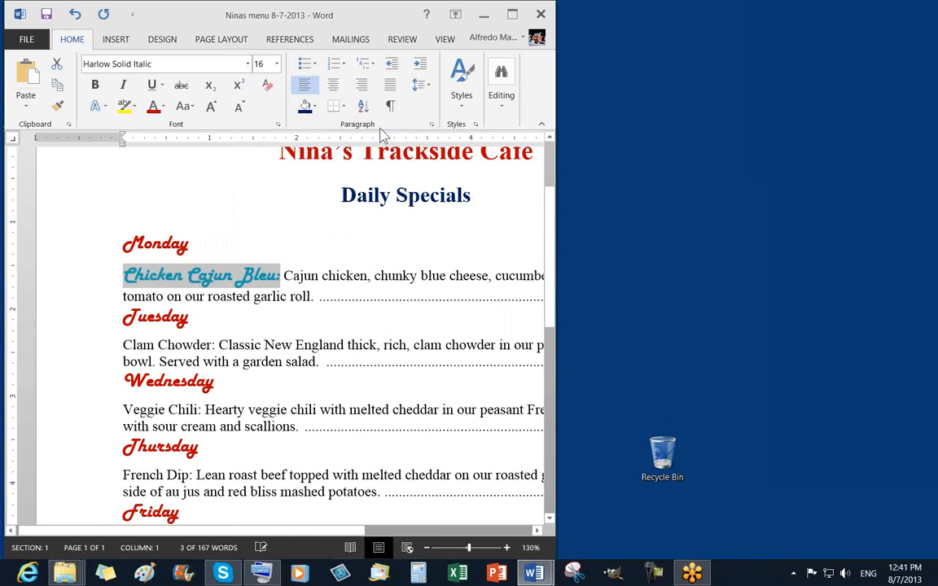
click(292, 277)
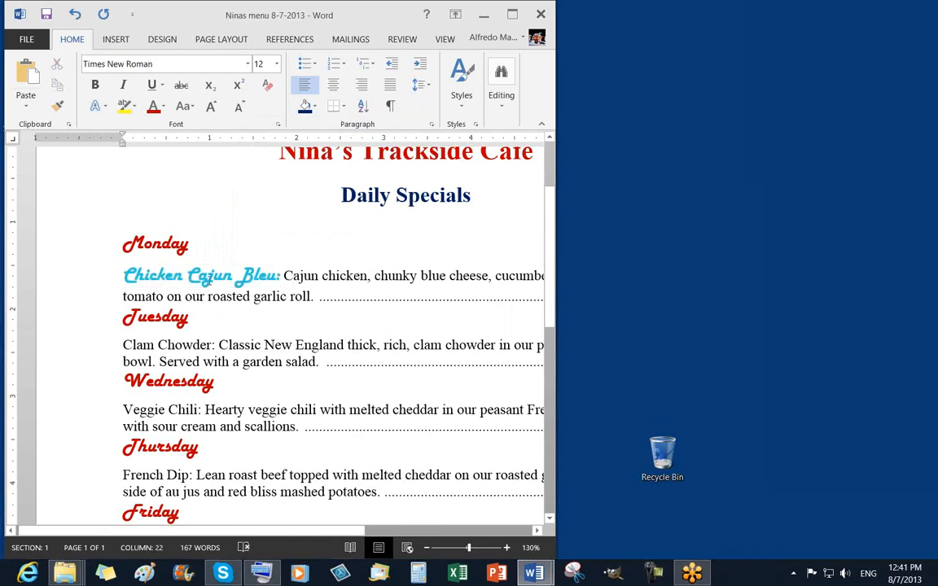
Change the font color of "Chicken Cajun Bleu:" to a darker, more muted custom blue and deselect the text
drag(123, 277, 281, 277)
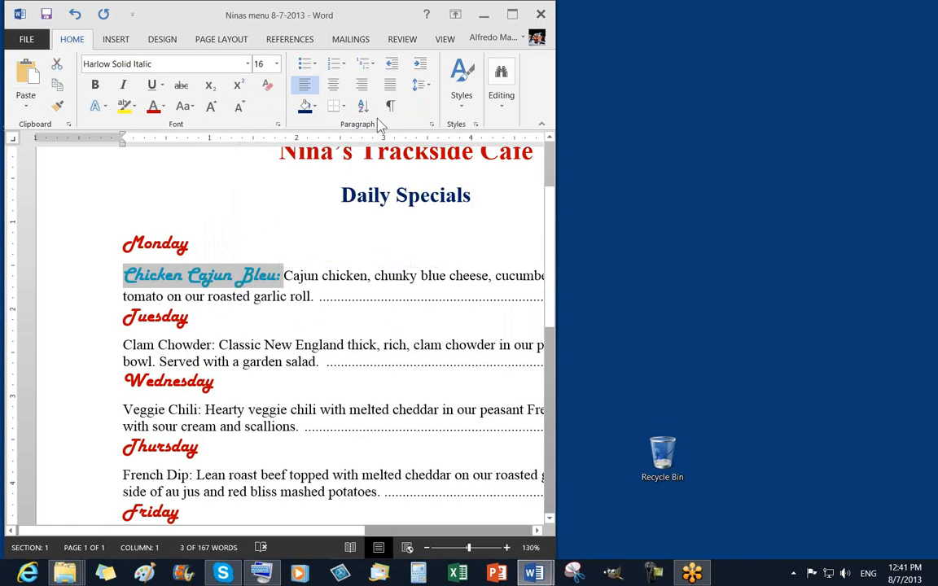
click(163, 107)
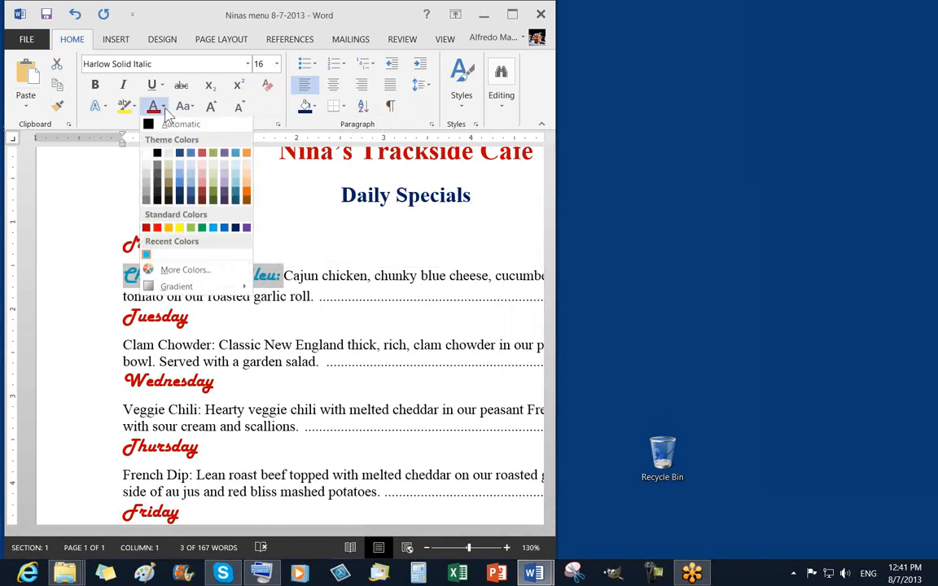
click(183, 273)
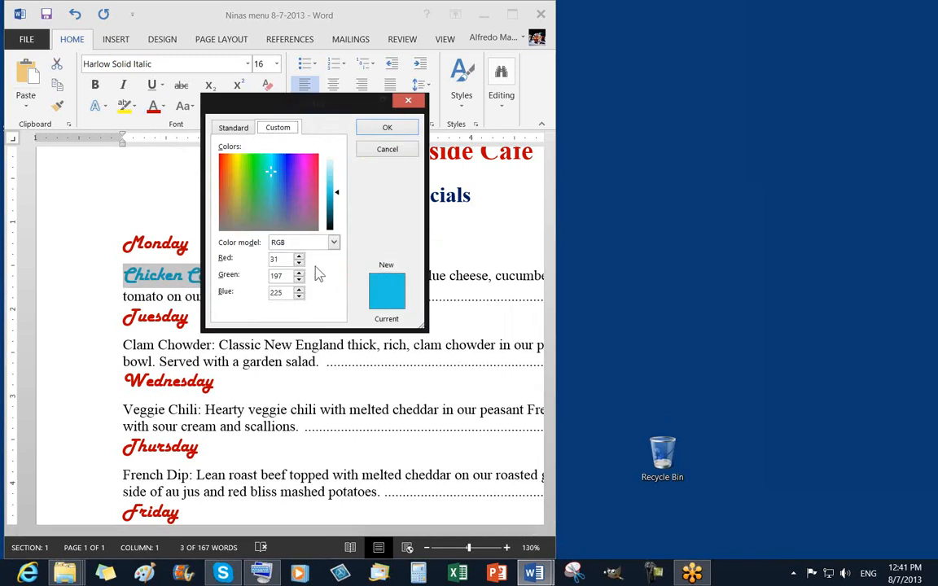
click(260, 166)
click(336, 198)
mouse_move(337, 200)
mouse_down()
mouse_move(339, 209)
mouse_move(337, 194)
mouse_up()
click(272, 196)
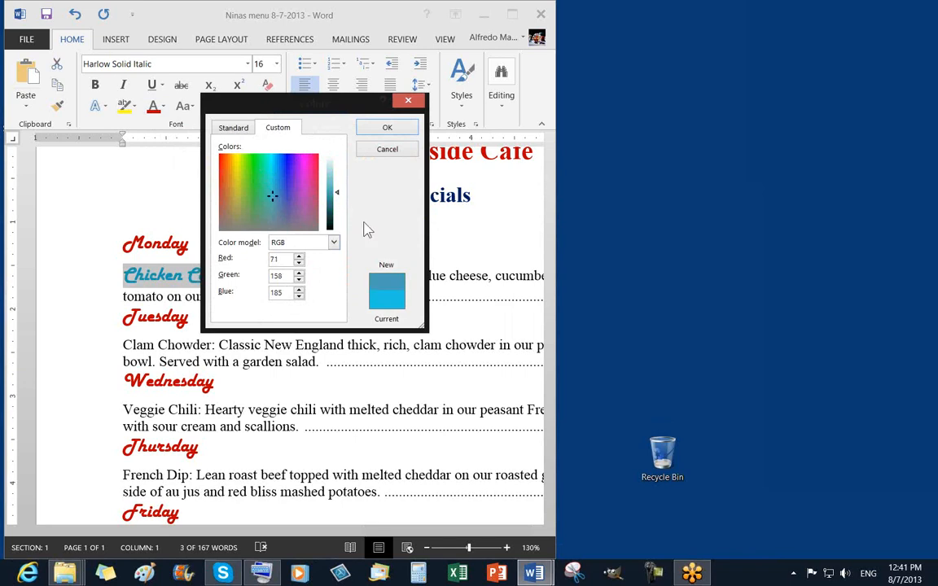
click(338, 202)
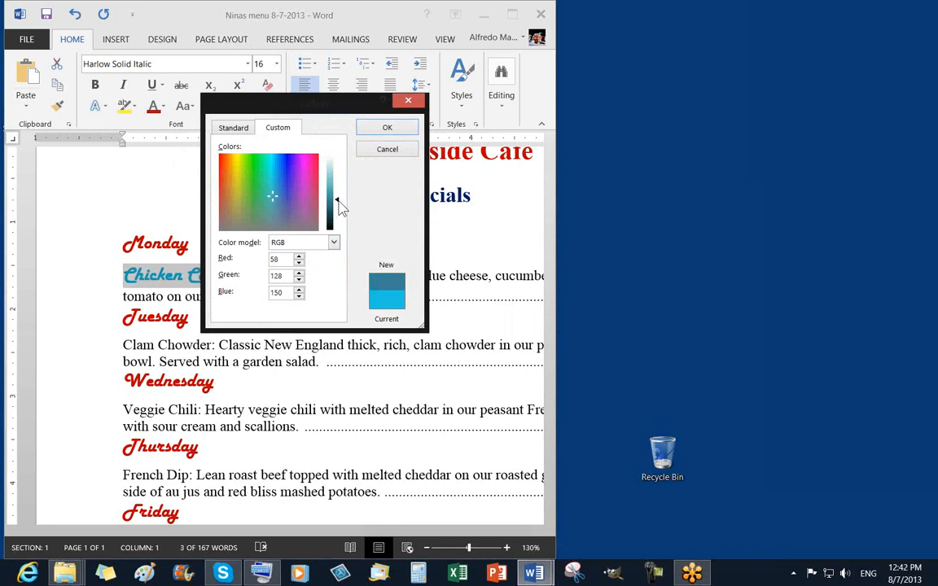
drag(338, 203, 337, 198)
click(380, 132)
key(Right)
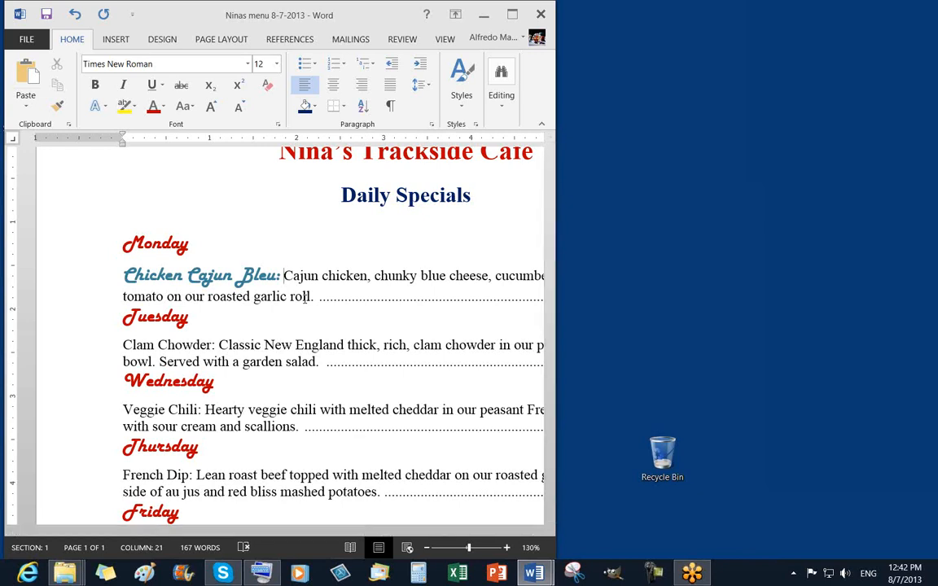
Save the menu, reapply the custom font color RGB 58, 130, 152 to "Chicken Cajun Bleu:", and deselect the text
click(124, 275)
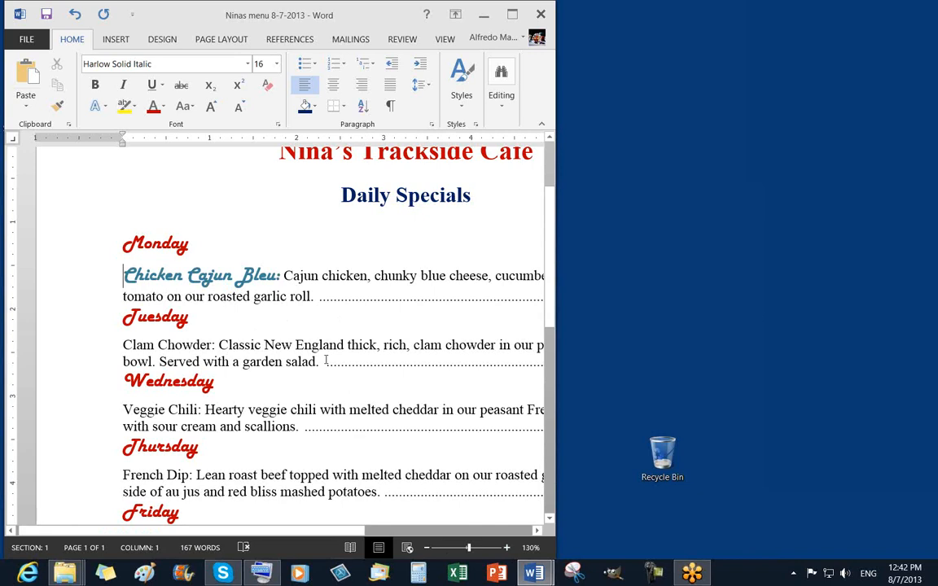
click(47, 16)
drag(123, 275, 254, 259)
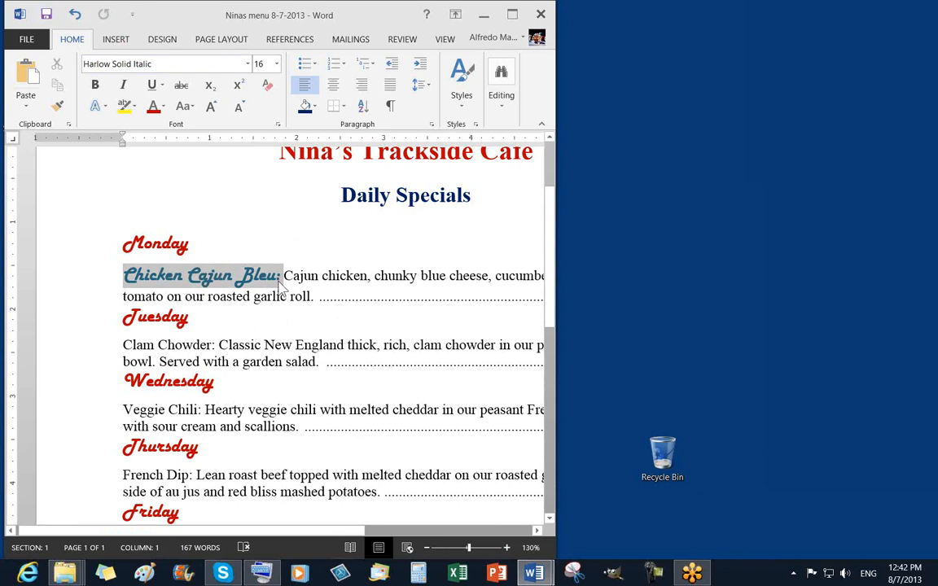
click(163, 107)
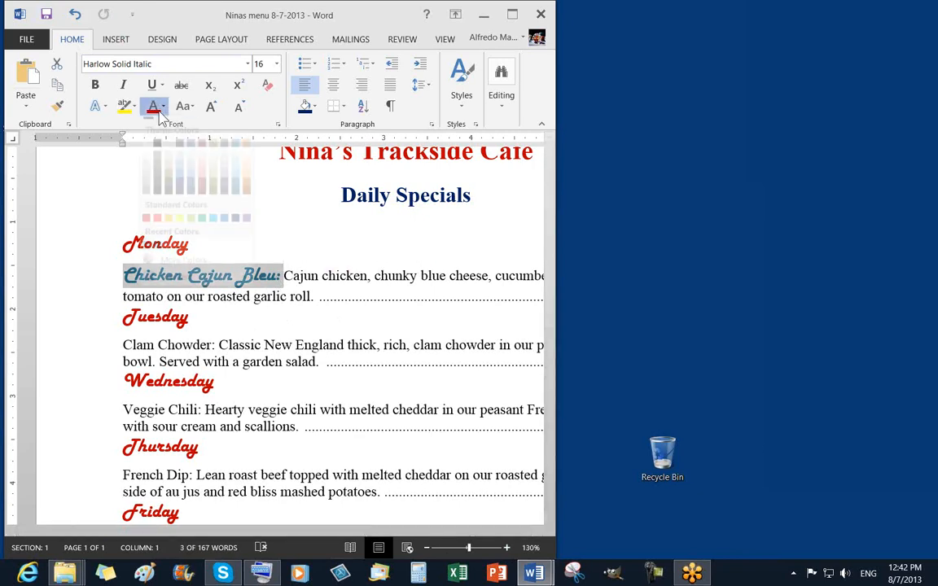
click(175, 271)
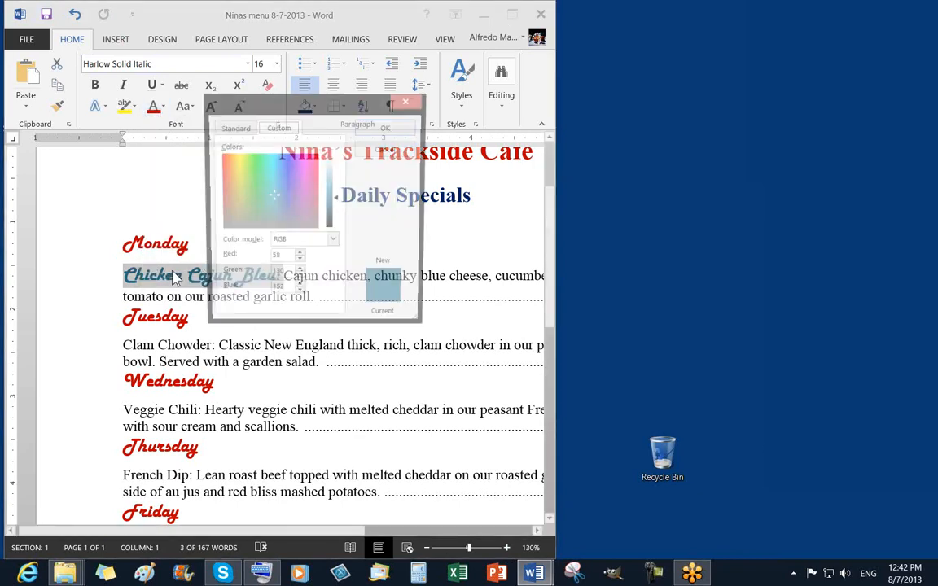
click(235, 131)
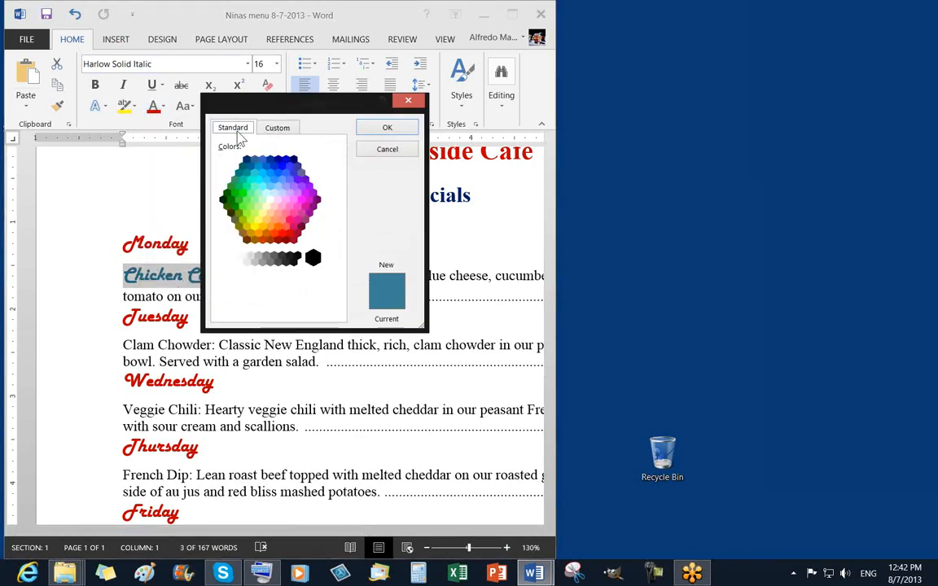
click(276, 128)
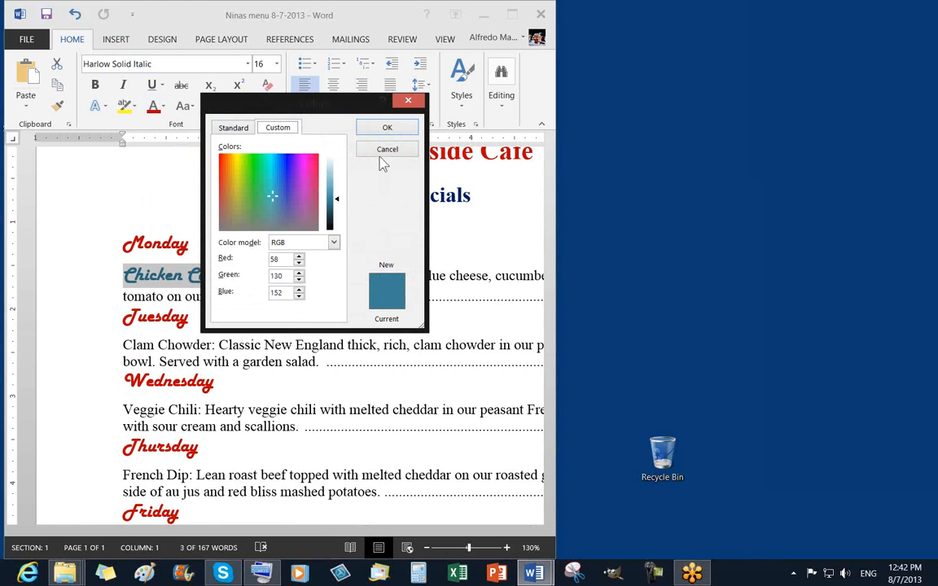
click(387, 128)
click(295, 282)
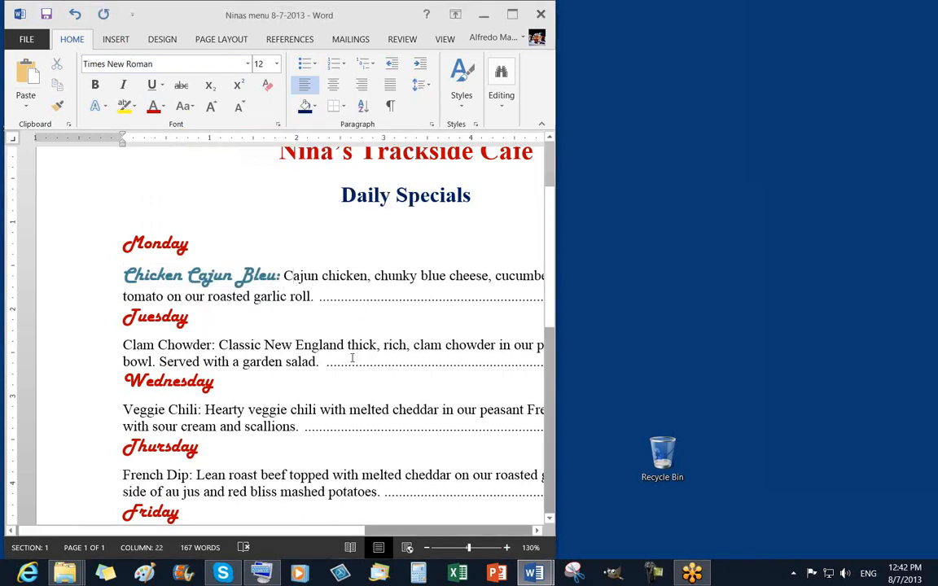
Try inserting "..." in front of "Chicken Cajun Bleu:" and undo the insertion
click(124, 281)
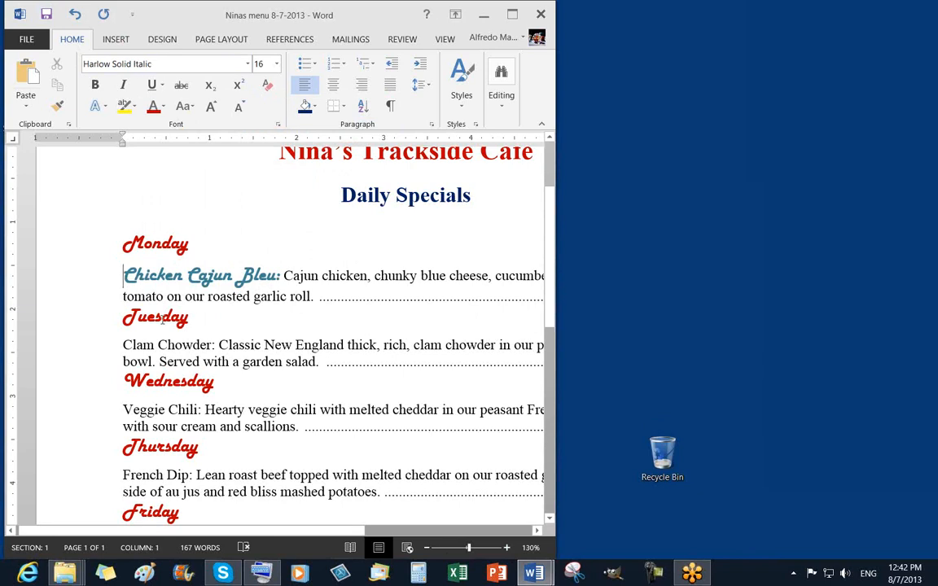
text(...)
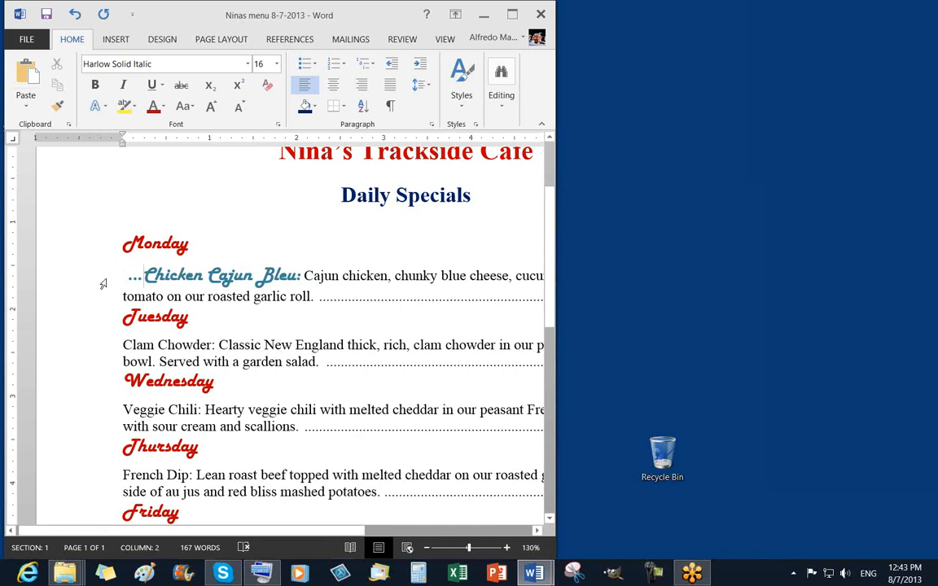
click(344, 302)
click(144, 276)
click(74, 17)
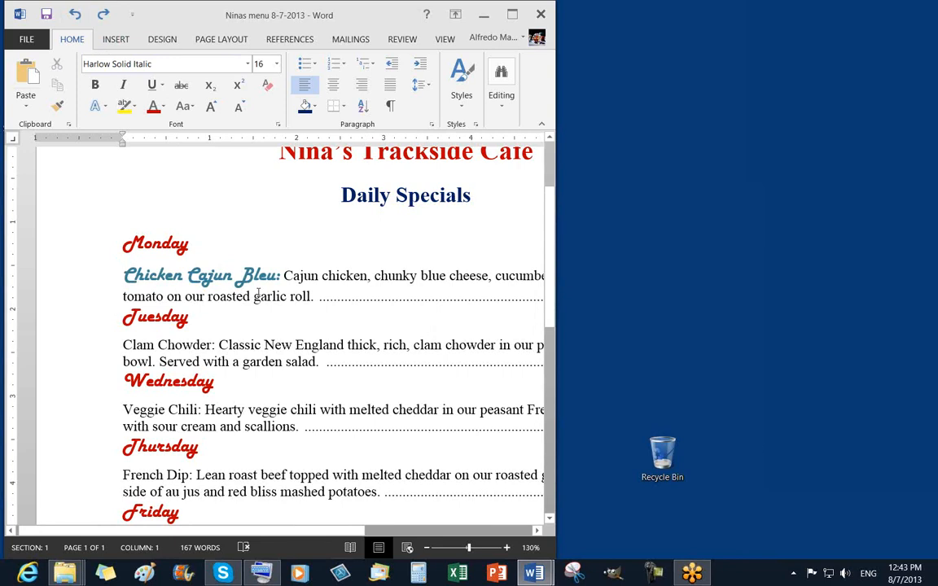
Set the left indent of the "Chicken Cajun Bleu:" paragraph to 0.5" and save the document
click(123, 276)
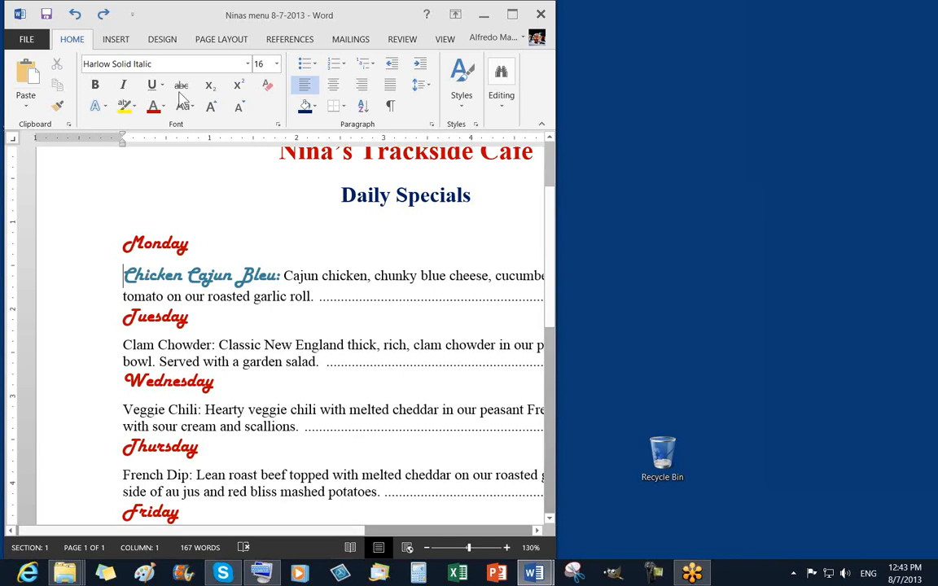
click(226, 45)
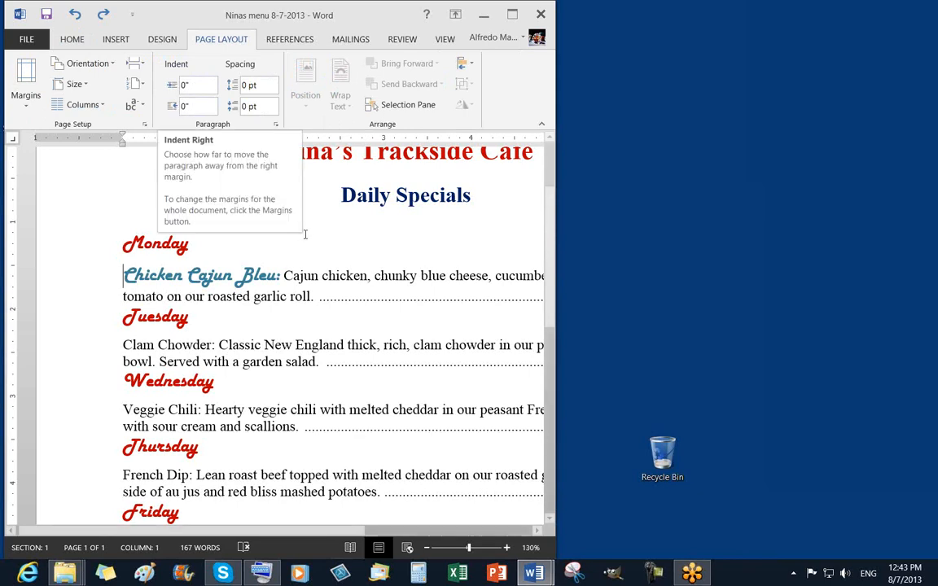
click(187, 86)
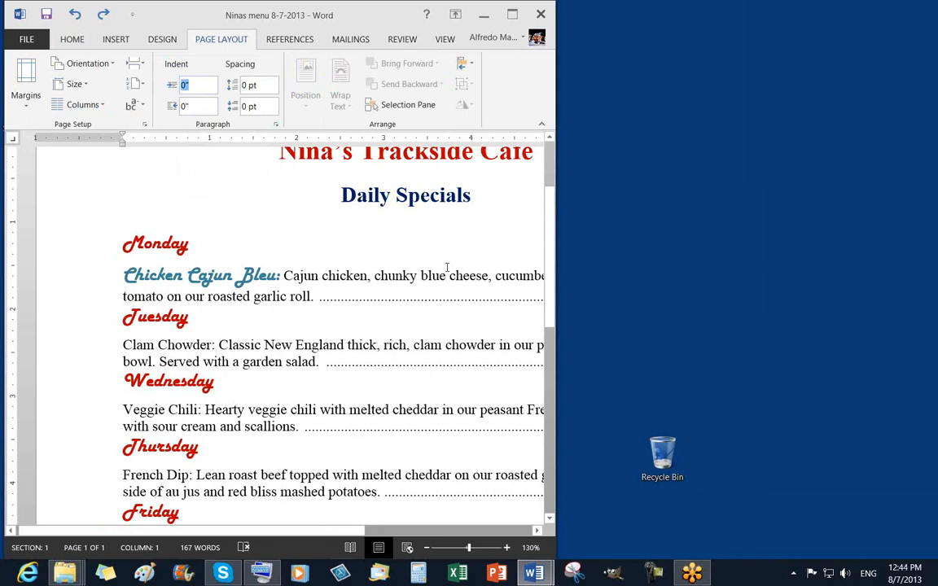
text(.5)
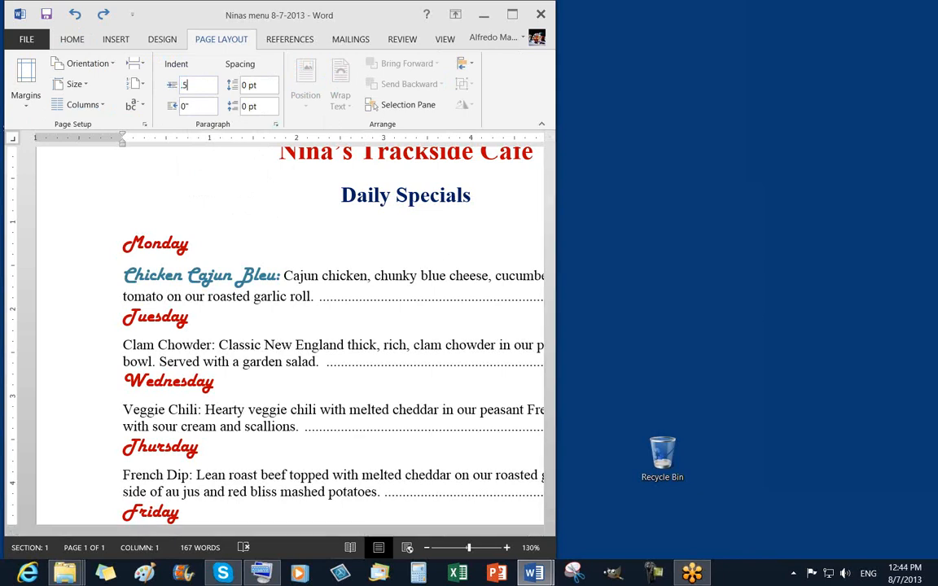
key(Return)
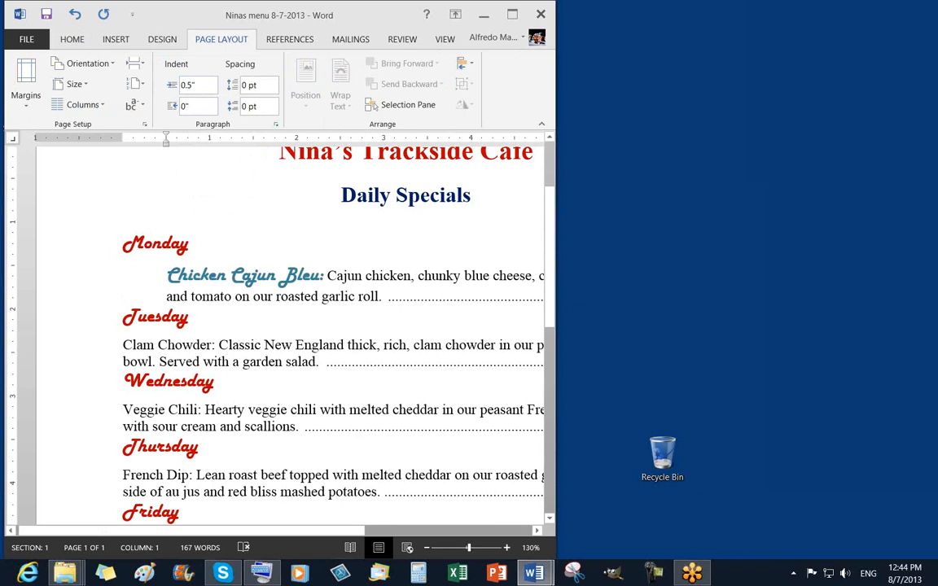
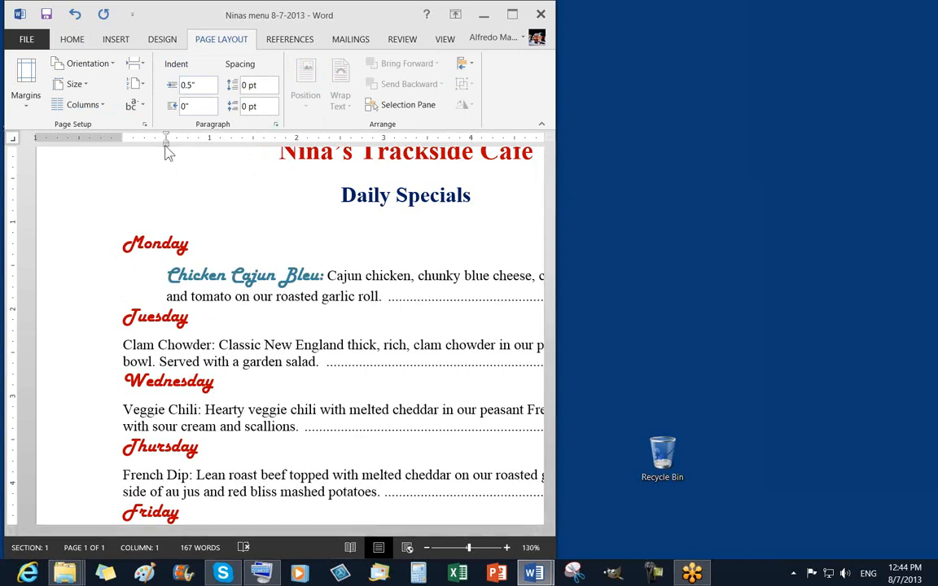
drag(166, 144, 167, 152)
click(46, 16)
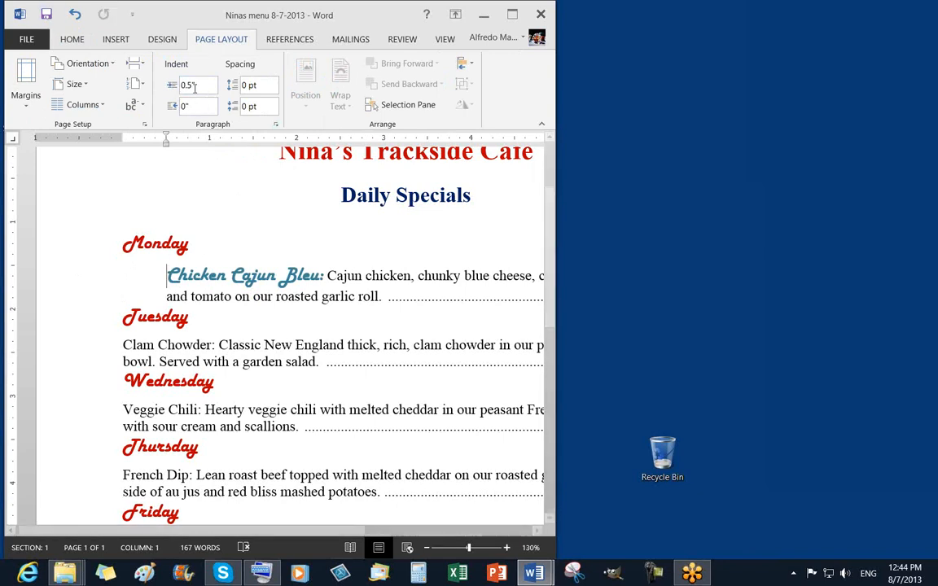
Clear the left indent value of the "Chicken Cajun Bleu:" paragraph and re-enter it as 0.5"
drag(179, 86, 199, 86)
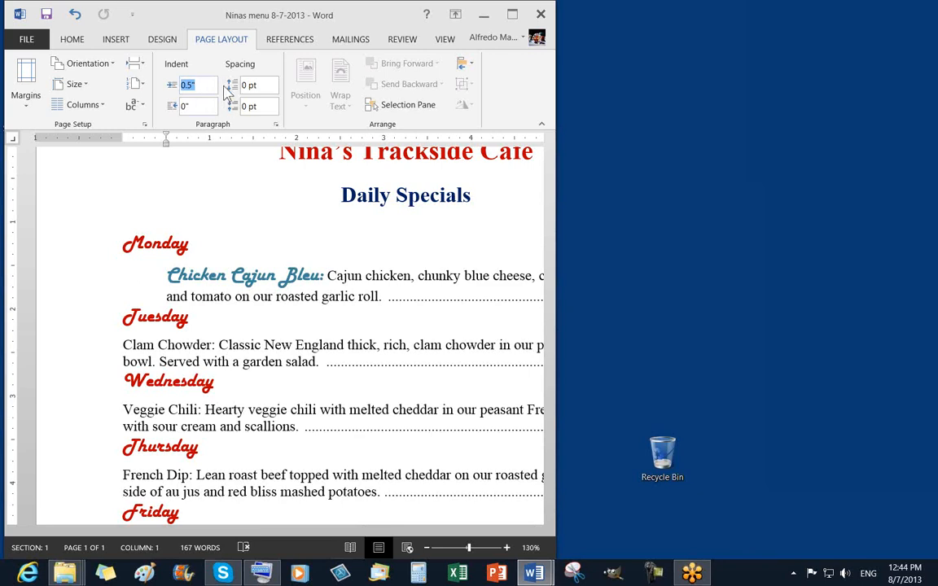
click(208, 86)
drag(188, 85, 155, 85)
key(BackSpace)
text(.5)
key(Return)
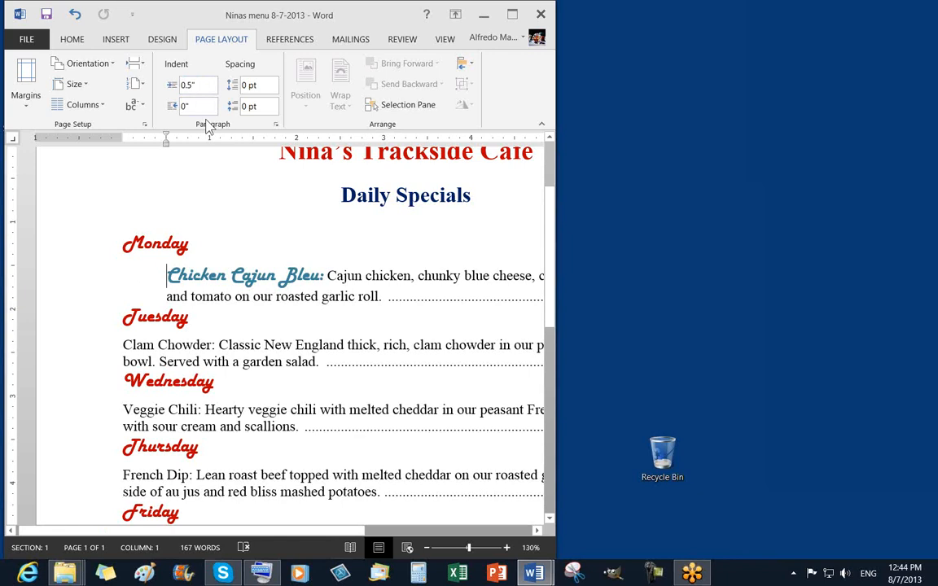
double_click(66, 290)
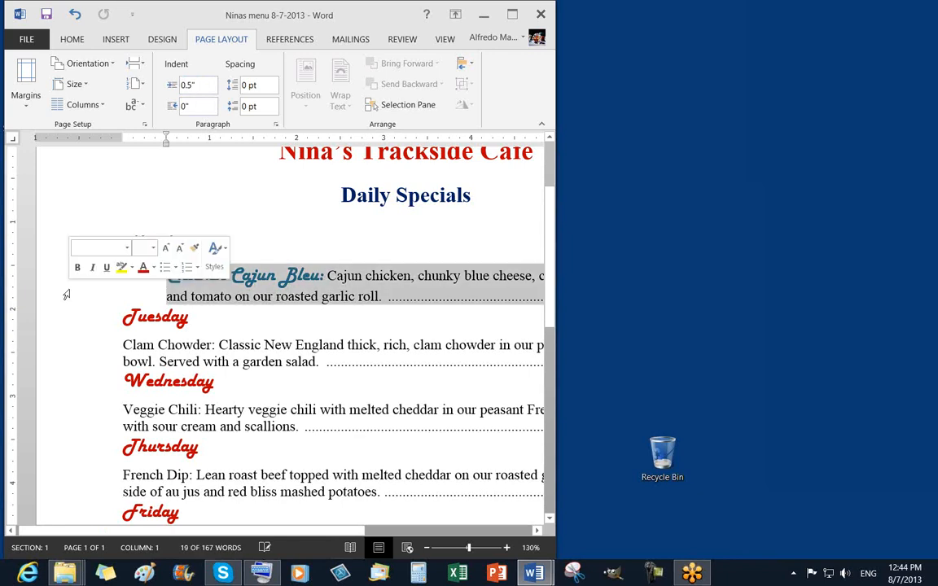
click(180, 278)
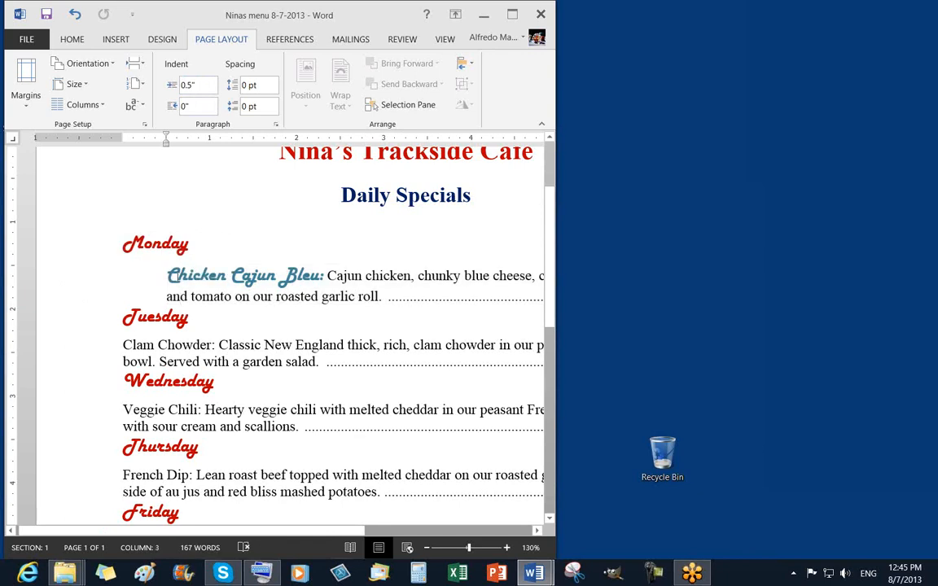
click(156, 277)
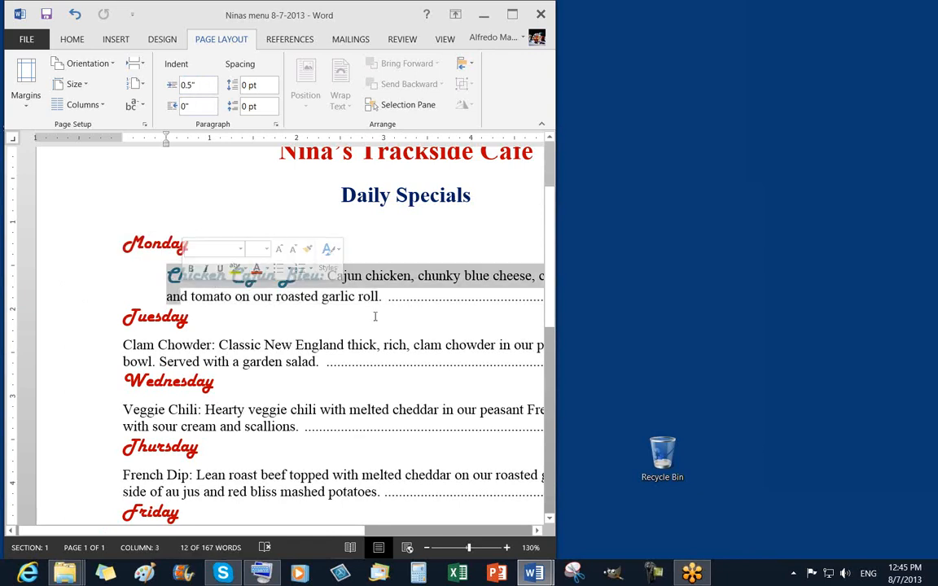
key(Left)
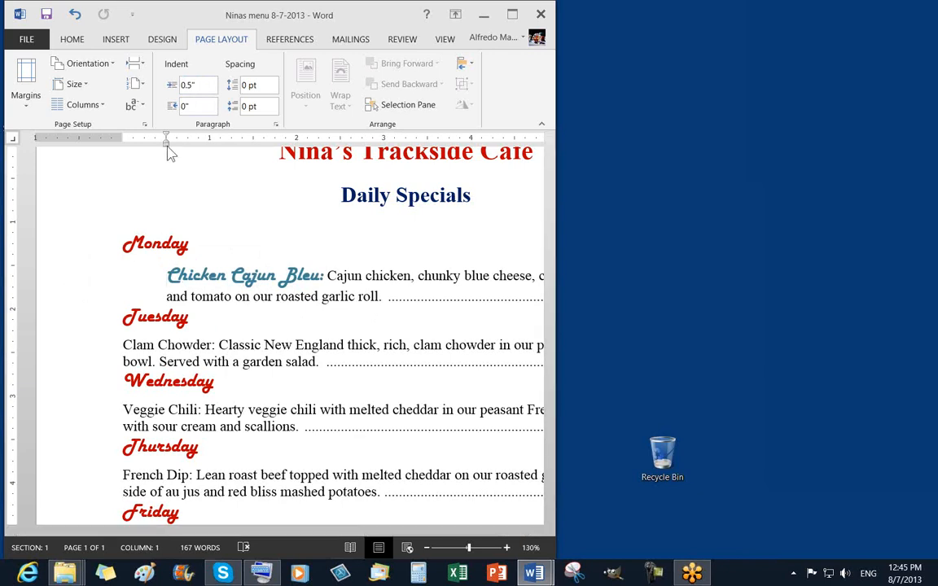
Reset the left indent of the "Chicken Cajun Bleu:" paragraph to 0"
click(165, 88)
key(BackSpace)
key(BackSpace)
key(BackSpace)
key(BackSpace)
text(0)
key(Return)
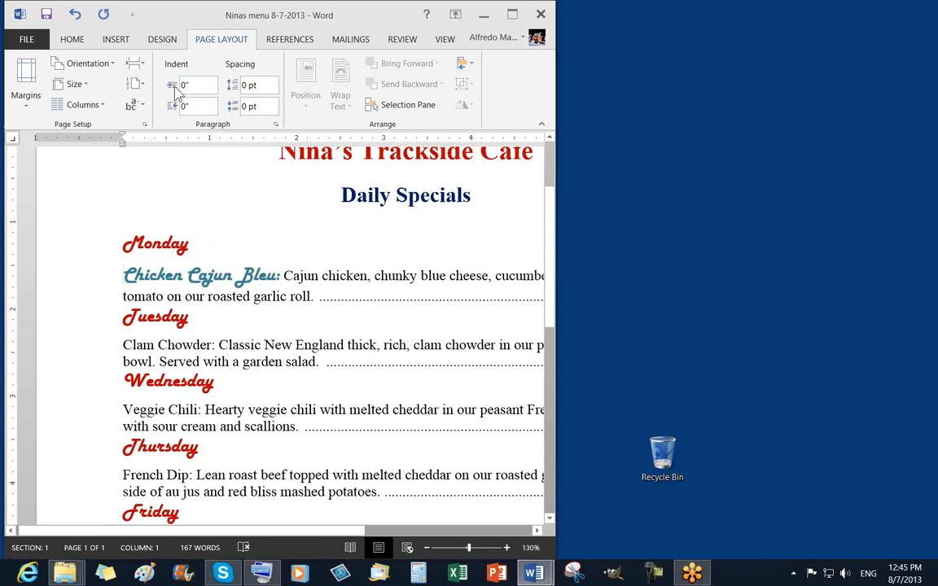
Give the "Chicken Cajun Bleu:" paragraph a 0.5" left indent and a 0" right indent, and save the document
click(196, 86)
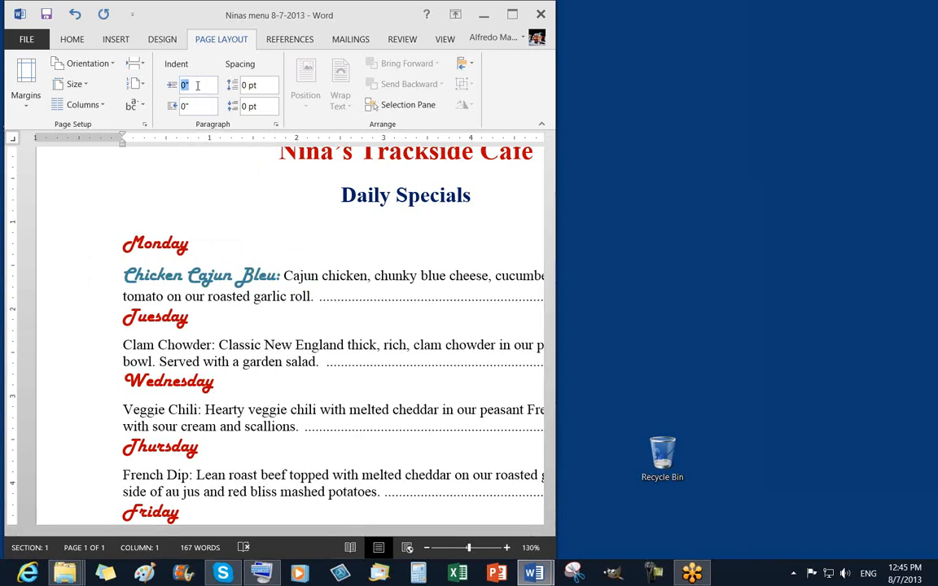
text(0.5)
key(Return)
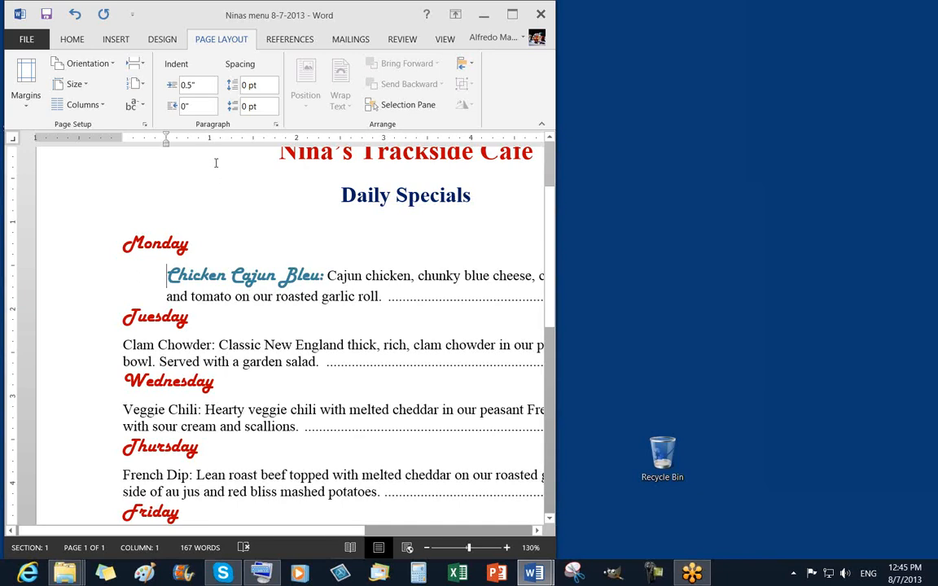
click(197, 105)
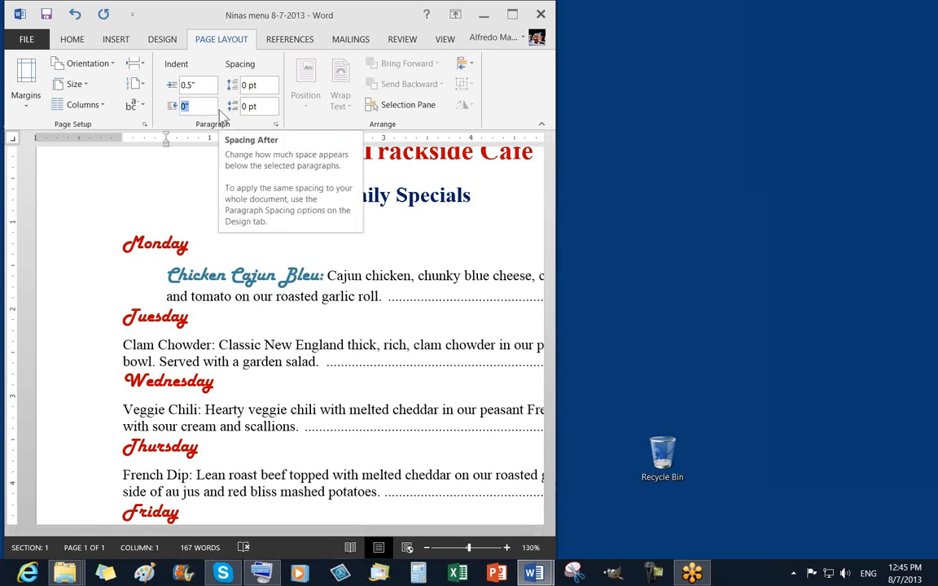
text(0)
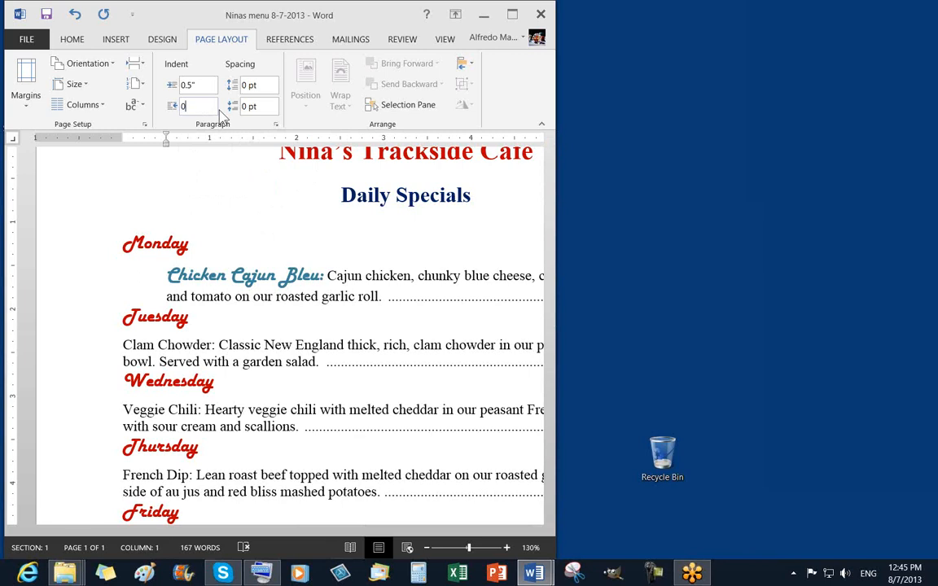
key(Return)
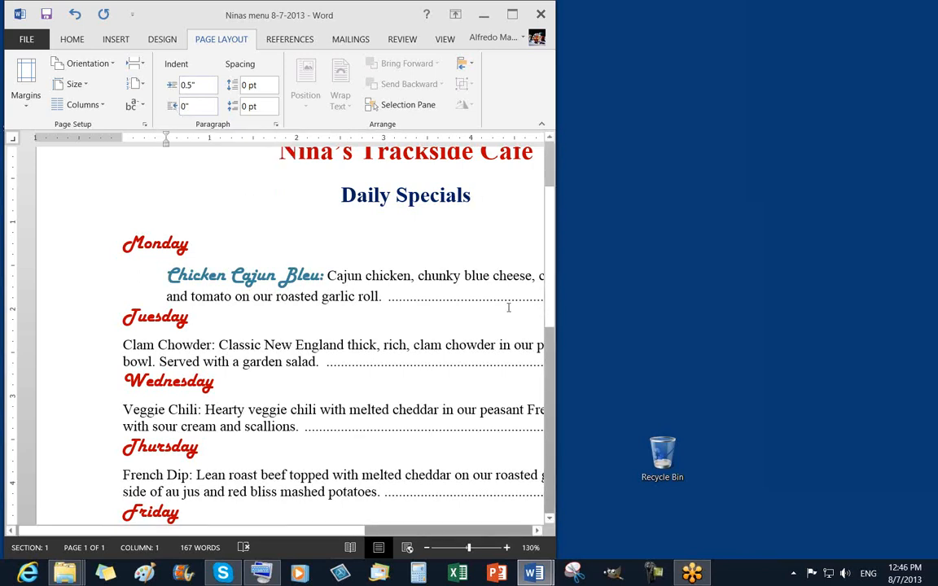
click(45, 14)
Copy the formatting of "Chicken" with Format Painter, kept active for repeated use, onto "Clam" under Tuesday
double_click(192, 274)
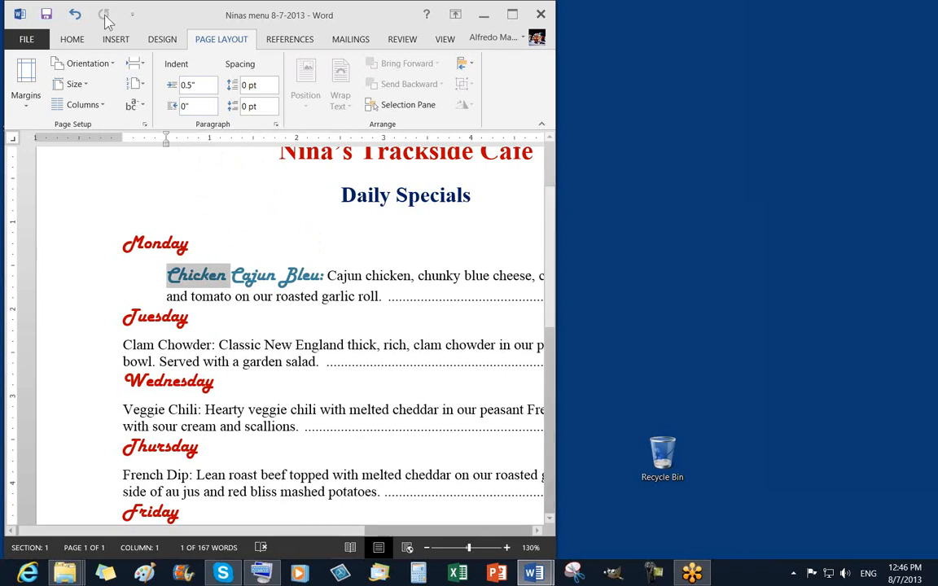
click(72, 43)
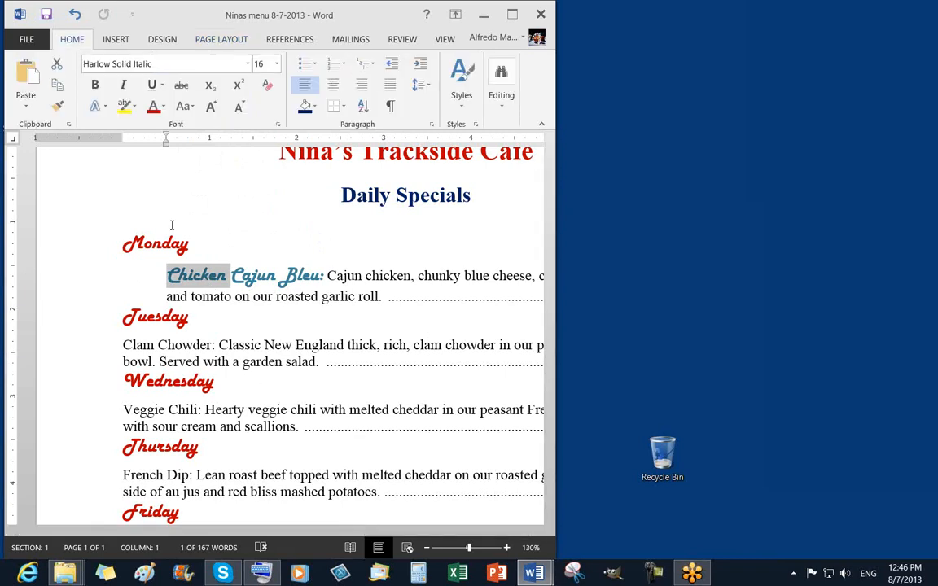
click(59, 108)
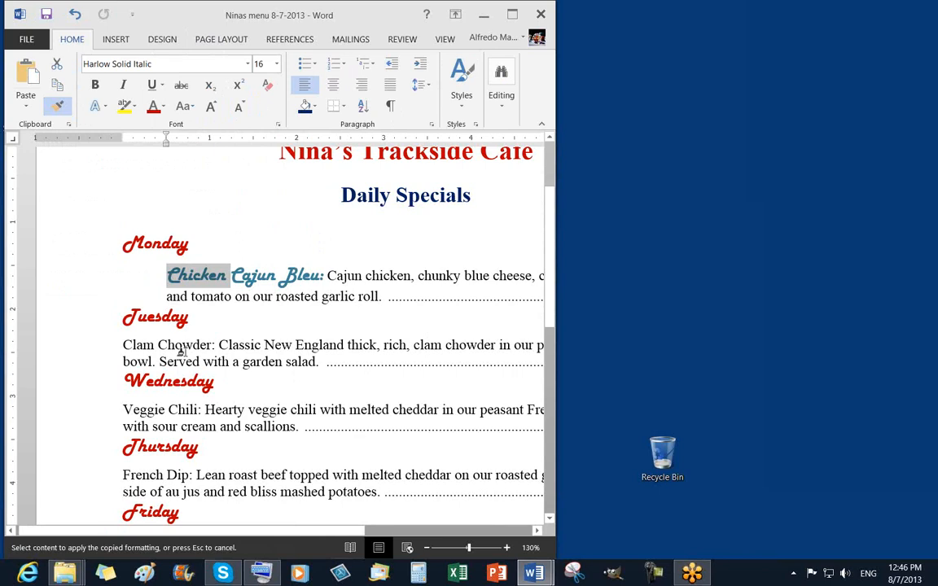
click(137, 345)
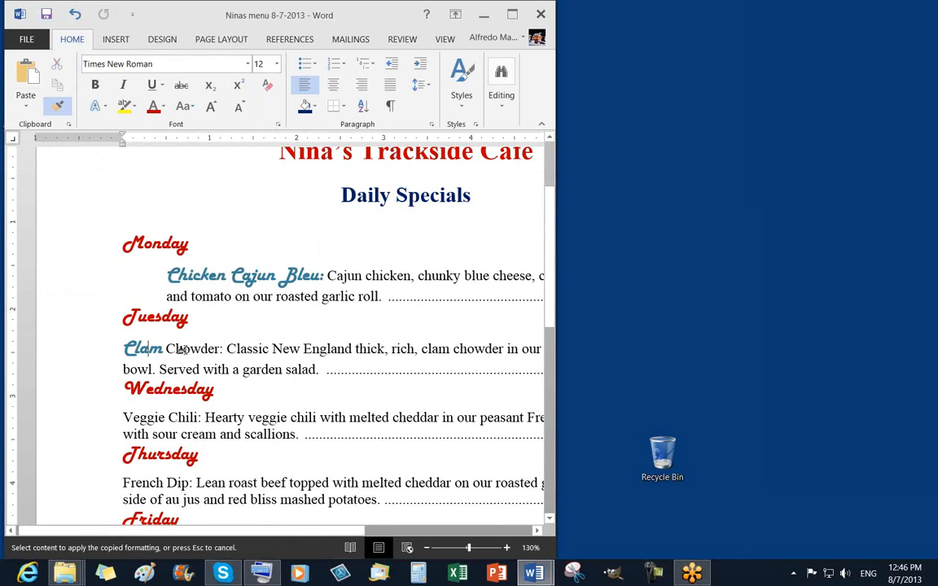
Apply the copied dish-name formatting to "Clam Chowder:" under Tuesday and "Veggie Chili:" under Wednesday, including their colons
click(185, 348)
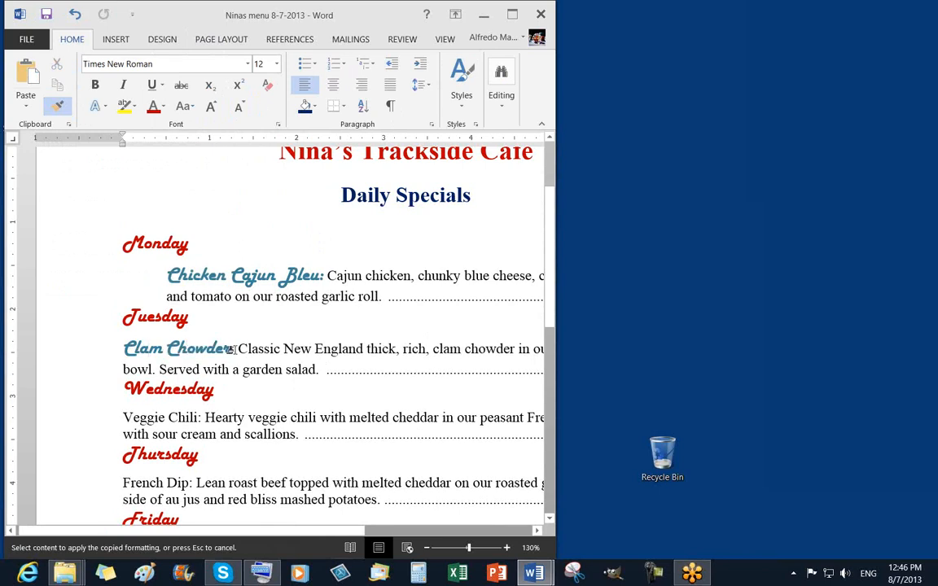
click(234, 348)
scroll(175, 375, down, 2)
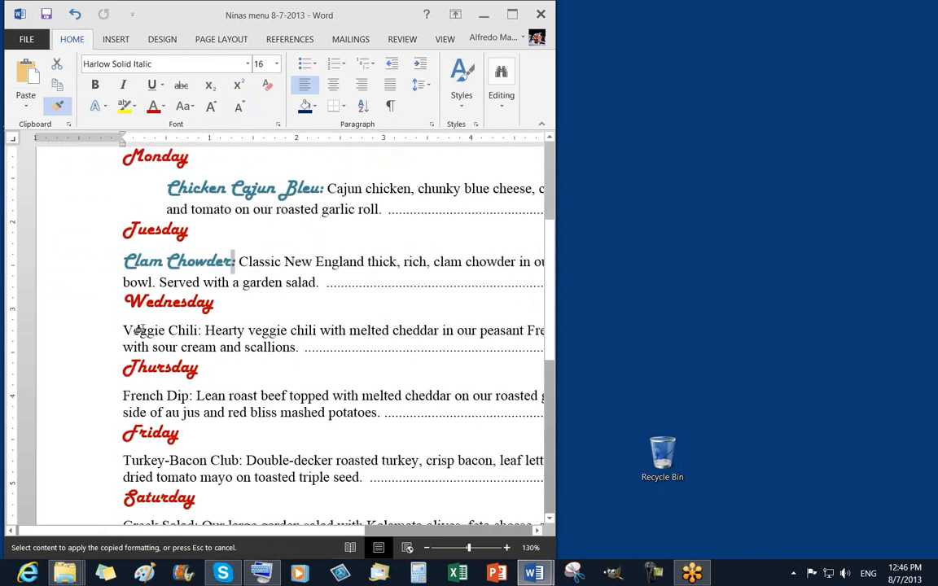
click(140, 330)
click(210, 334)
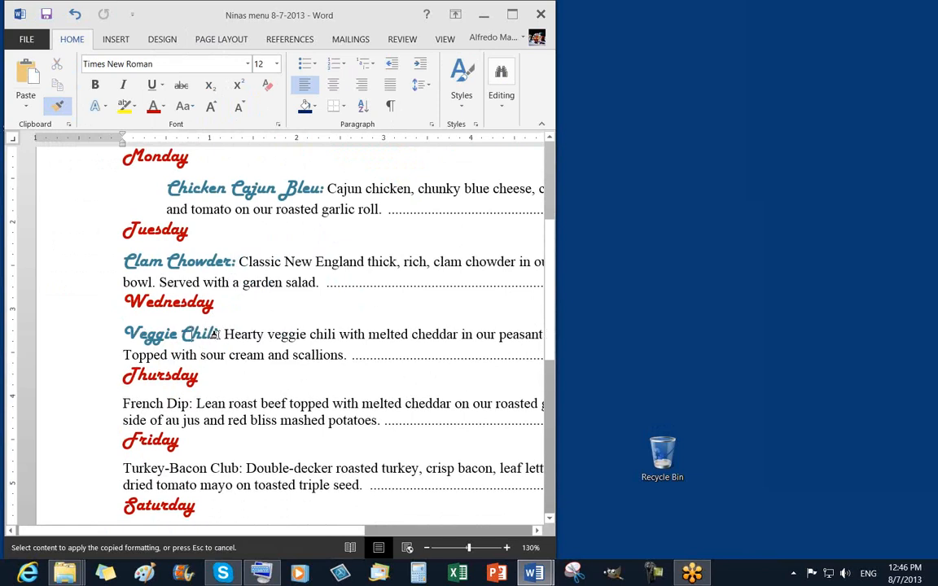
click(218, 334)
Apply the same copied formatting to "French Dip:" under Thursday and "Turkey-Bacon Club:" under Friday
scroll(156, 331, down, 2)
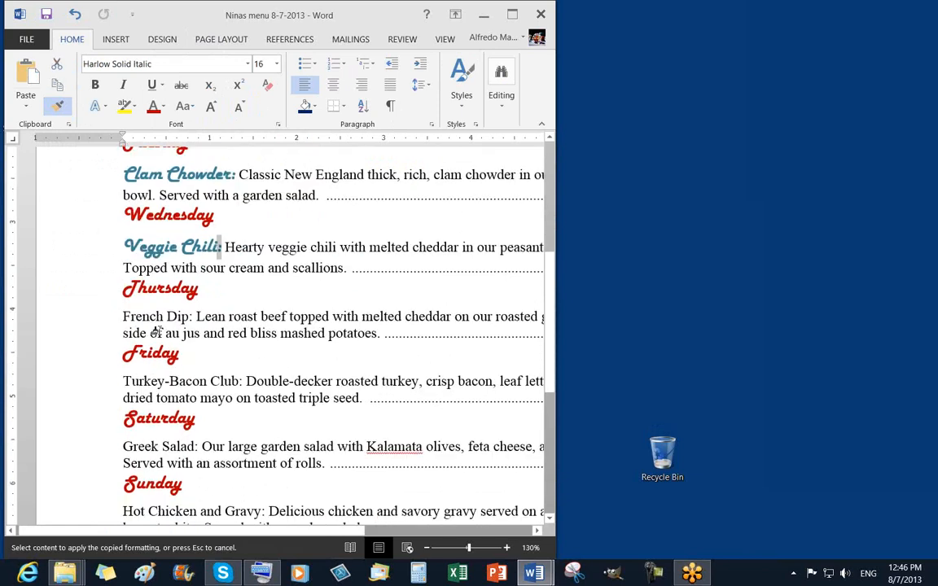
click(145, 319)
click(194, 321)
click(217, 322)
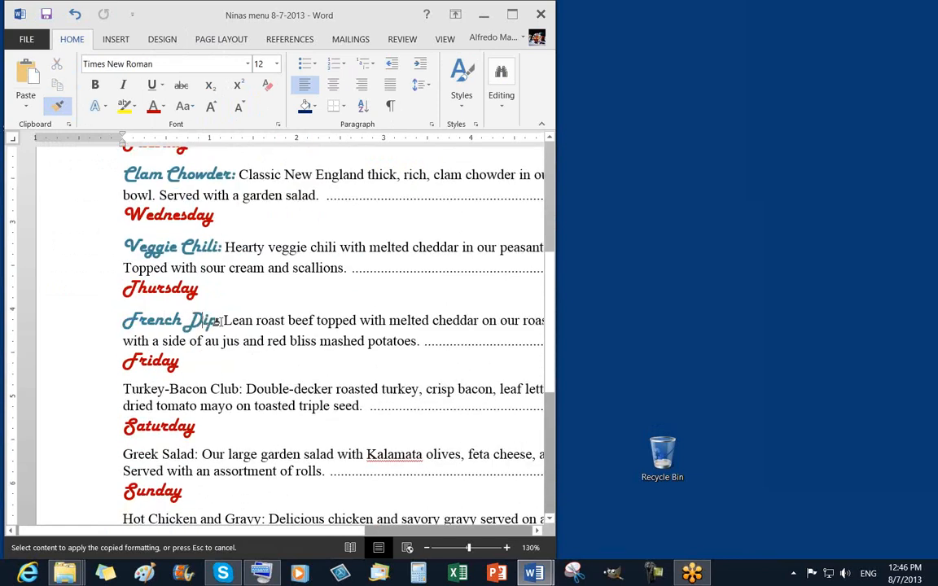
scroll(171, 338, down, 3)
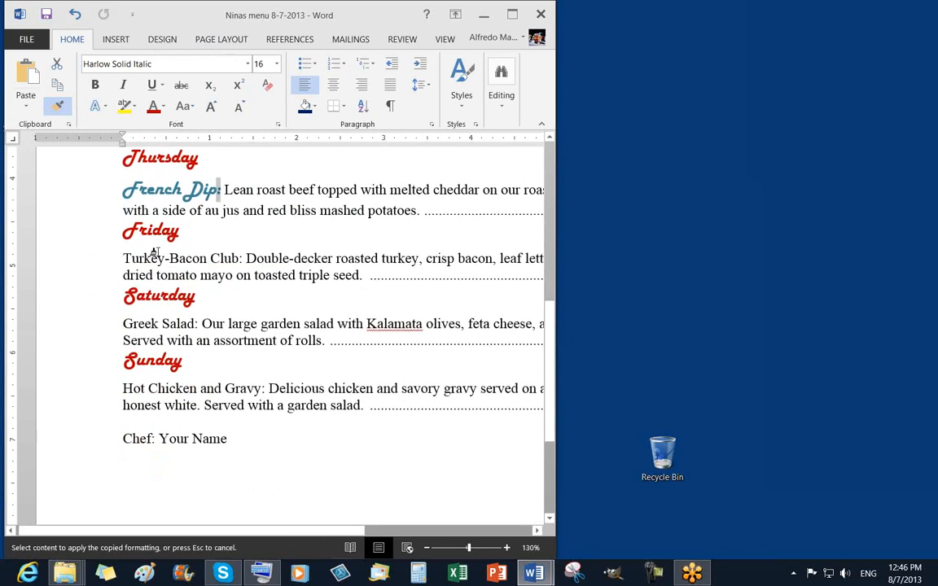
click(138, 257)
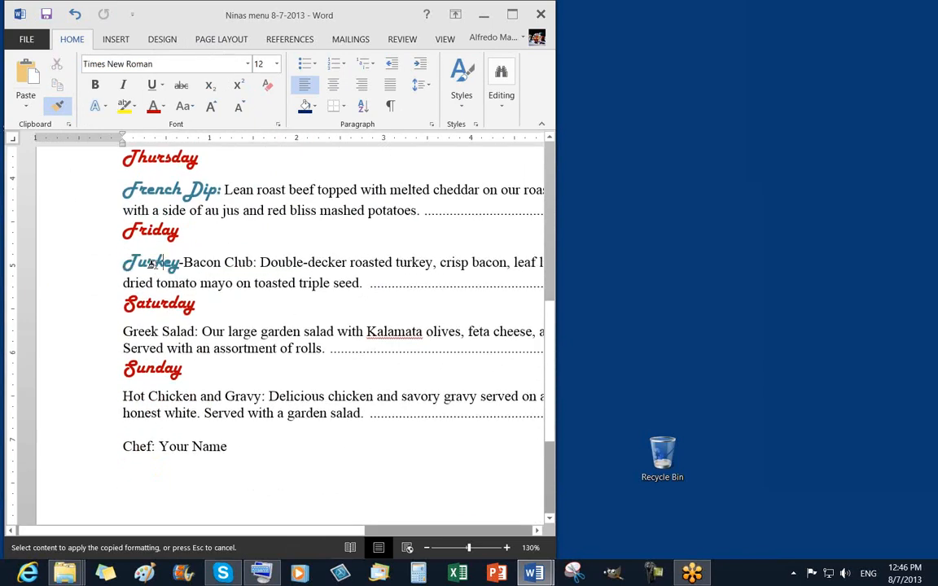
click(202, 262)
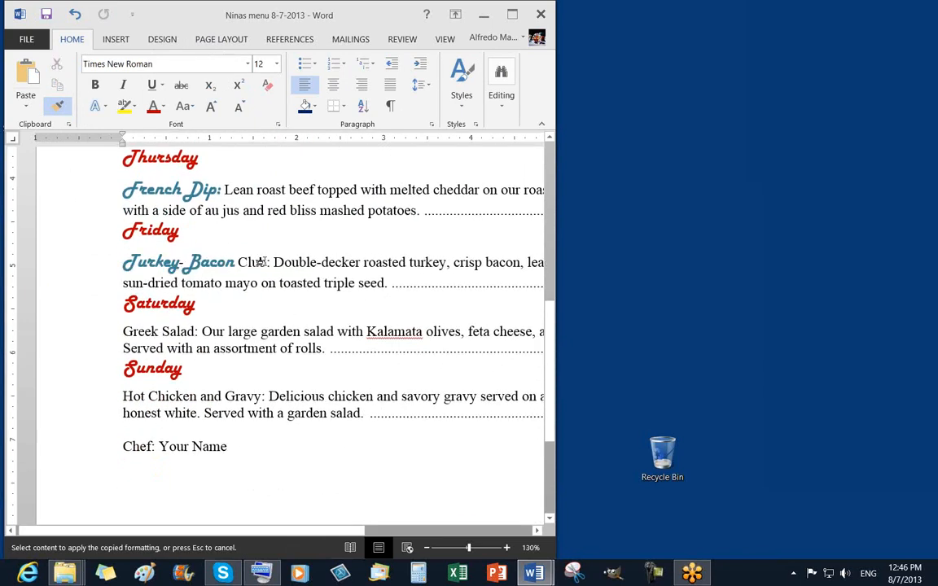
drag(269, 263, 162, 271)
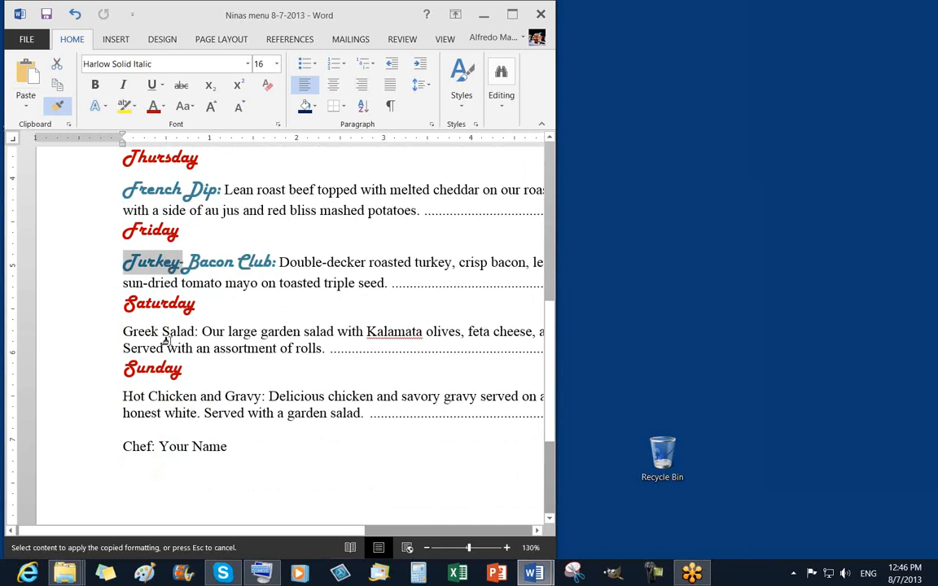
Apply the copied formatting to "Greek Salad:" and "Hot Chicken and Gravy:" under Saturday and Sunday, and turn off Format Painter
click(127, 333)
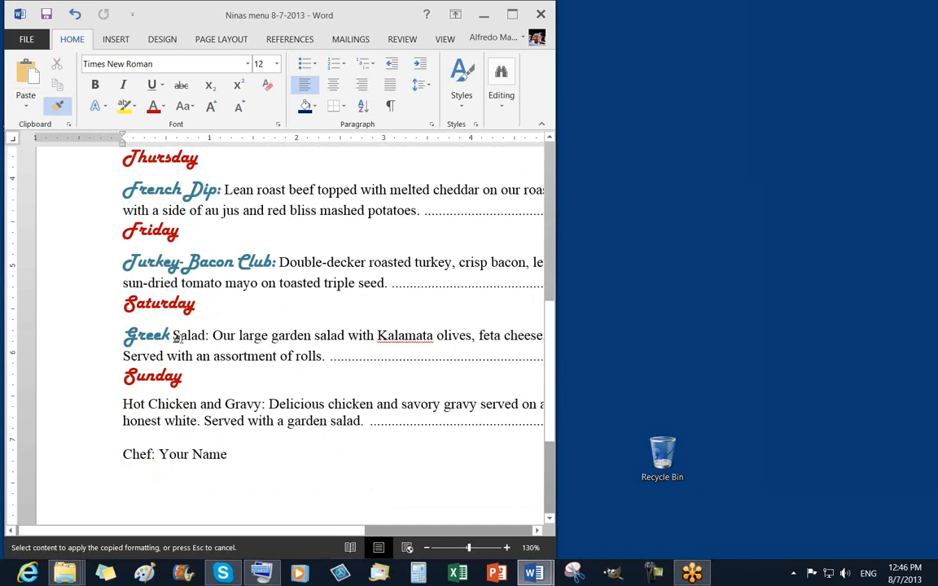
drag(178, 335, 225, 334)
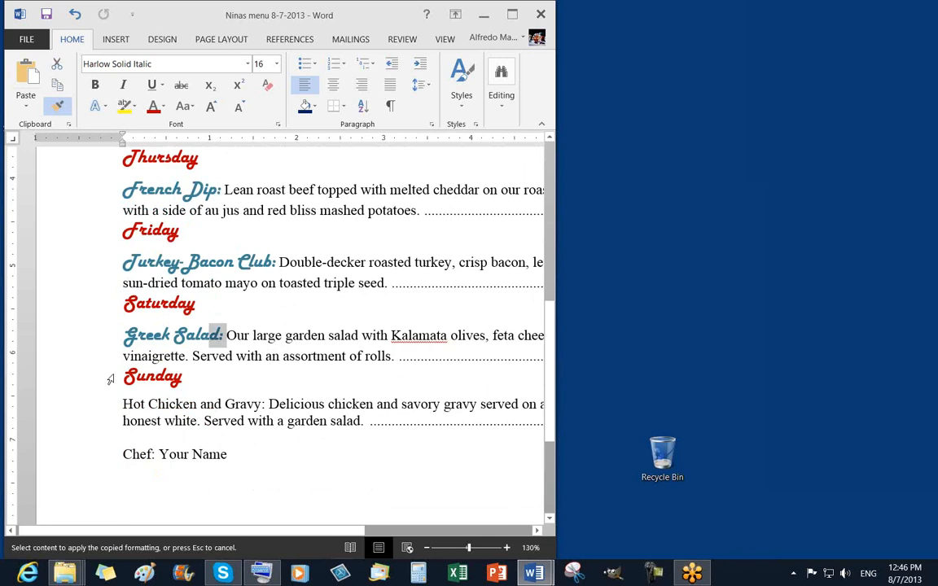
scroll(161, 401, down, 2)
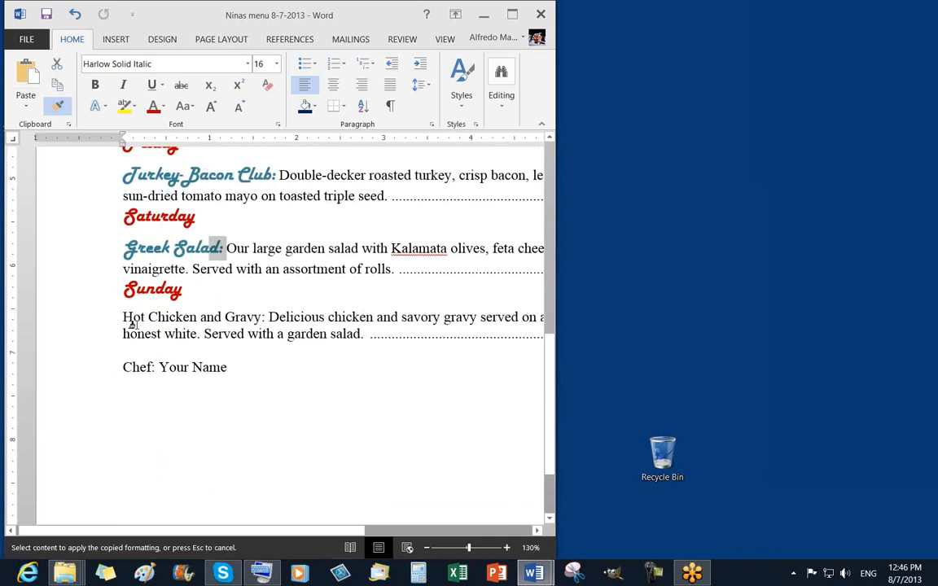
drag(123, 321, 140, 323)
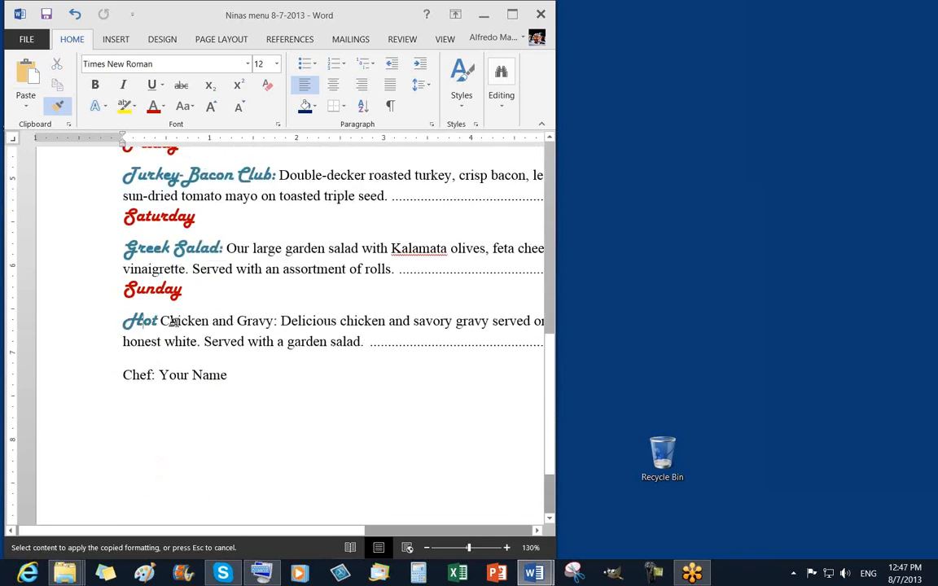
click(162, 323)
click(237, 321)
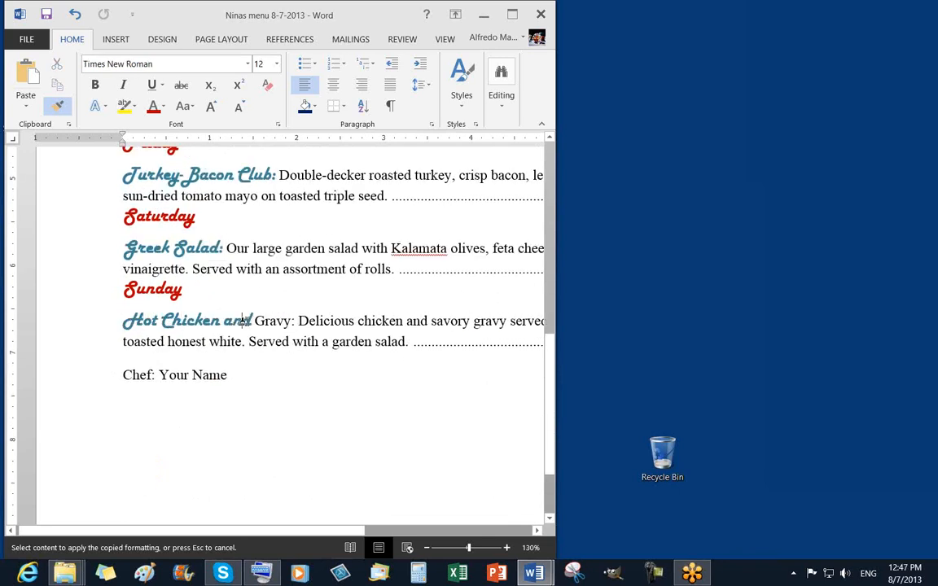
click(291, 321)
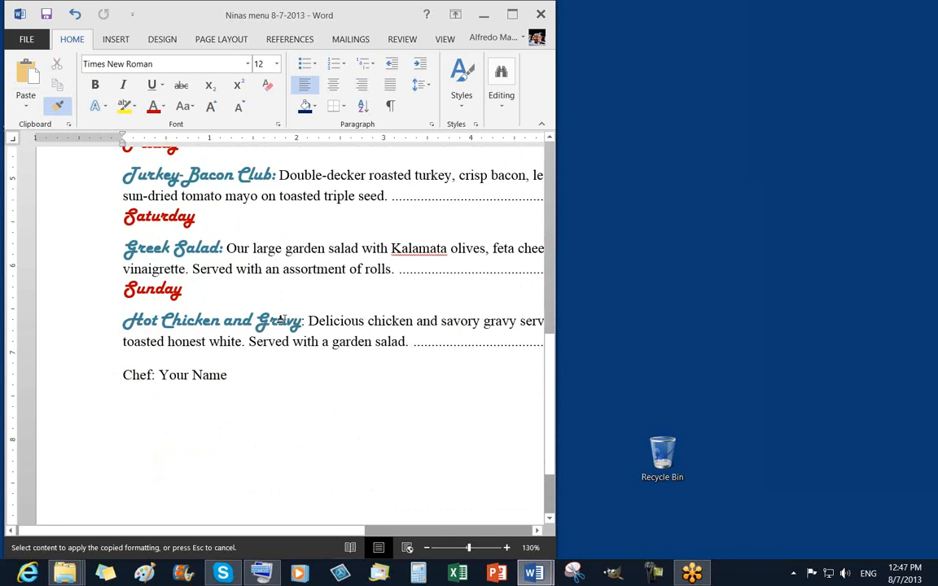
drag(294, 322, 307, 321)
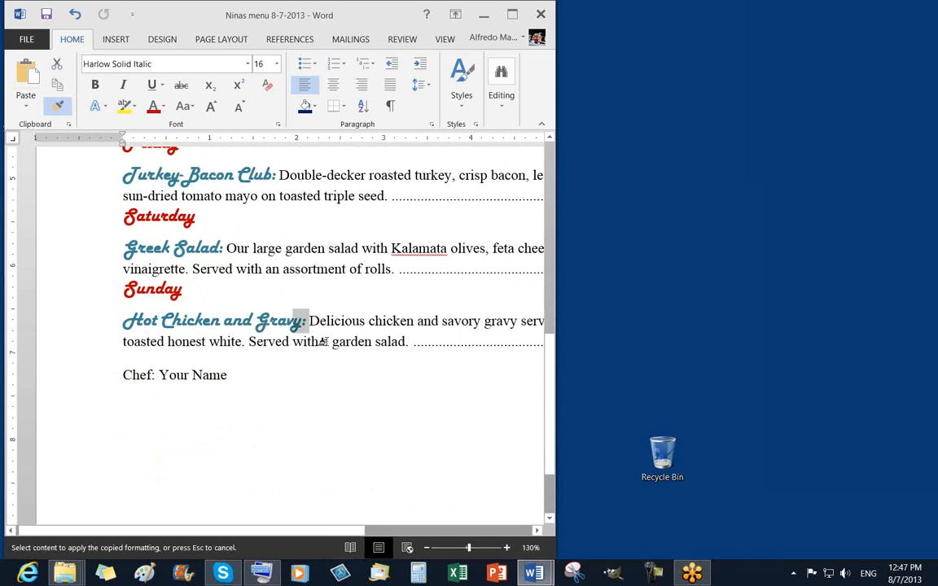
scroll(320, 339, up, 5)
scroll(322, 341, up, 7)
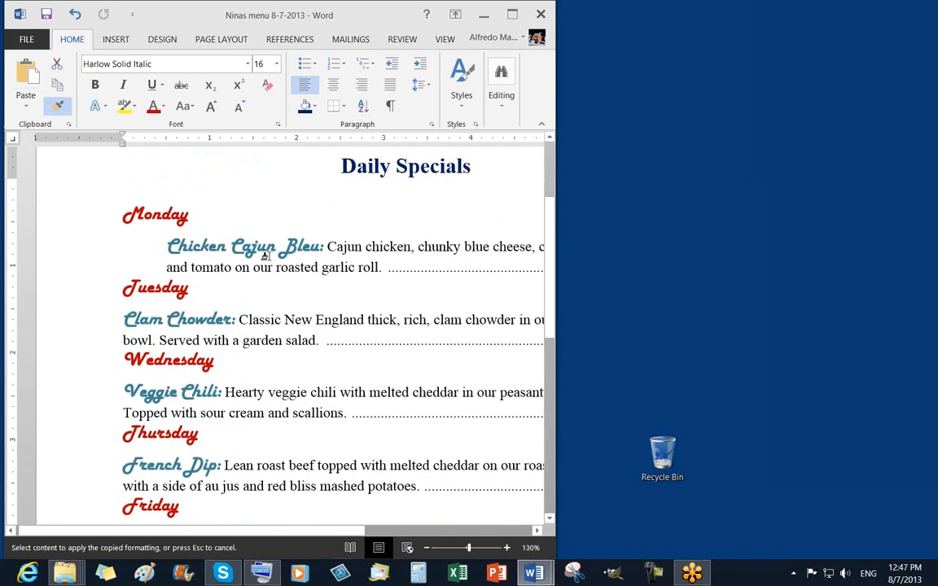
click(57, 106)
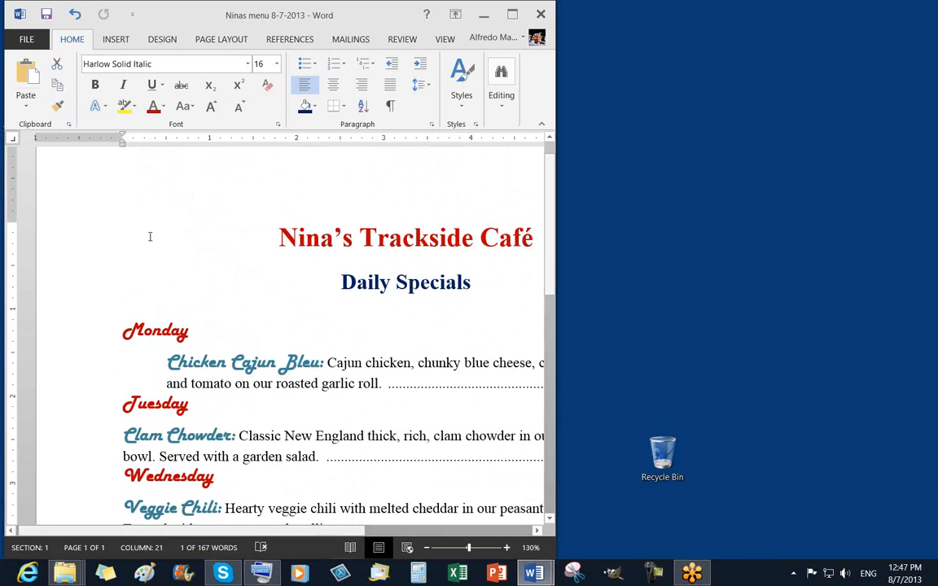
Set the left indent of the Clam Chowder paragraph under Tuesday to 0.5"
click(117, 438)
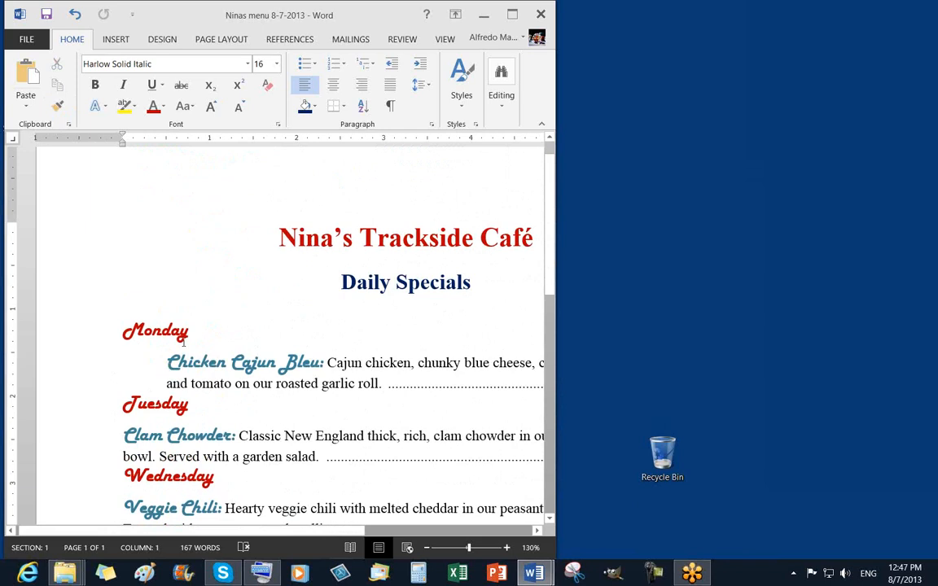
scroll(185, 333, down, 4)
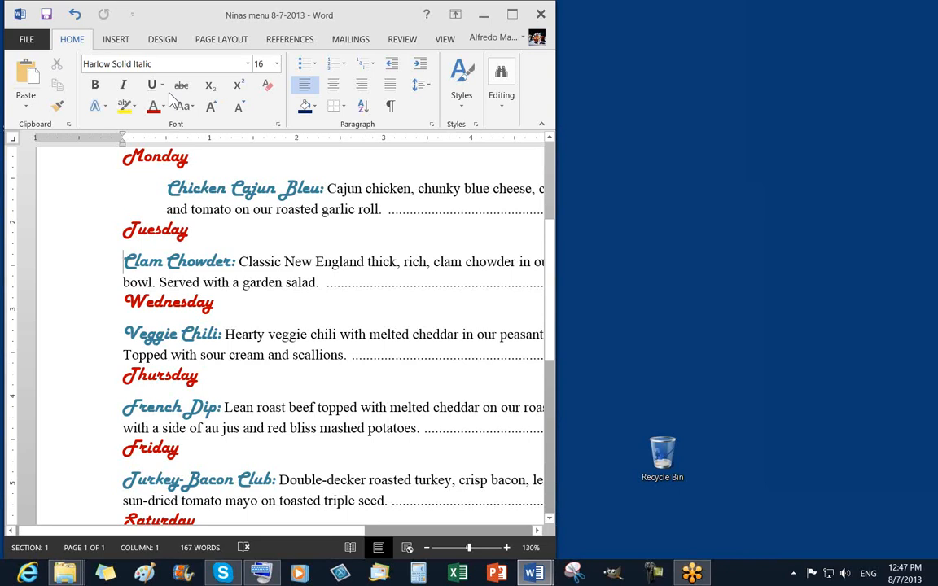
click(229, 46)
click(205, 83)
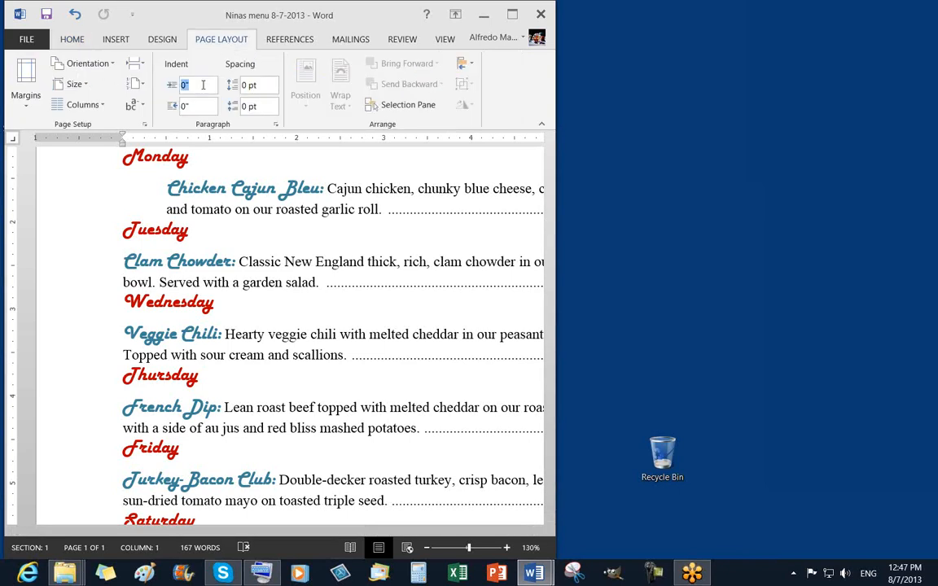
key(BackSpace)
text(.5)
key(Return)
Set the left indent of the Veggie Chili paragraph under Wednesday to 0.5"
click(125, 335)
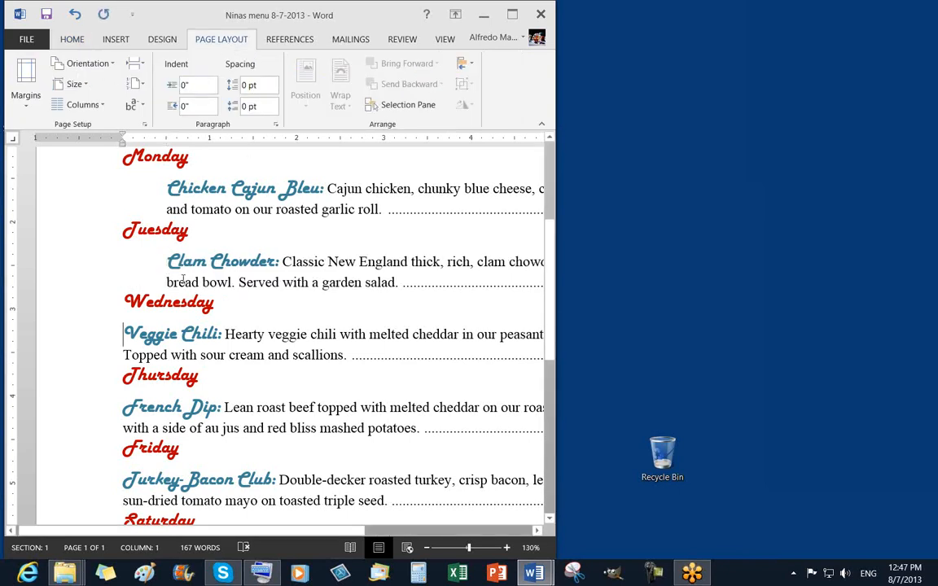
click(199, 86)
key(BackSpace)
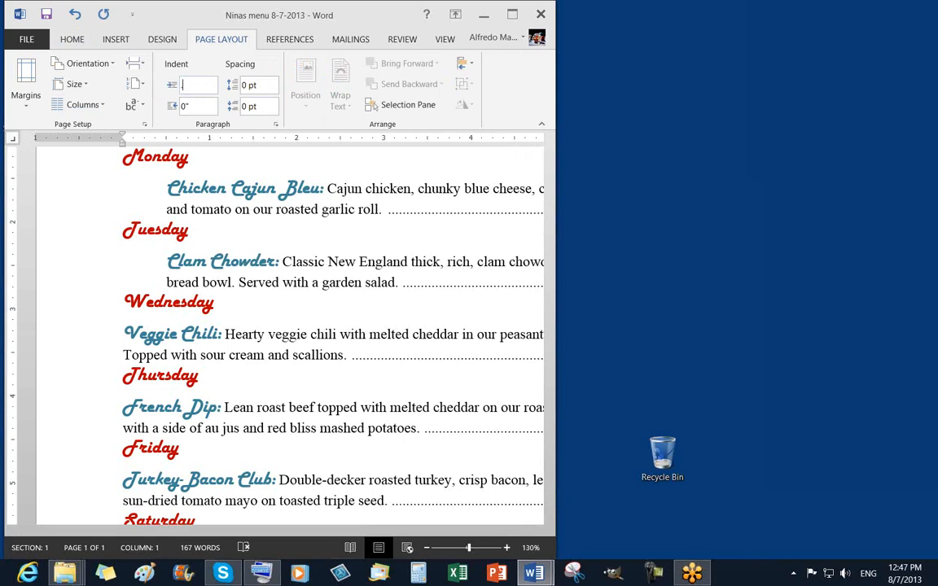
text(.5)
key(Return)
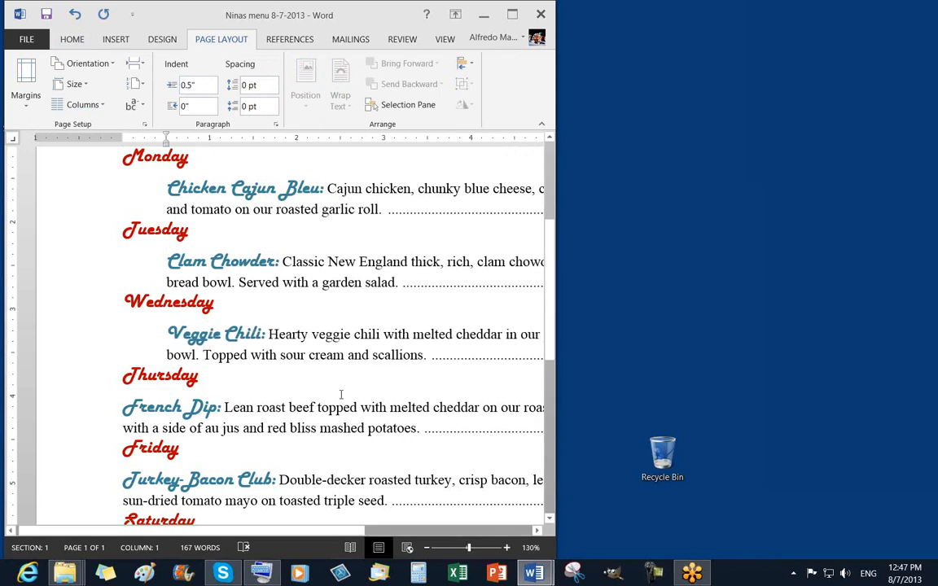
Try a 0.5" left indent on the French Dip, Turkey-Bacon Club, Greek Salad and Hot Chicken and Gravy paragraphs together, and undo it
scroll(343, 394, down, 5)
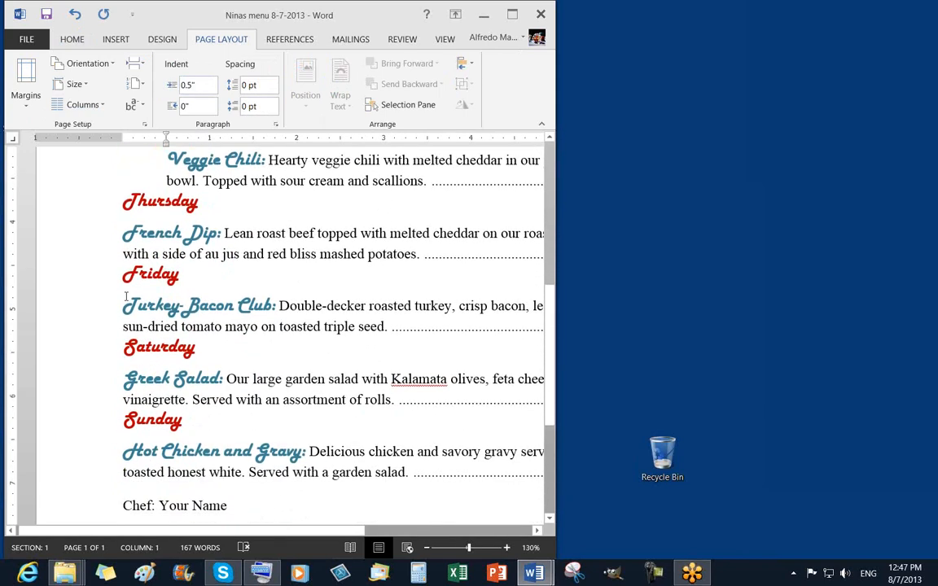
double_click(74, 238)
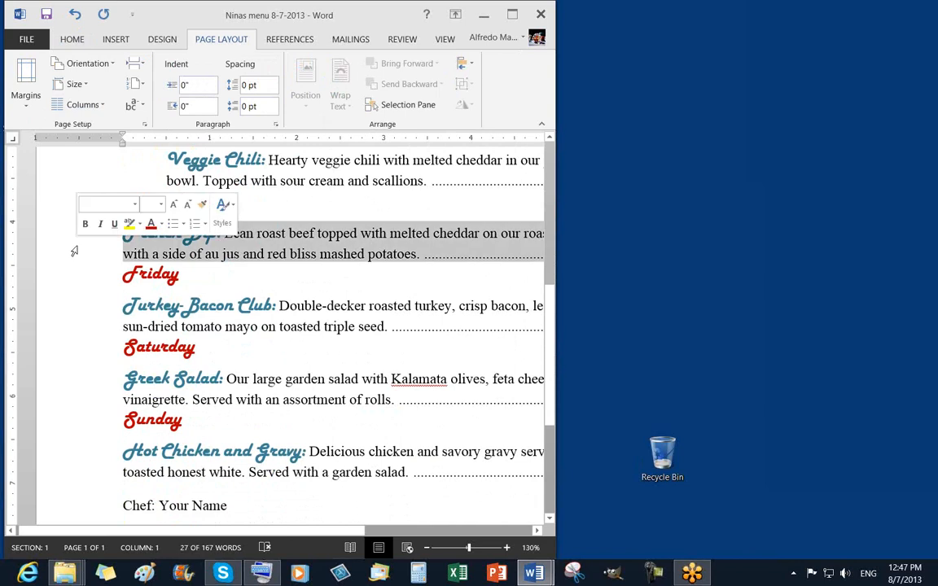
click(235, 242)
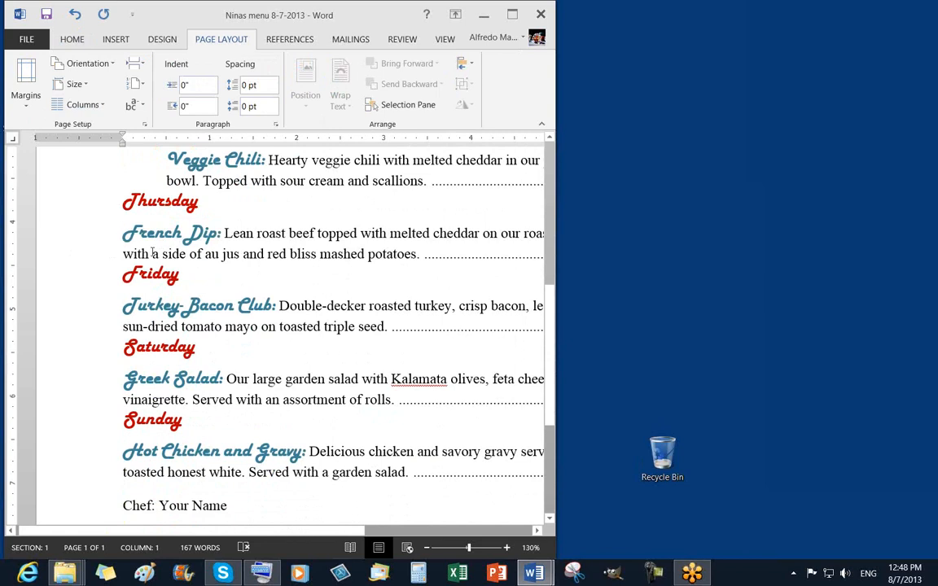
double_click(59, 244)
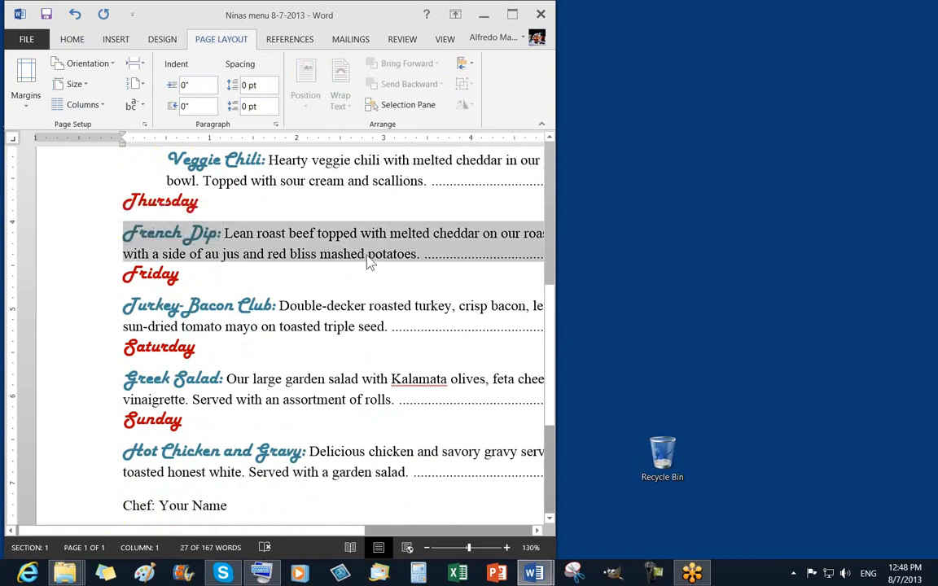
ctrl+double_click(75, 331)
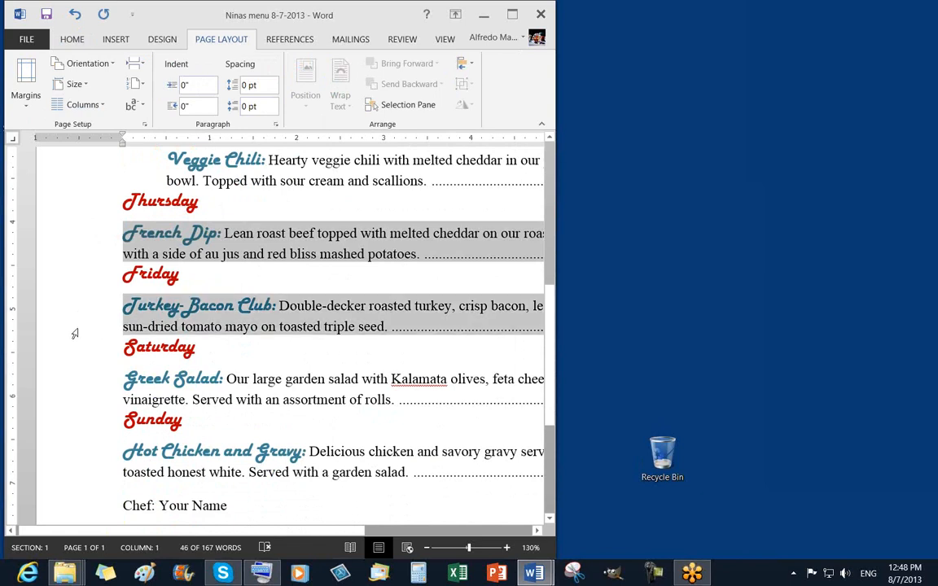
ctrl+double_click(75, 389)
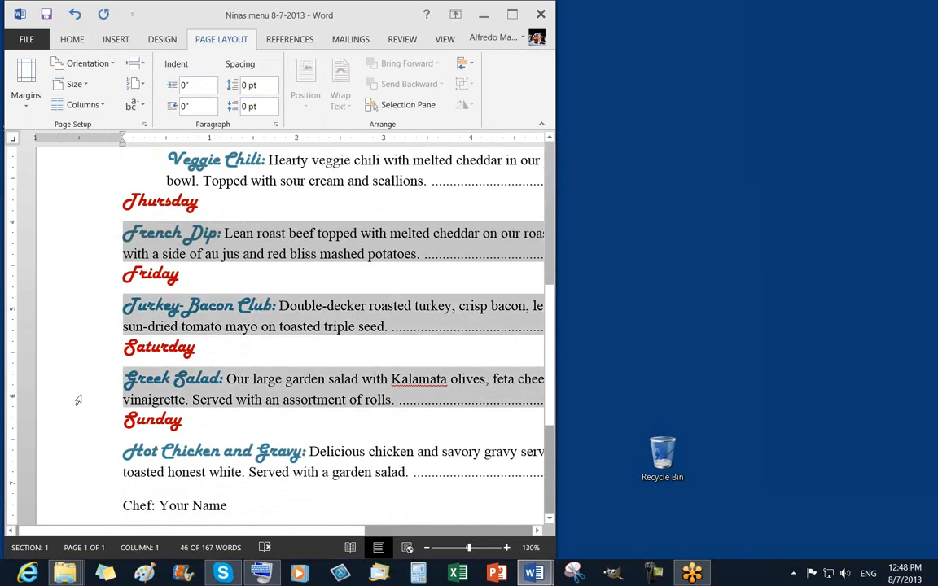
ctrl+double_click(76, 462)
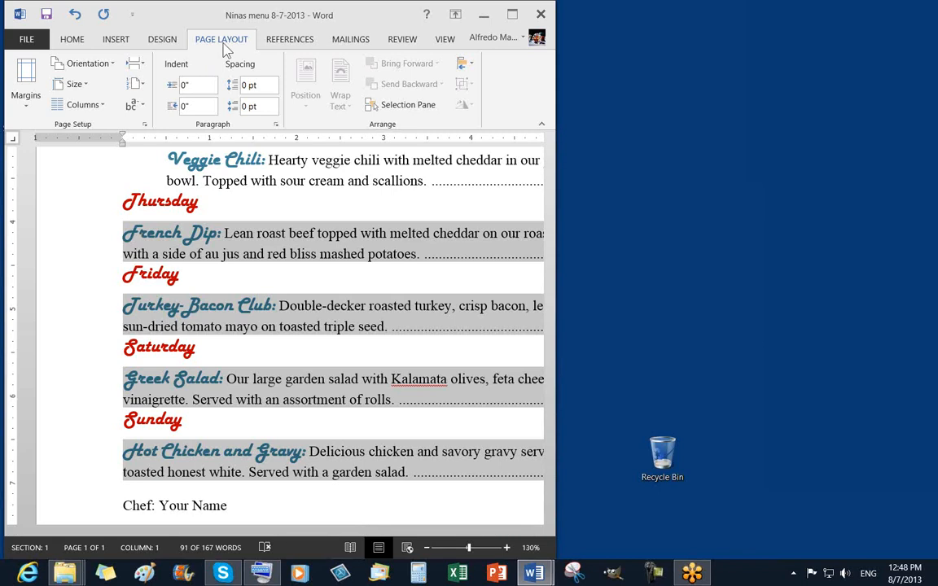
click(202, 84)
key(BackSpace)
key(Return)
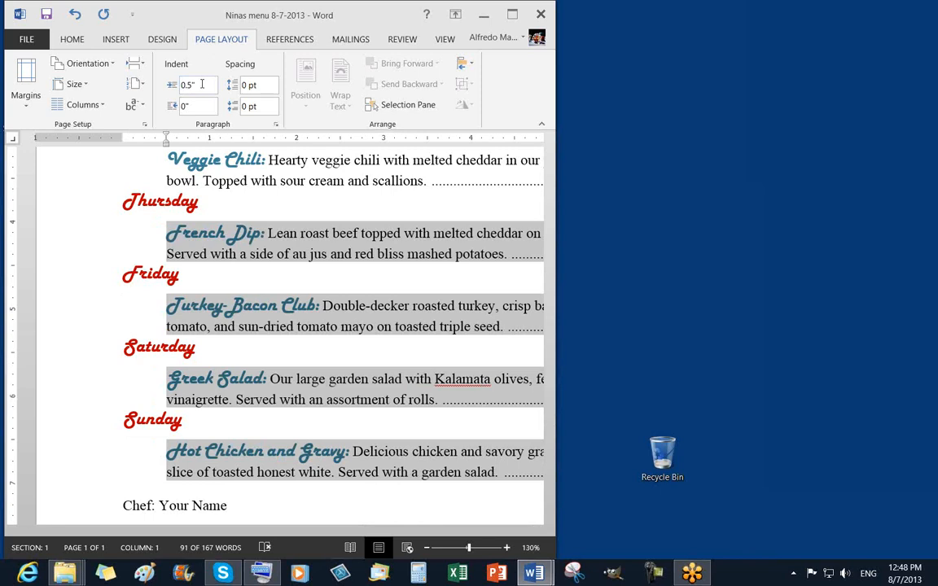
click(74, 17)
click(304, 328)
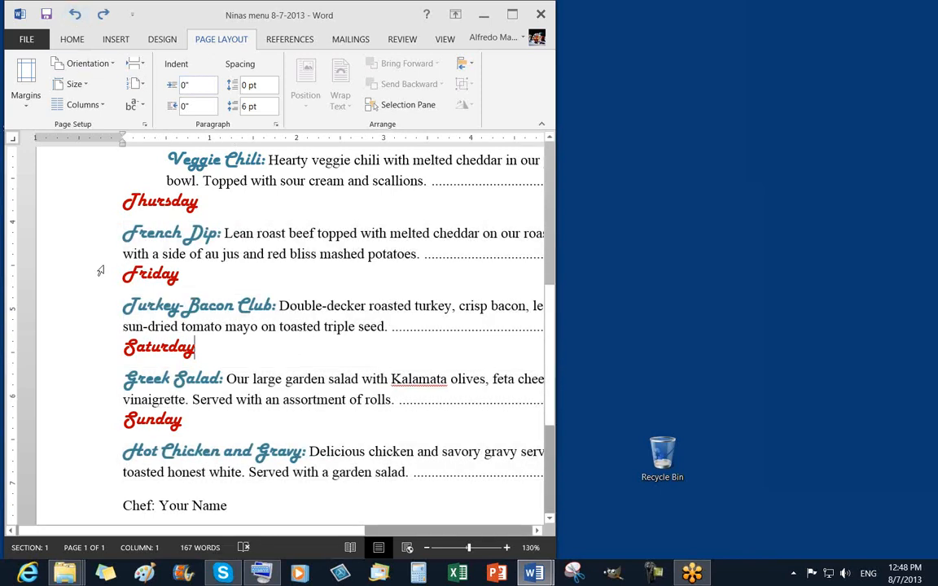
Set the left indent of the French Dip, Turkey-Bacon Club, Greek Salad and Hot Chicken and Gravy paragraphs together to 0.5"
double_click(72, 238)
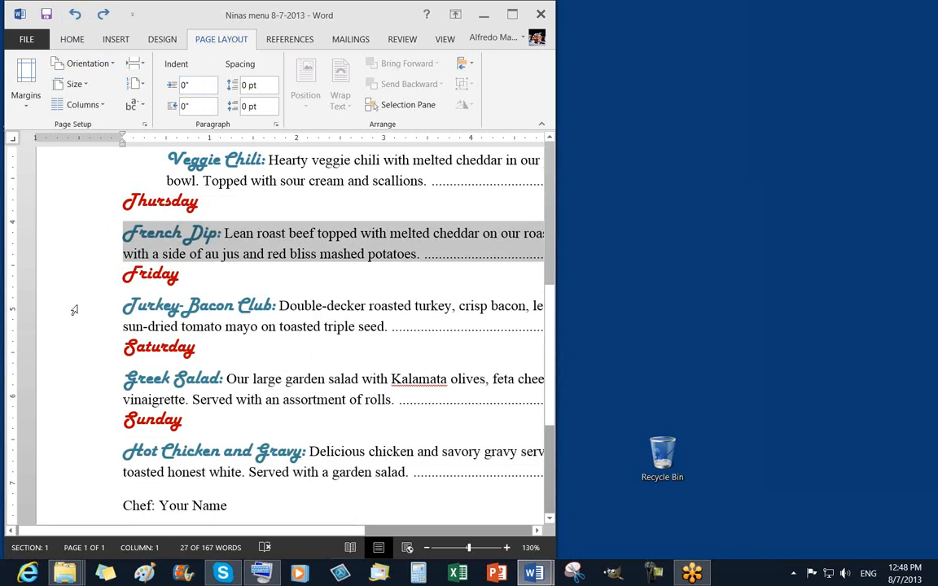
drag(74, 309, 74, 325)
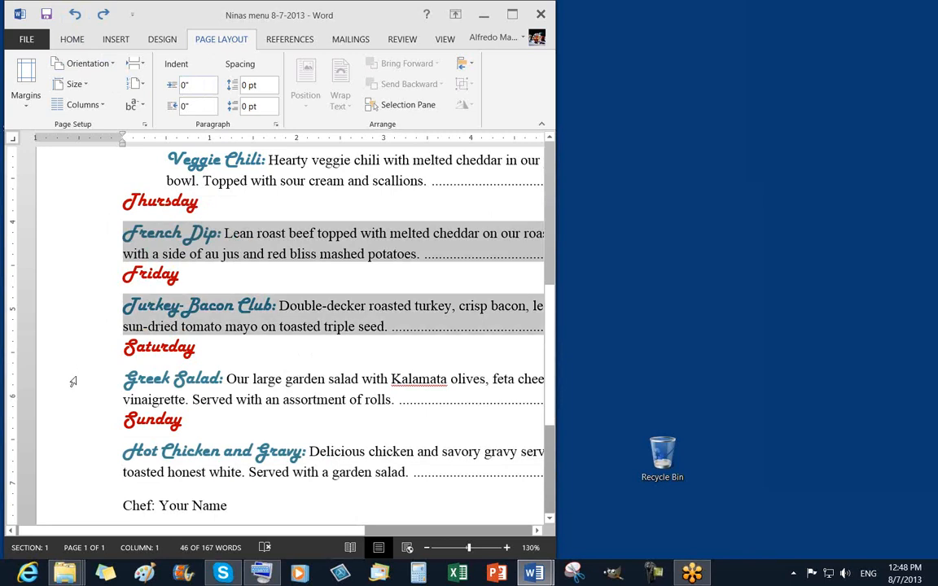
drag(72, 382, 73, 400)
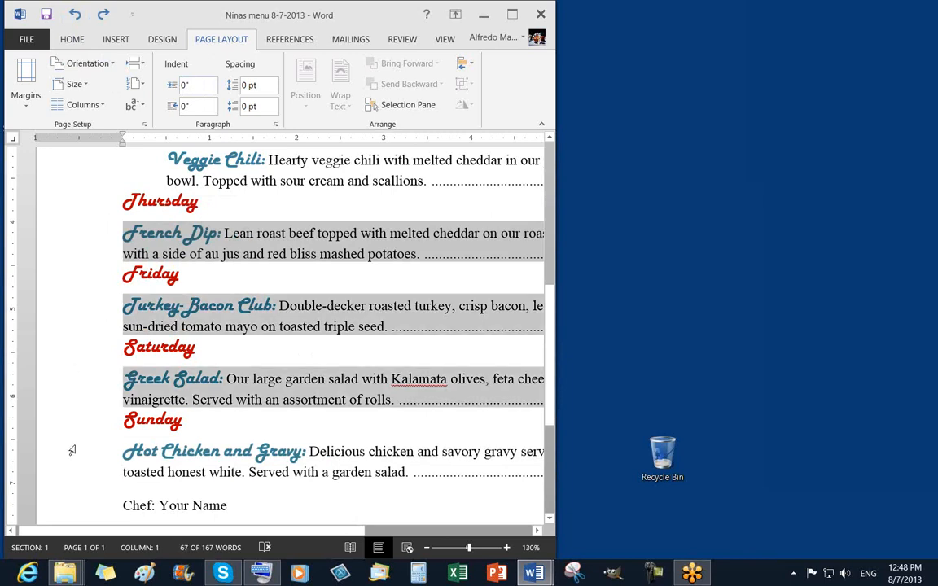
drag(71, 456, 71, 473)
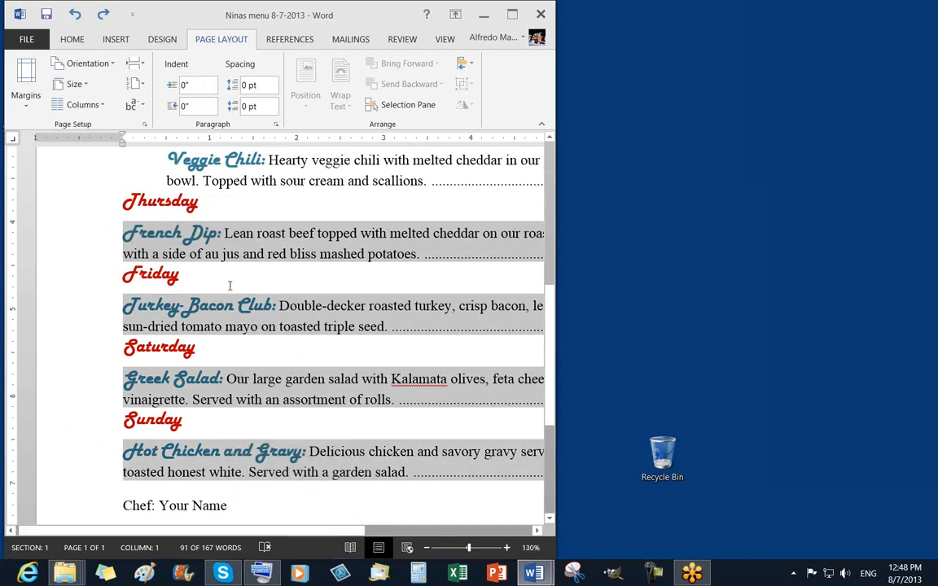
click(198, 86)
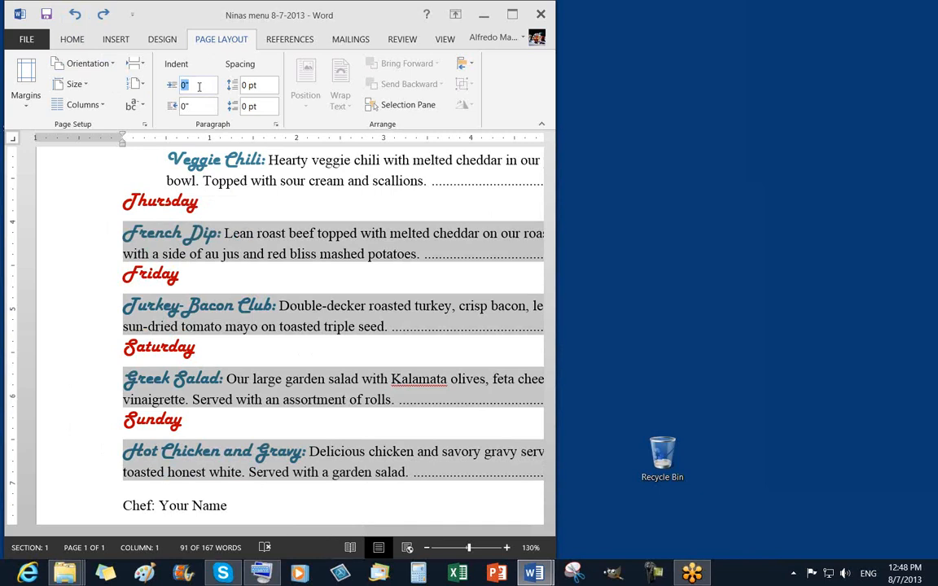
key(BackSpace)
text(.5)
key(Return)
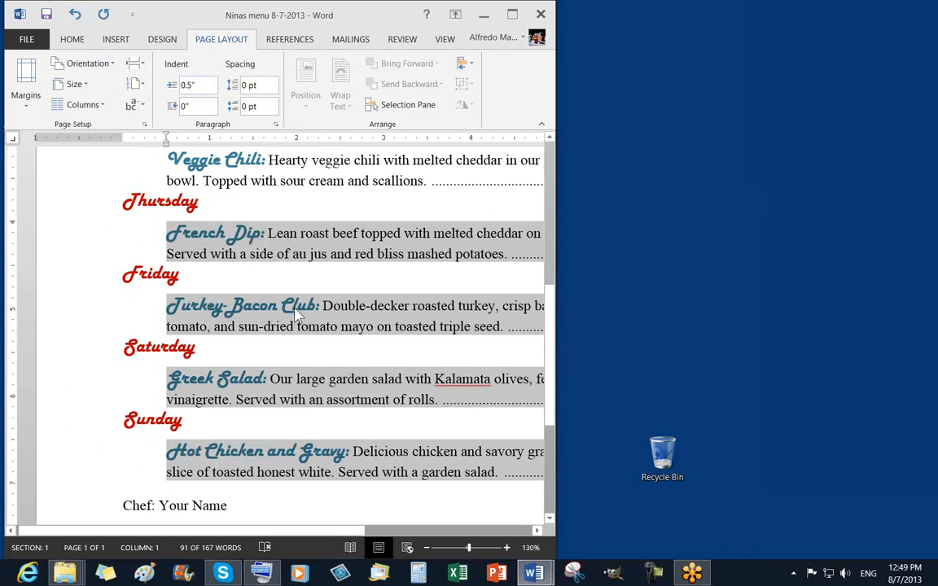
click(320, 530)
click(178, 264)
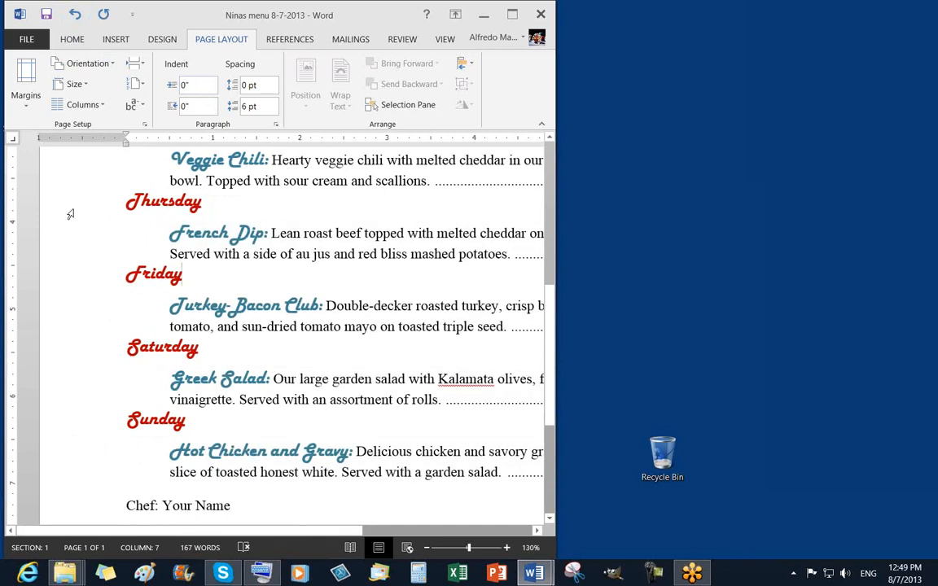
click(69, 321)
click(127, 321)
click(72, 314)
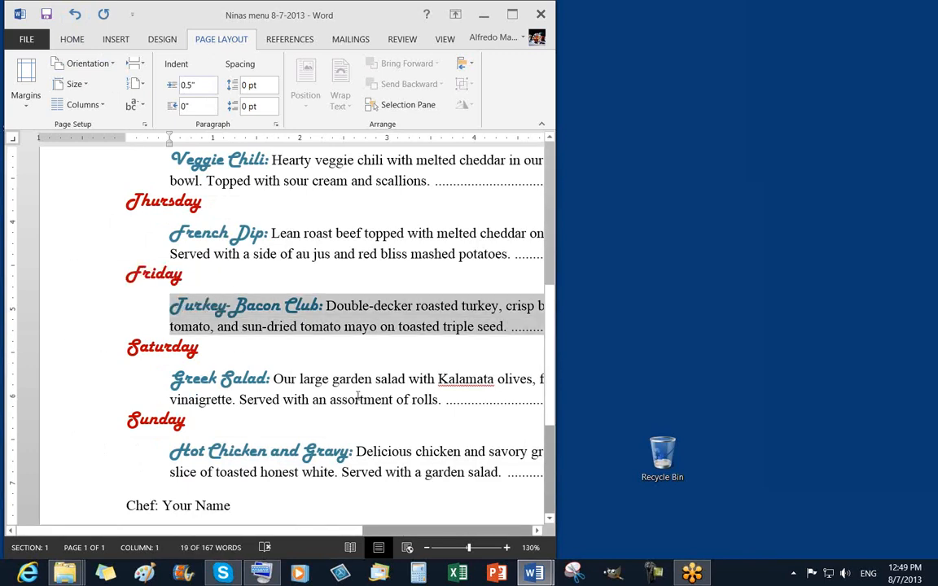
click(190, 322)
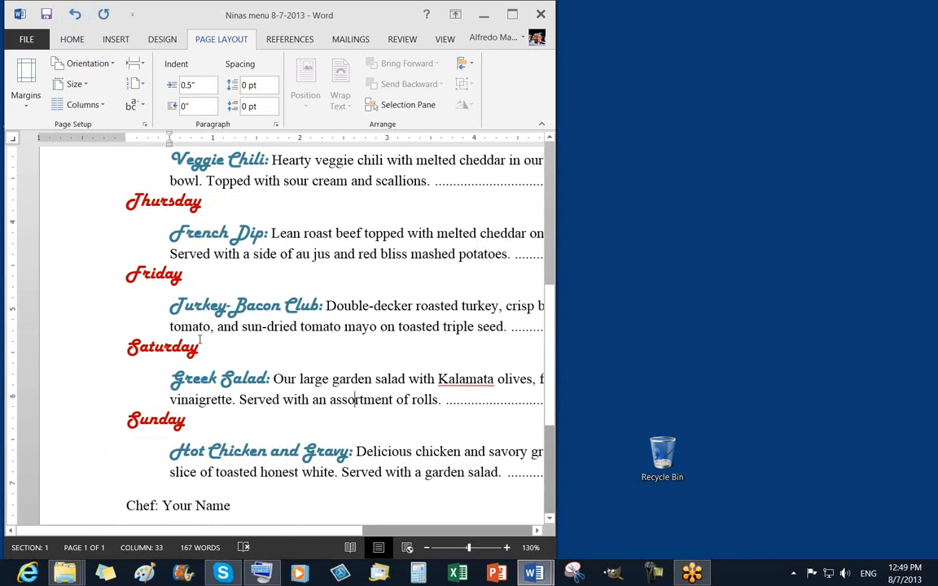
drag(170, 306, 200, 344)
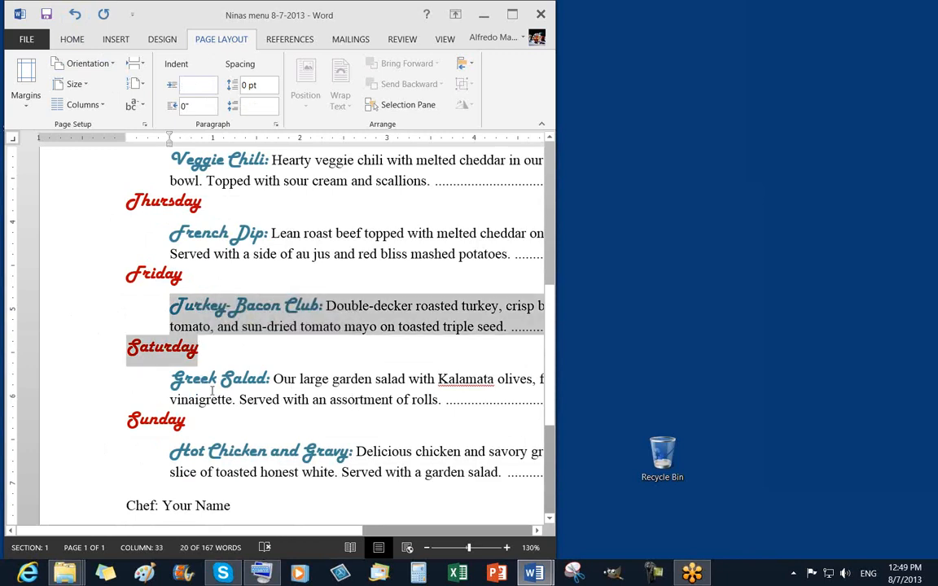
click(246, 358)
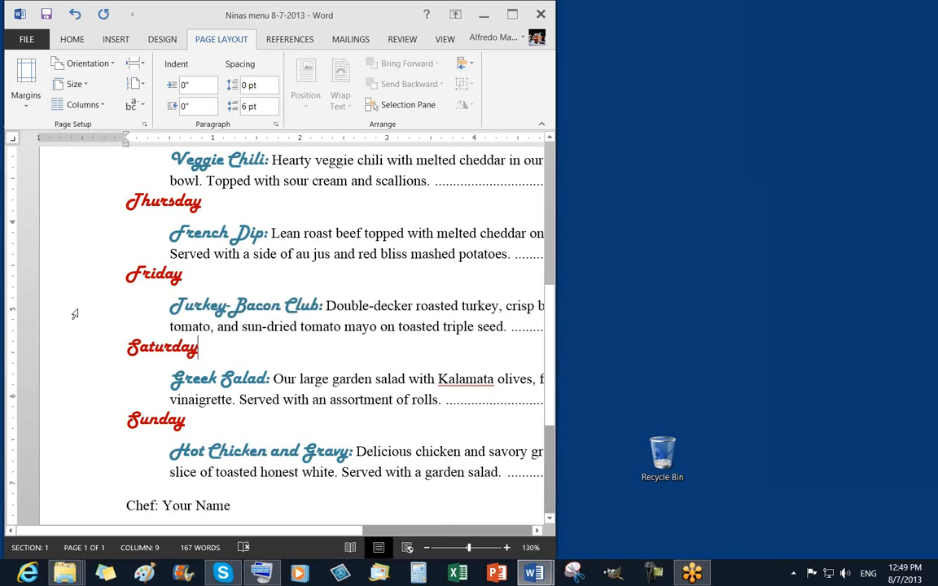
Select the Turkey-Bacon Club, Greek Salad and Hot Chicken and Gravy paragraphs together using the on-screen keyboard and check their left indent
click(169, 306)
drag(0, 114, 260, 36)
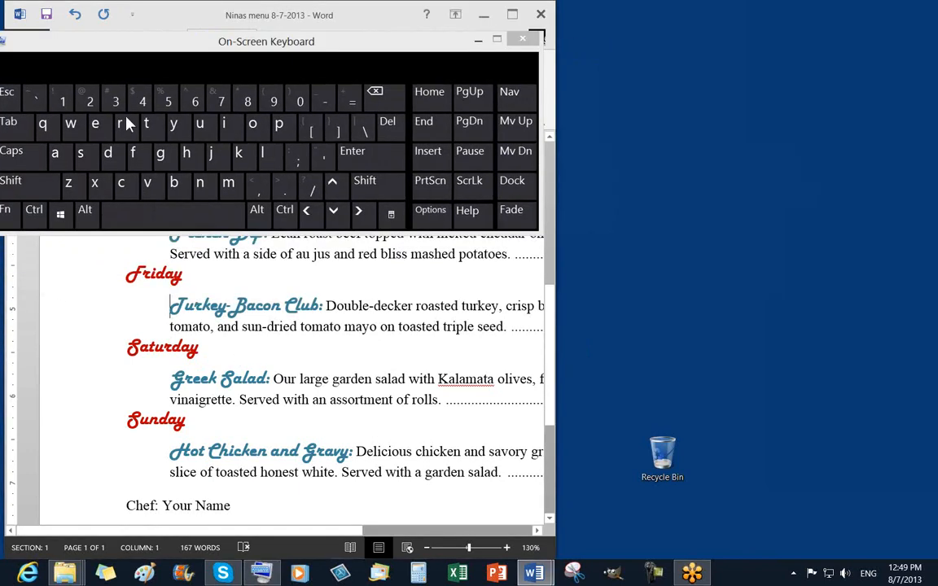
drag(97, 49, 158, 35)
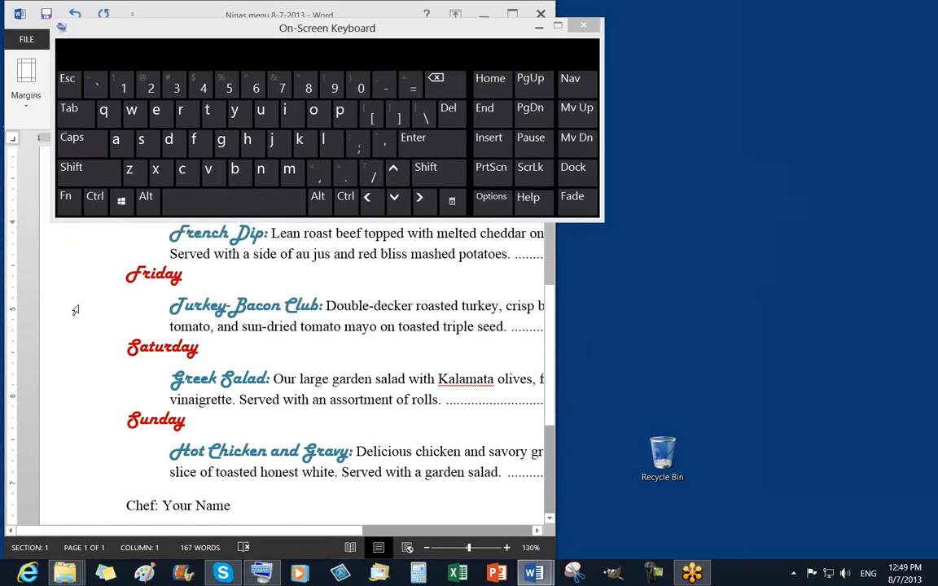
double_click(74, 311)
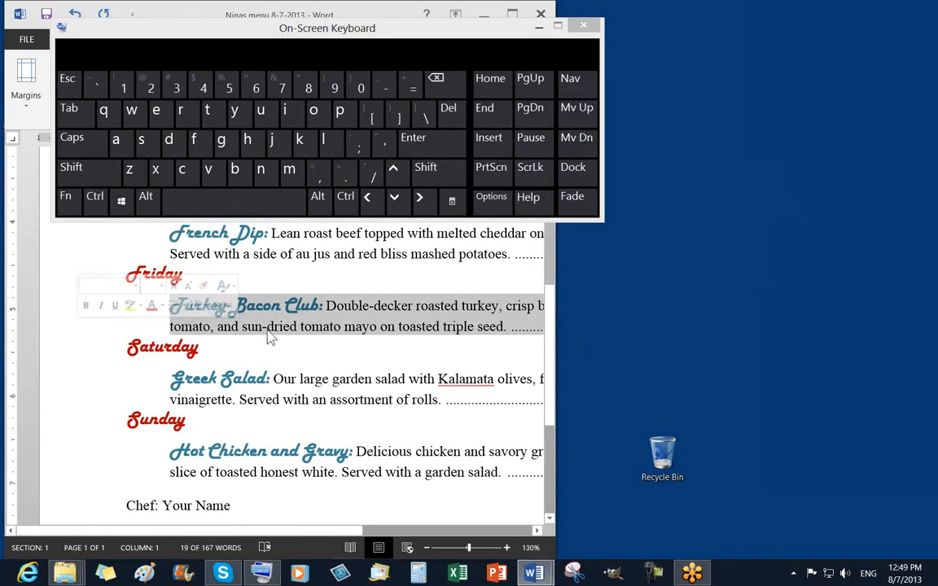
click(96, 200)
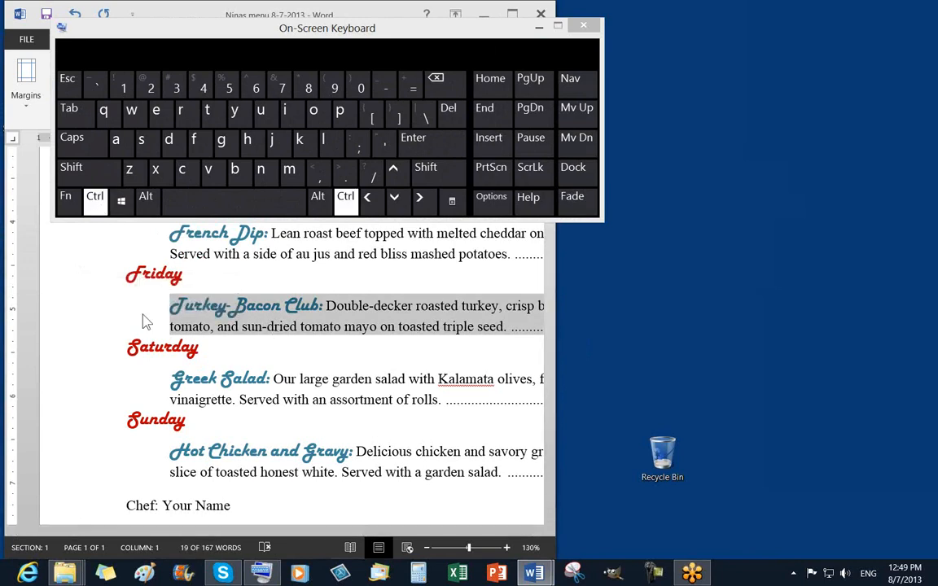
ctrl+double_click(65, 386)
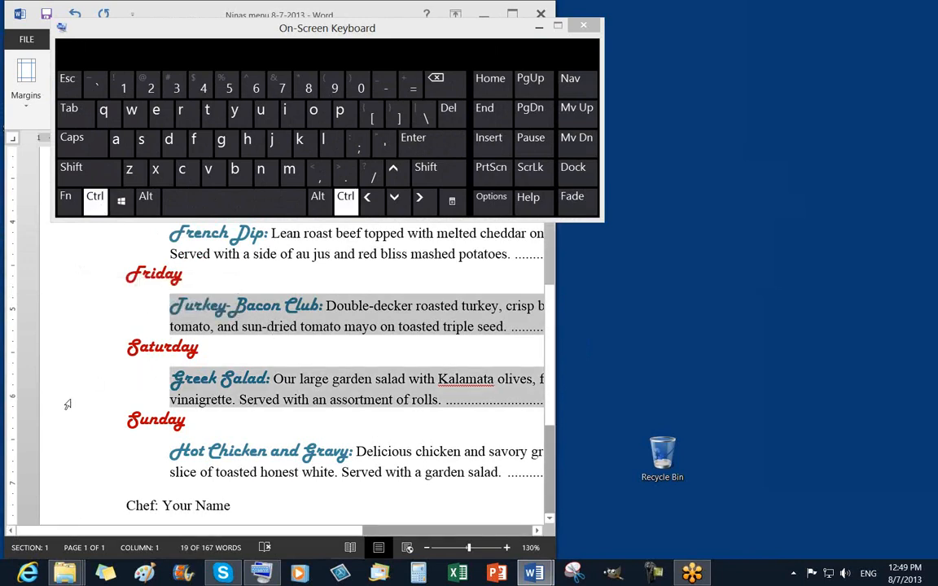
ctrl+double_click(71, 464)
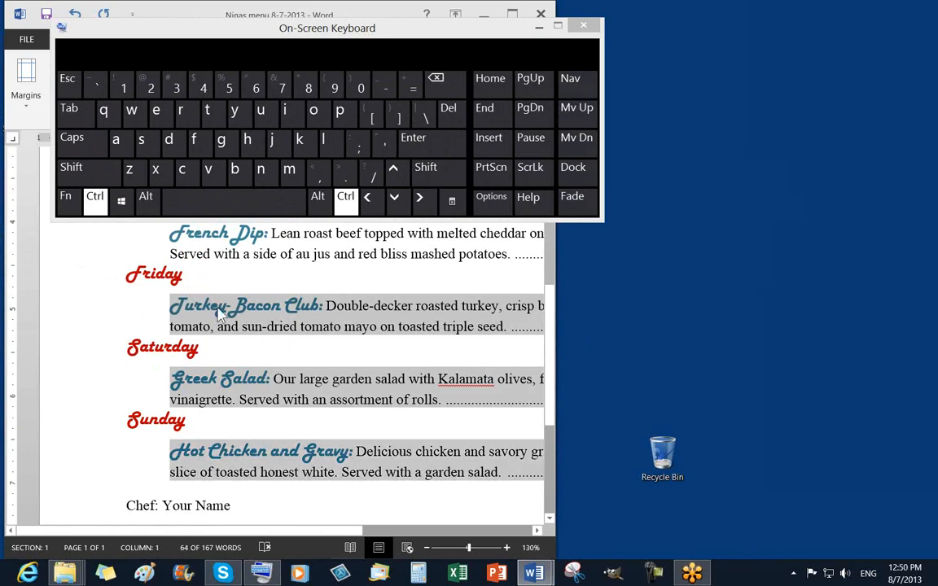
click(94, 196)
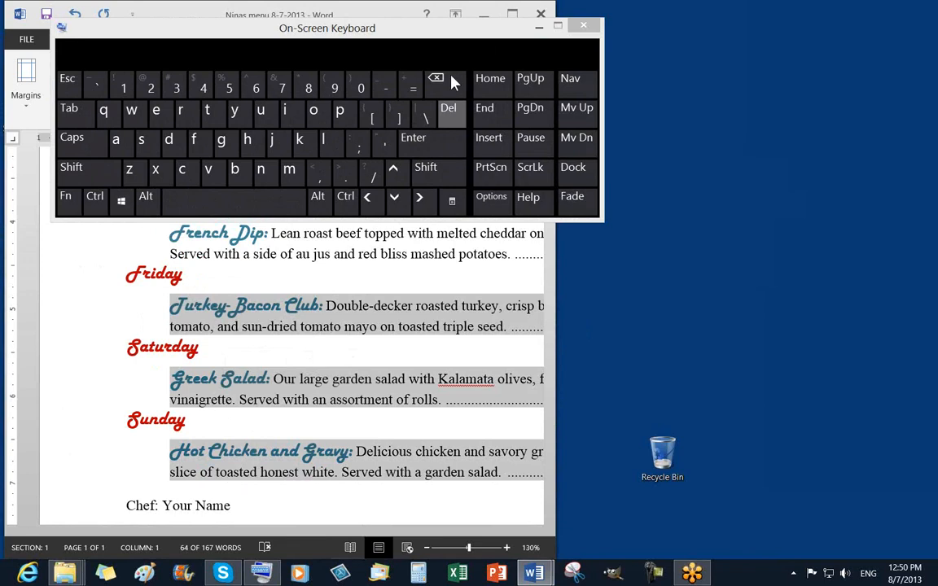
drag(426, 28, 426, 2)
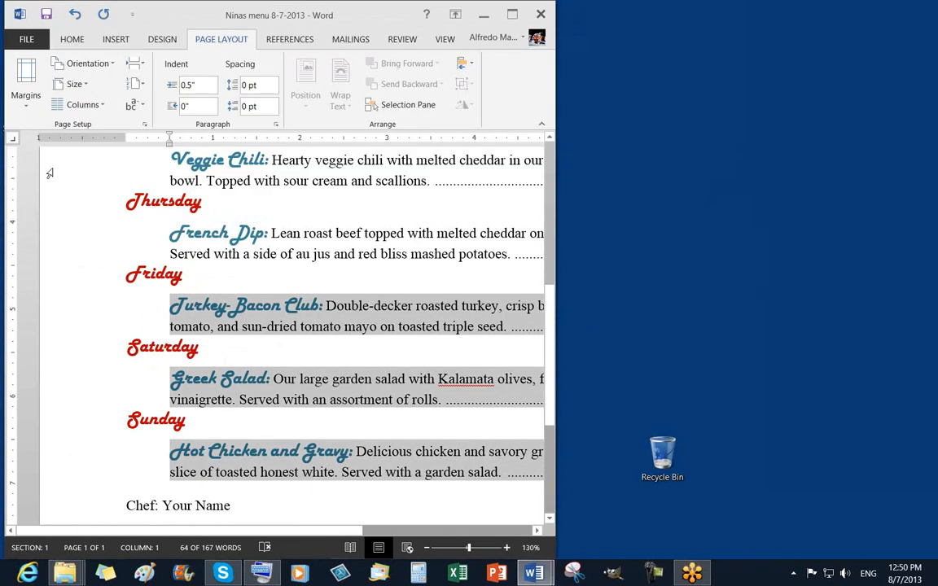
drag(197, 83, 178, 85)
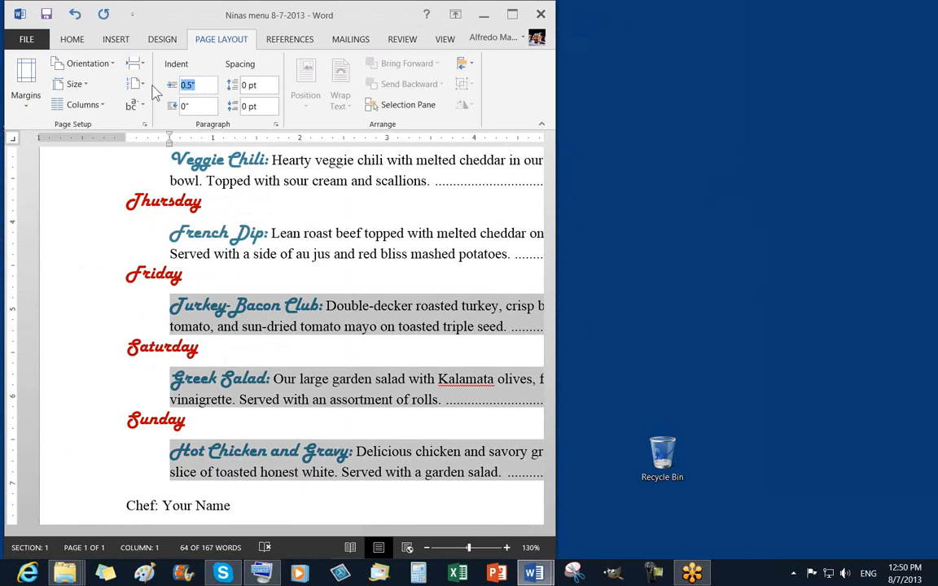
text(0.)
key(Return)
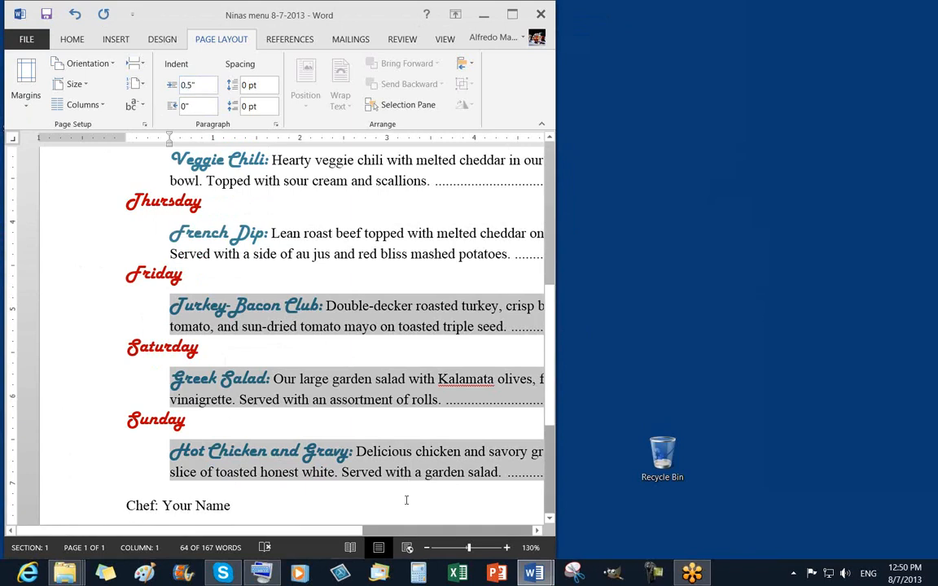
Deselect the paragraphs and save the menu document
click(360, 505)
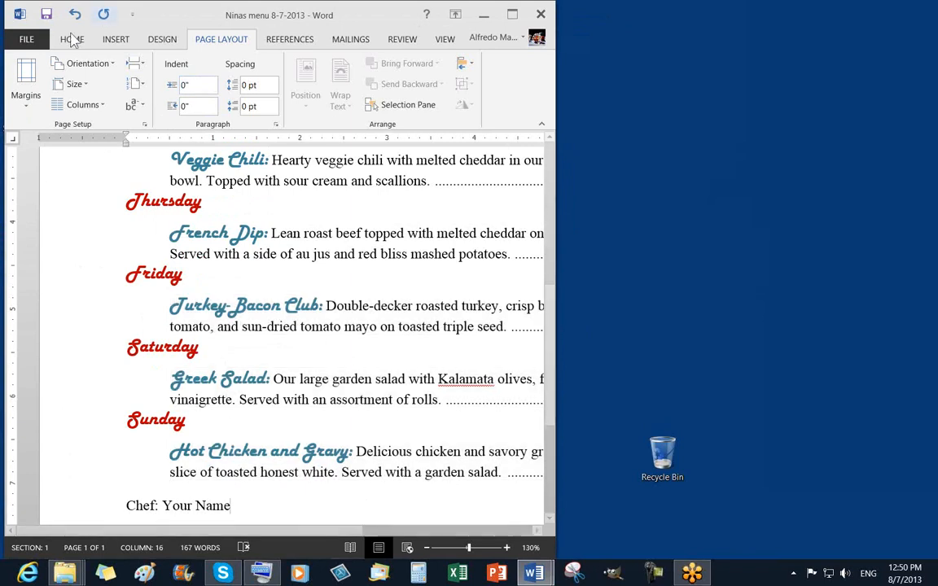
click(47, 14)
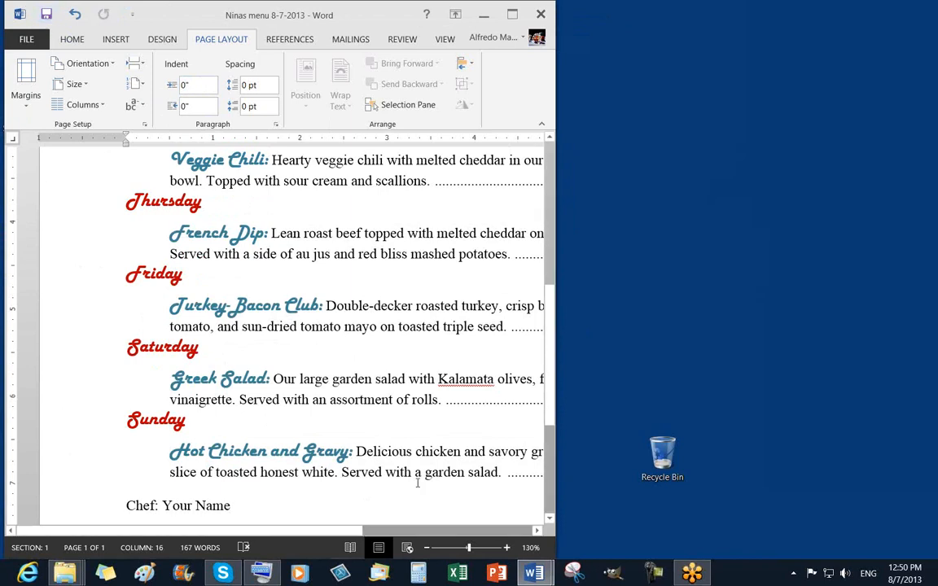
Review the layout of the whole menu page at 60% zoom, and return to the top of the page at 100%
click(426, 548)
click(427, 548)
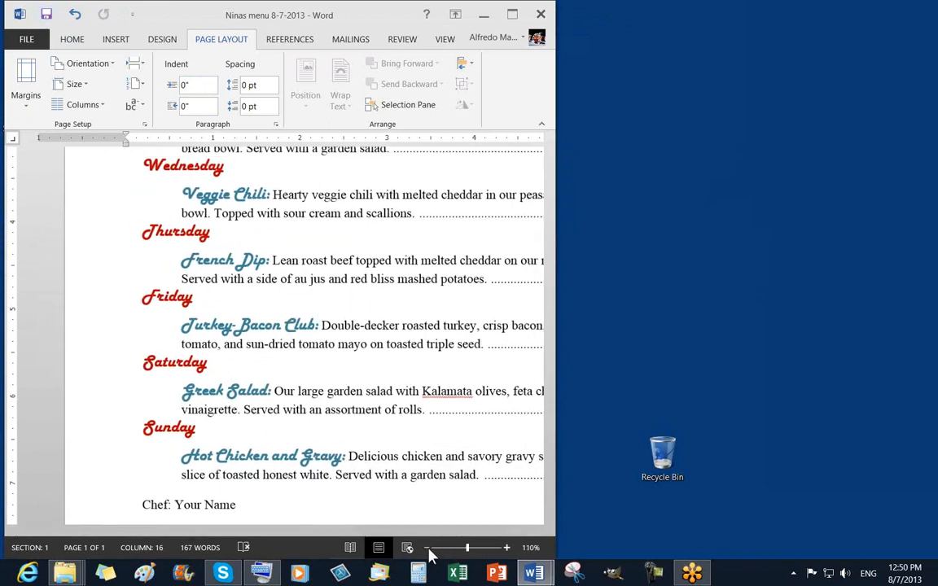
click(427, 548)
click(426, 548)
click(427, 548)
click(427, 548)
click(427, 548)
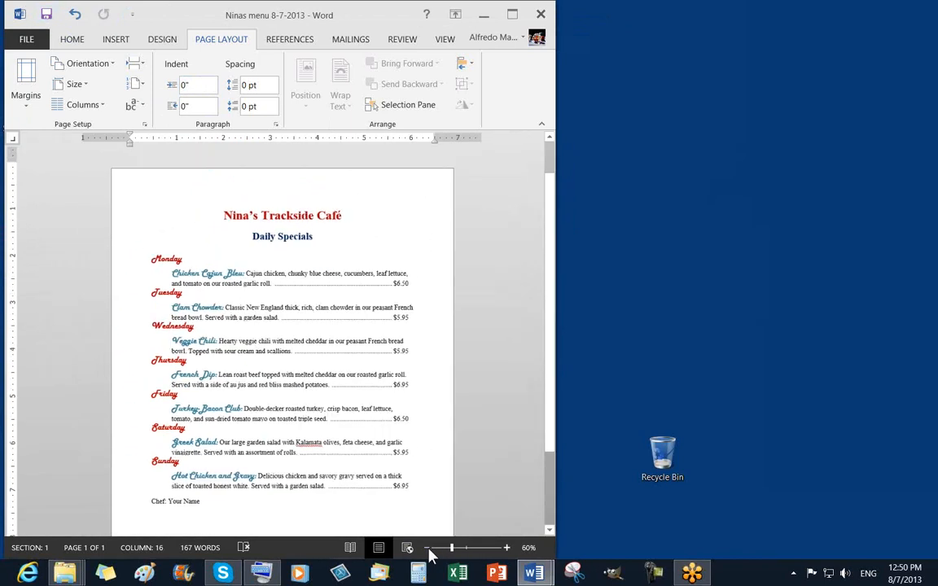
scroll(434, 472, down, 2)
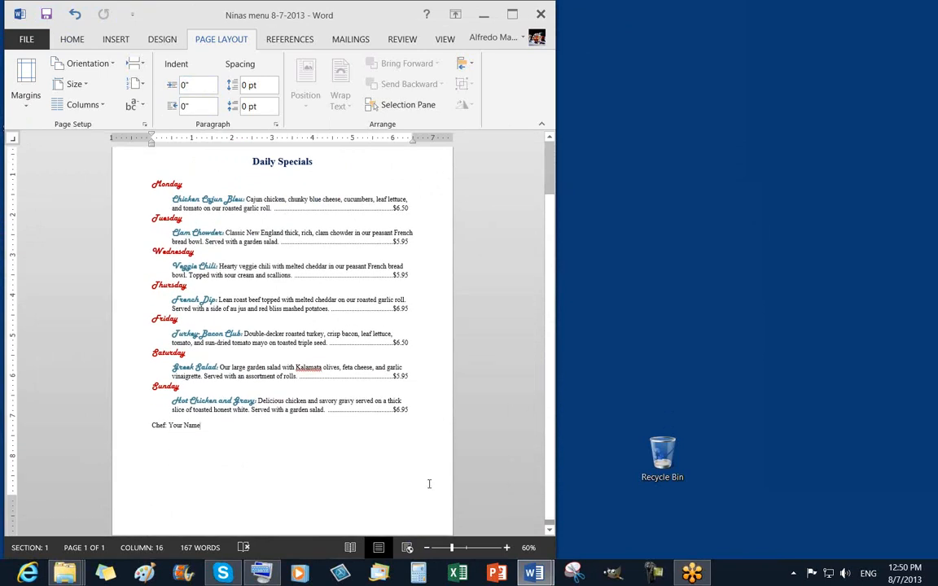
scroll(391, 468, up, 1)
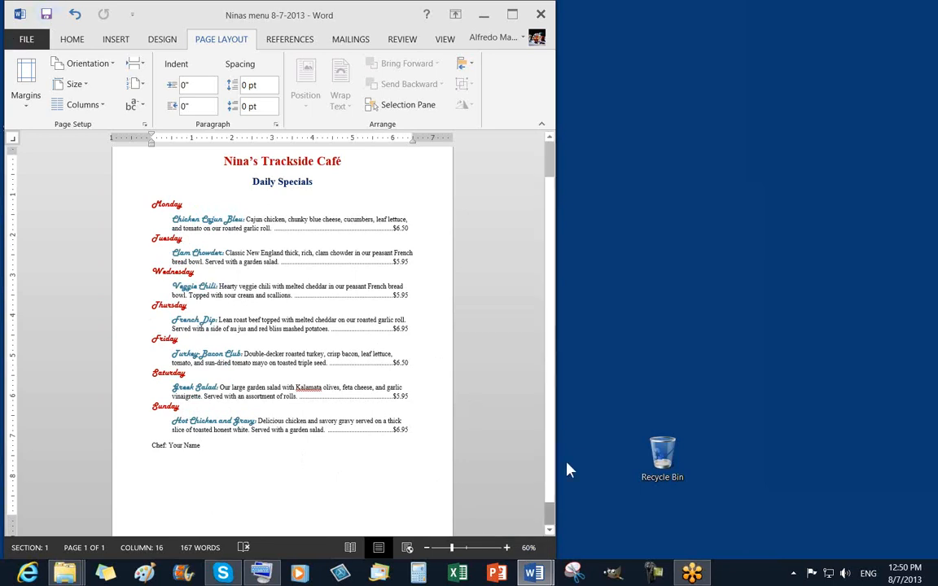
click(506, 548)
click(507, 548)
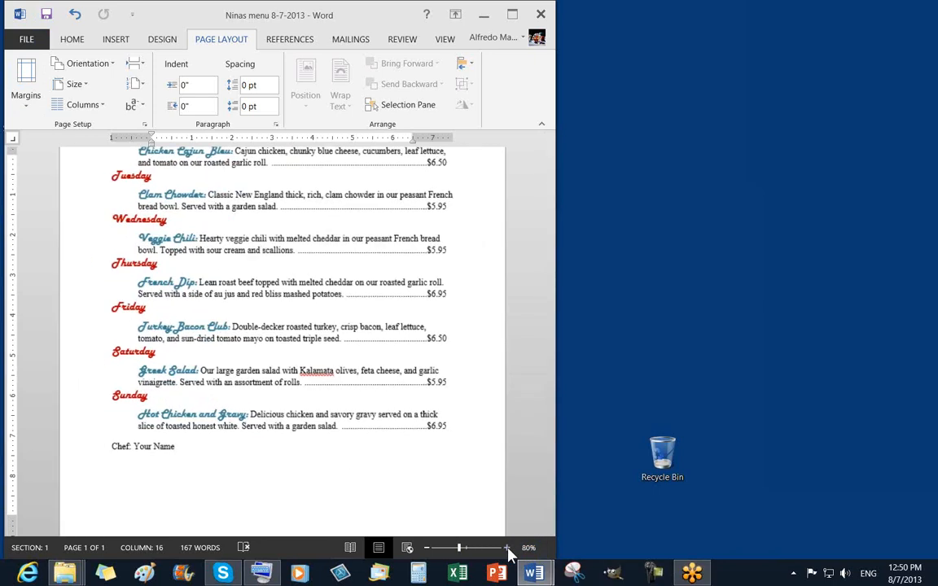
click(507, 548)
click(506, 548)
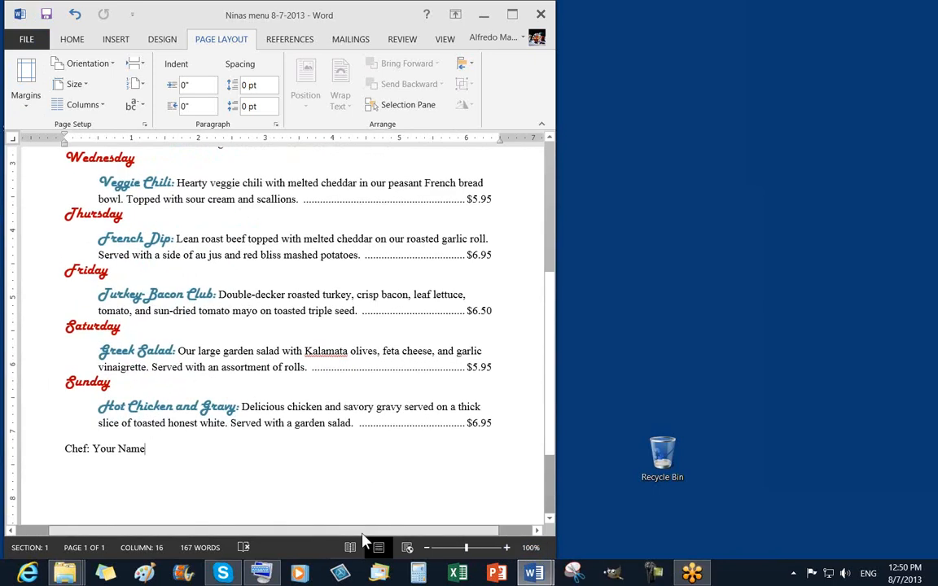
scroll(219, 285, up, 5)
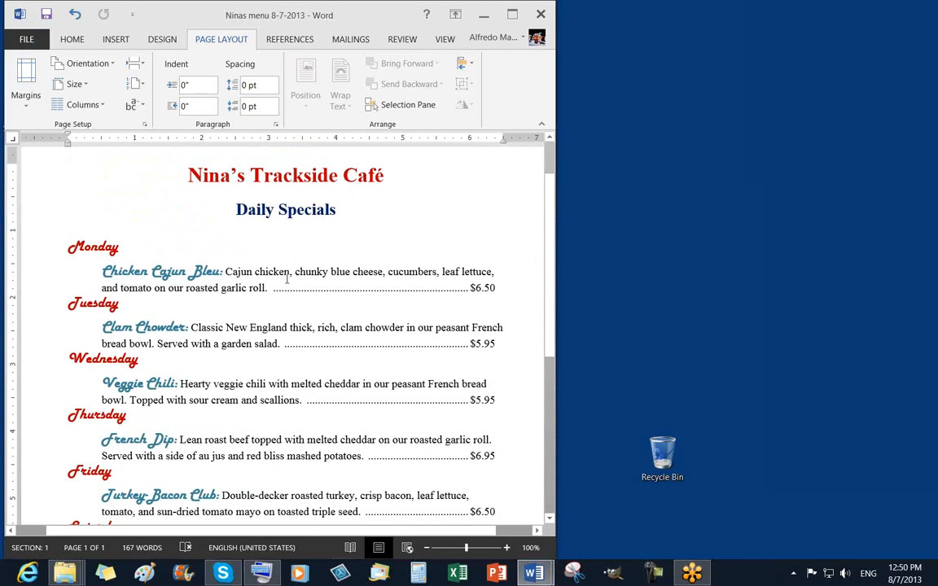
Set the font colour of the Chicken Cajun Bleu description, through its price, to the standard dark blue
drag(226, 276, 417, 329)
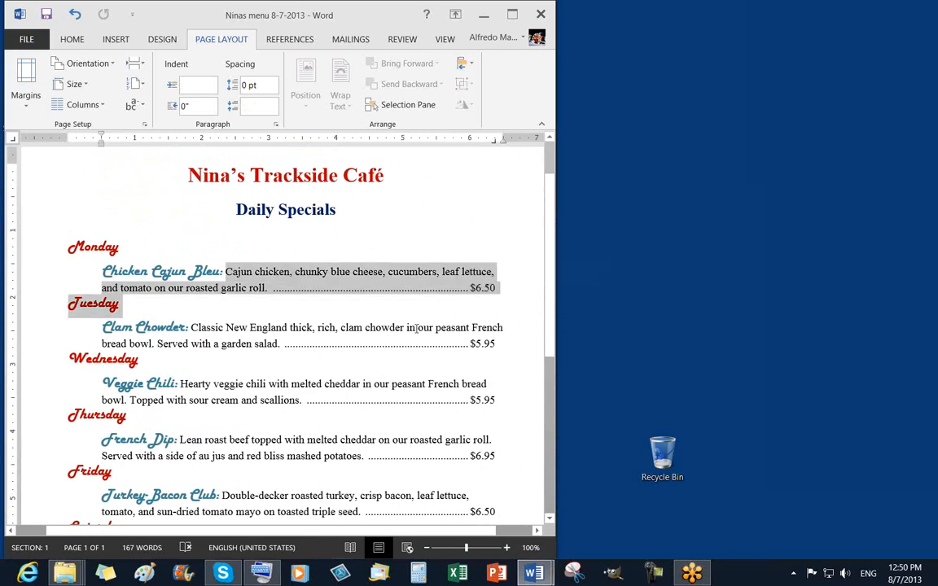
click(224, 272)
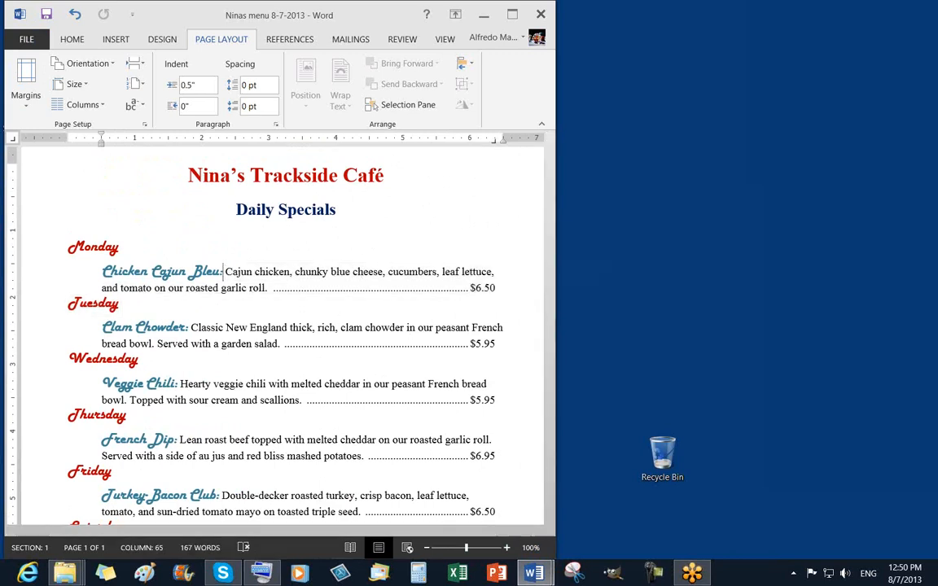
click(261, 572)
drag(283, 121, 329, 31)
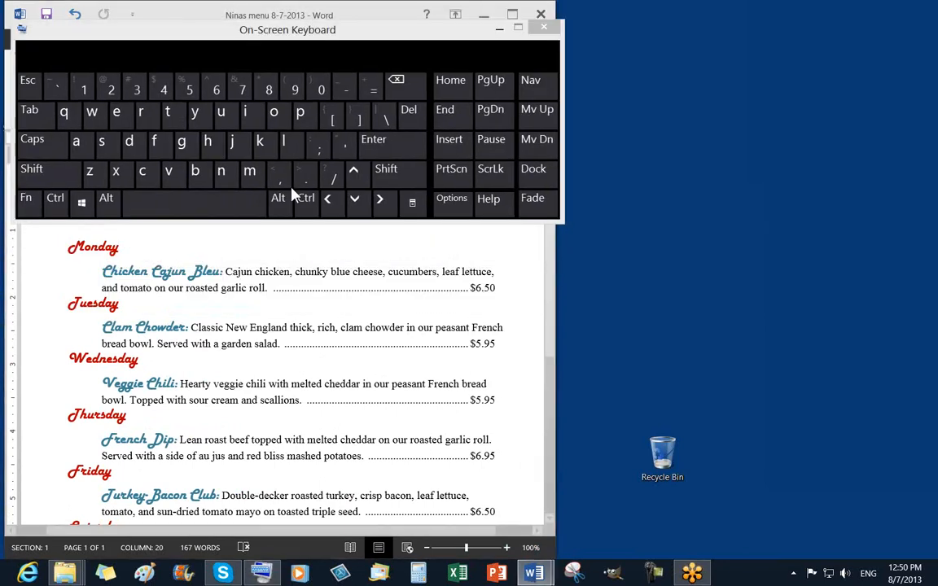
click(226, 272)
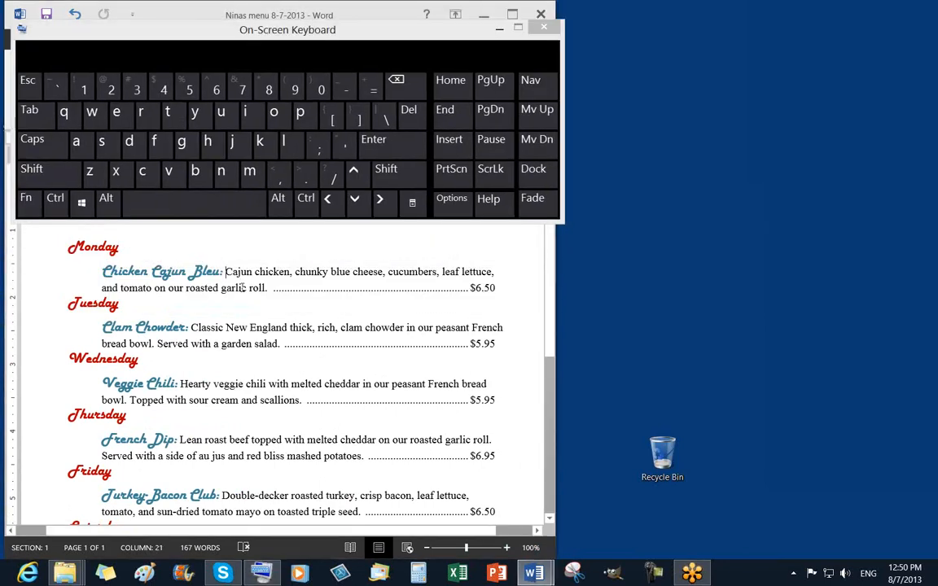
key(shift)
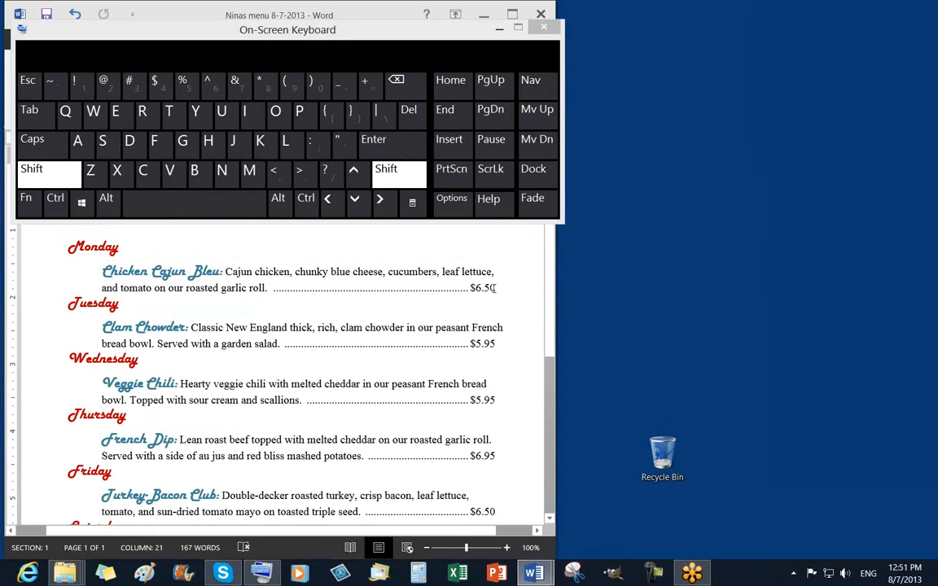
shift+click(496, 288)
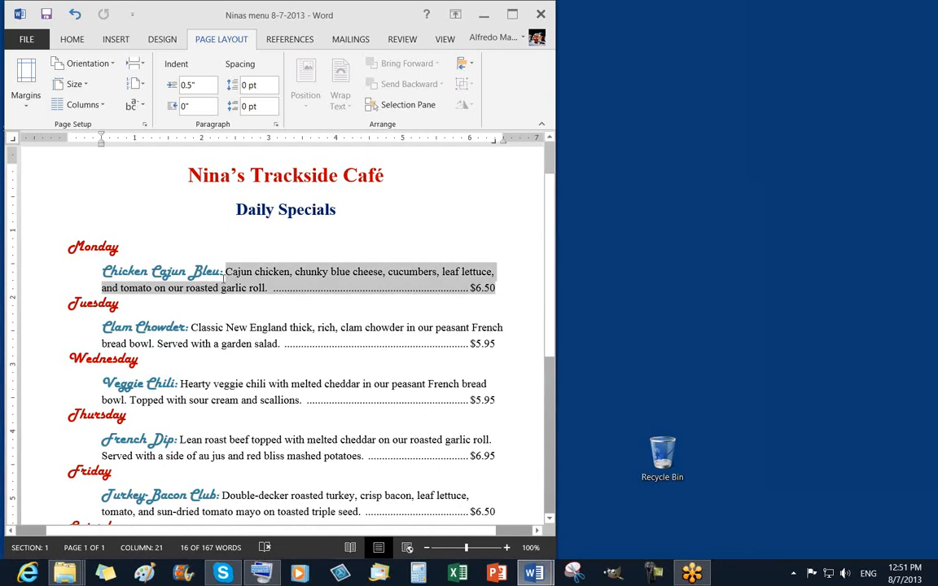
click(72, 40)
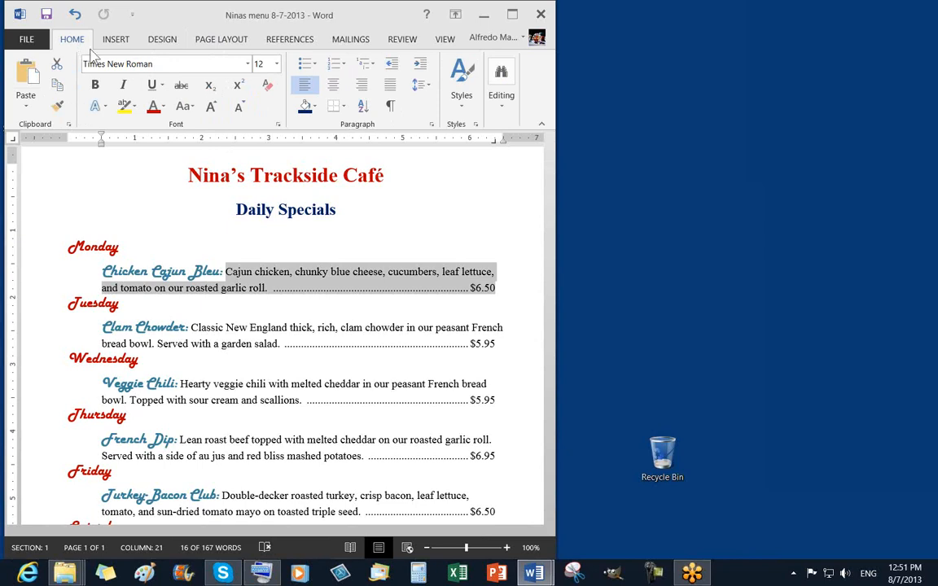
click(164, 107)
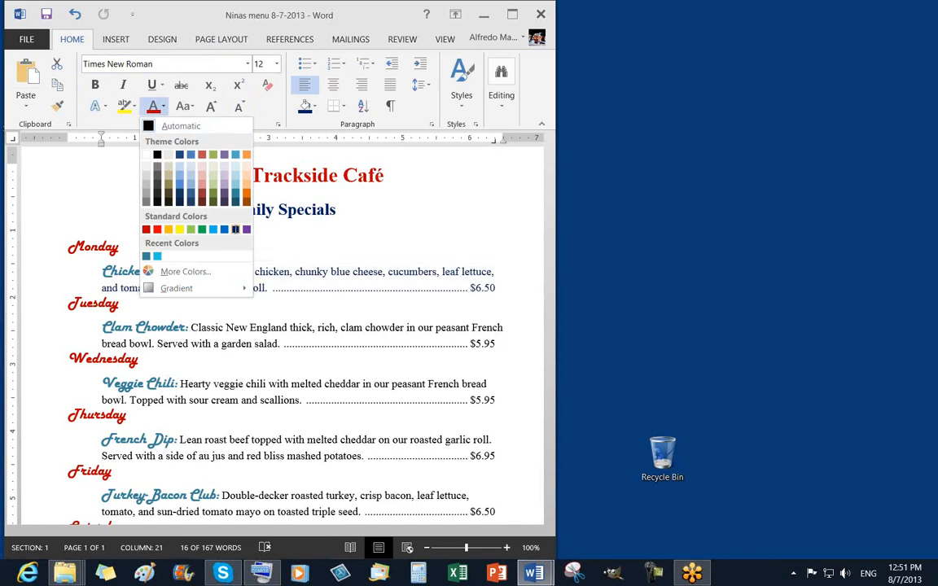
click(236, 230)
Try bold formatting on the dark blue Chicken Cajun Bleu description and remove it again
click(101, 93)
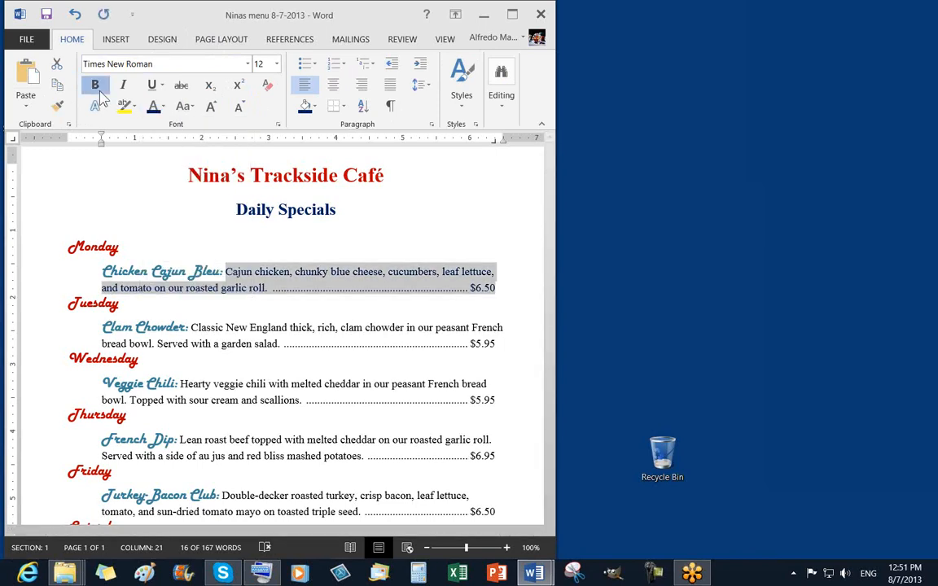
click(101, 93)
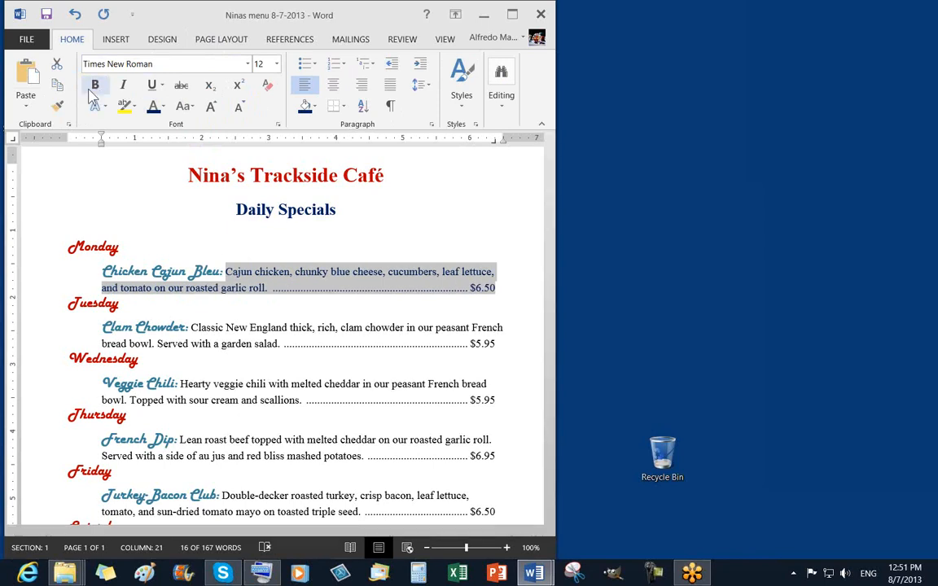
click(94, 91)
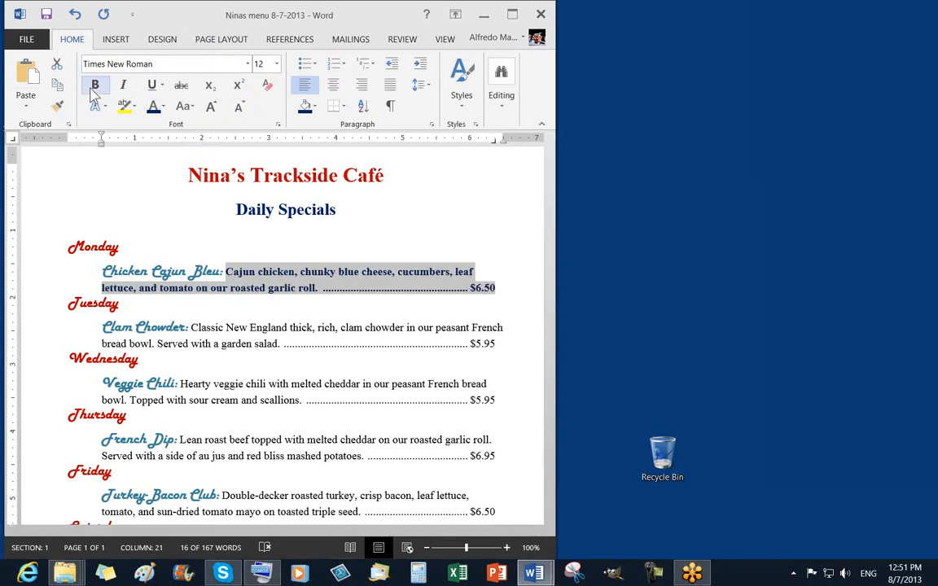
click(94, 88)
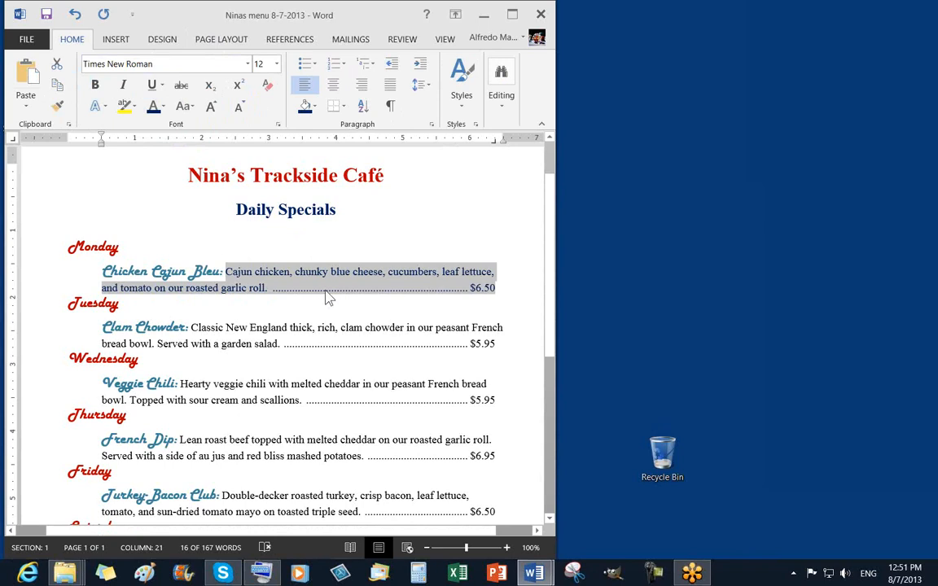
Reselect the Chicken Cajun Bleu description through its price and set its font to Eras Light ITC in bold
click(497, 298)
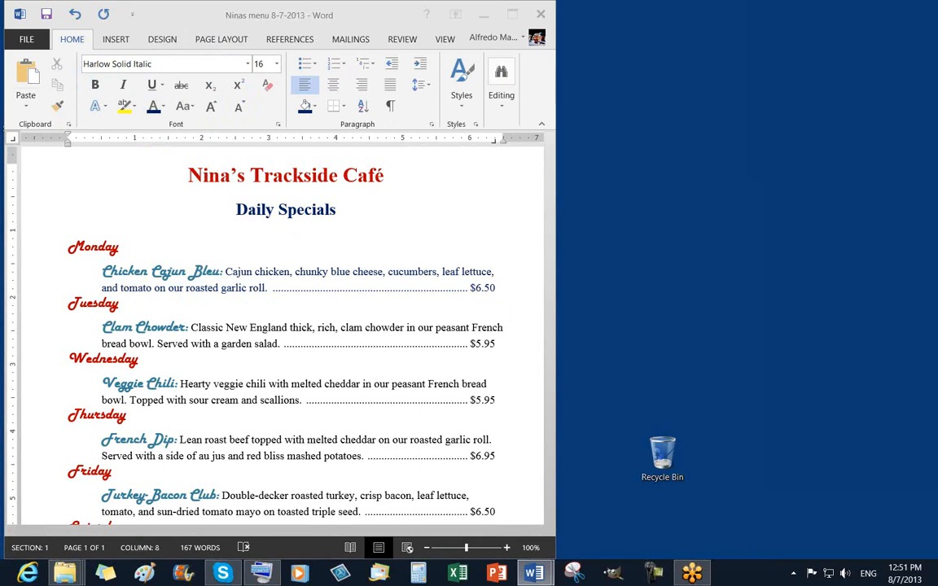
click(272, 300)
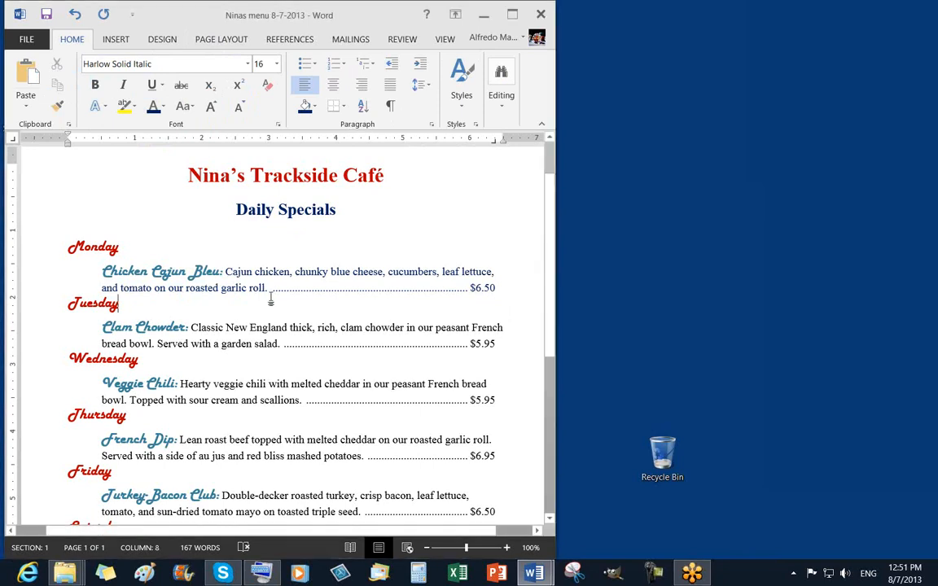
click(227, 272)
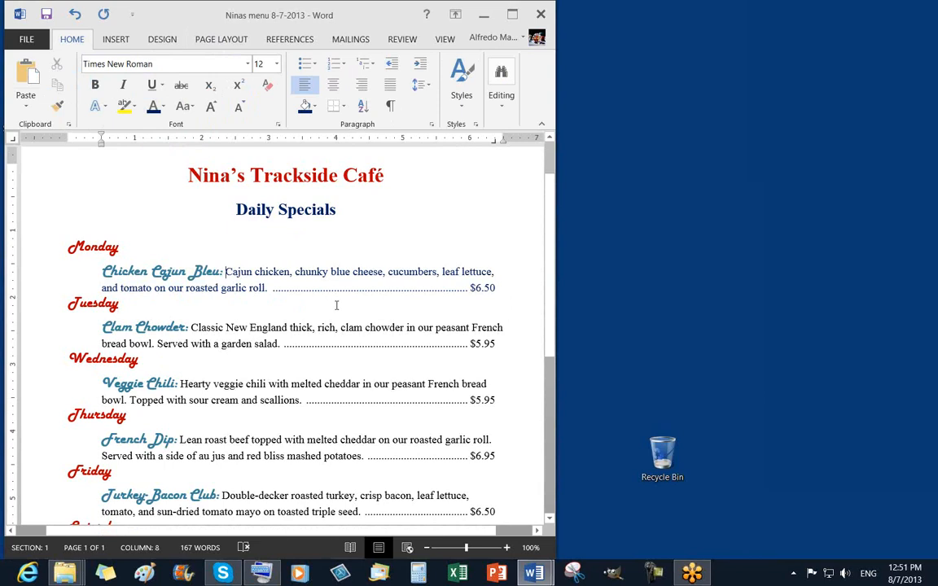
shift+click(499, 290)
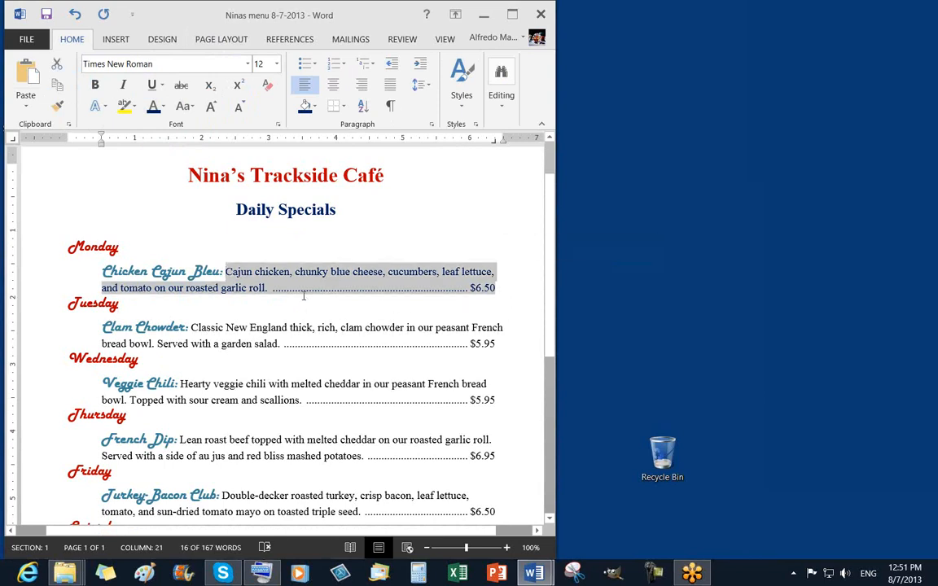
click(168, 65)
text(Eras)
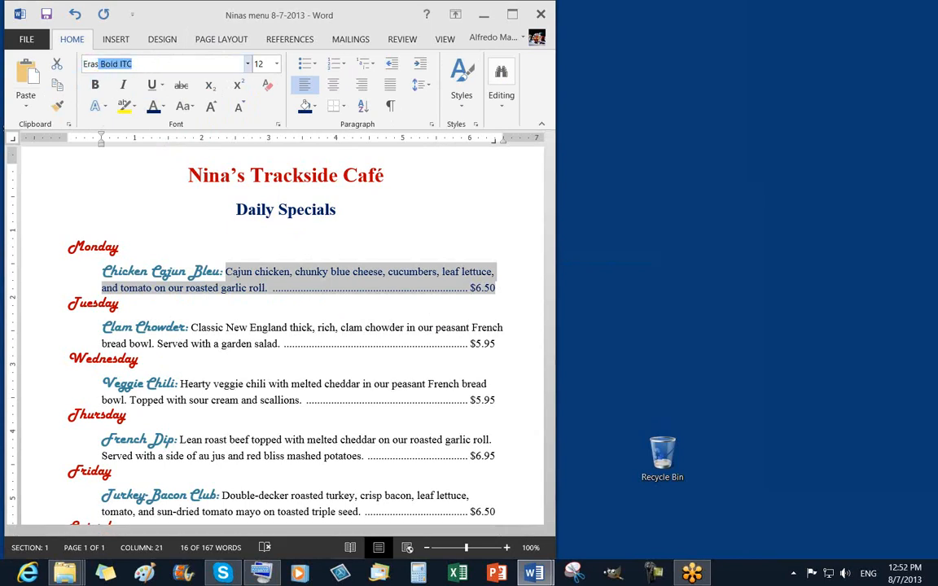
text( Light)
key(Return)
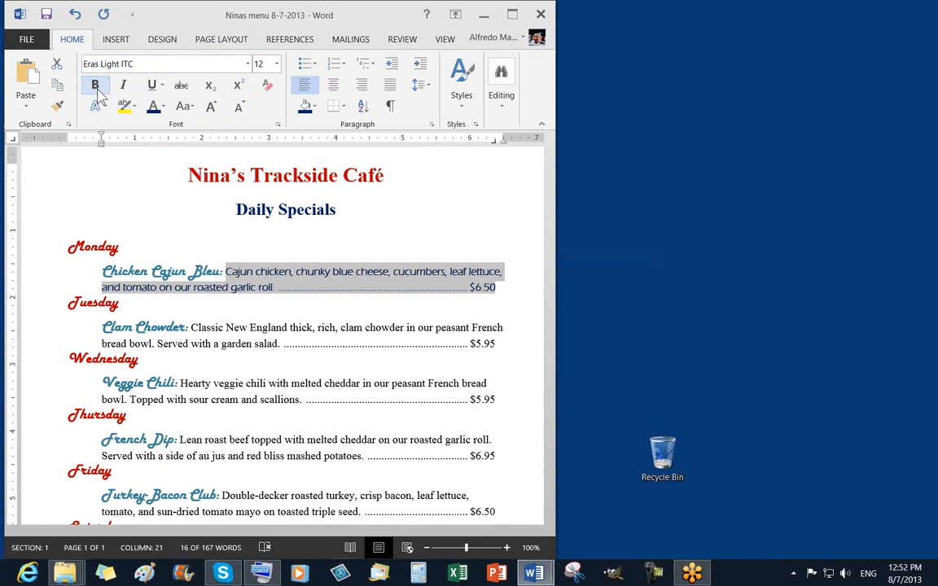
Set the font size of the bold Chicken Cajun Bleu description and price to 13, and save the menu document
click(122, 64)
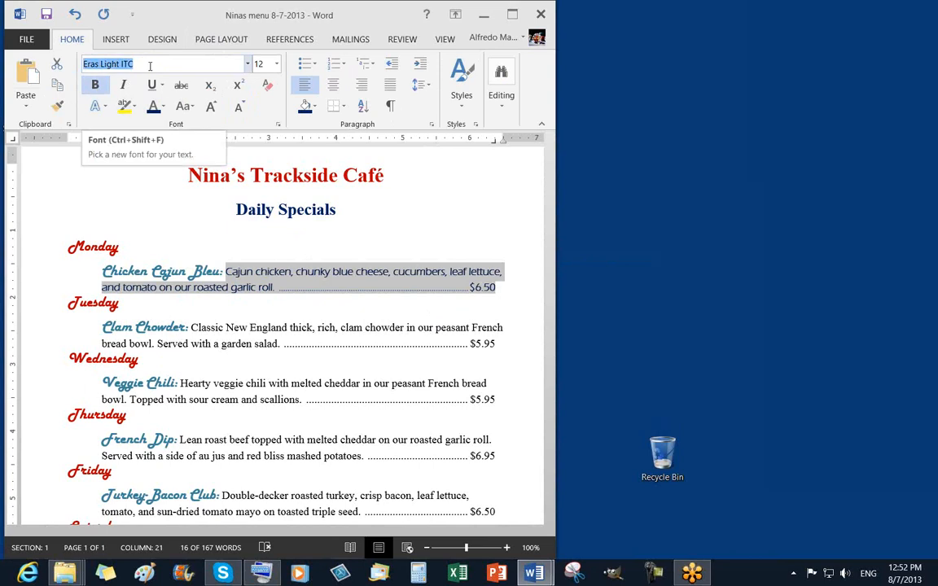
click(334, 272)
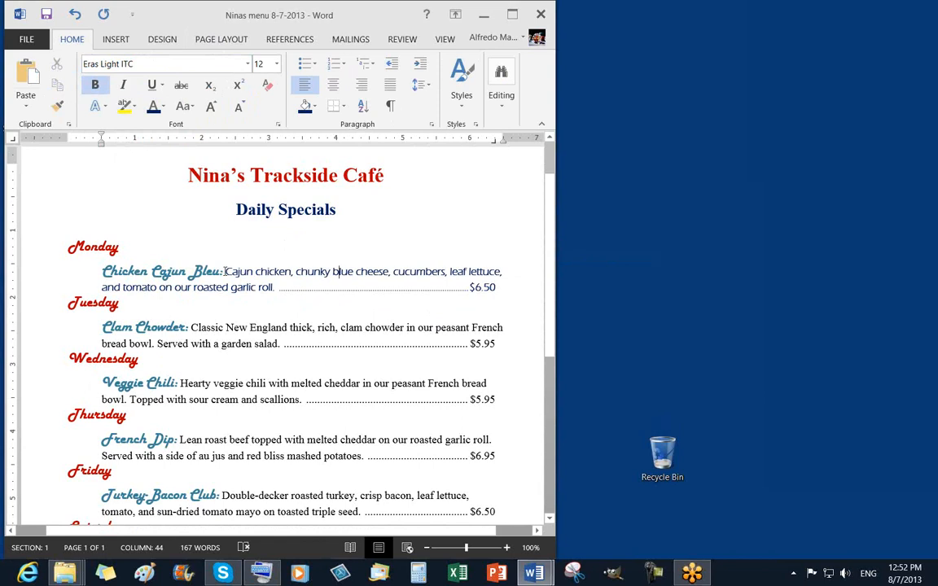
drag(226, 272, 500, 286)
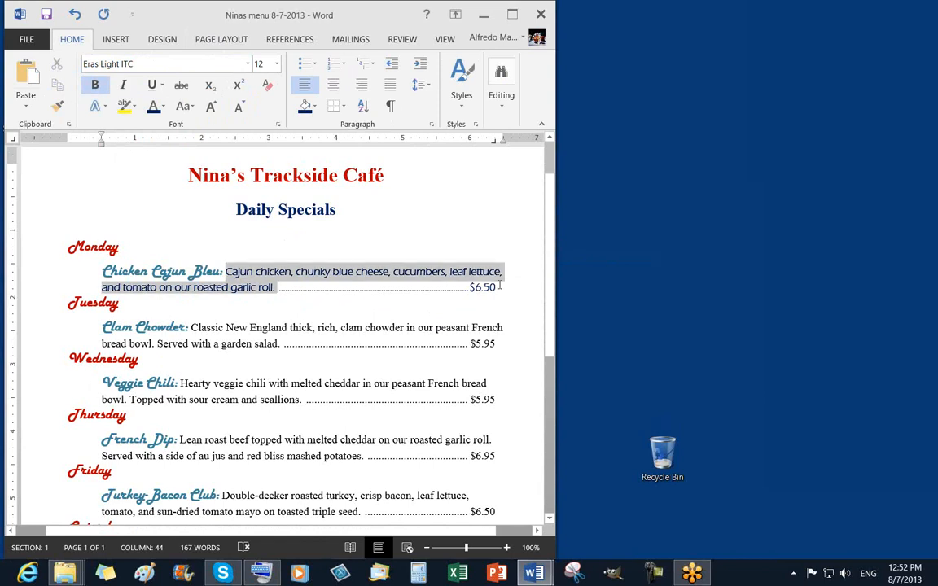
click(95, 85)
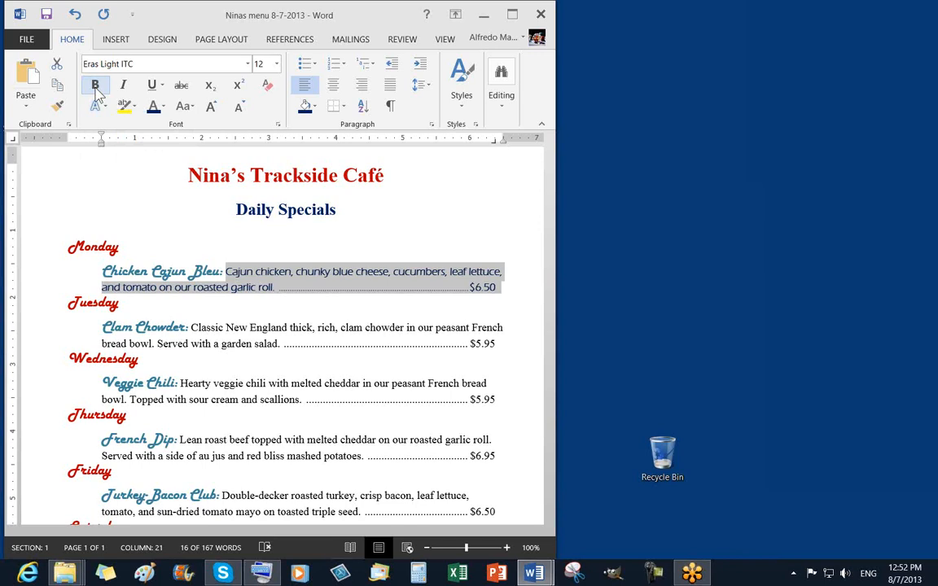
click(277, 65)
click(279, 70)
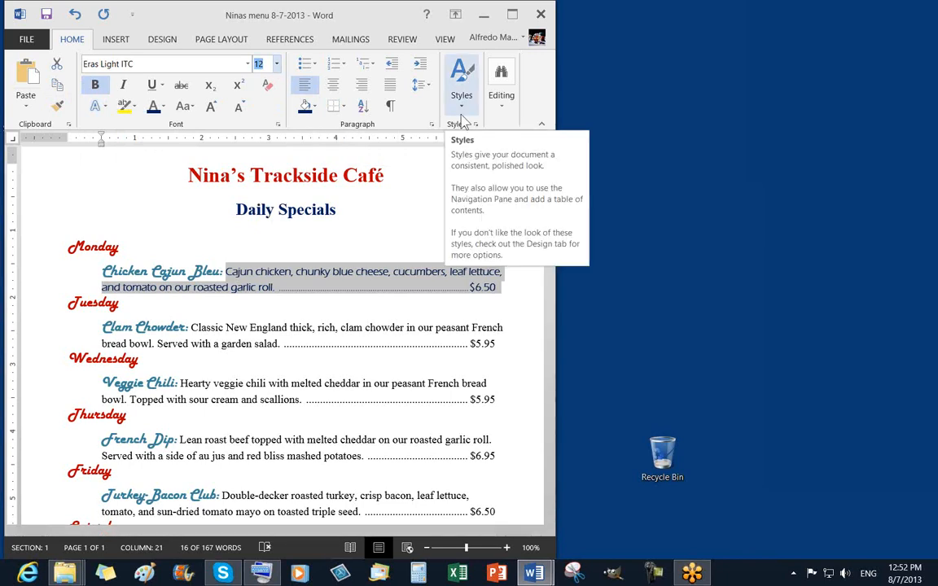
text(13)
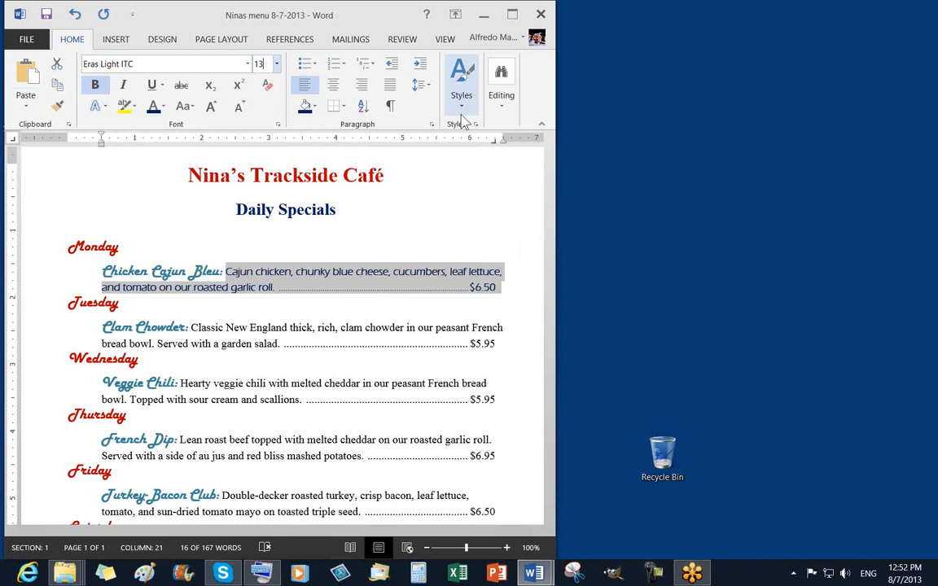
key(Return)
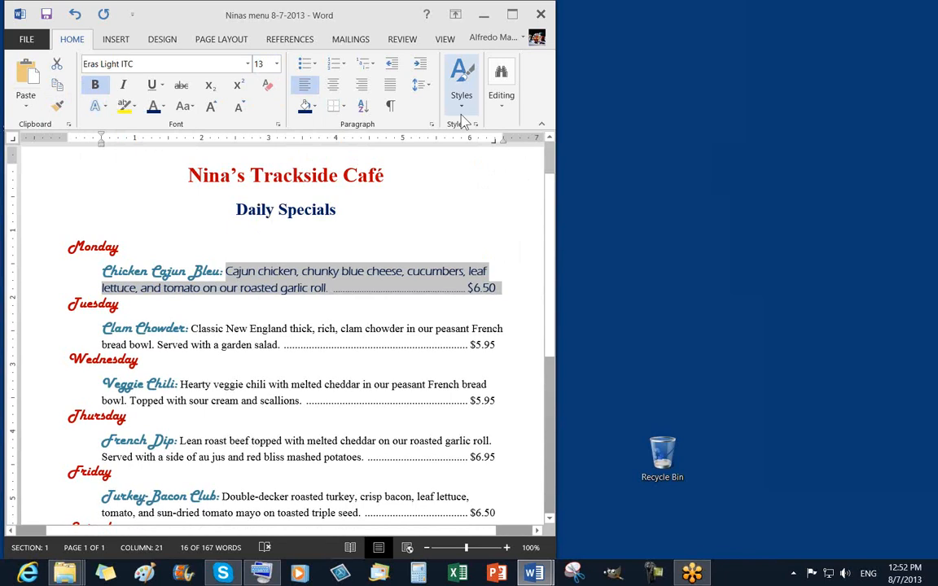
click(502, 320)
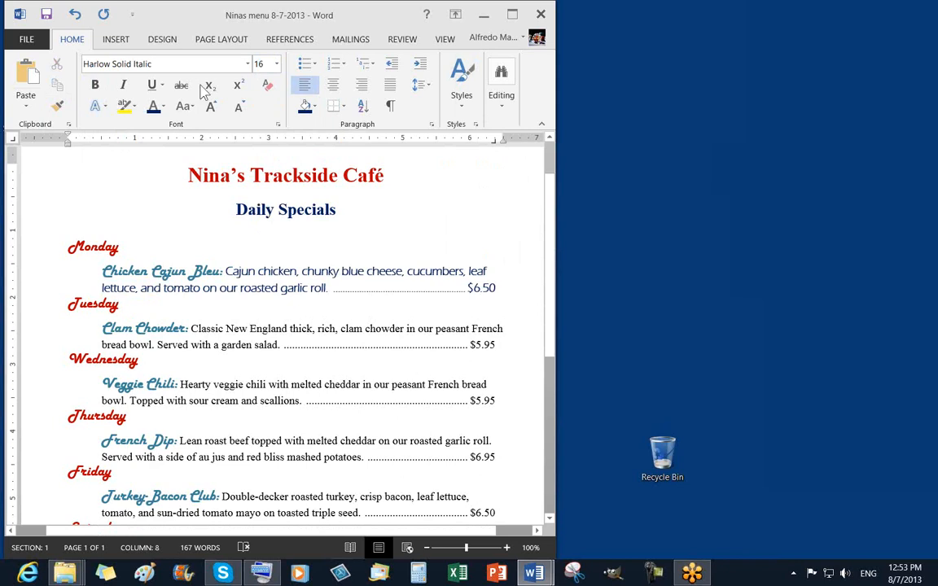
click(46, 16)
drag(258, 271, 340, 272)
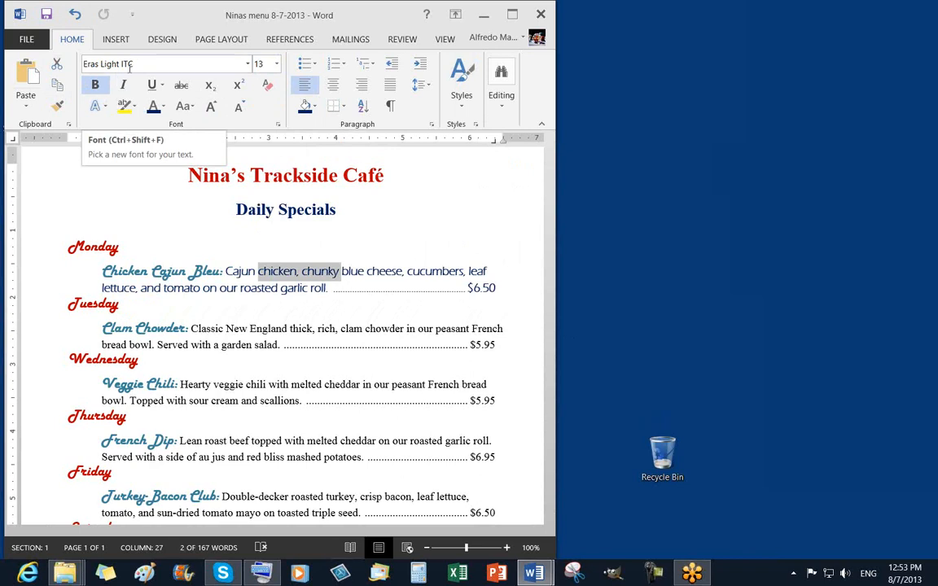
click(144, 64)
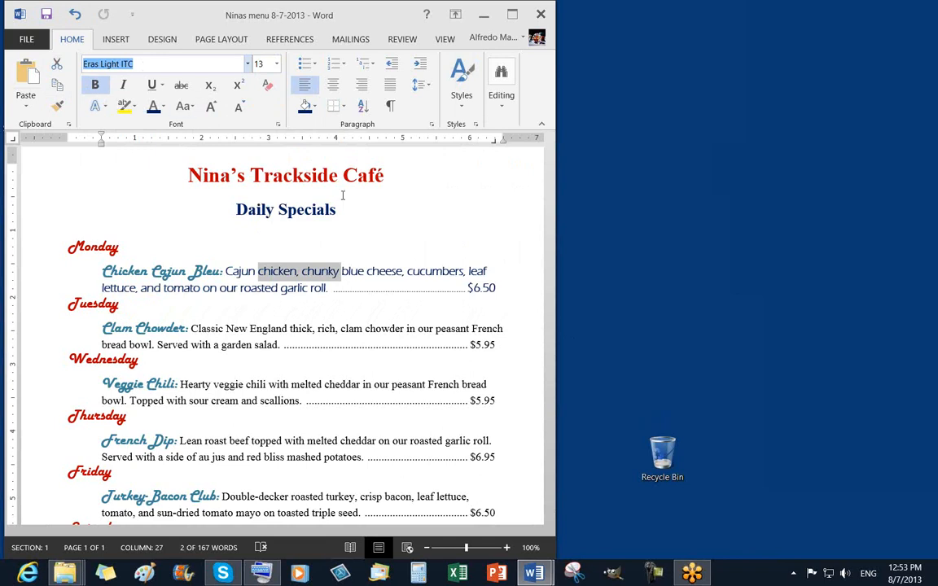
click(513, 247)
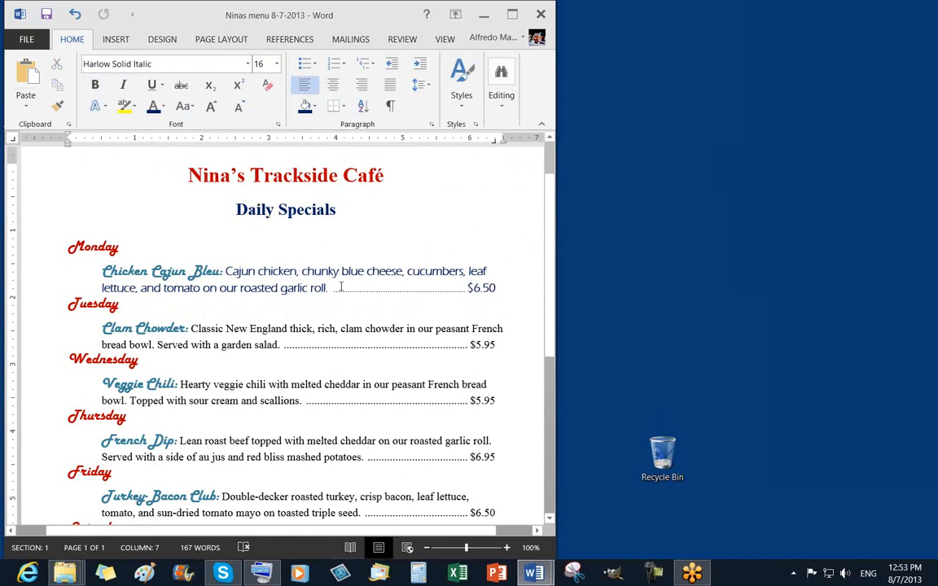
click(312, 271)
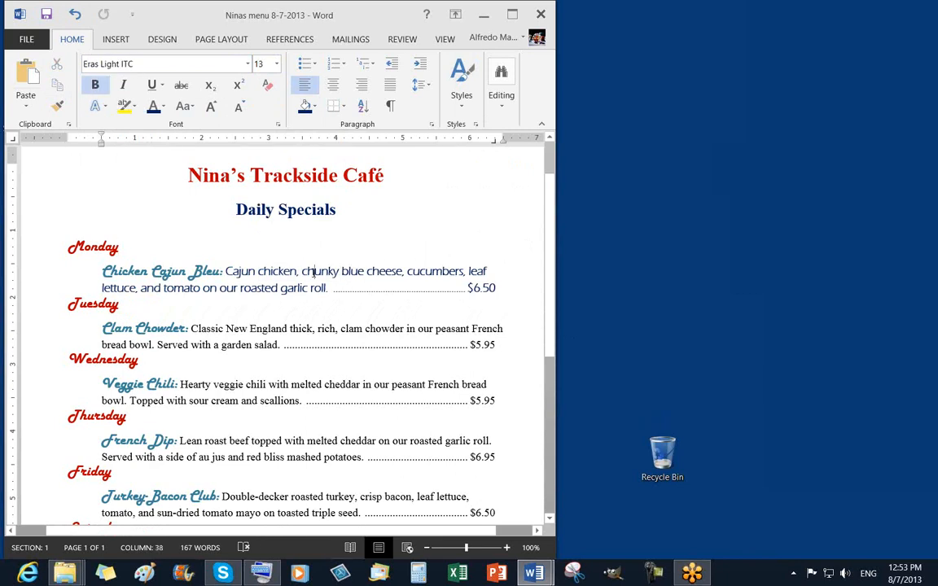
double_click(314, 272)
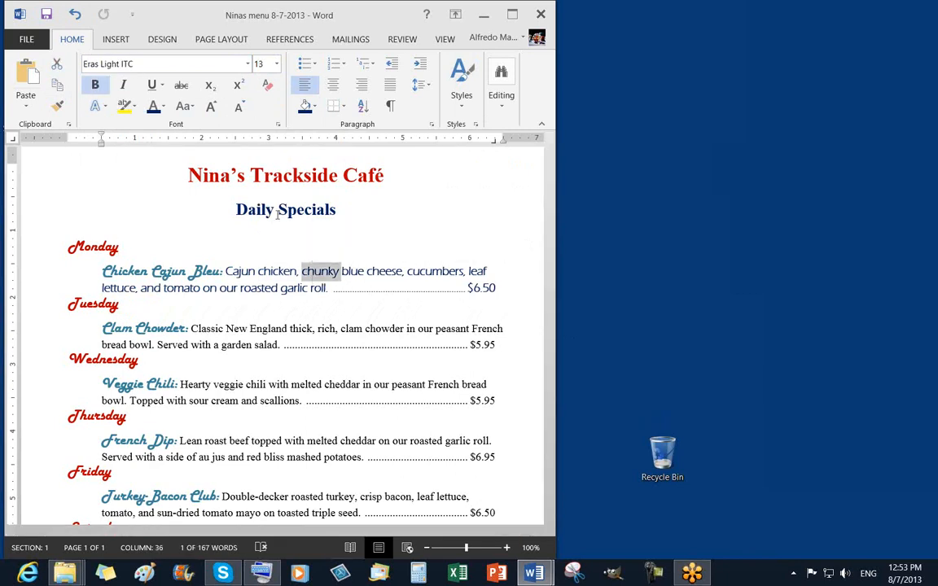
With Format Painter kept on for repeated use, copy the Chicken Cajun Bleu description formatting to the Clam Chowder and Veggie Chili descriptions and prices
double_click(271, 274)
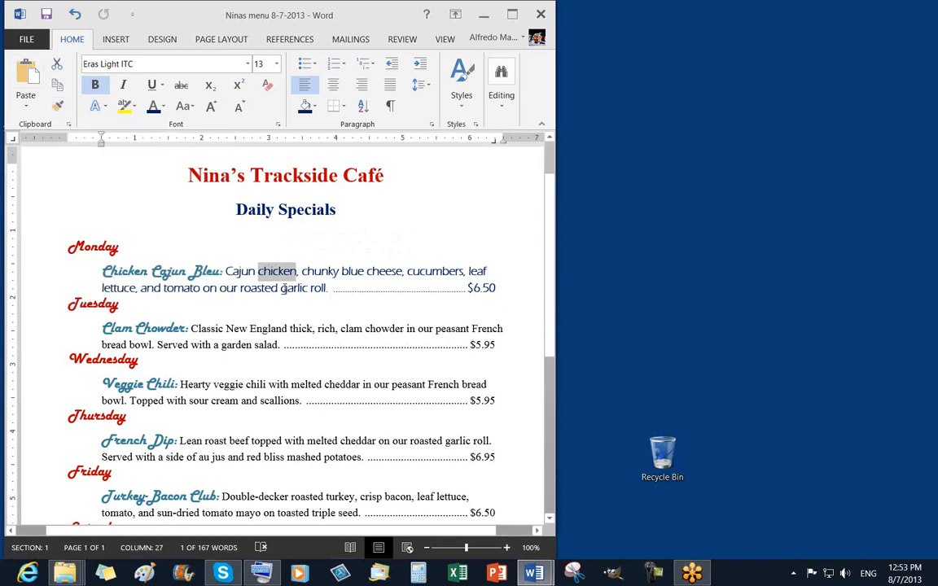
click(56, 108)
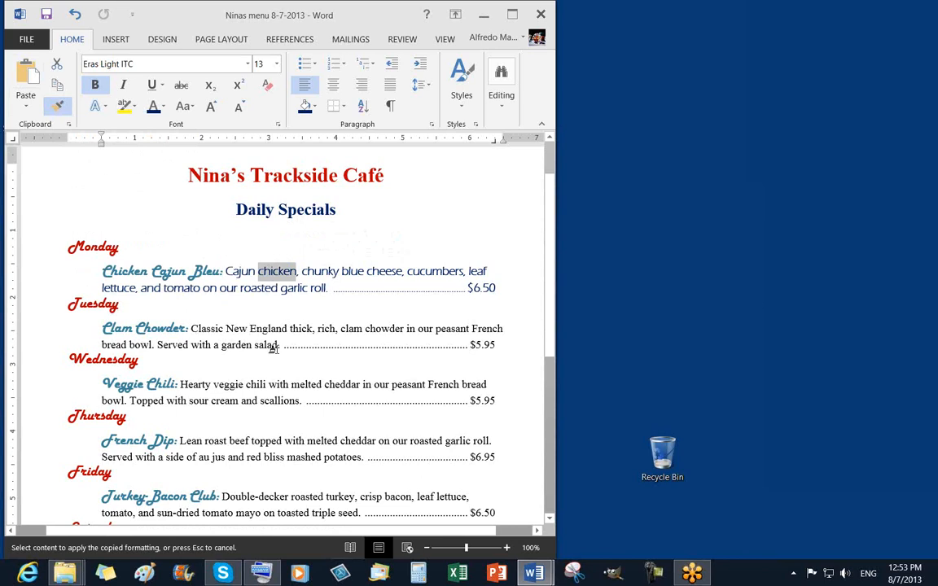
mouse_move(191, 328)
mouse_down()
mouse_move(424, 354)
mouse_move(498, 348)
mouse_up()
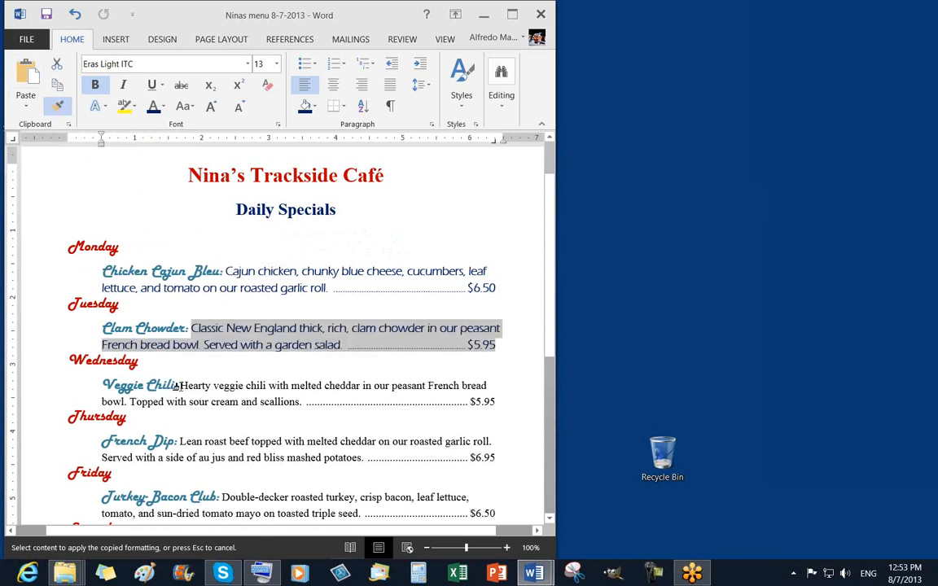
mouse_move(180, 386)
mouse_down()
mouse_move(456, 390)
mouse_move(496, 403)
mouse_up()
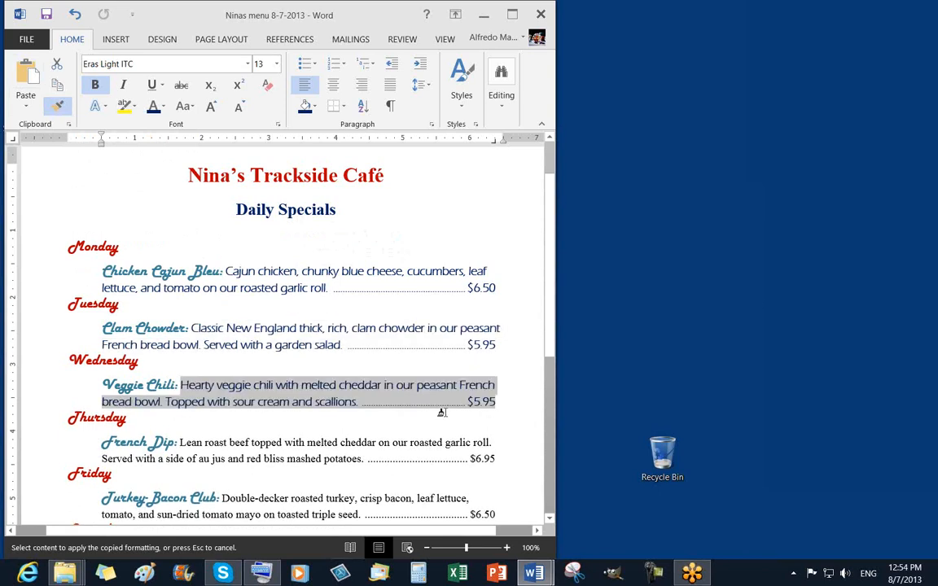
Apply the copied description formatting to the French Dip and Turkey-Bacon Club descriptions, through their prices
scroll(226, 411, down, 2)
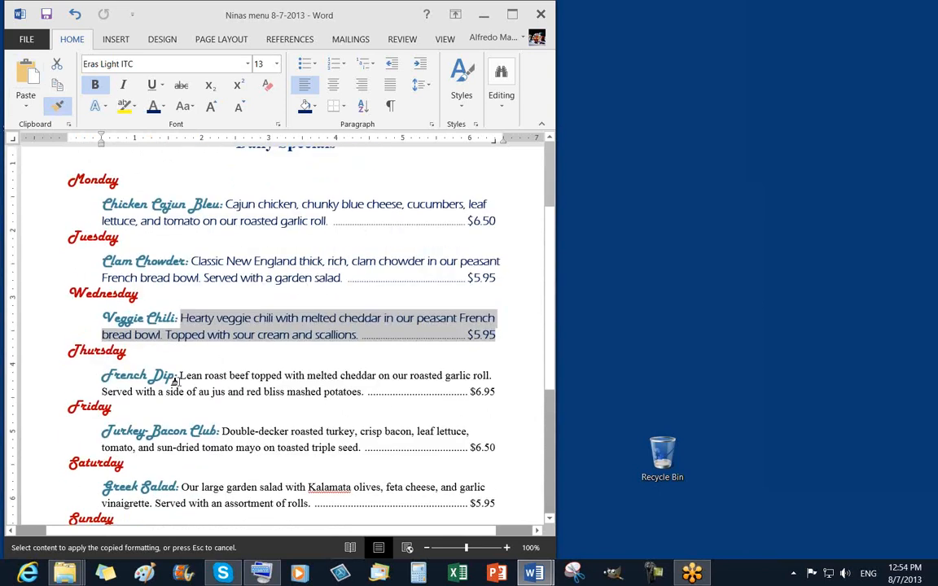
mouse_move(178, 375)
mouse_down()
mouse_move(315, 391)
mouse_move(494, 392)
mouse_up()
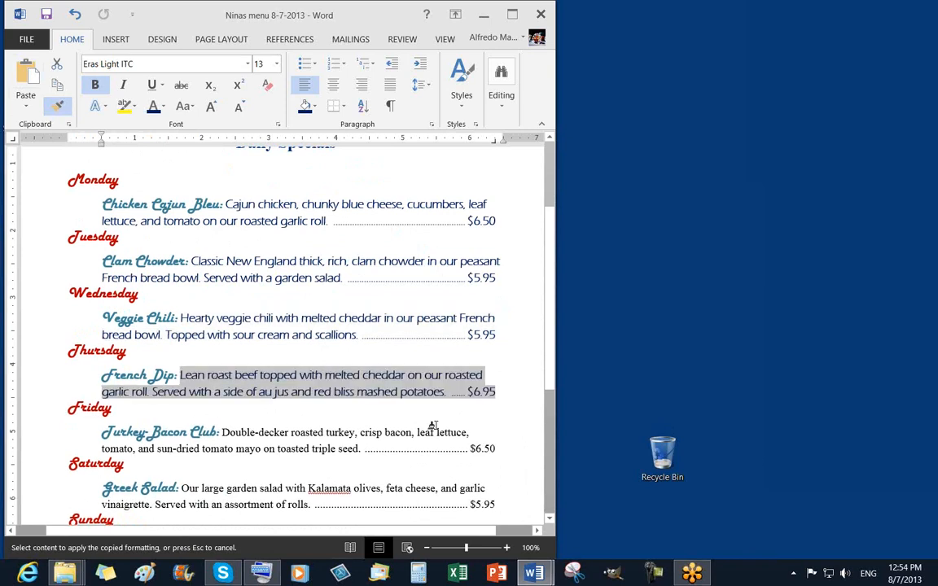
scroll(429, 426, down, 2)
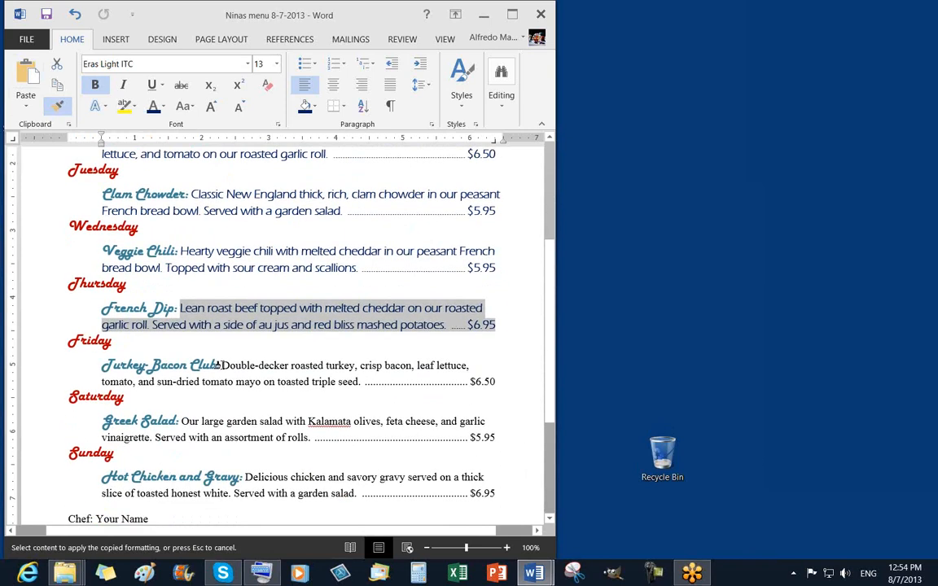
drag(221, 365, 500, 388)
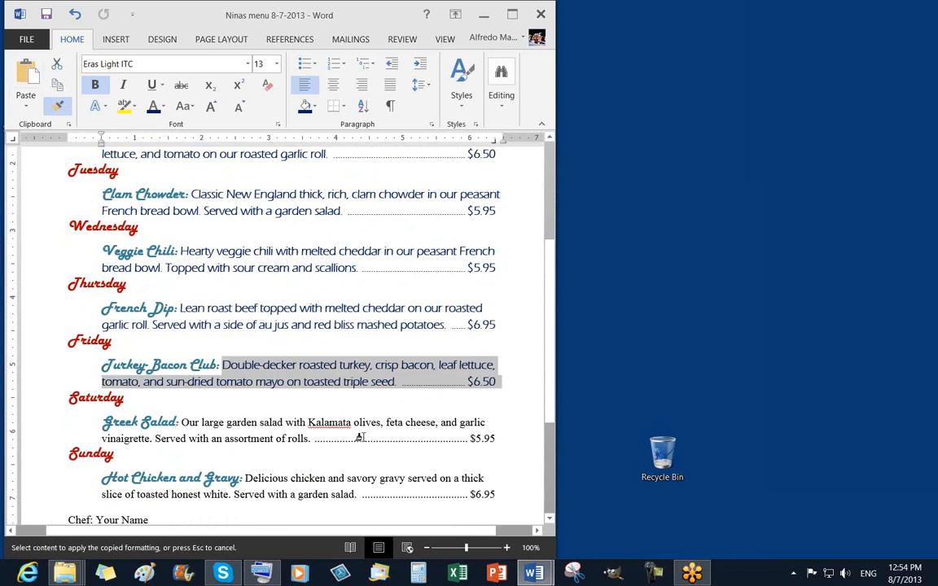
Apply the copied formatting to the Greek Salad and Hot Chicken and Gravy descriptions, through their prices, and turn off Format Painter
drag(183, 422, 498, 440)
scroll(268, 413, down, 2)
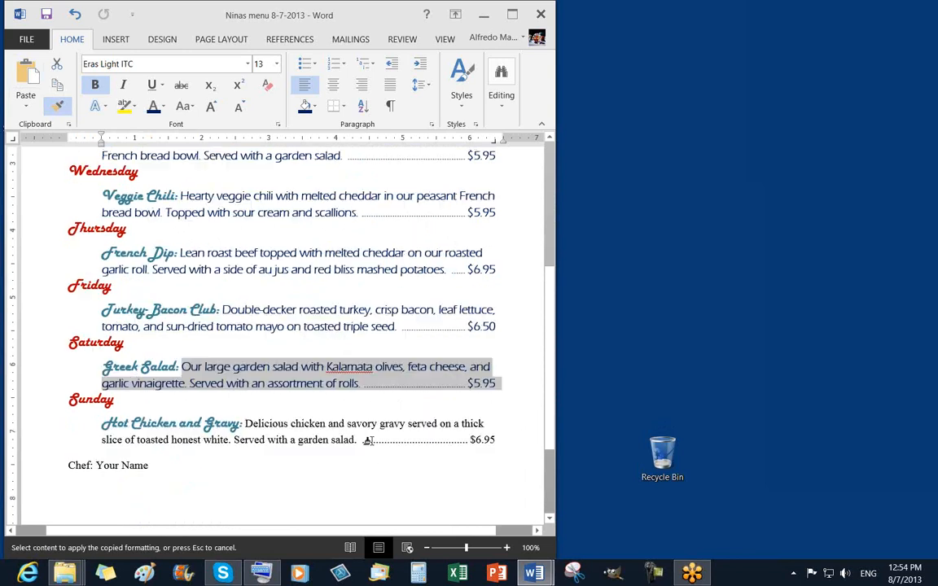
mouse_move(244, 412)
mouse_down()
mouse_move(368, 414)
mouse_move(502, 437)
mouse_up()
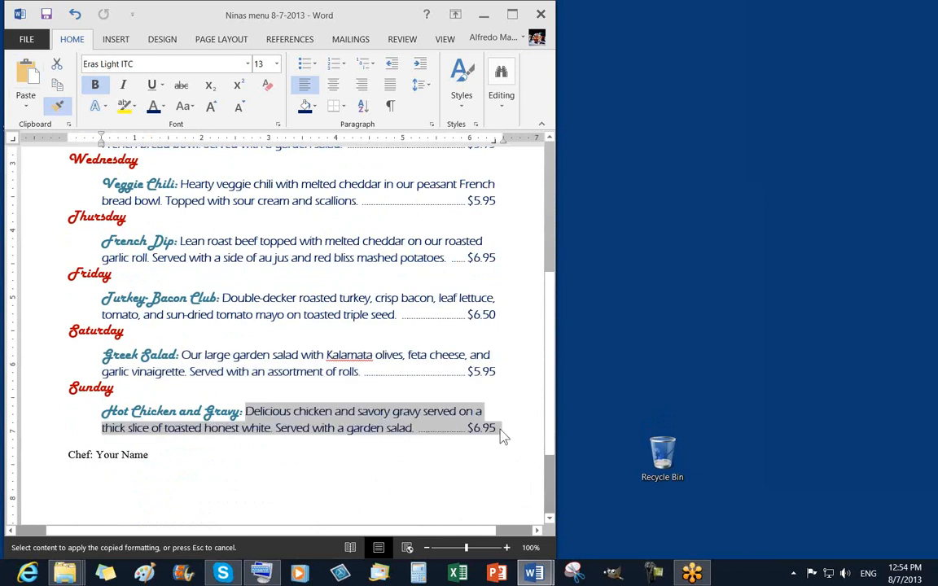
click(57, 106)
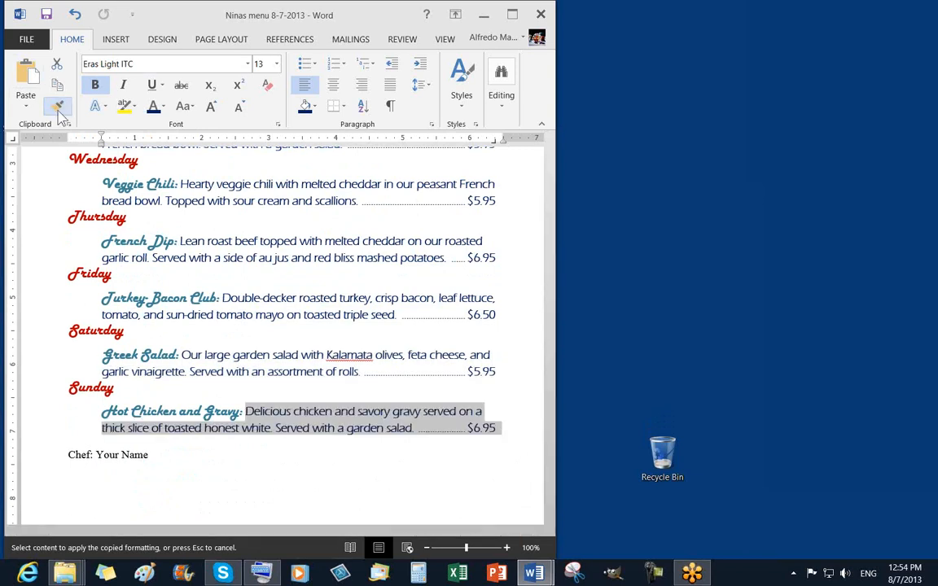
click(362, 384)
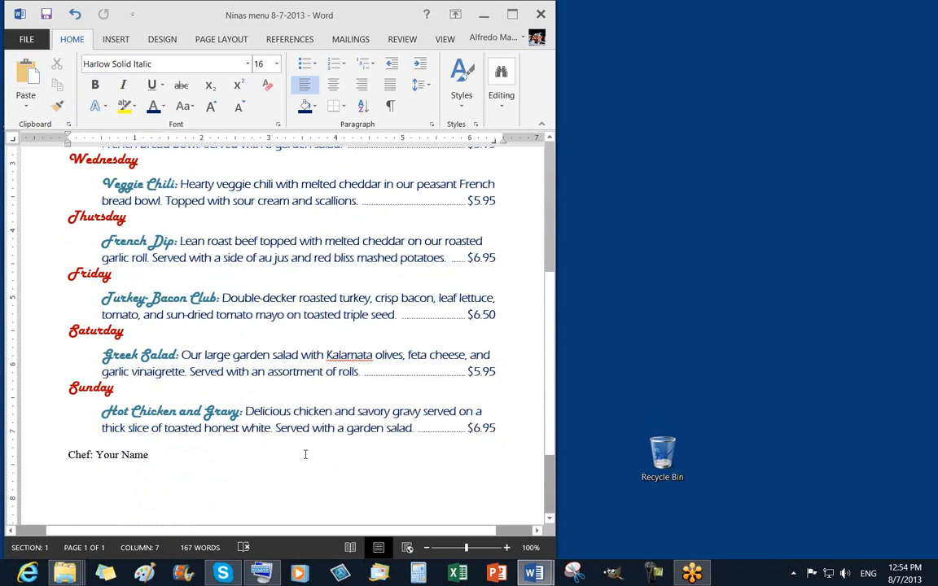
Save the menu document with all the dish descriptions formatted
scroll(355, 461, up, 1)
scroll(356, 461, up, 3)
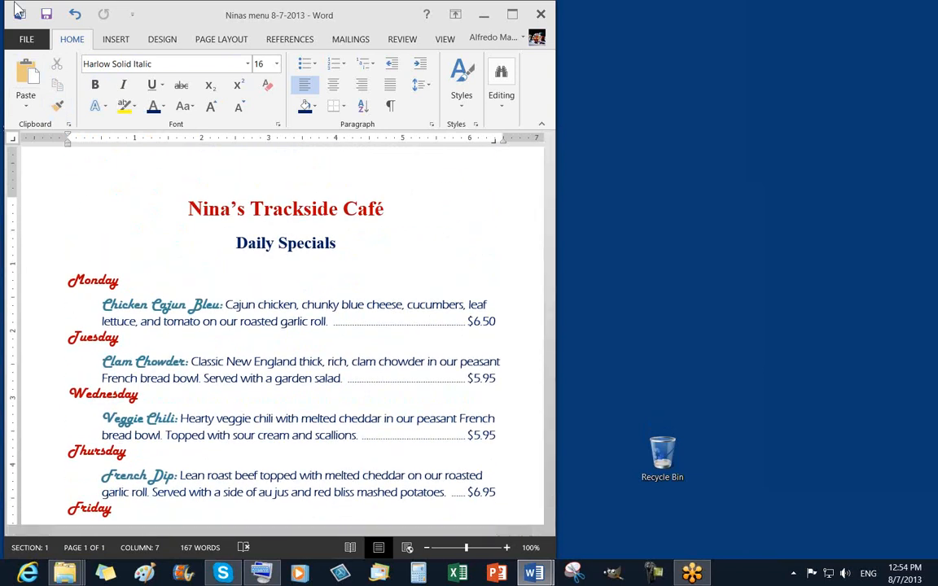
click(46, 14)
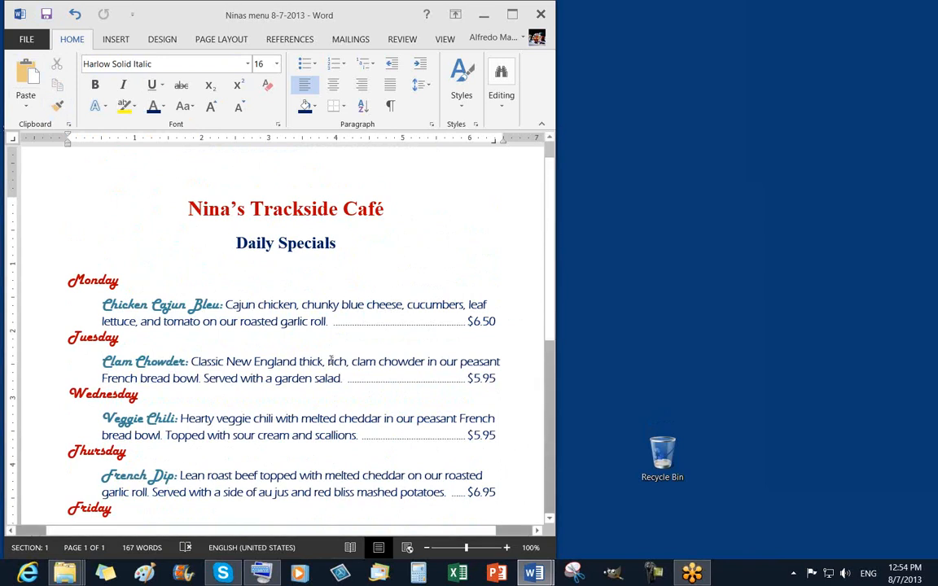
Right-align the "Chef: Your Name" line at the end of the menu and insert a blank line above it
scroll(404, 355, down, 3)
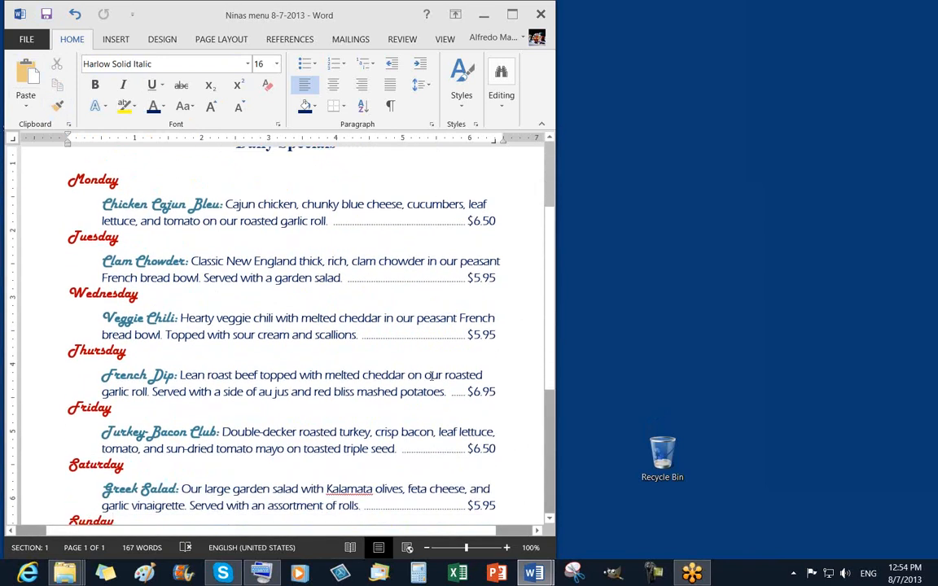
scroll(432, 376, down, 3)
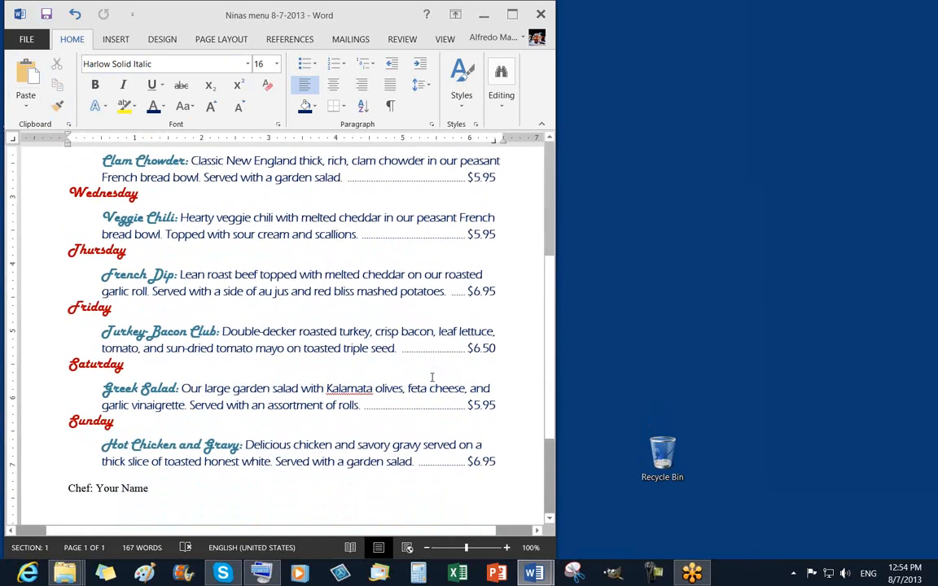
scroll(427, 377, down, 2)
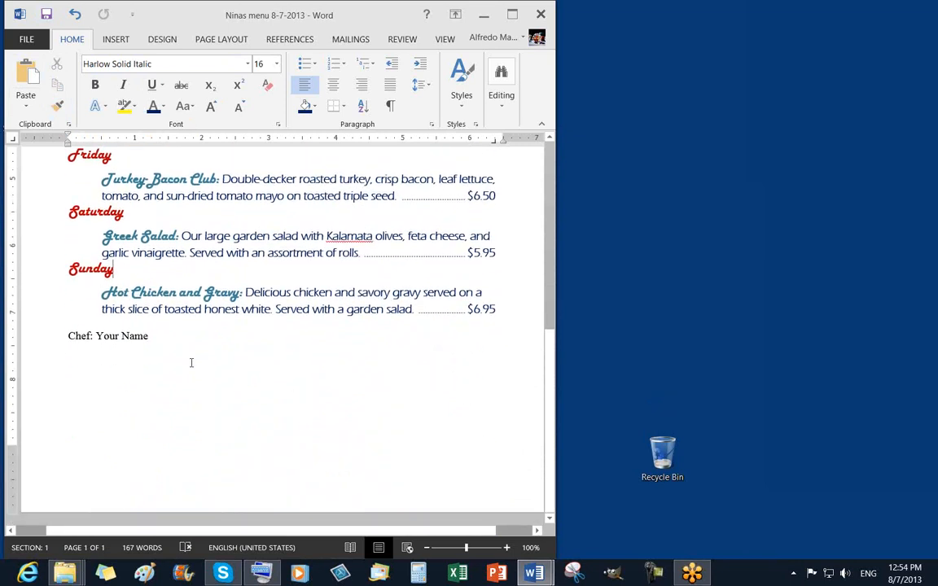
click(68, 335)
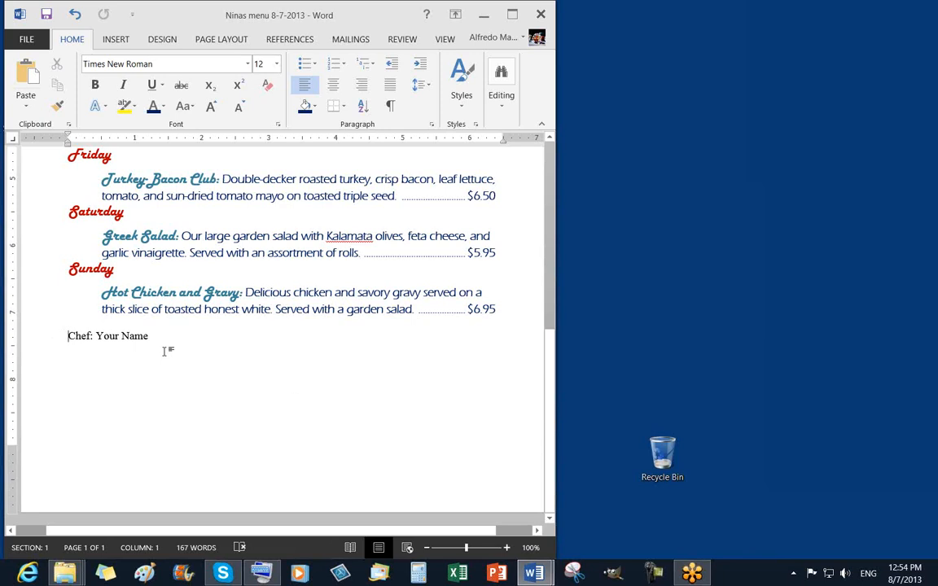
key(ctrl+r)
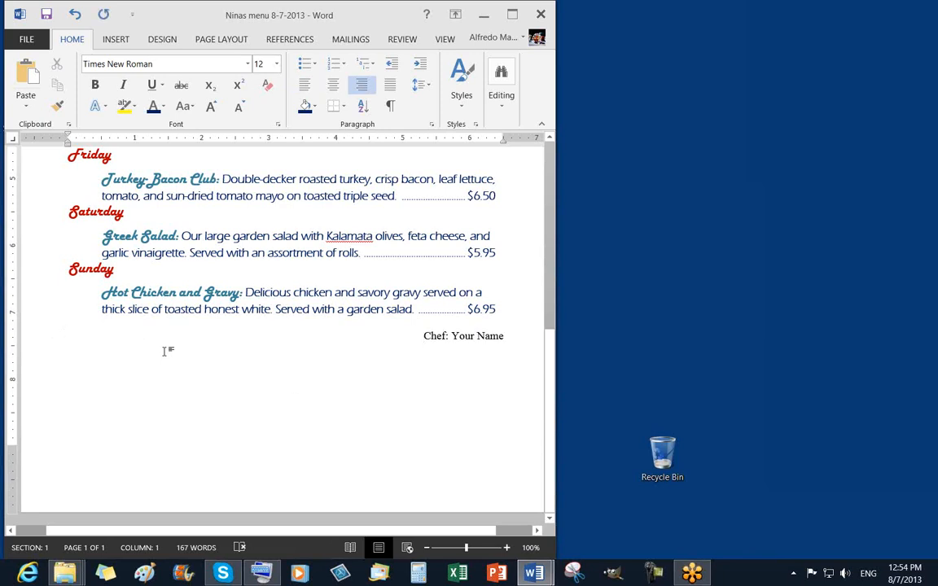
key(Return)
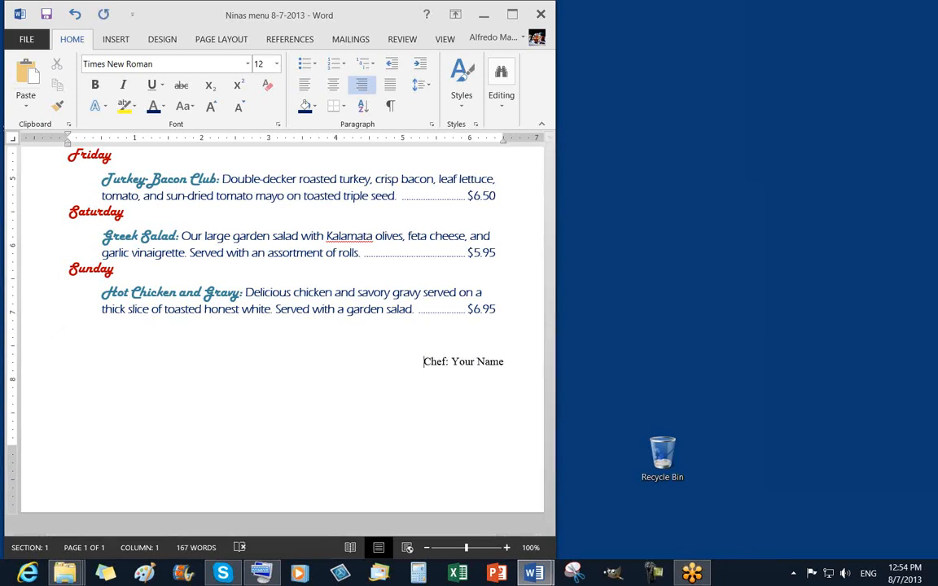
Remove the colon after "Chef" and move "Your Name" onto its own line below
key(Right)
key(Right)
key(Right)
key(BackSpace)
key(BackSpace)
key(Return)
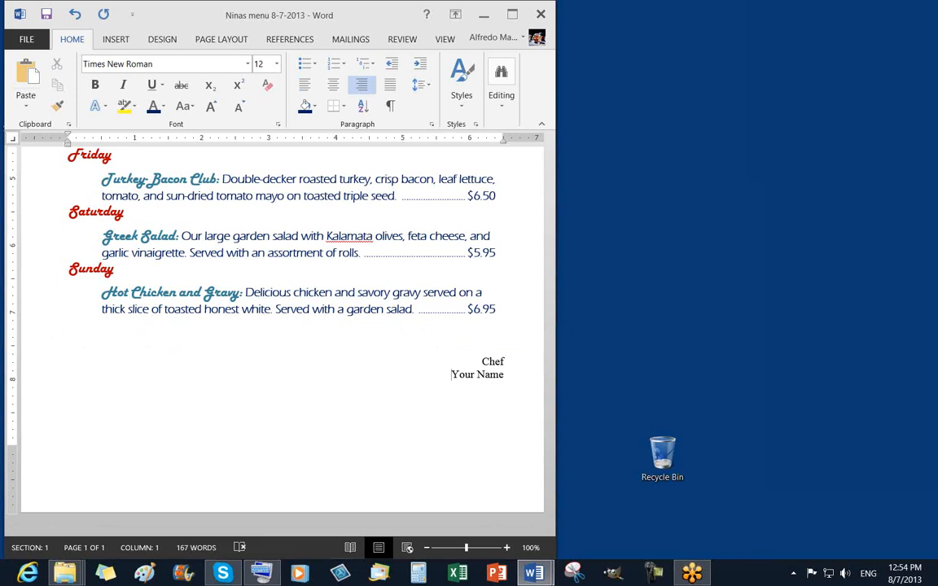
Replace the "Your Name" placeholder below "Chef" with the chef's full name
key(shift+Right)
key(shift+Right)
key(shift+Right)
key(shift+Right)
key(shift+Right)
key(shift+Right)
key(shift+Right)
key(shift+Right)
key(shift+Right)
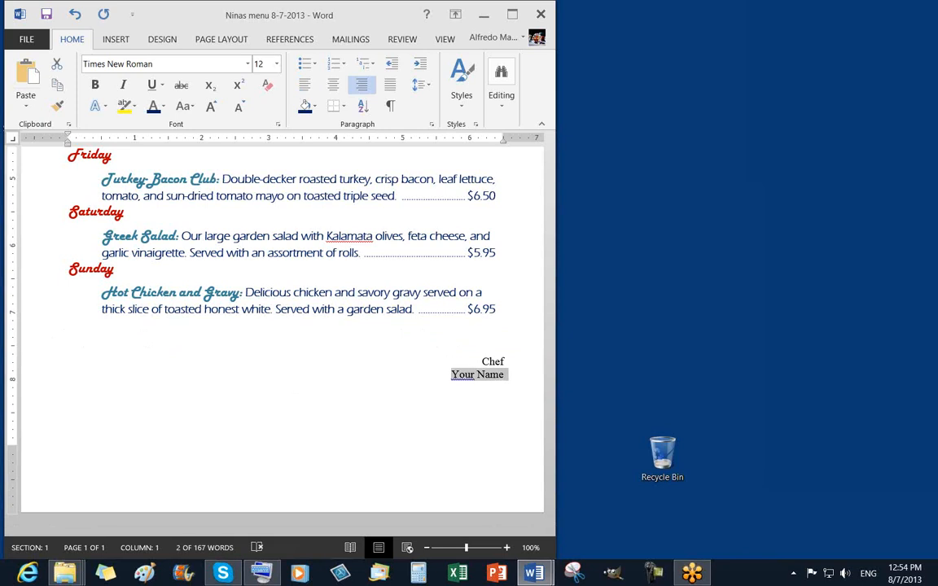
text(amm)
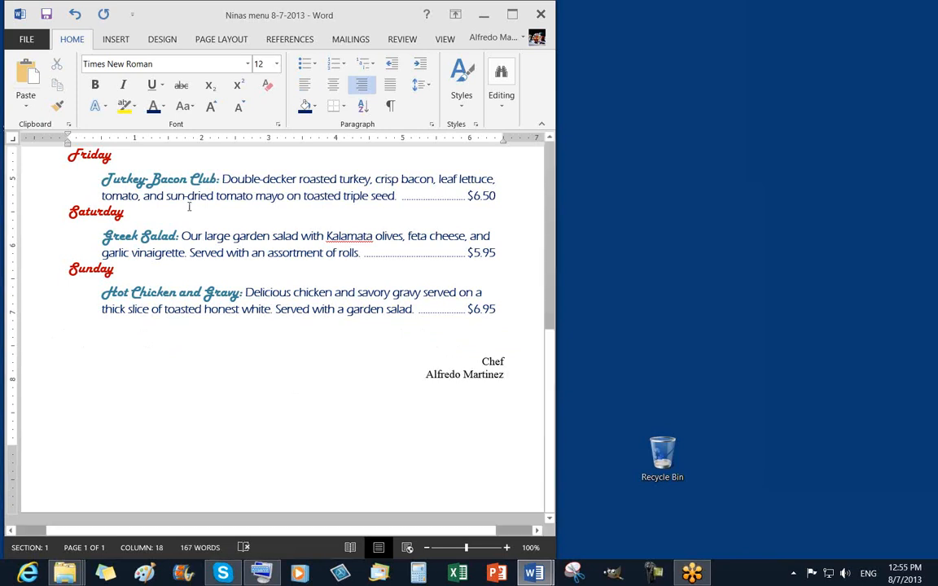
Insert one more blank line above the "Chef" line and save the menu document
click(481, 361)
key(Return)
click(393, 295)
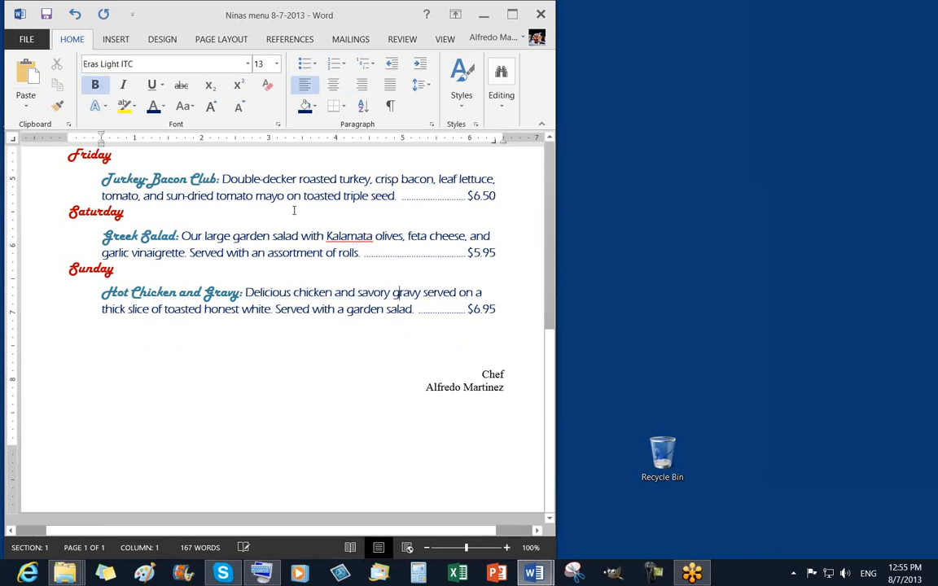
click(45, 20)
Set the document zoom to Whole page and save the menu document
scroll(292, 320, up, 1)
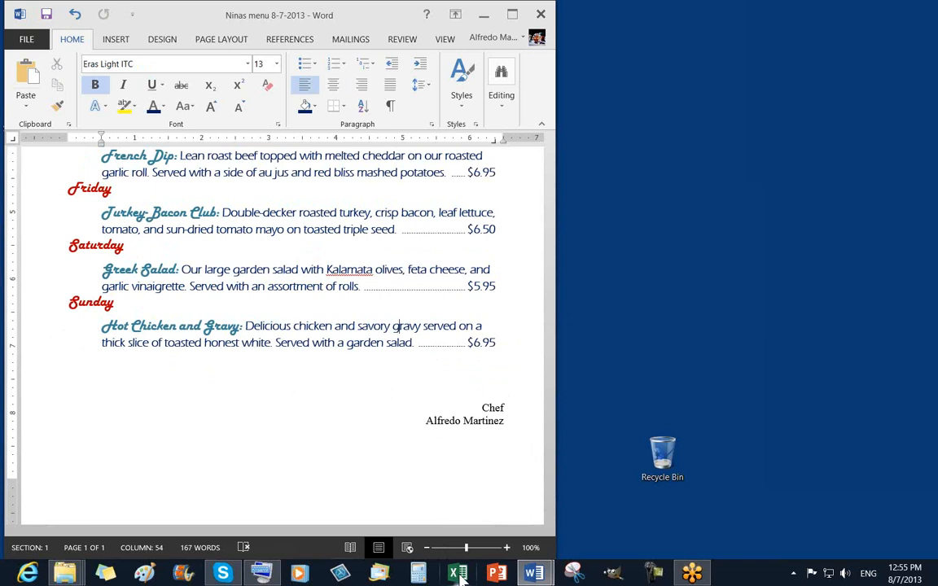
click(530, 550)
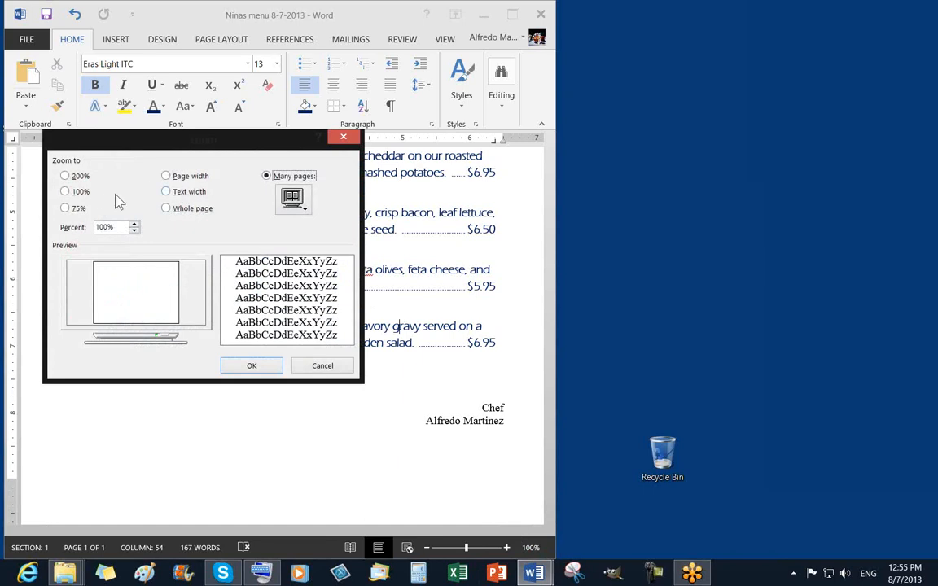
click(196, 210)
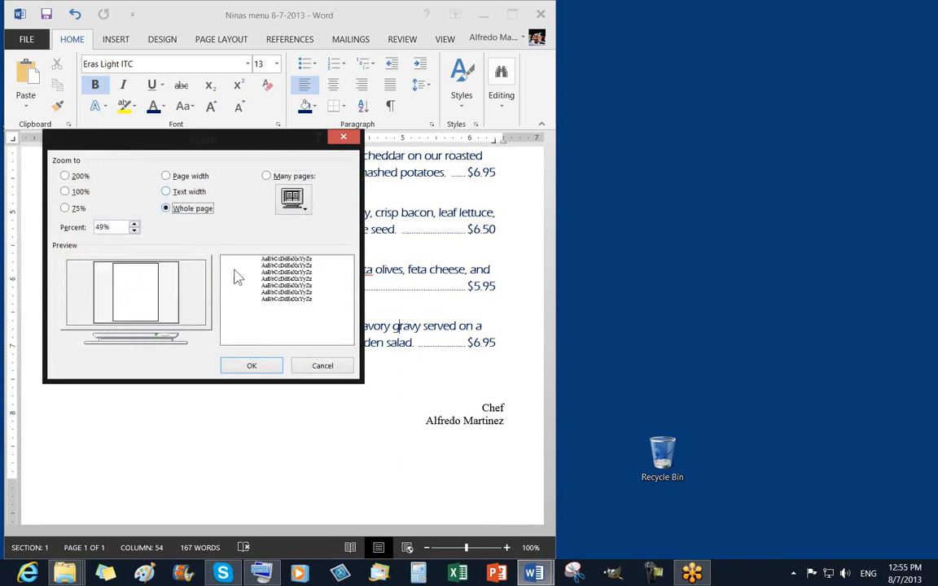
click(252, 367)
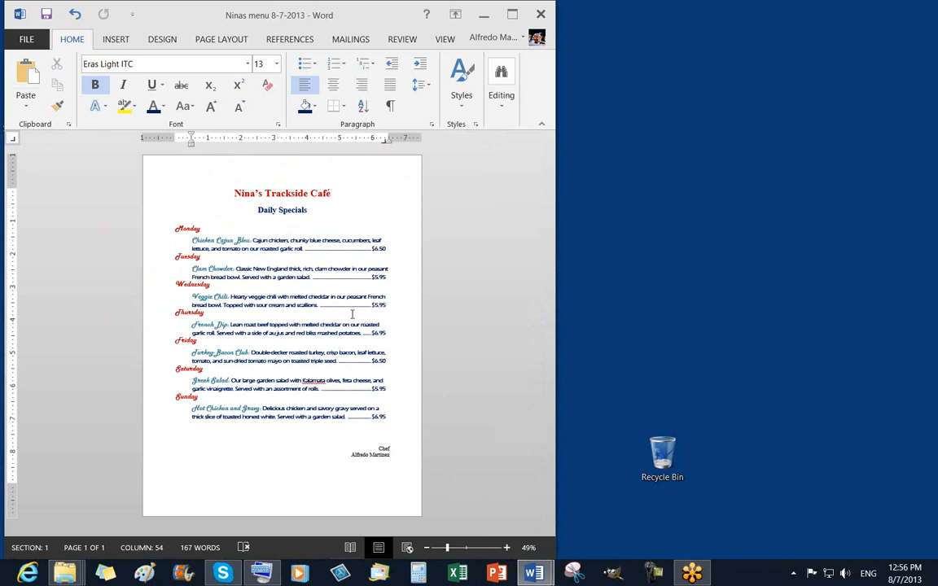
click(327, 210)
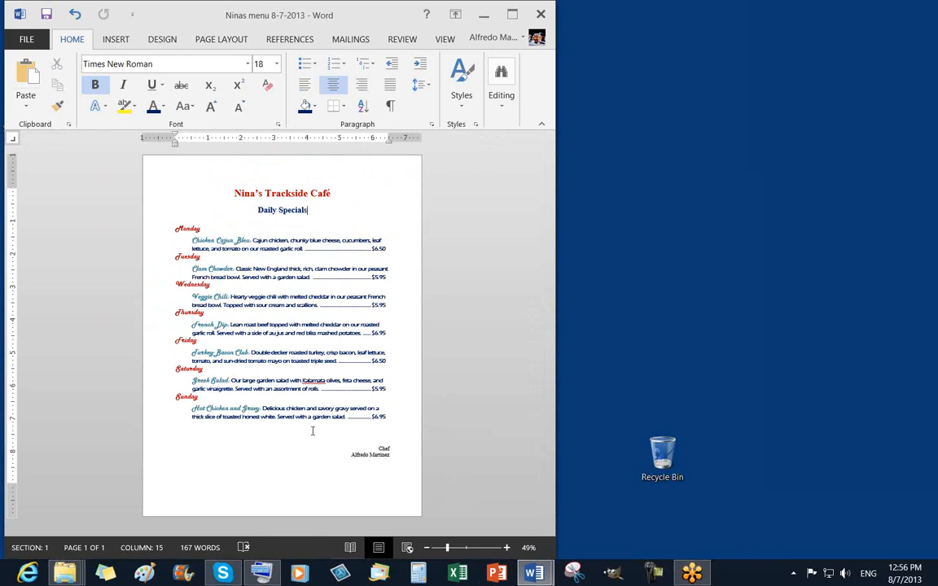
click(47, 15)
Enlarge the "Nina's Trackside Café" title to 36 pt
click(159, 194)
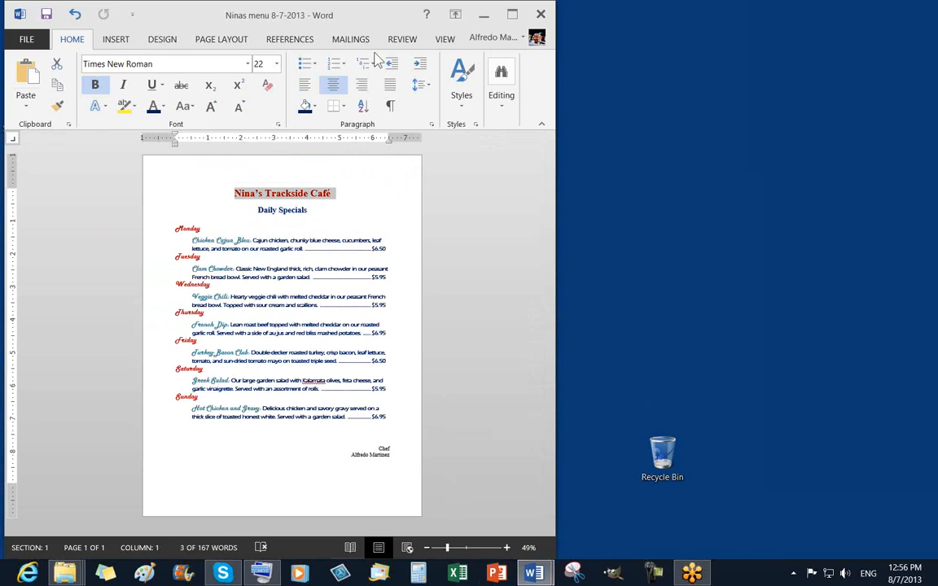
click(211, 107)
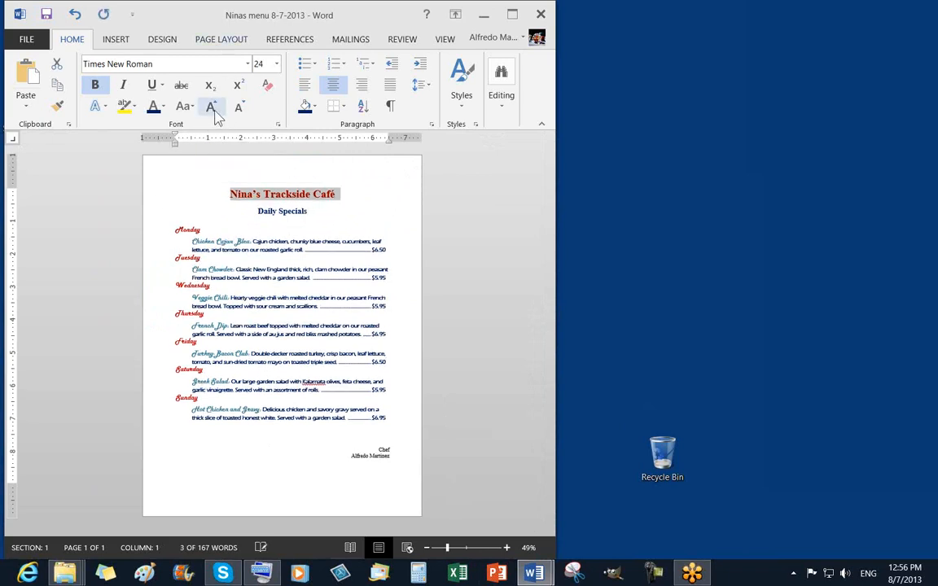
click(211, 107)
click(211, 106)
click(211, 107)
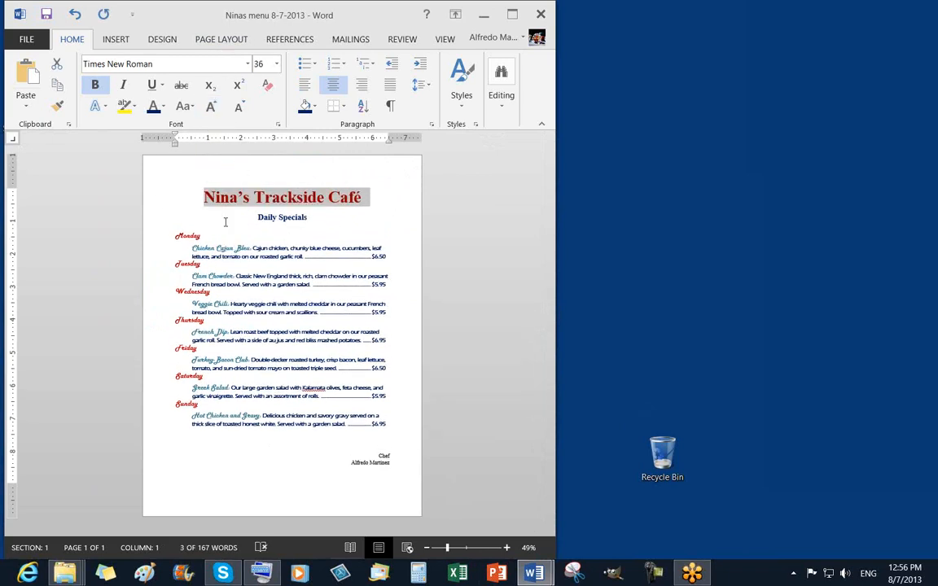
Enlarge the "Daily Specials" subtitle to 24 pt
click(317, 219)
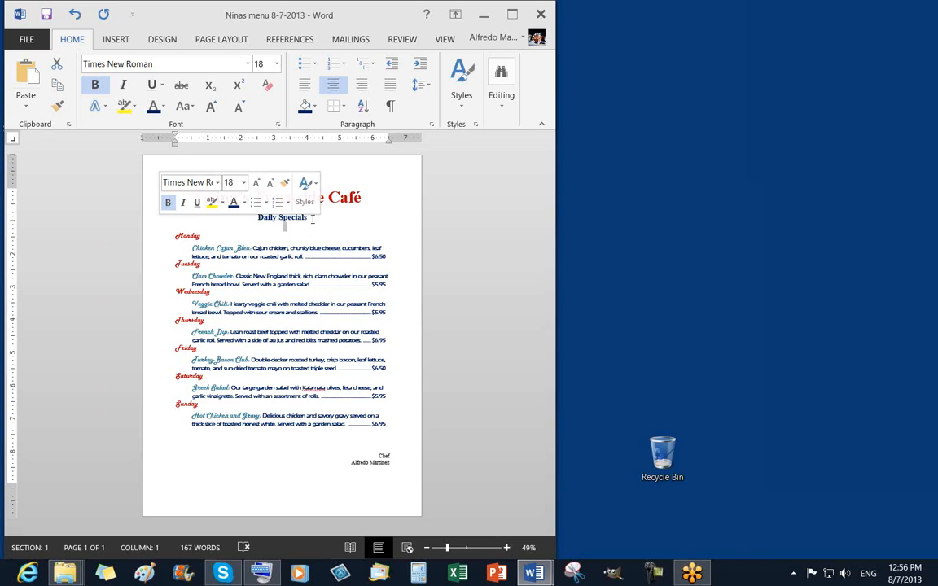
drag(318, 219, 255, 218)
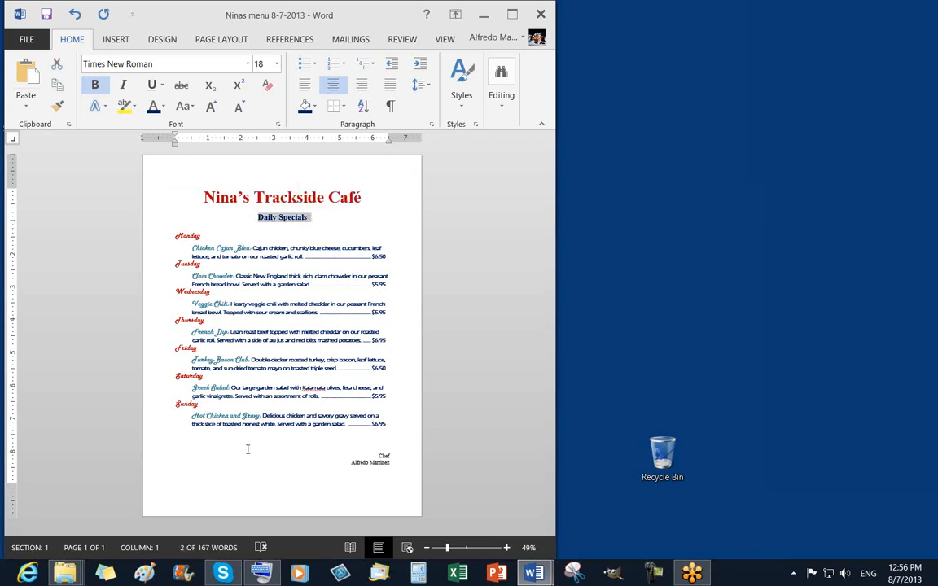
click(211, 108)
click(211, 108)
click(211, 108)
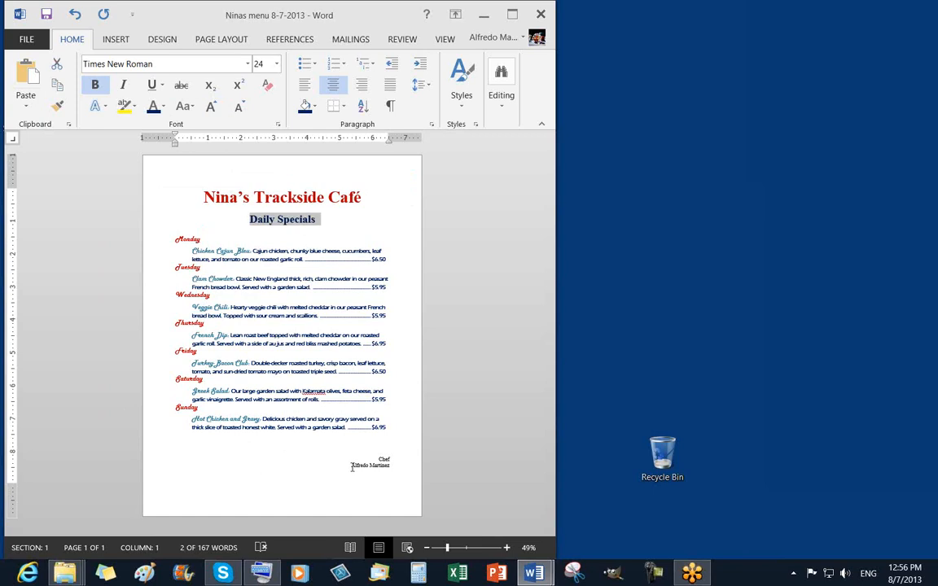
click(204, 380)
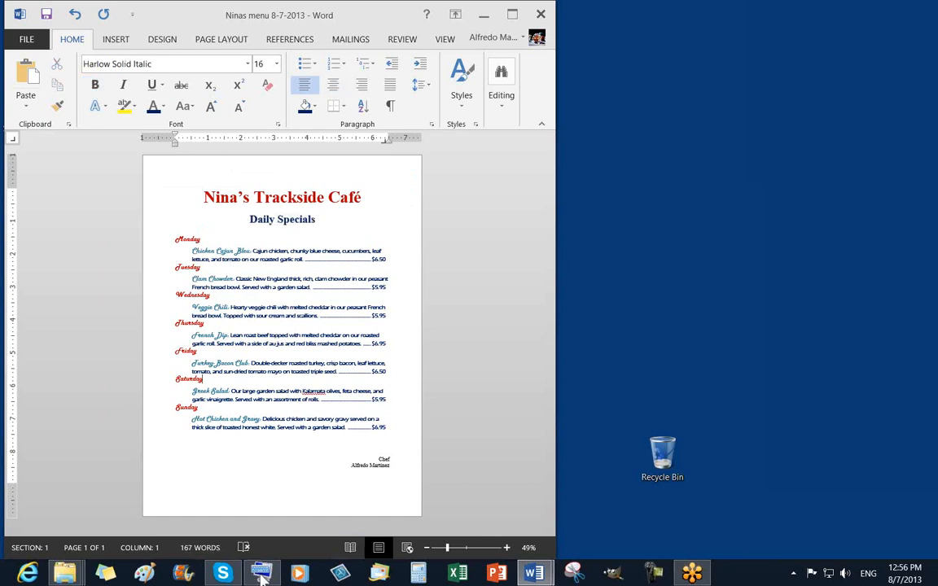
mouse_move(259, 575)
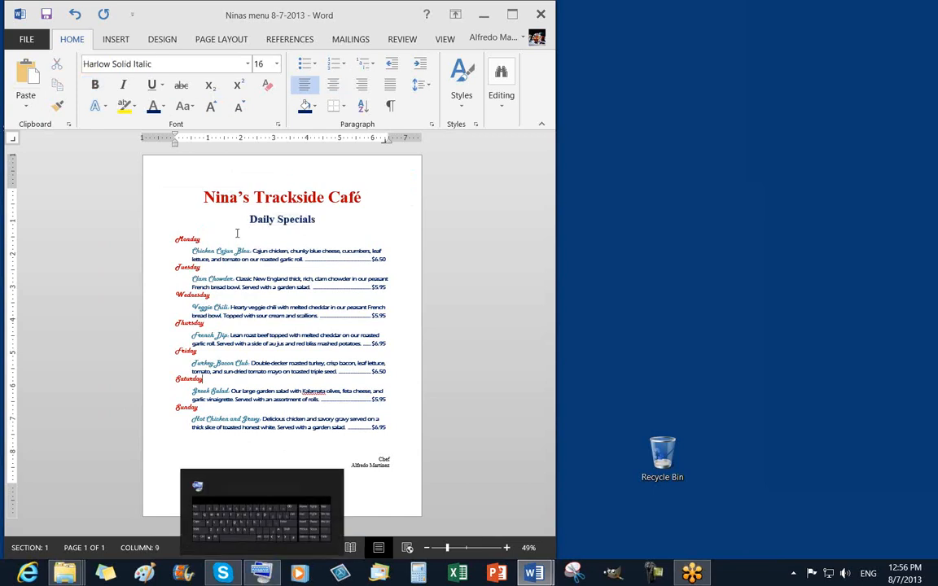
click(152, 206)
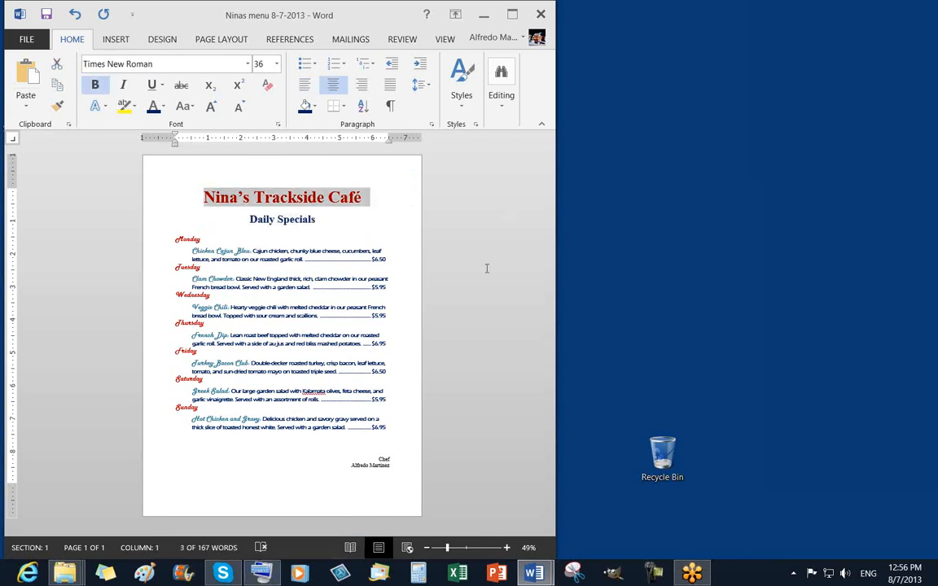
click(314, 107)
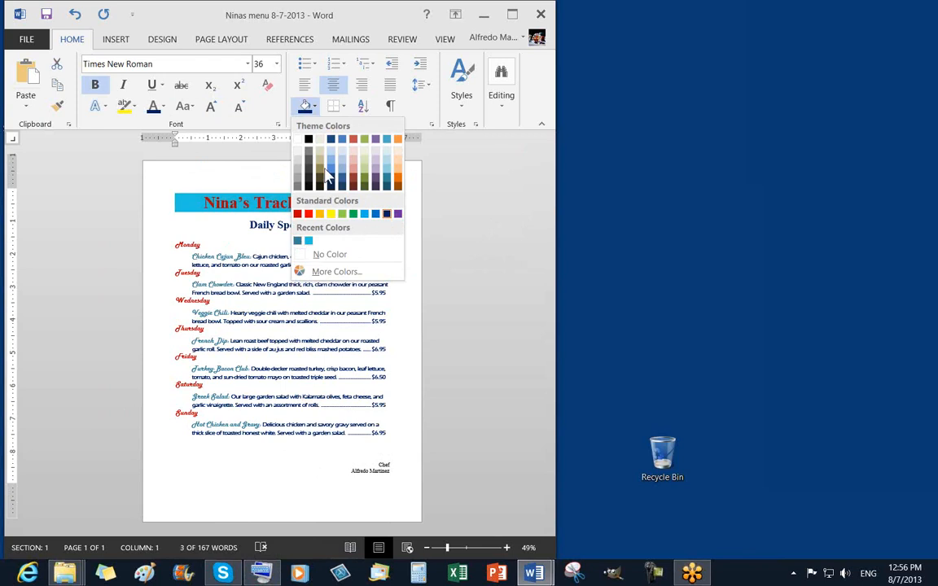
key(Escape)
key(Right)
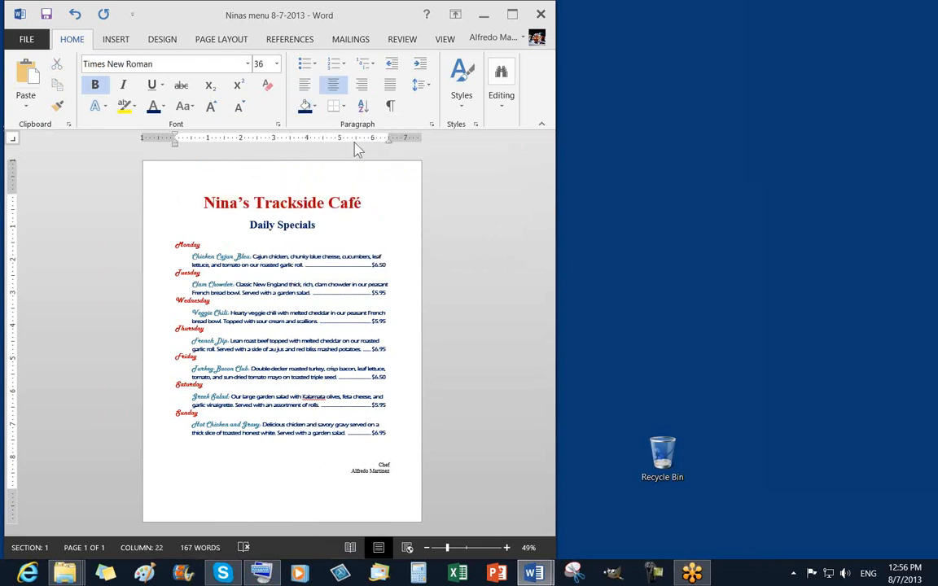
Add a dark red box page border to the whole document using a 3 pt thick-and-thin line style
click(343, 106)
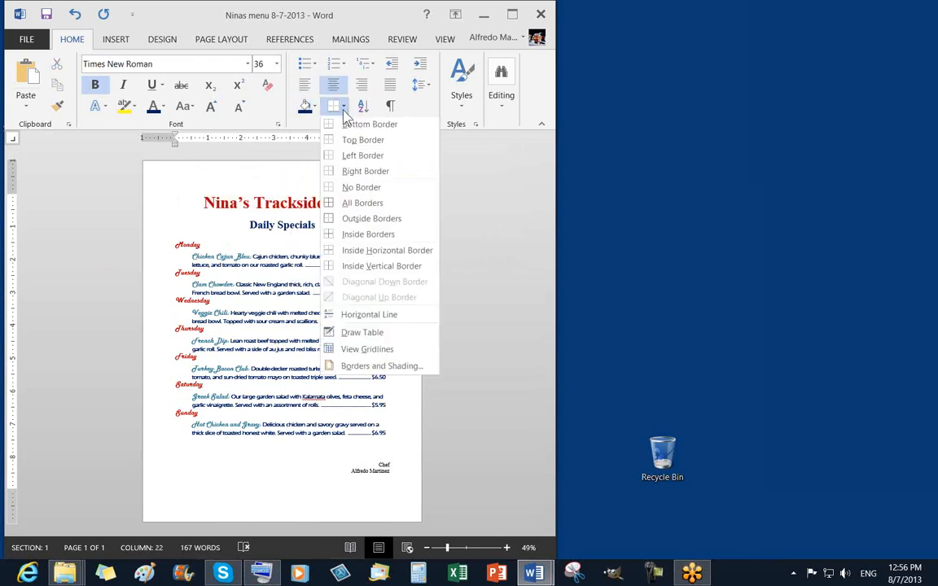
click(370, 367)
click(152, 104)
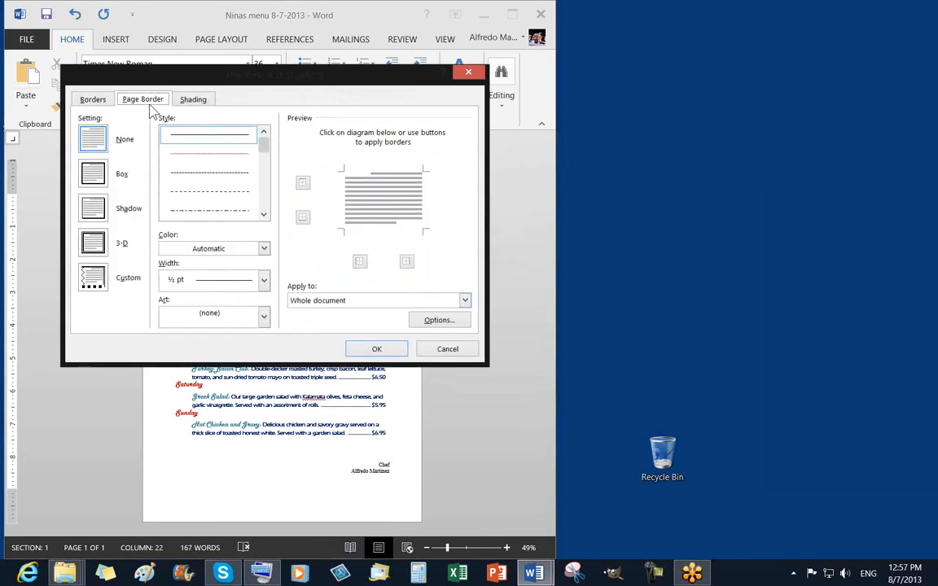
click(92, 175)
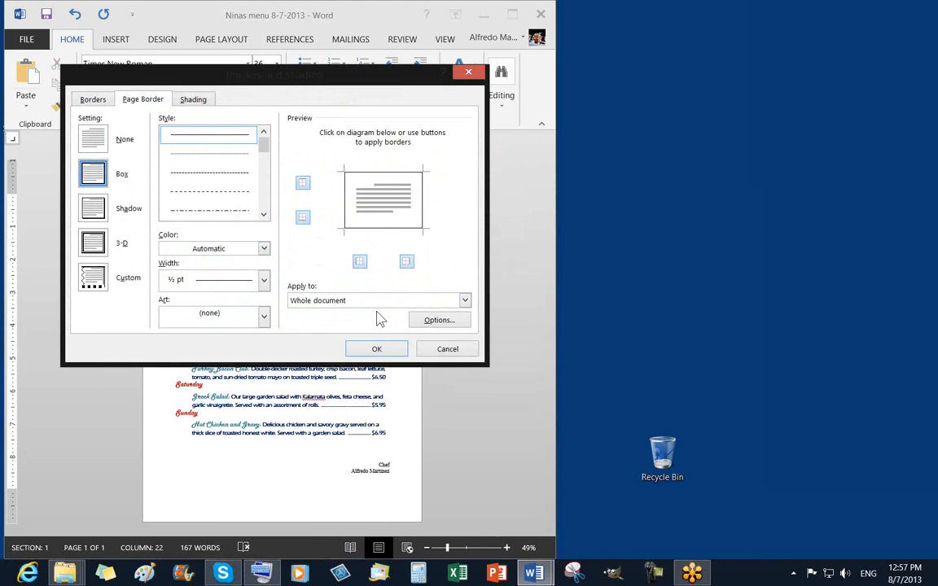
click(265, 252)
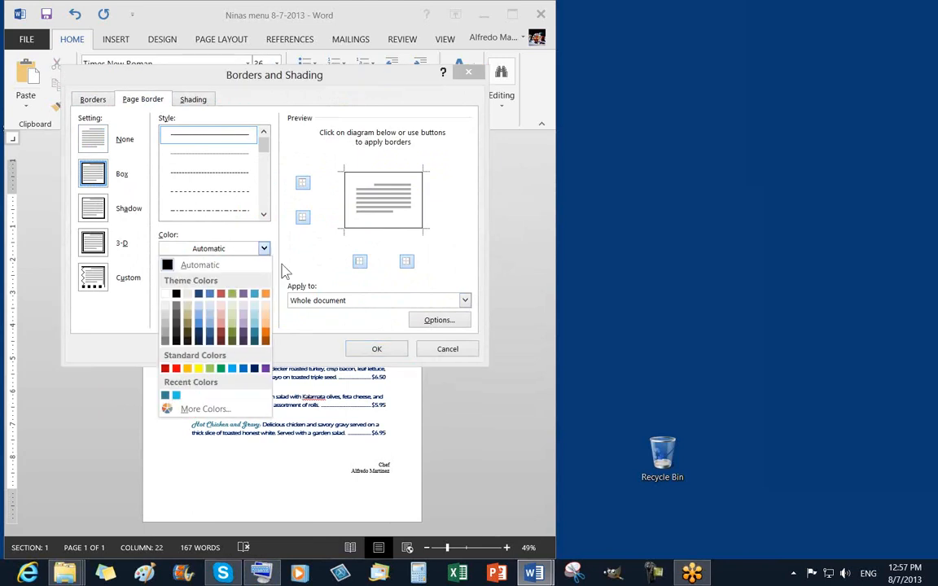
click(165, 369)
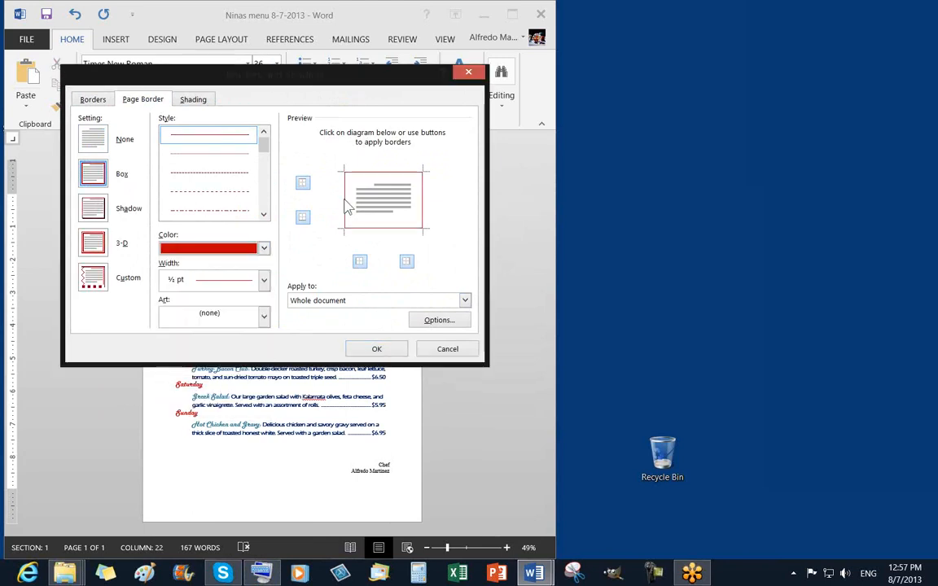
click(264, 215)
click(264, 215)
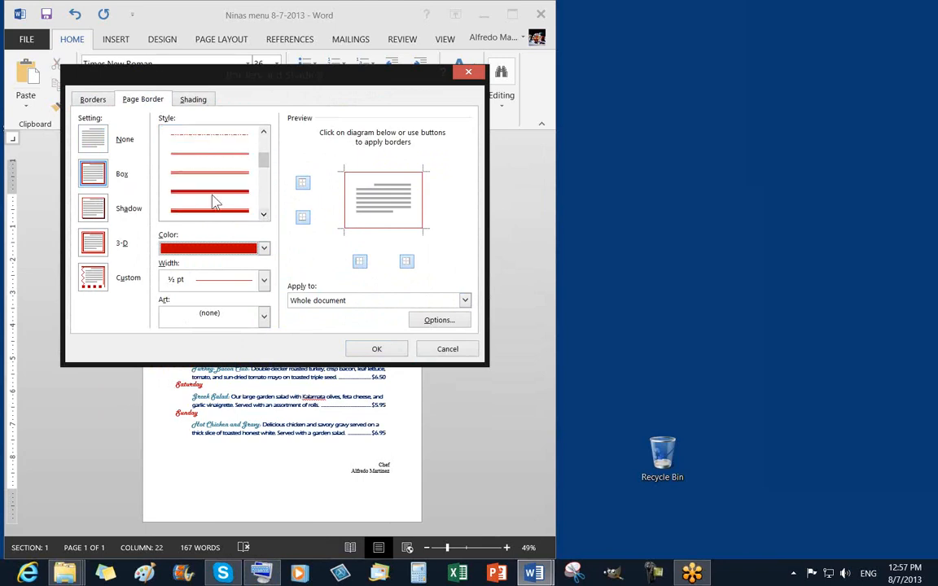
click(217, 209)
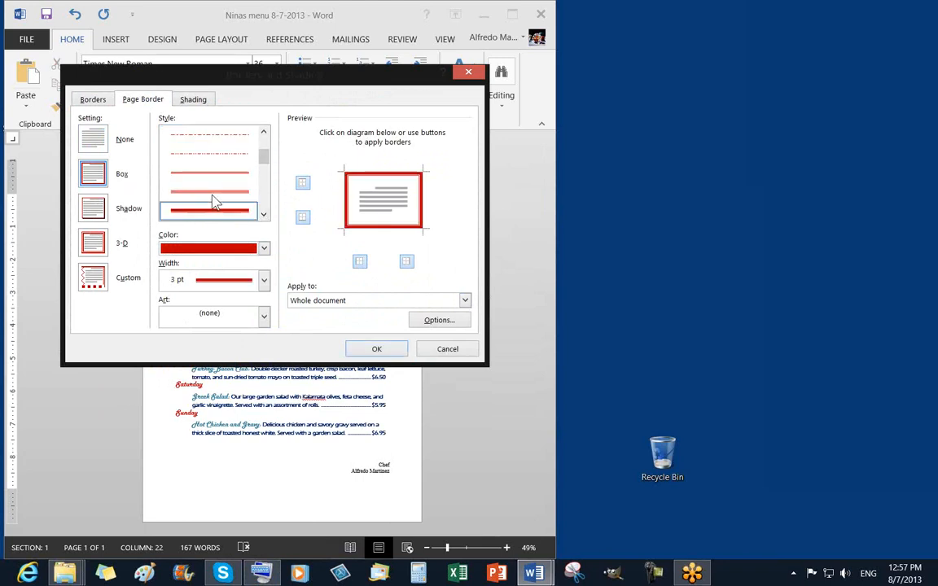
click(378, 350)
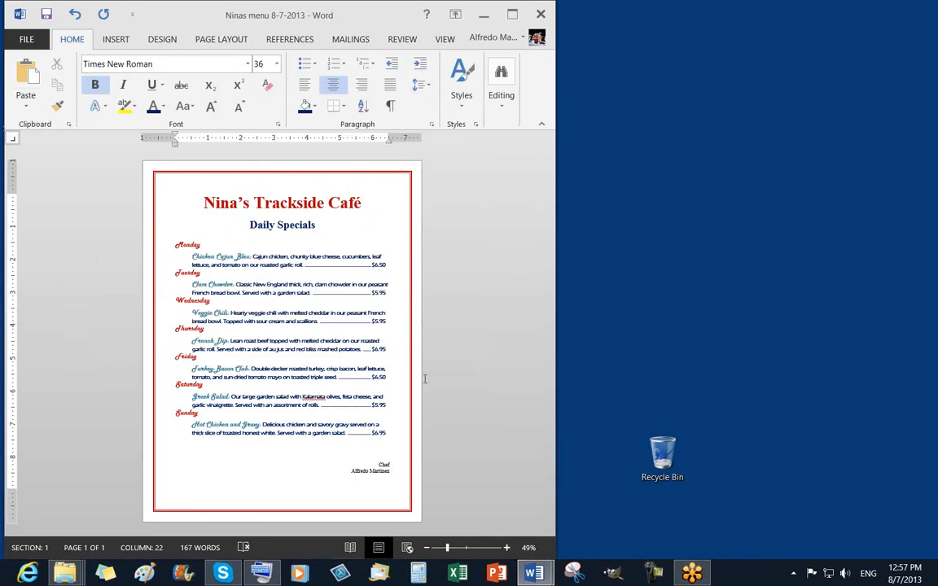
Save the menu document with its new page border
click(47, 16)
click(931, 176)
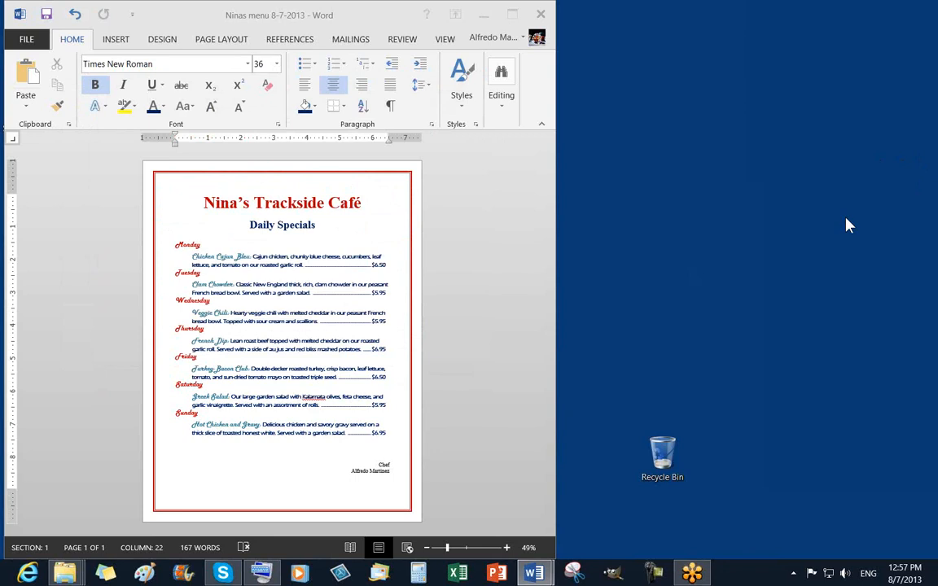
click(47, 16)
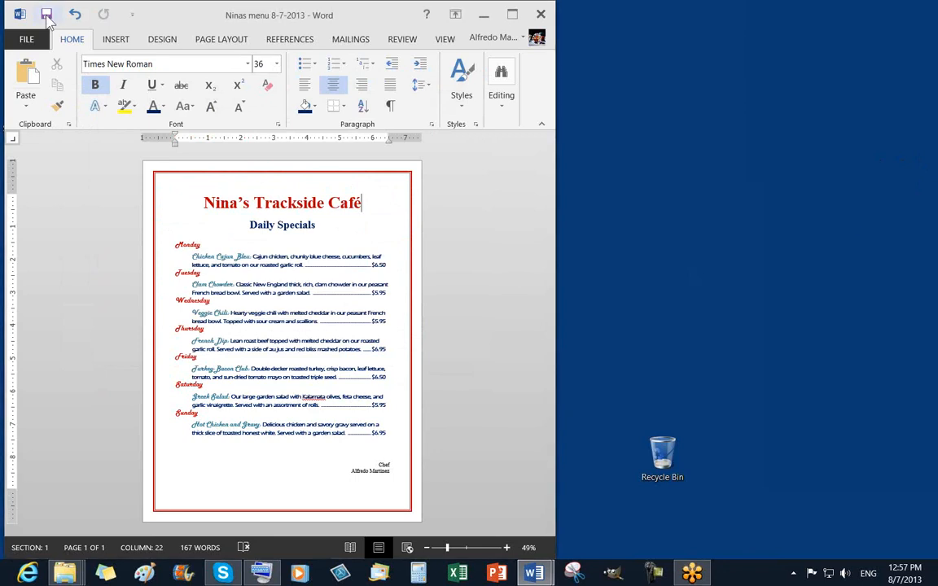
click(47, 15)
key(alt+Tab)
key(alt+Tab)
click(332, 401)
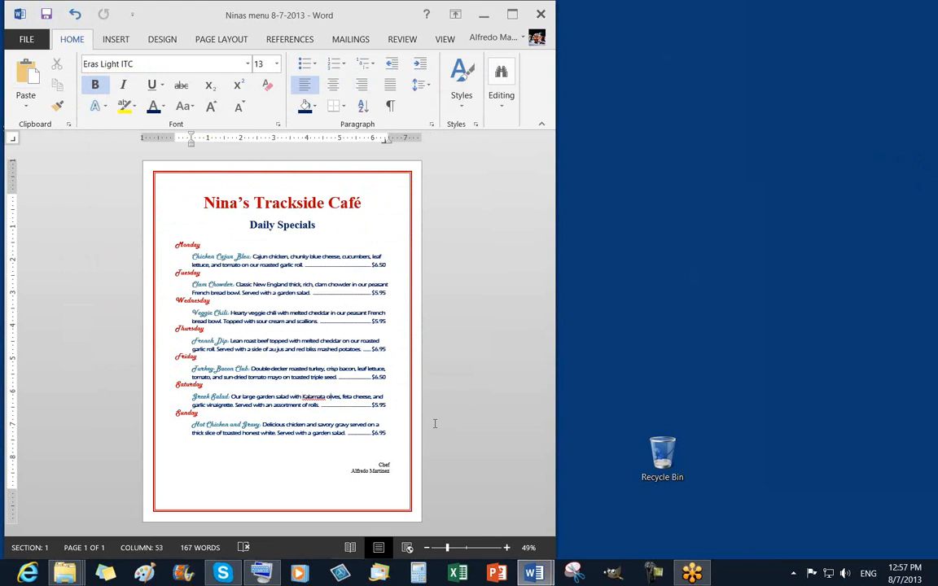
click(327, 284)
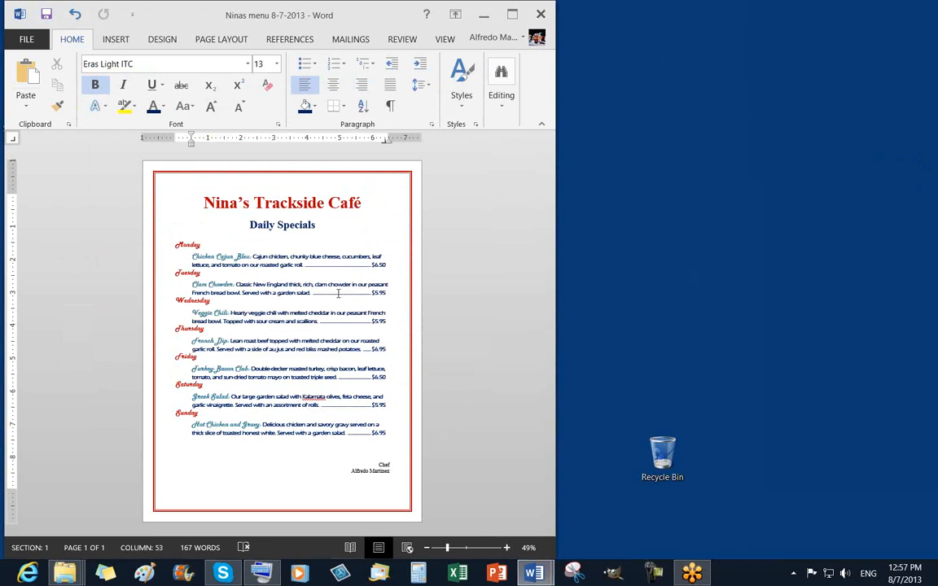
Review the page border's available line styles and preview in the Borders and Shading settings, keeping the existing border
click(204, 45)
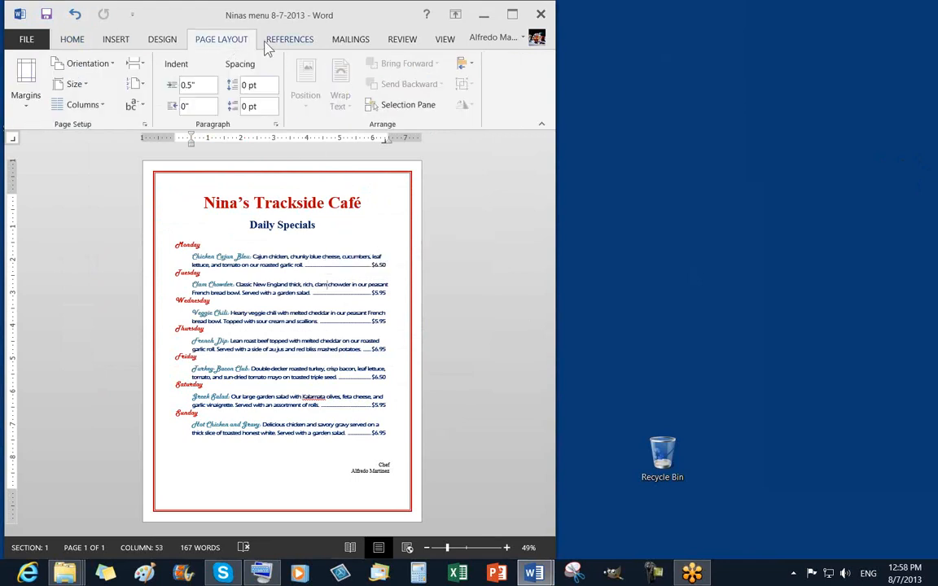
click(77, 41)
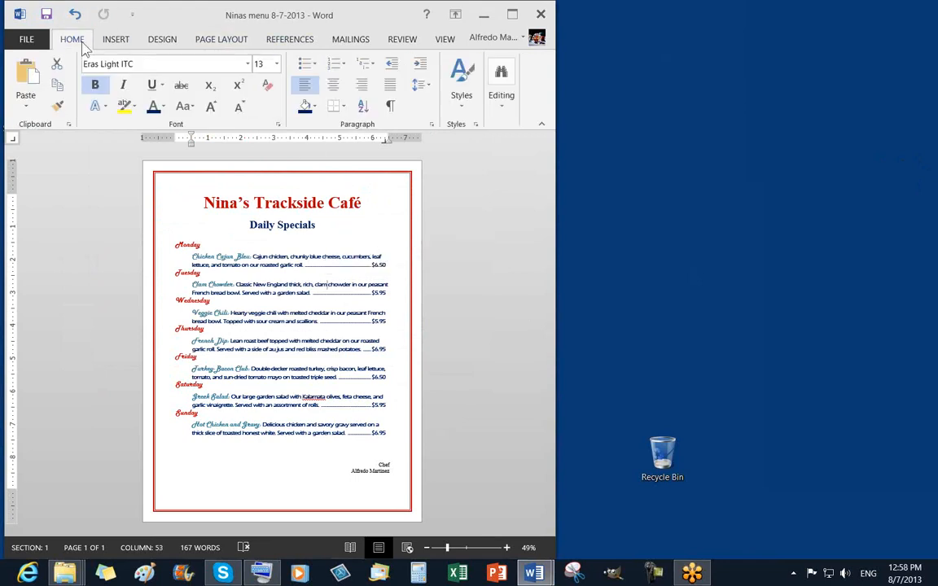
click(343, 110)
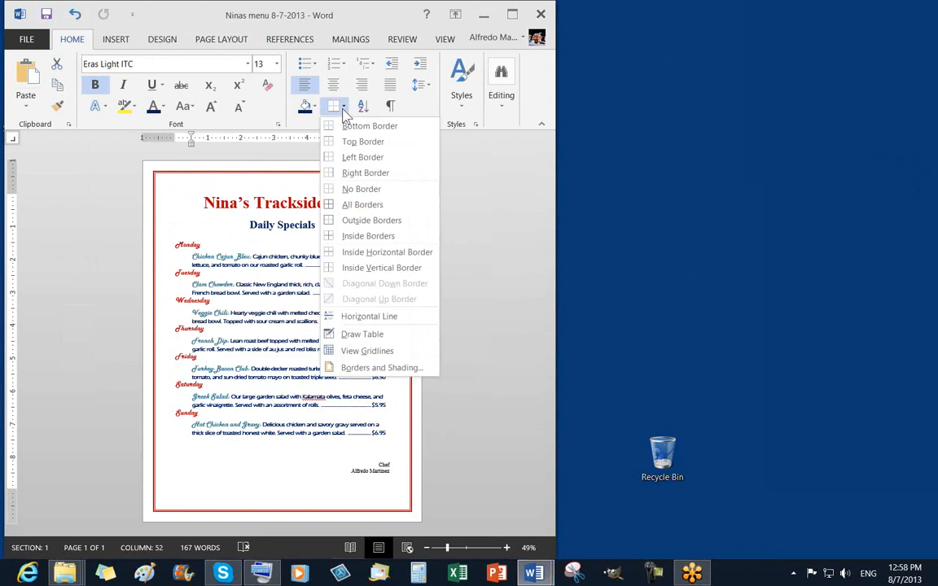
click(371, 371)
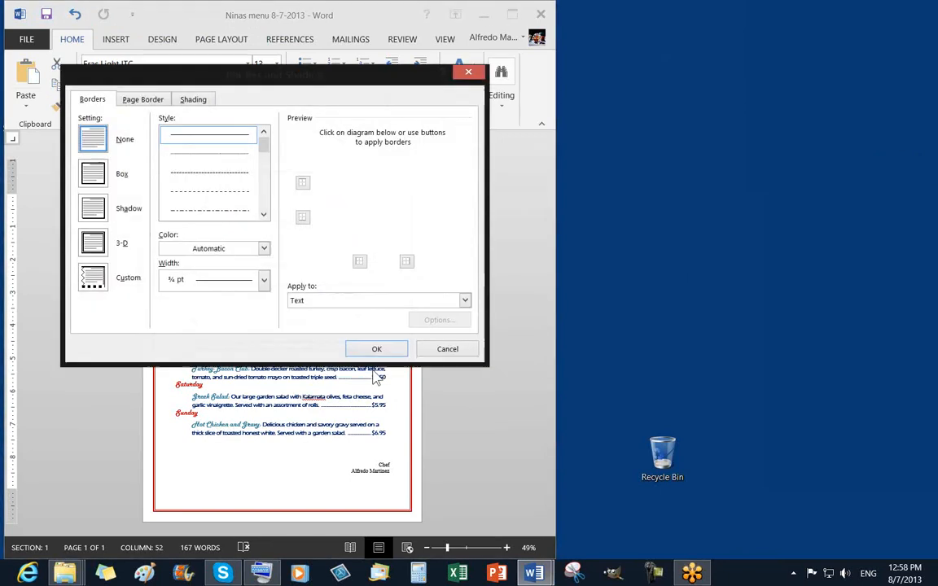
click(139, 101)
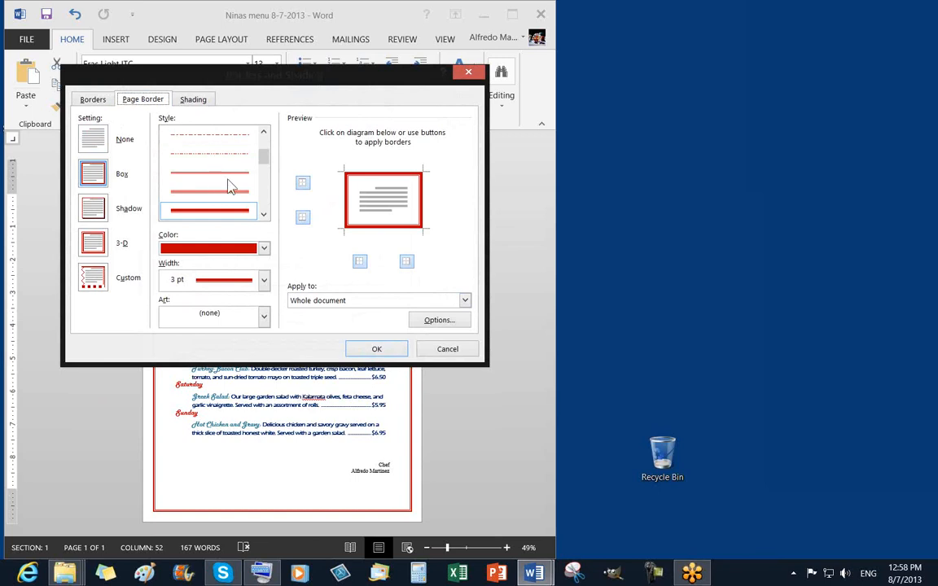
click(264, 215)
click(264, 215)
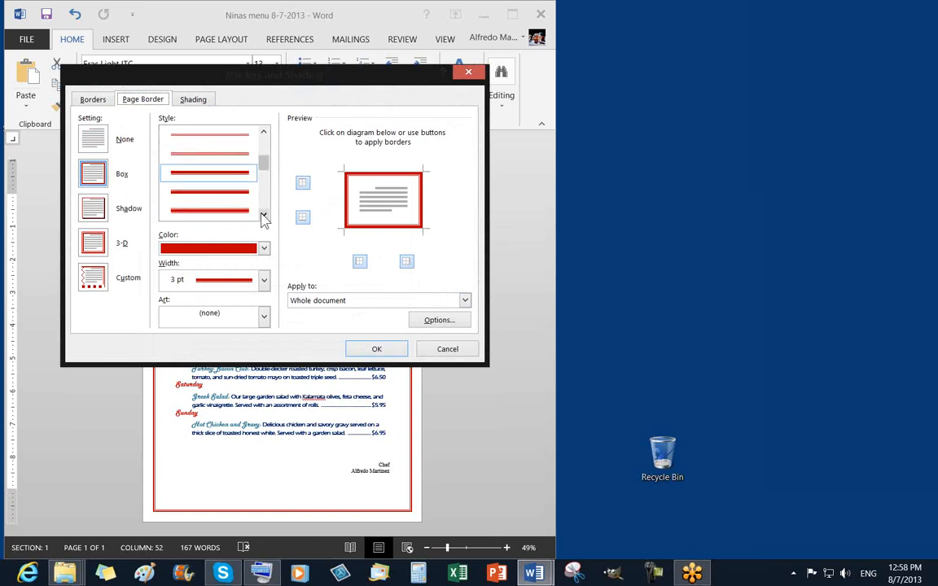
click(264, 215)
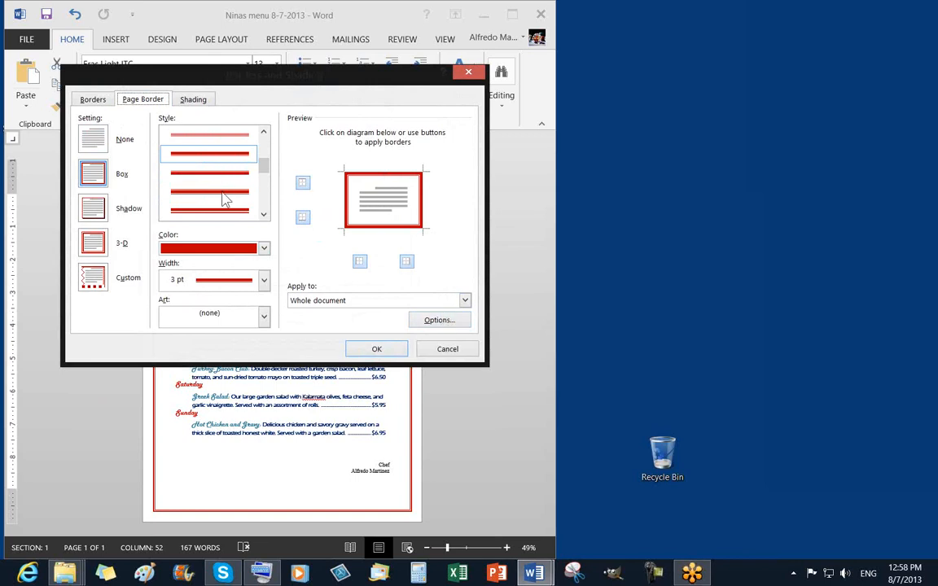
click(378, 183)
click(378, 184)
click(377, 184)
click(377, 184)
click(381, 350)
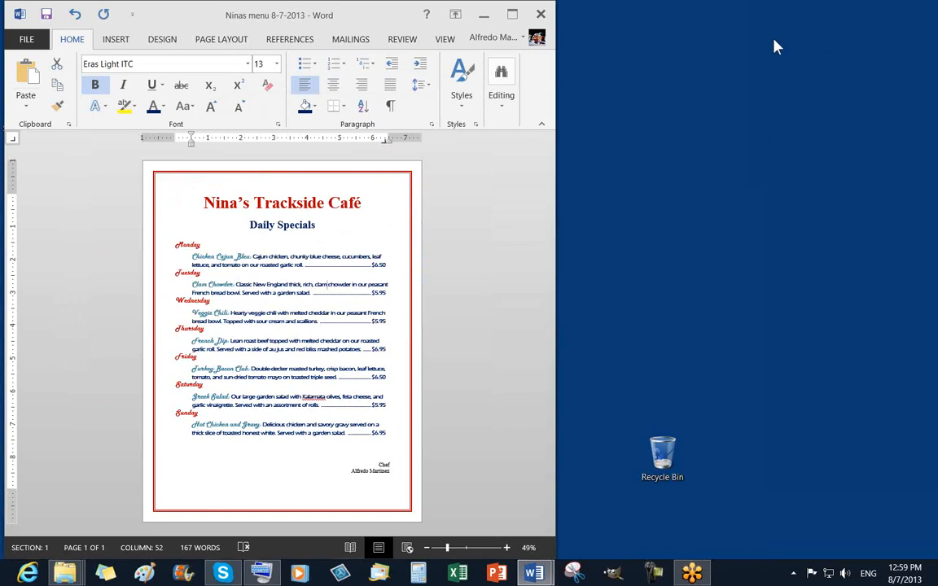
click(787, 64)
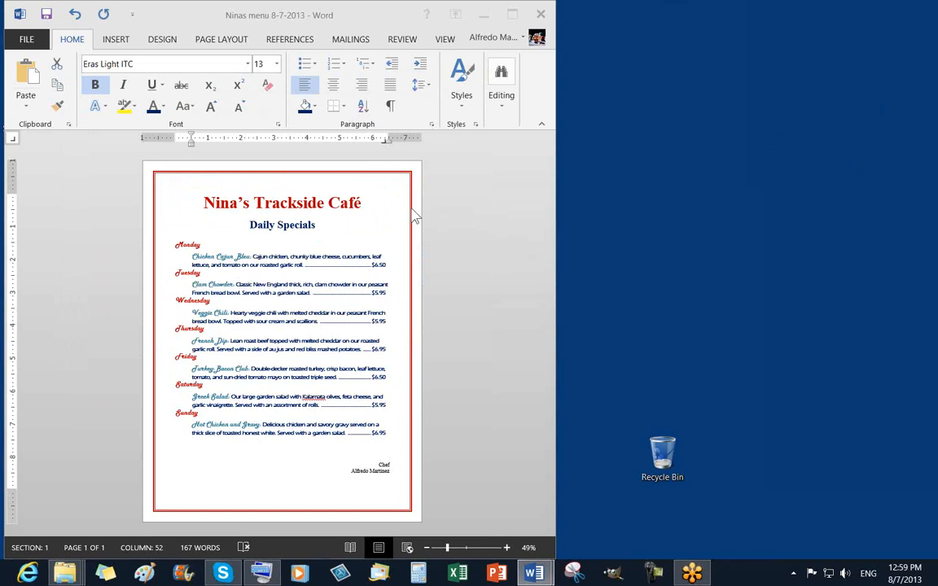
Compare the text Borders settings with the Page Border settings in Borders and Shading, keeping the existing page border
click(162, 42)
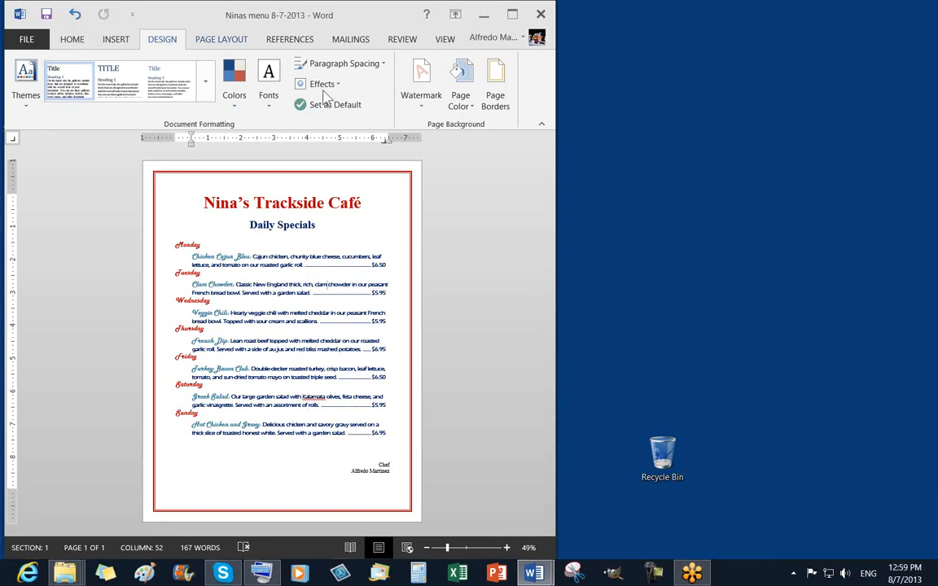
click(494, 98)
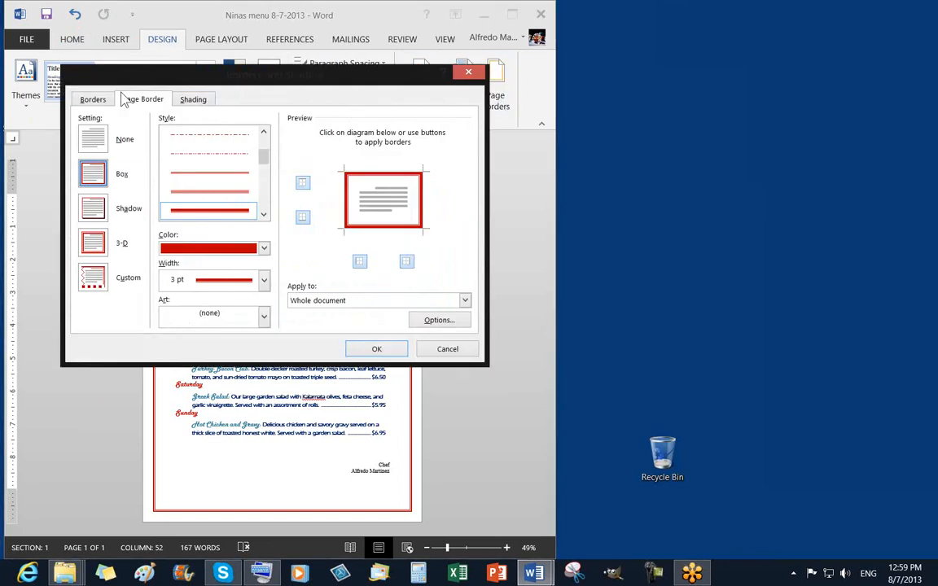
click(93, 101)
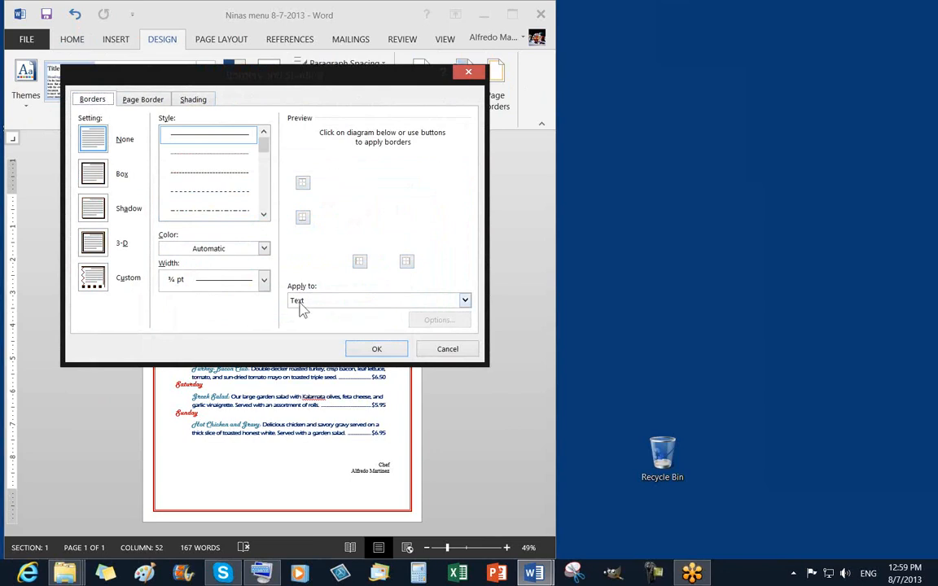
click(141, 103)
click(90, 101)
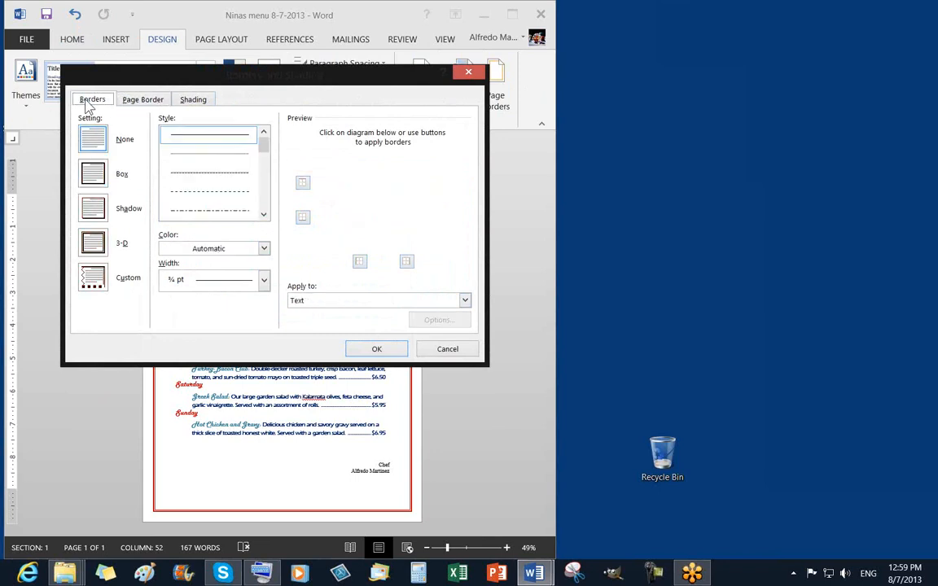
click(141, 101)
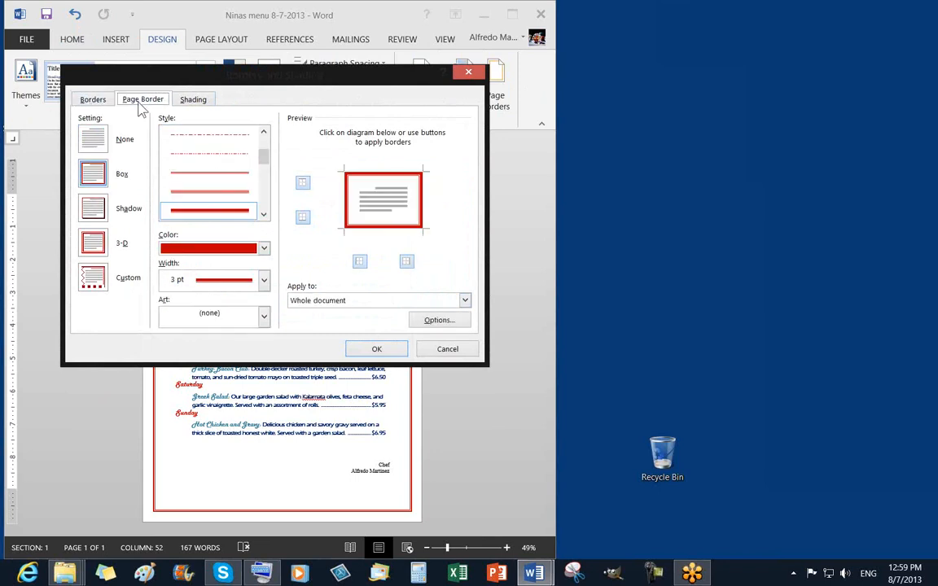
click(384, 356)
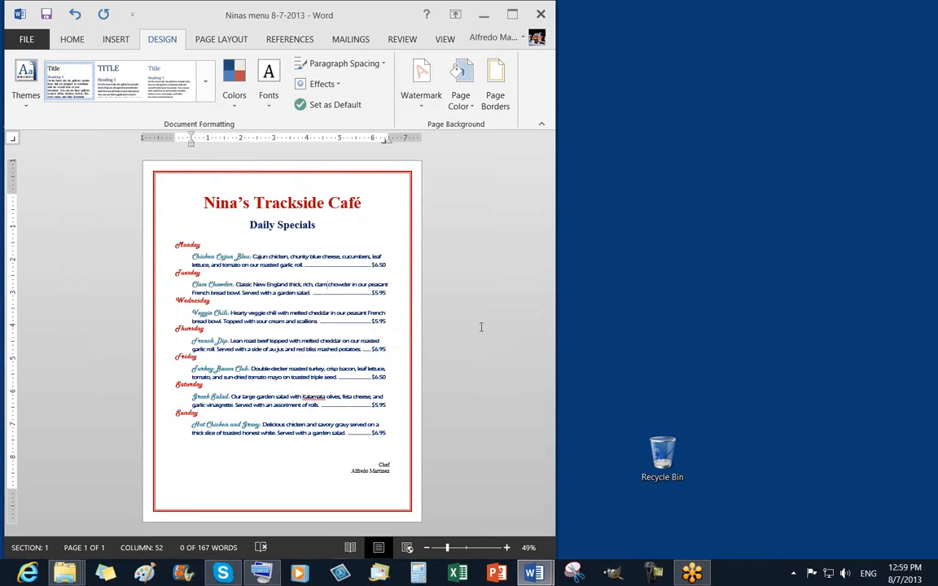
Try a horizontal two-color gradient page background from light pink to a darker red shade, and undo it
click(461, 96)
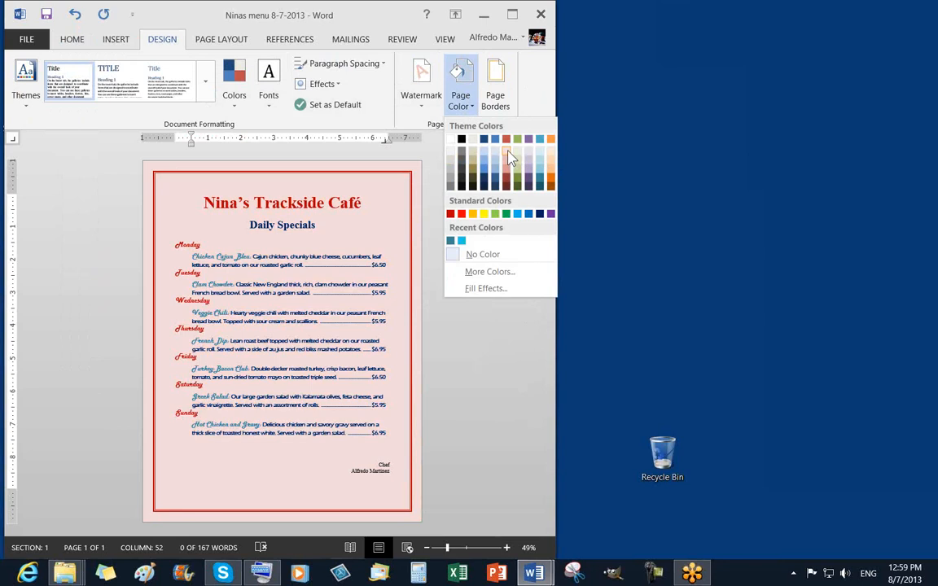
click(493, 288)
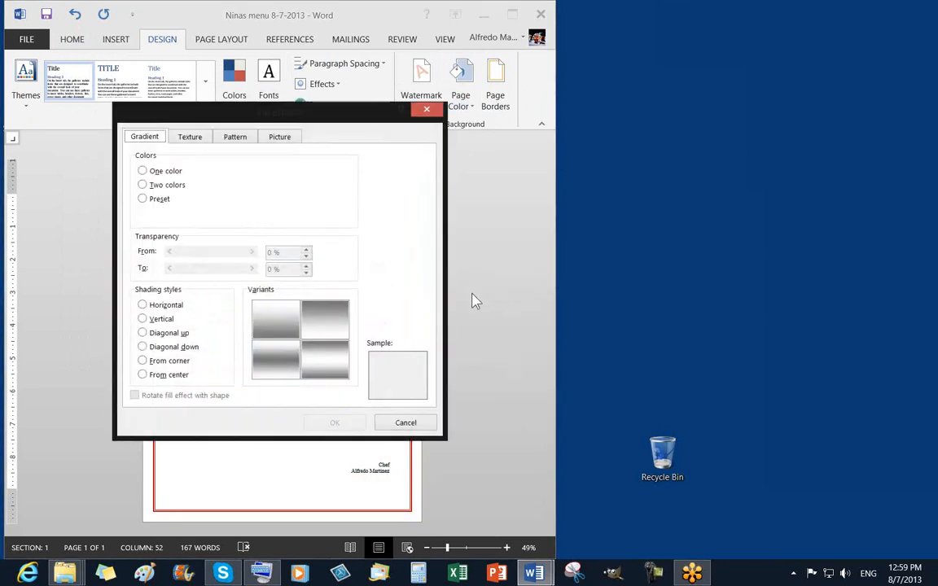
click(157, 184)
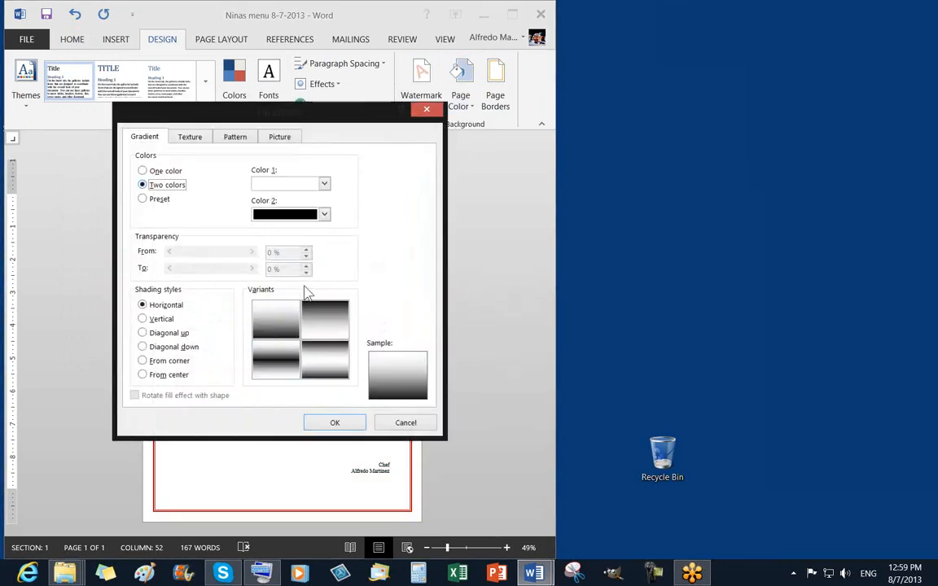
click(324, 186)
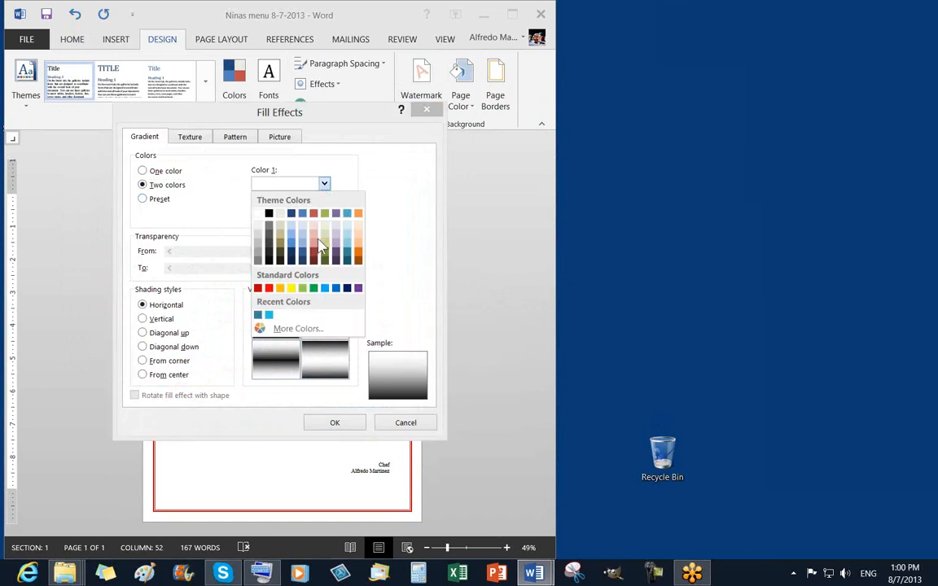
click(314, 225)
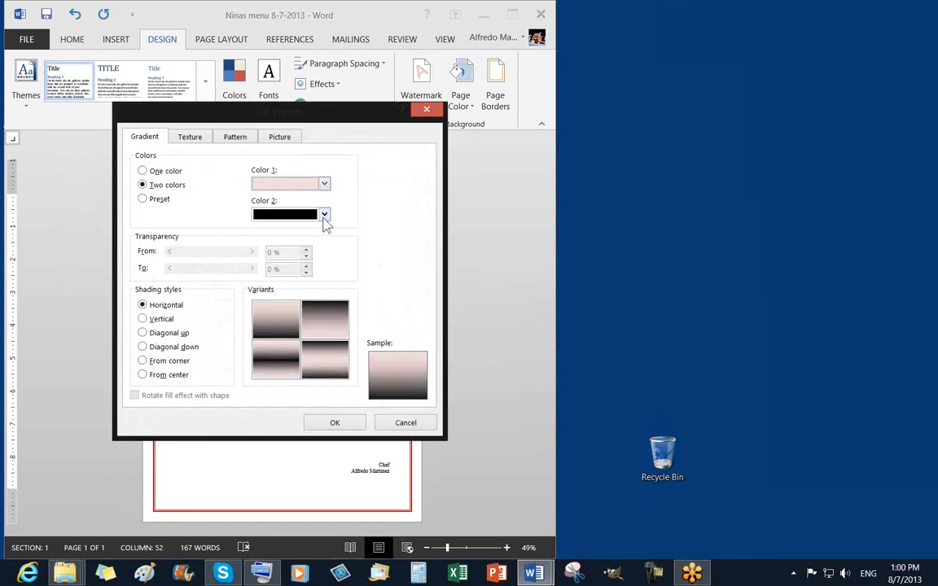
click(324, 216)
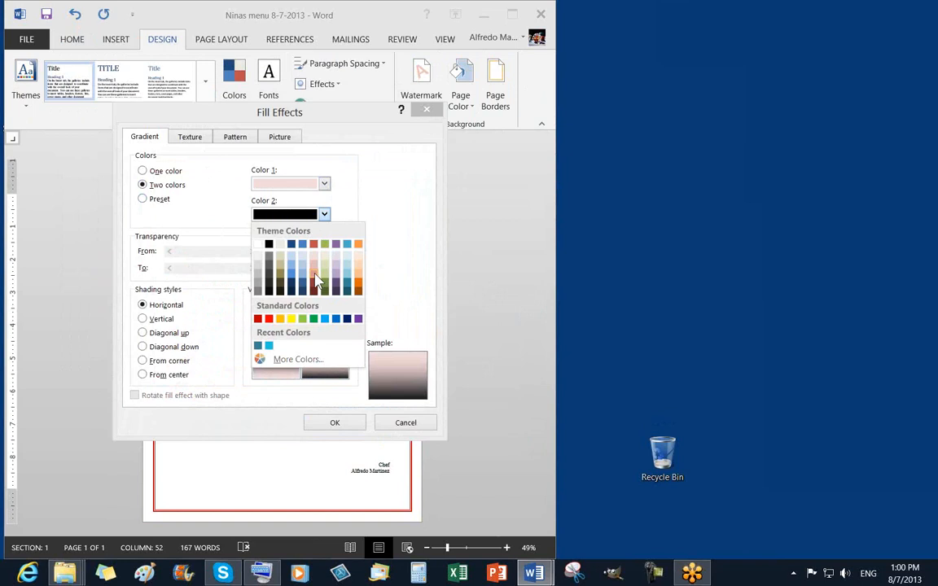
click(314, 274)
click(338, 424)
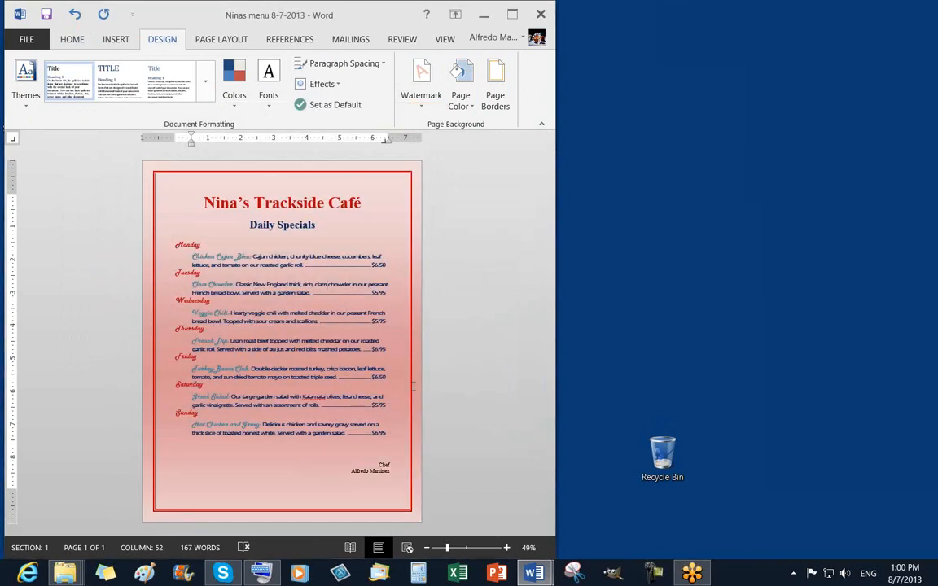
click(78, 16)
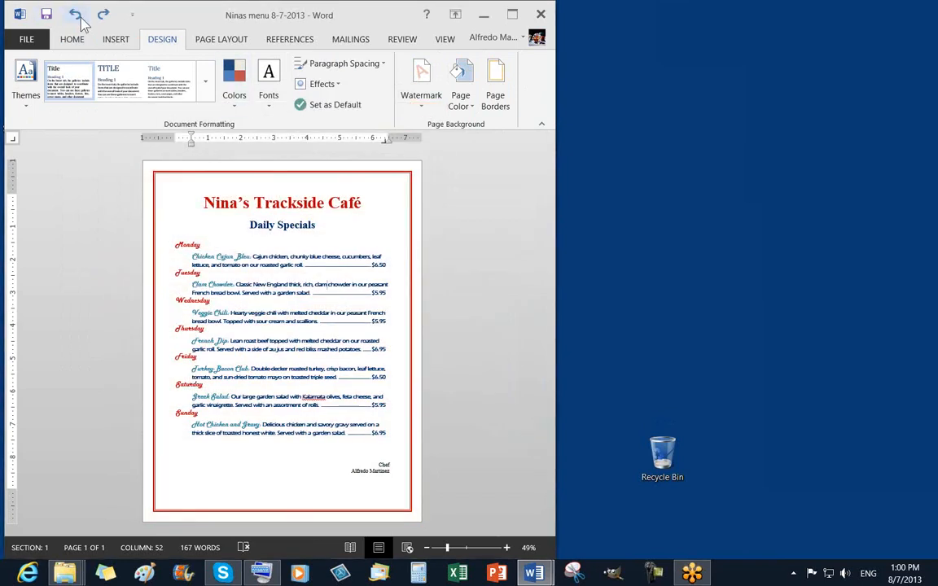
Search Office.com Clip Art for "chef" and insert the "Chef avatar" picture on the "Daily Specials" line
click(316, 225)
click(119, 38)
click(140, 97)
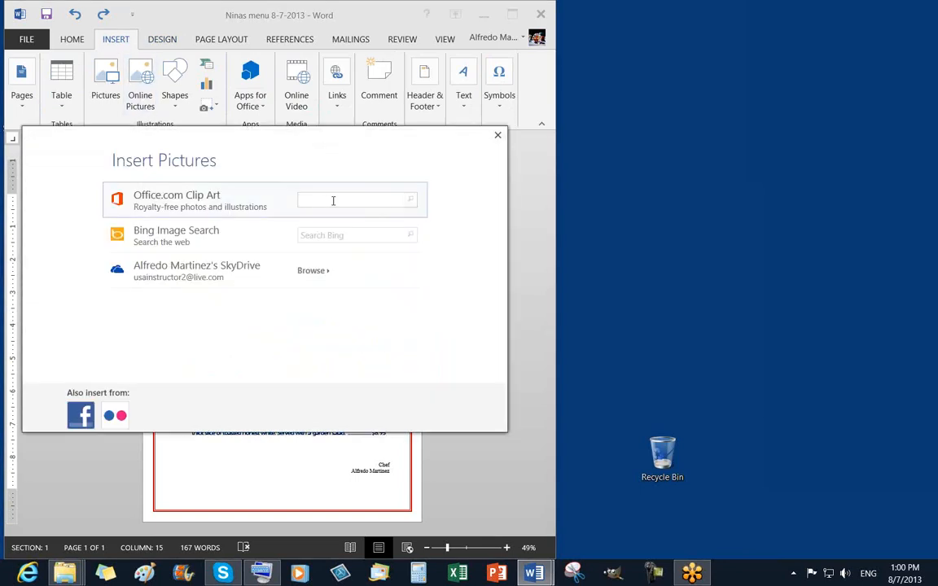
text(chef)
key(Return)
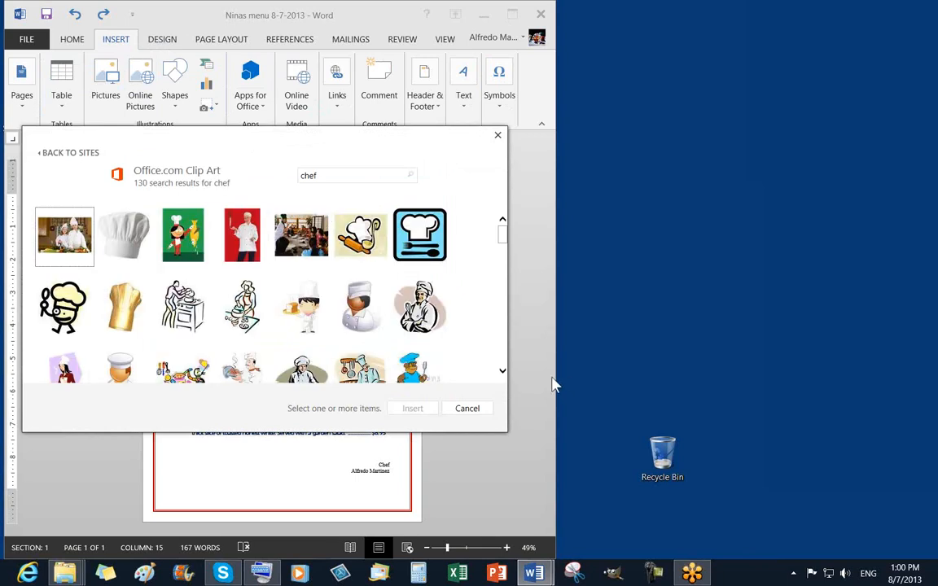
click(362, 314)
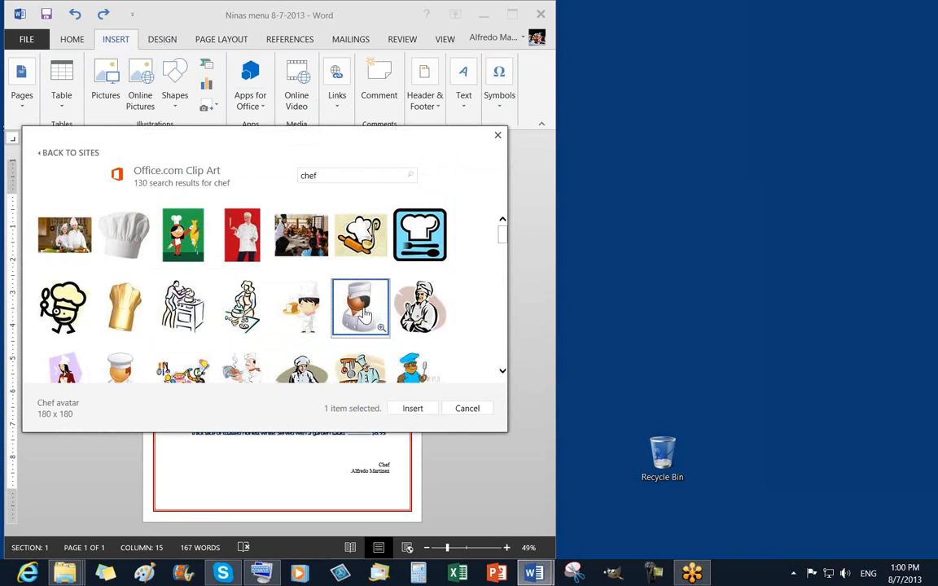
click(414, 409)
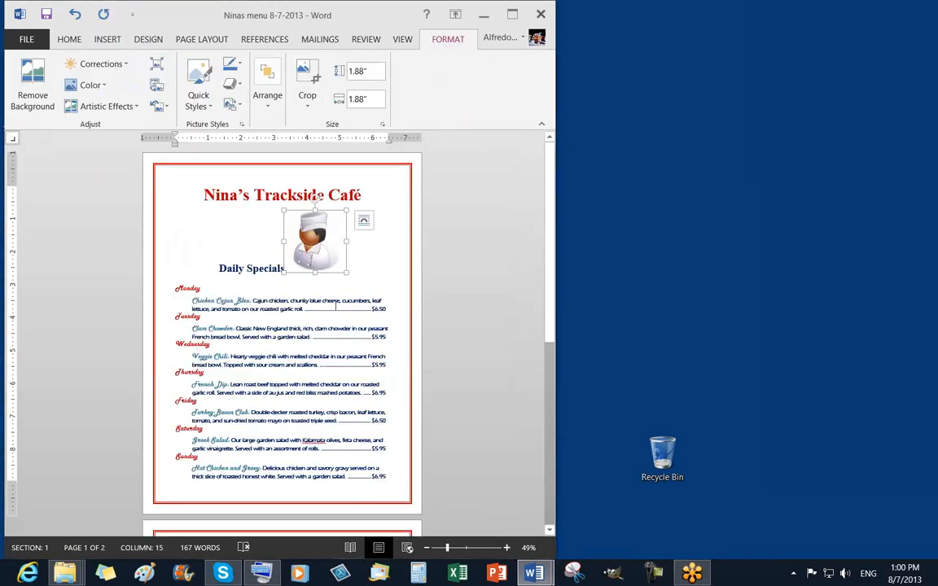
Apply Tight text wrapping to the chef picture and shrink it to 1.09" by 1.09" beside the "Daily Specials" subtitle
click(364, 227)
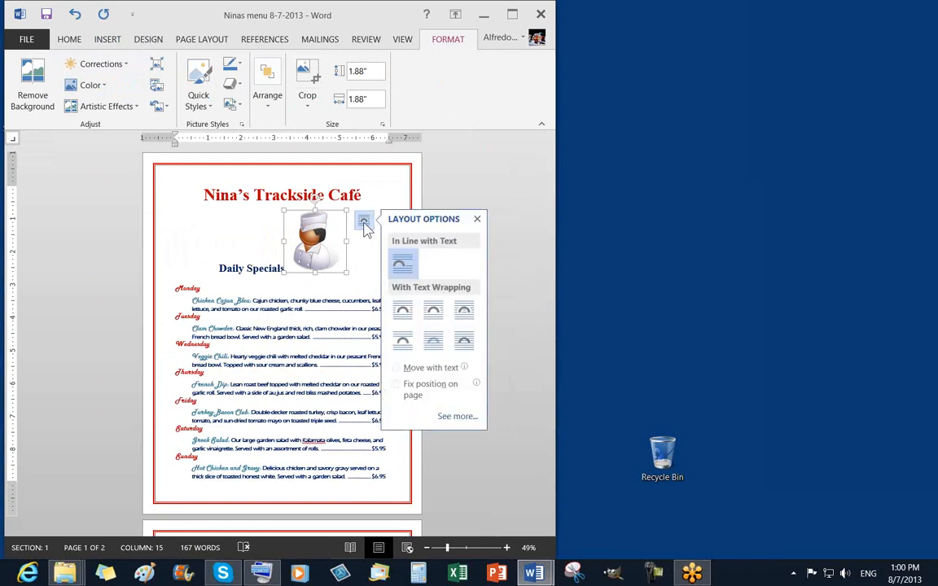
click(434, 311)
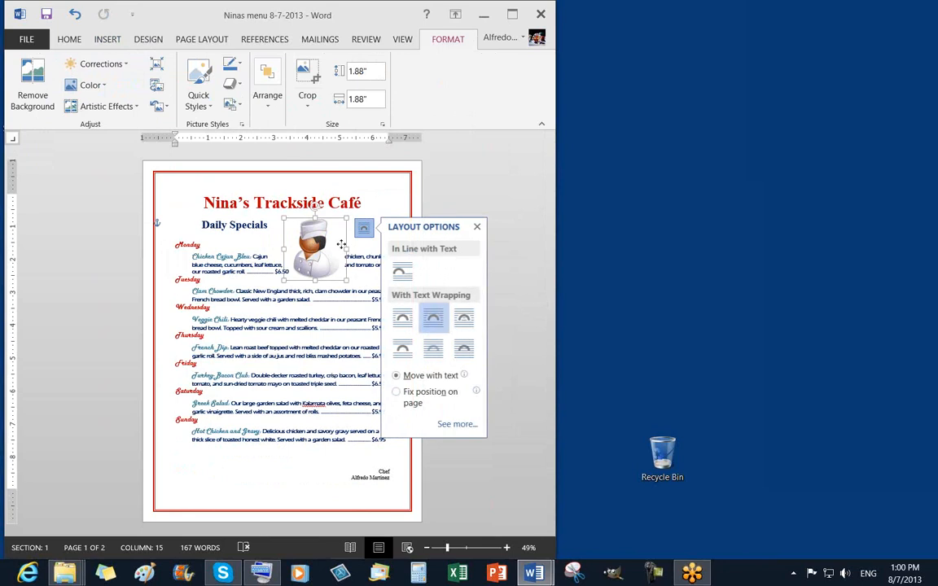
mouse_move(340, 244)
mouse_down()
mouse_move(372, 238)
mouse_move(374, 270)
mouse_move(355, 239)
mouse_up()
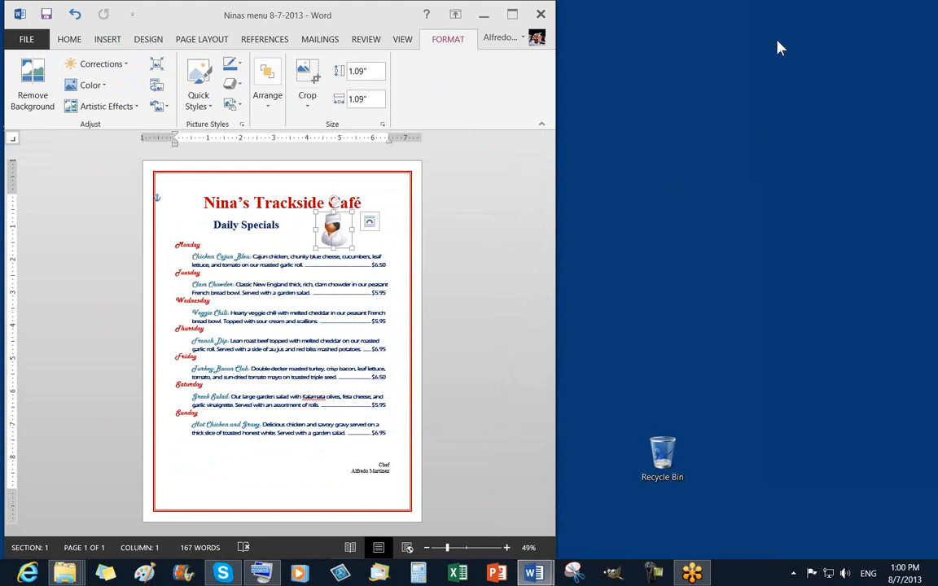
click(772, 78)
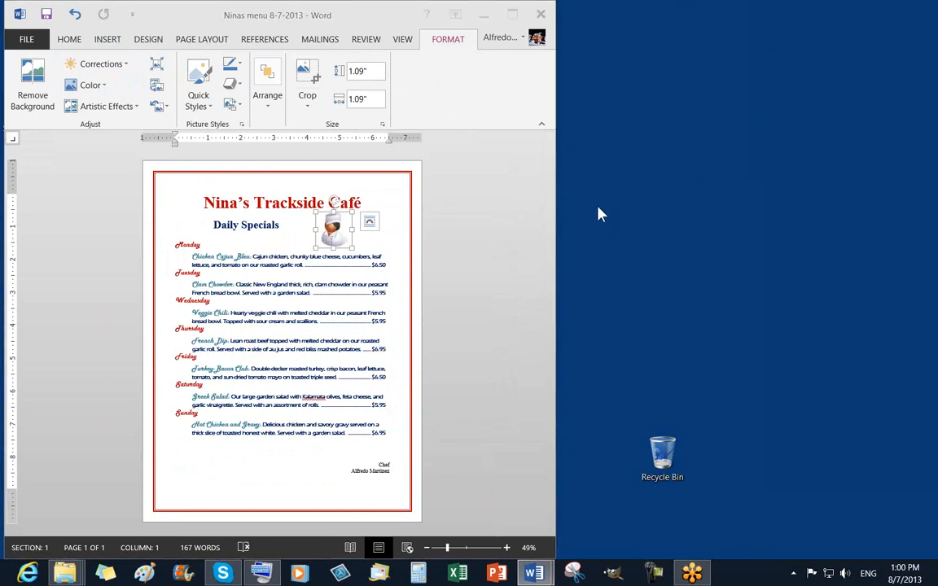
click(369, 223)
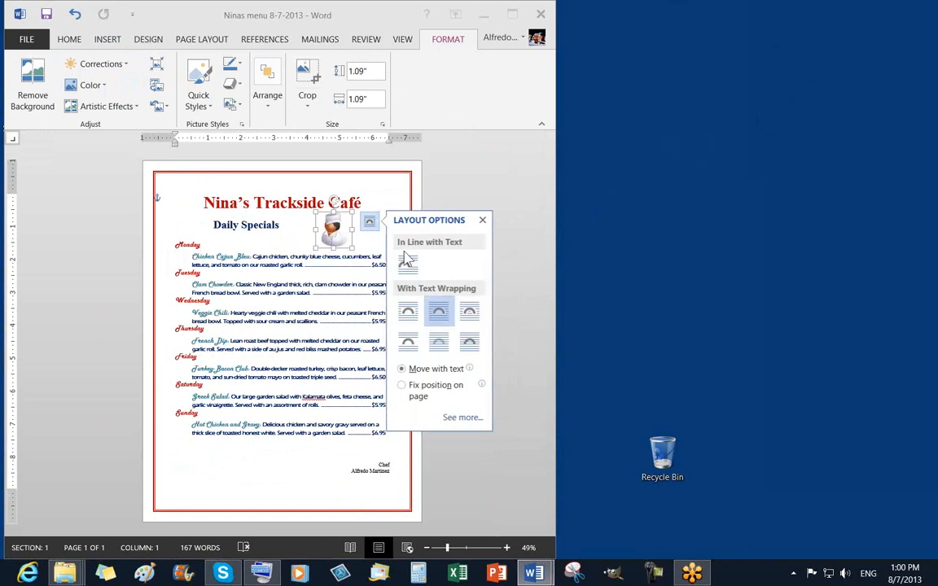
click(436, 312)
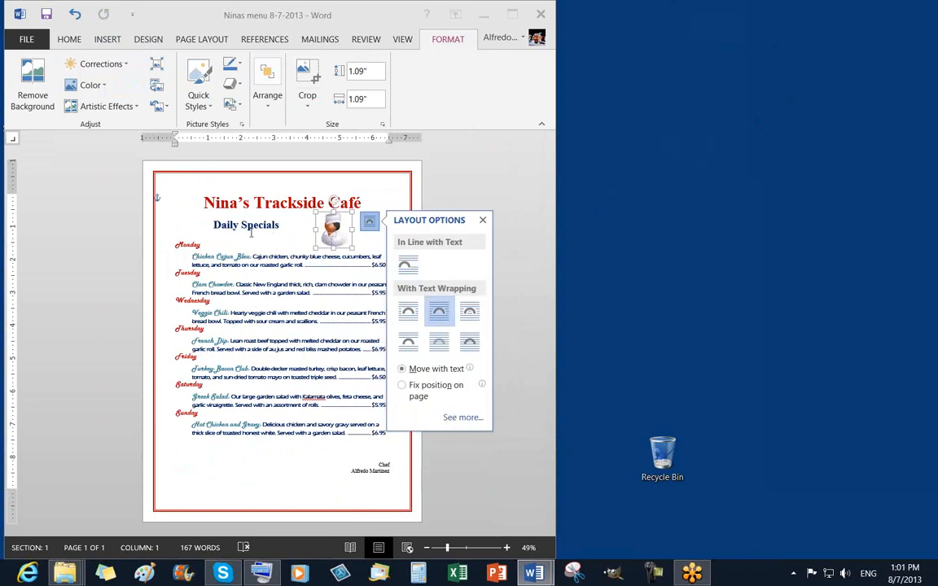
drag(328, 231, 335, 232)
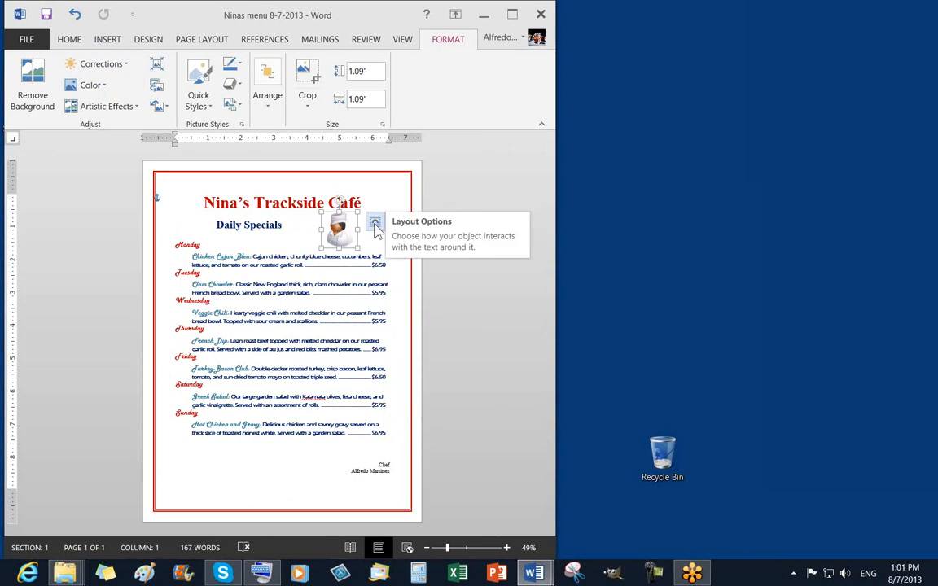
Set the chef picture's wrapping to Behind Text and nudge it slightly right, away from the "Daily Specials" subtitle
click(376, 227)
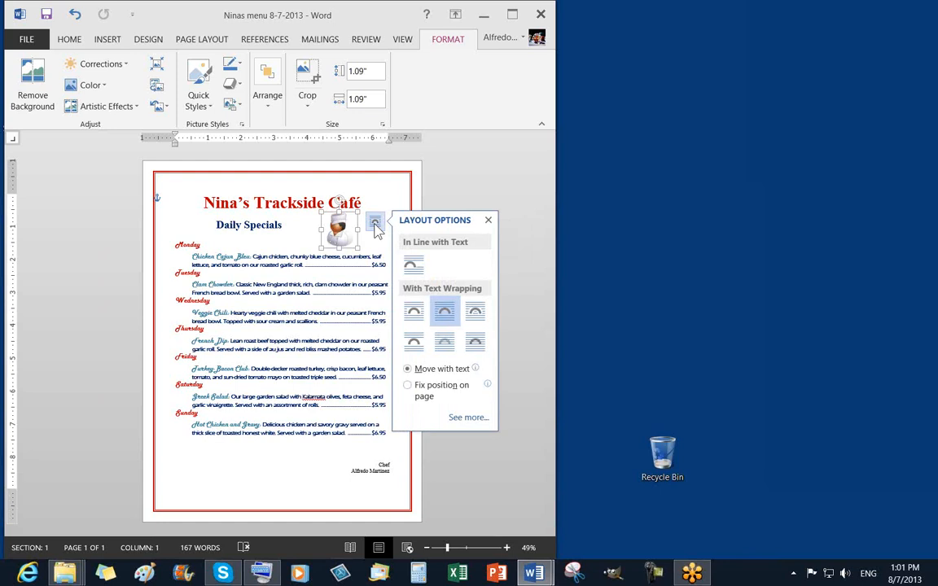
click(445, 343)
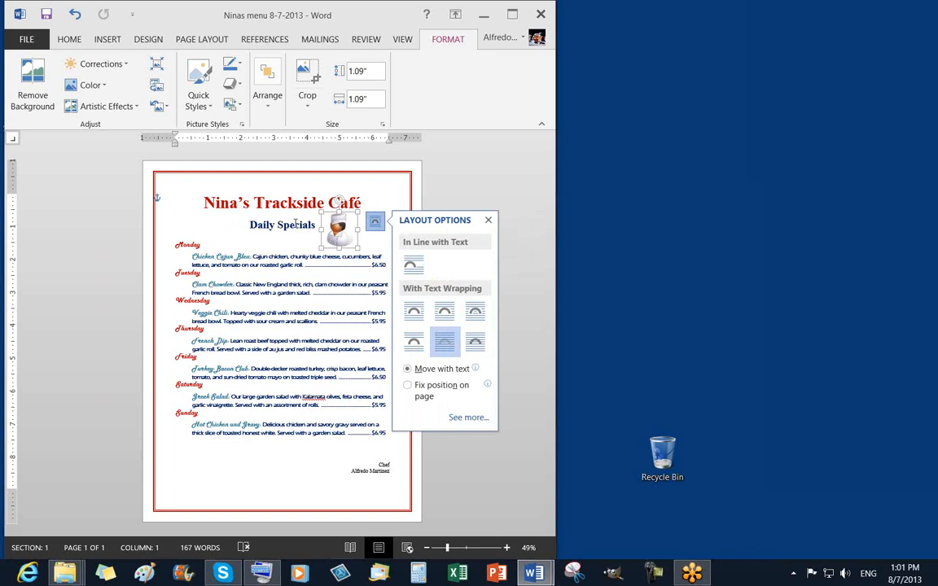
click(343, 235)
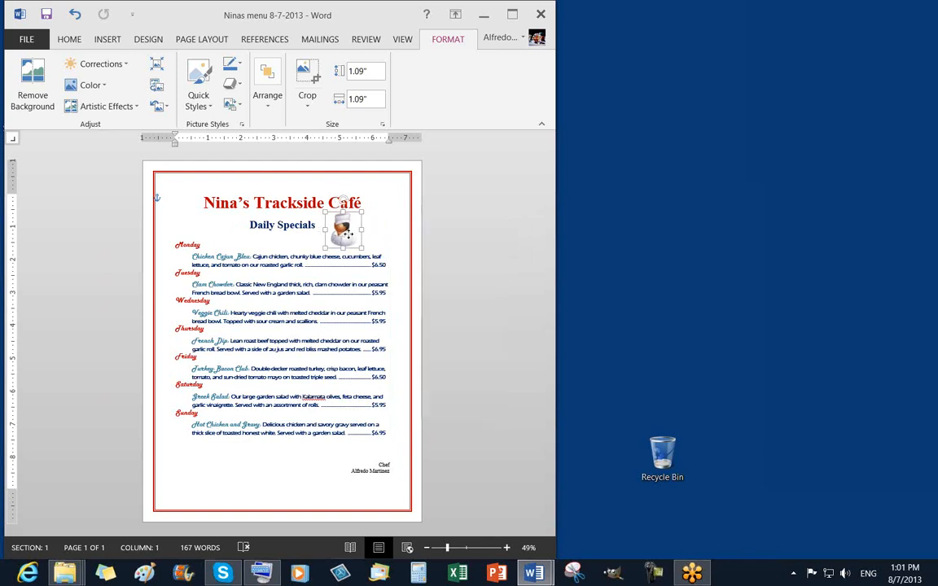
click(398, 255)
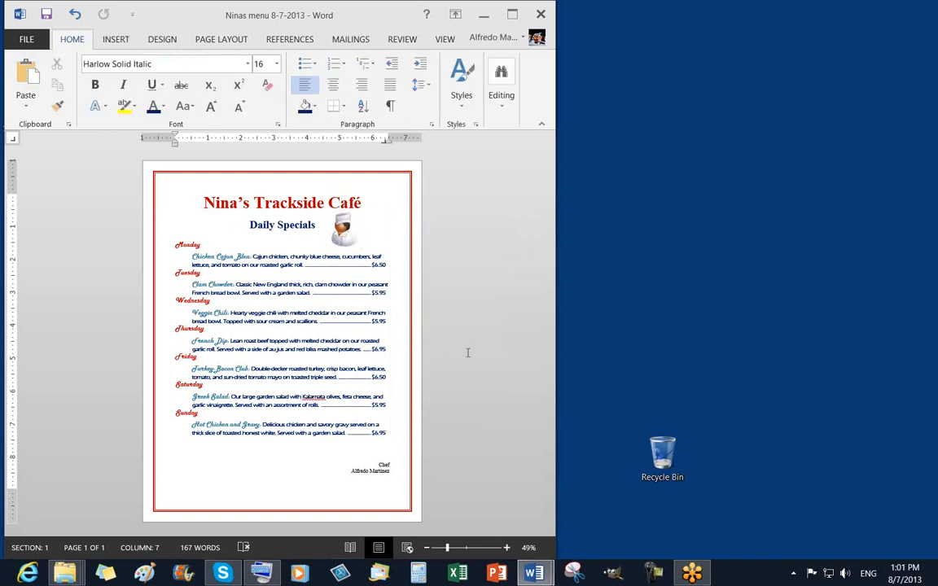
click(341, 229)
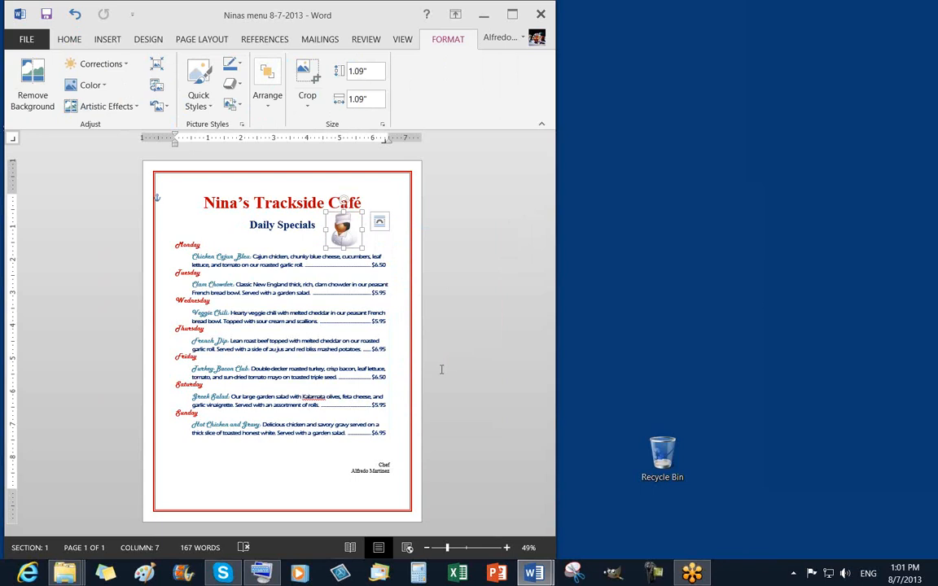
click(441, 370)
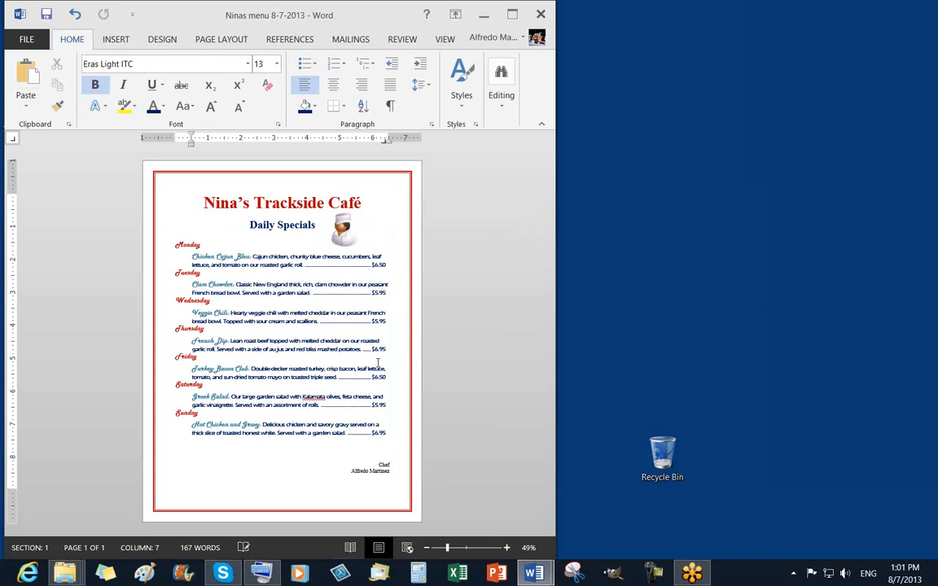
click(454, 370)
Insert a blank line above the "Daily Specials" subtitle and move the chef picture slightly farther right
click(238, 222)
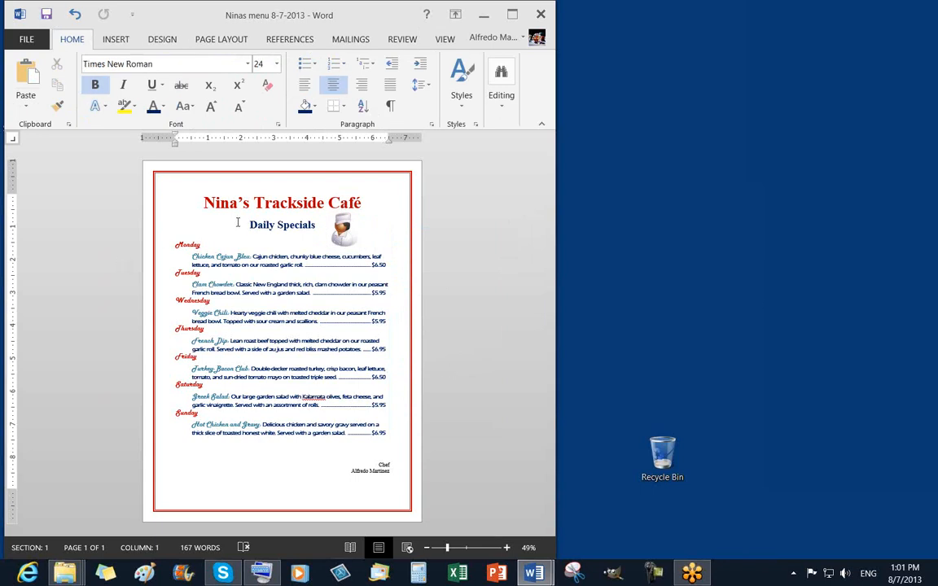
key(Return)
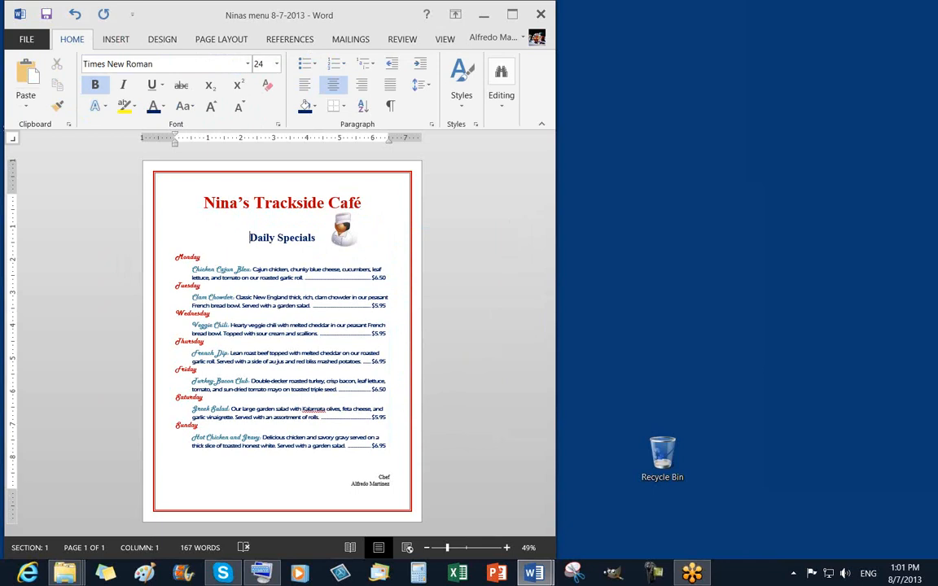
click(348, 234)
Enlarge the "Daily Specials" subtitle to 26 pt
drag(348, 233, 250, 238)
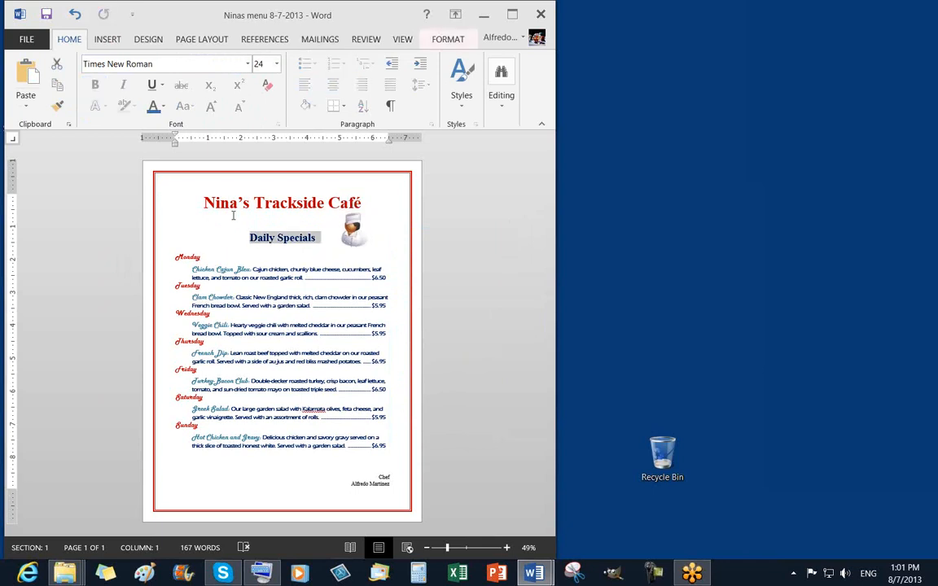
click(211, 107)
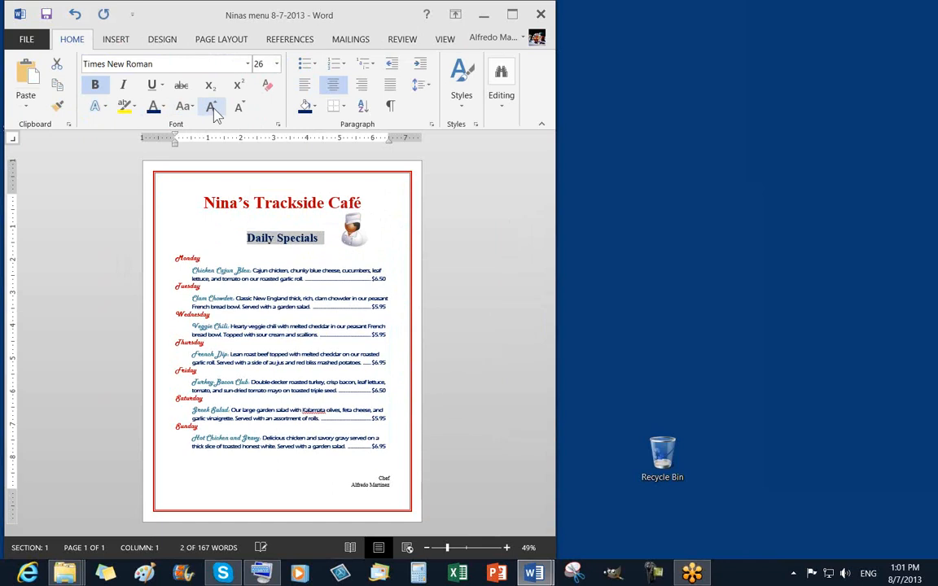
Nudge the chef picture slightly lower beside the "Daily Specials" subtitle and save the menu document
click(386, 244)
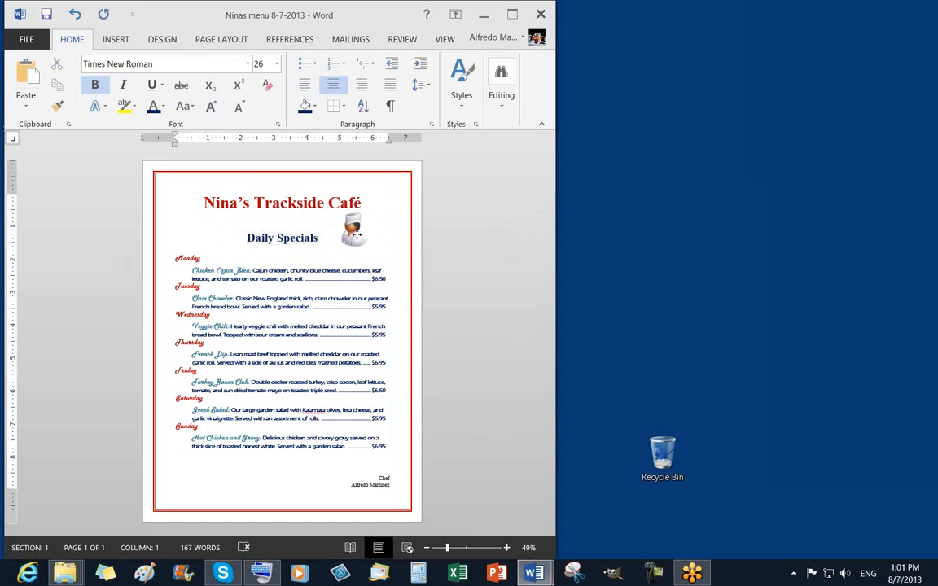
click(352, 232)
click(384, 196)
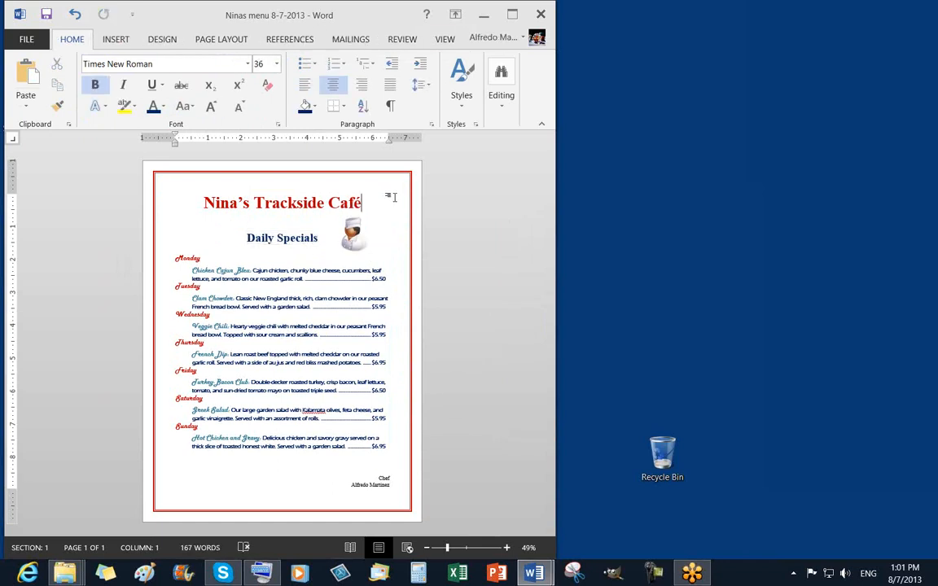
click(462, 295)
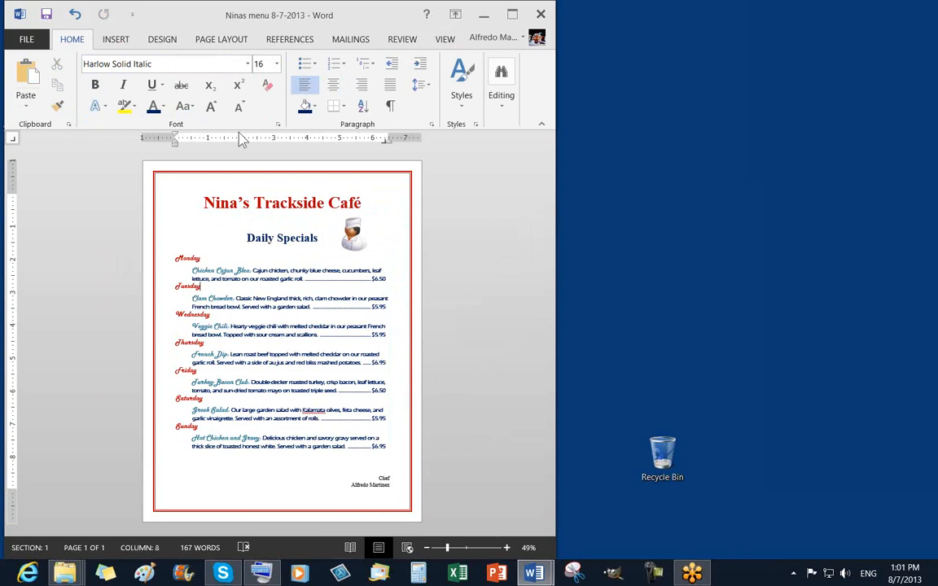
click(47, 16)
click(775, 43)
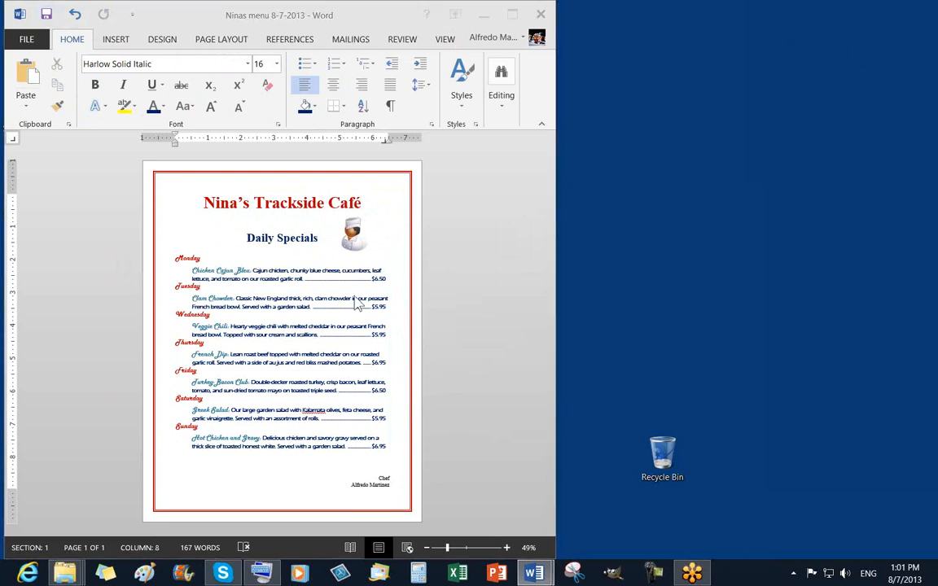
Check the chef picture's layout options and nudge the picture slightly farther right of the "Daily Specials" subtitle
click(354, 243)
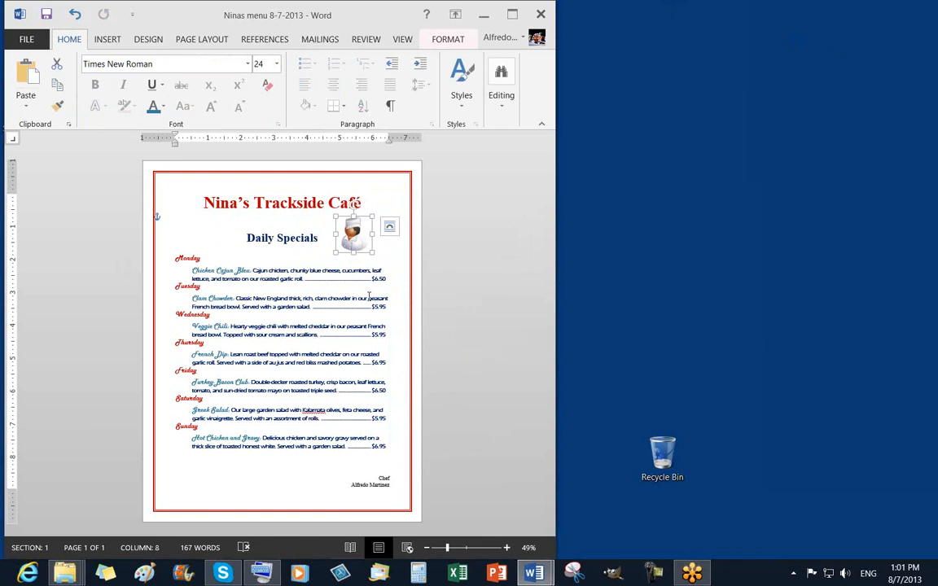
click(390, 228)
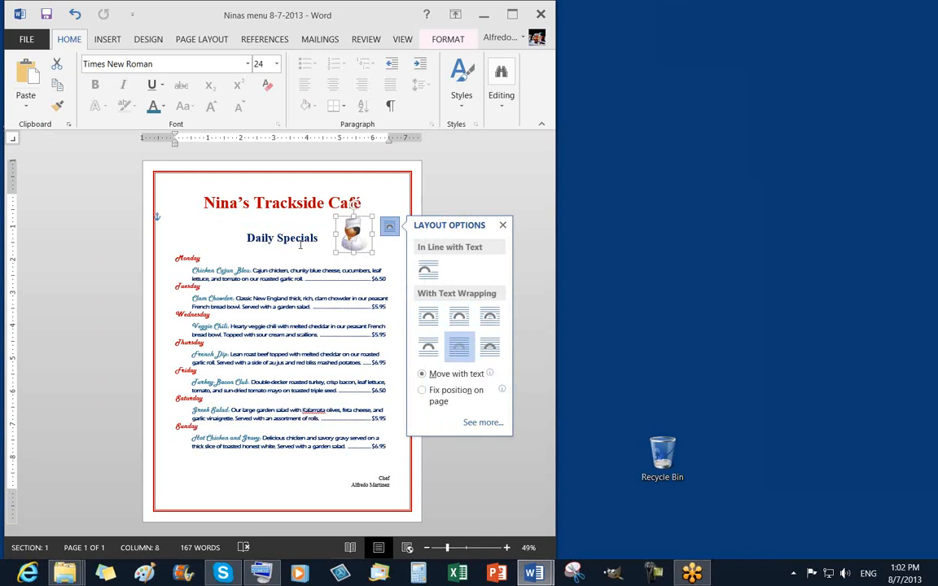
click(246, 238)
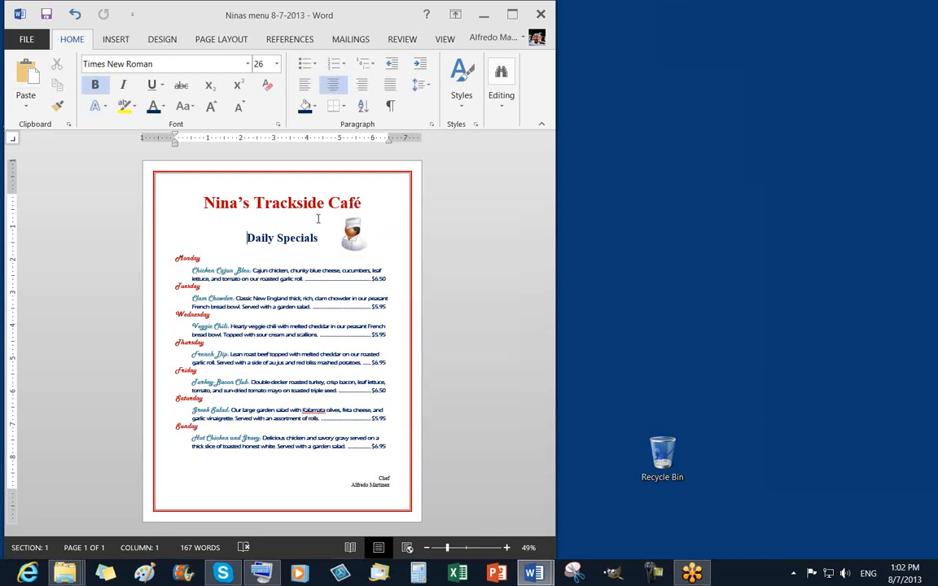
click(355, 235)
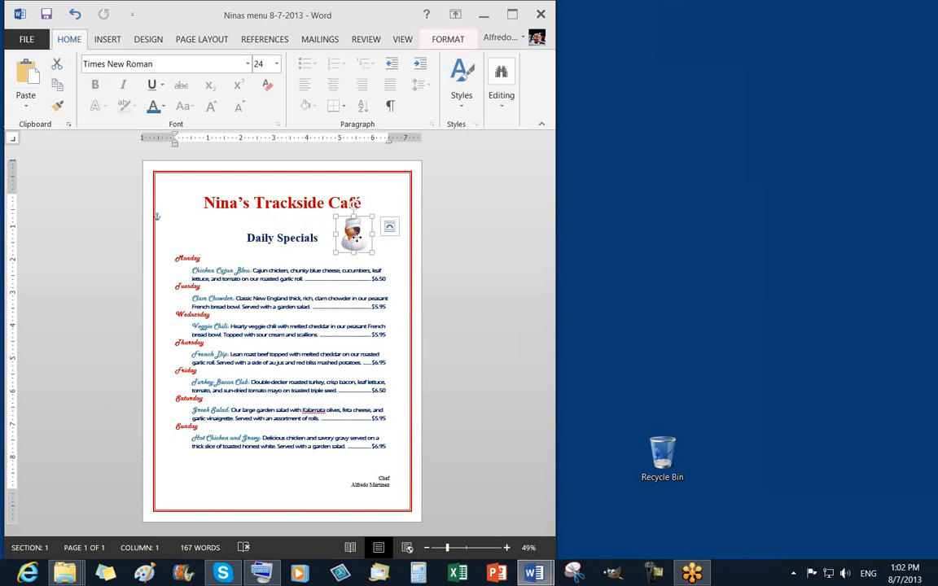
drag(358, 243, 363, 244)
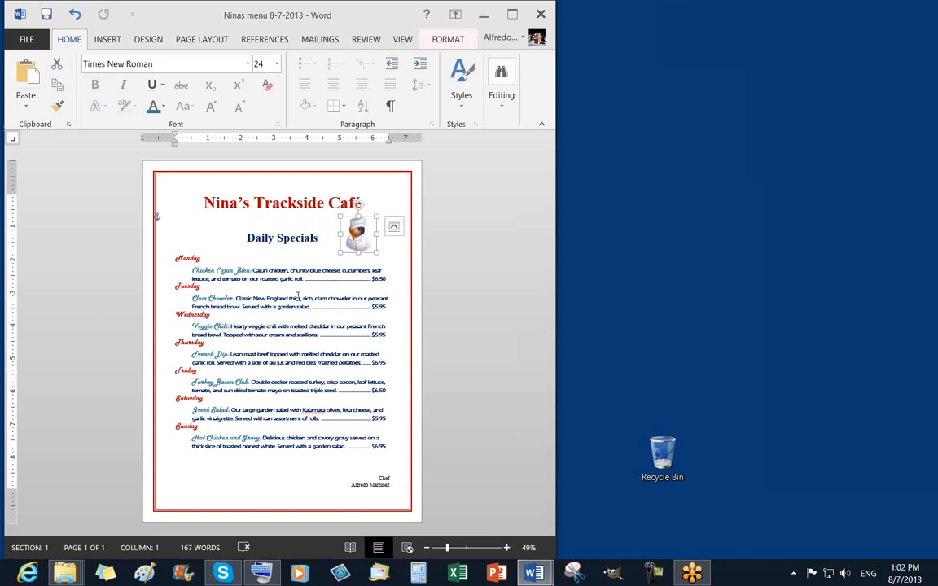
drag(265, 282, 230, 287)
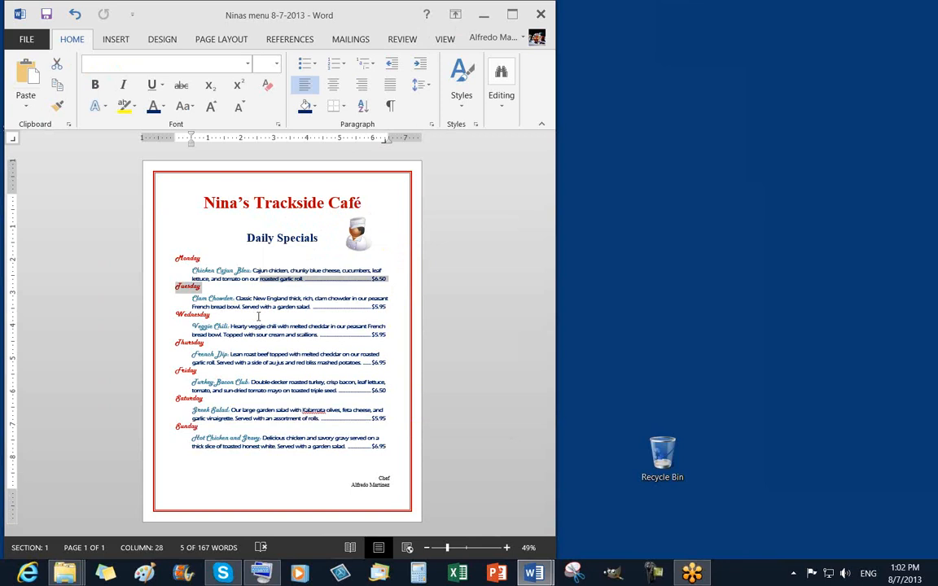
Review the chef picture's text wrapping options and save the repositioned picture in the document
click(356, 232)
click(401, 230)
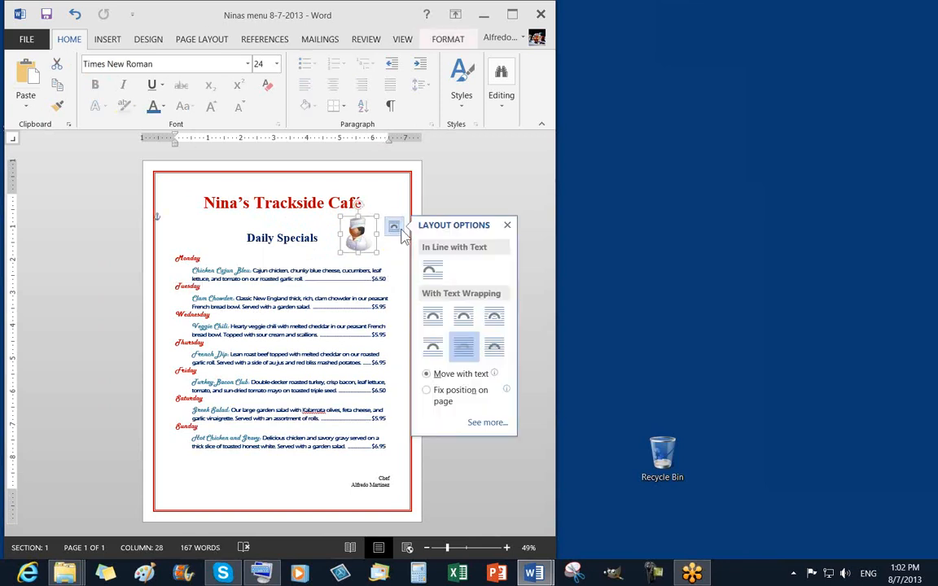
click(327, 293)
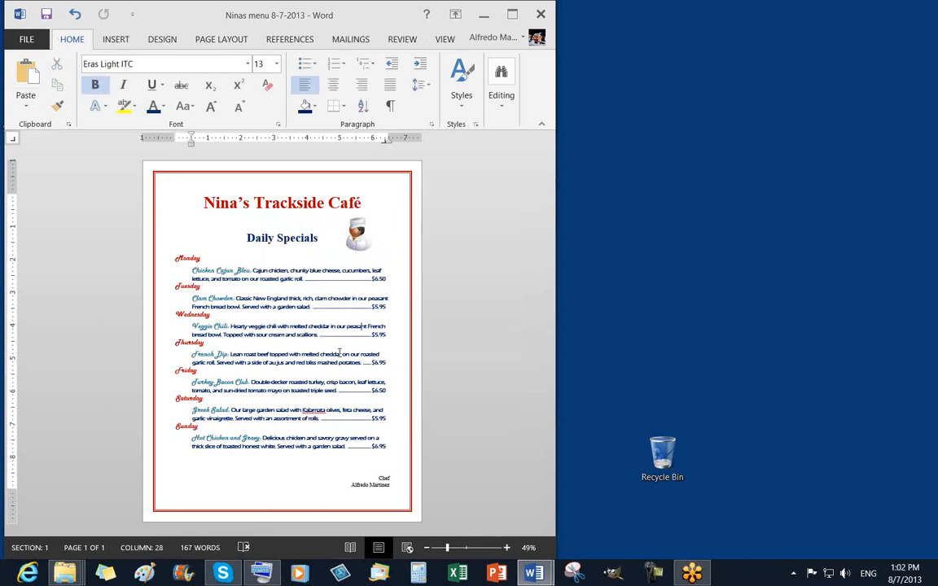
click(45, 18)
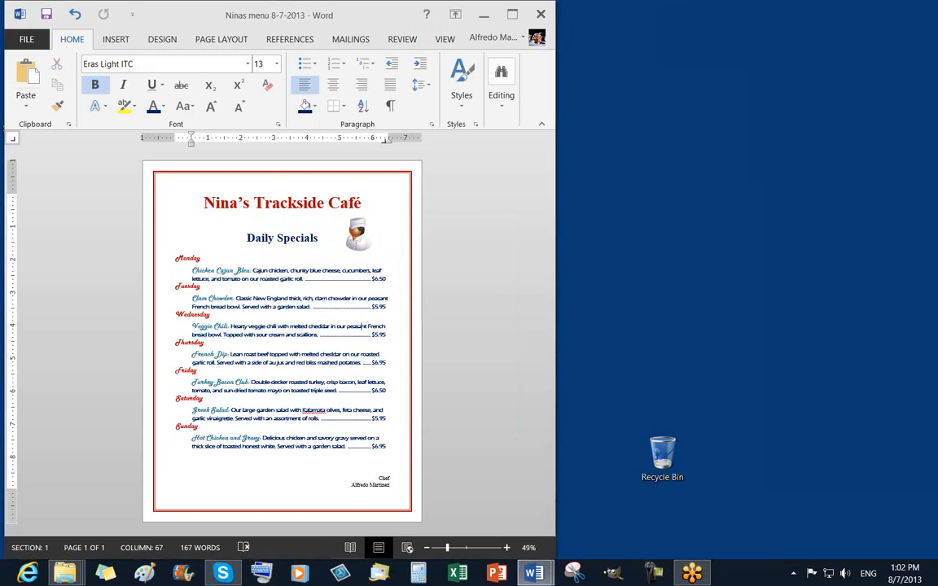
Try Tight text wrapping on the chef picture, return it to Behind Text, and deselect the picture
key(ctrl+z)
click(349, 229)
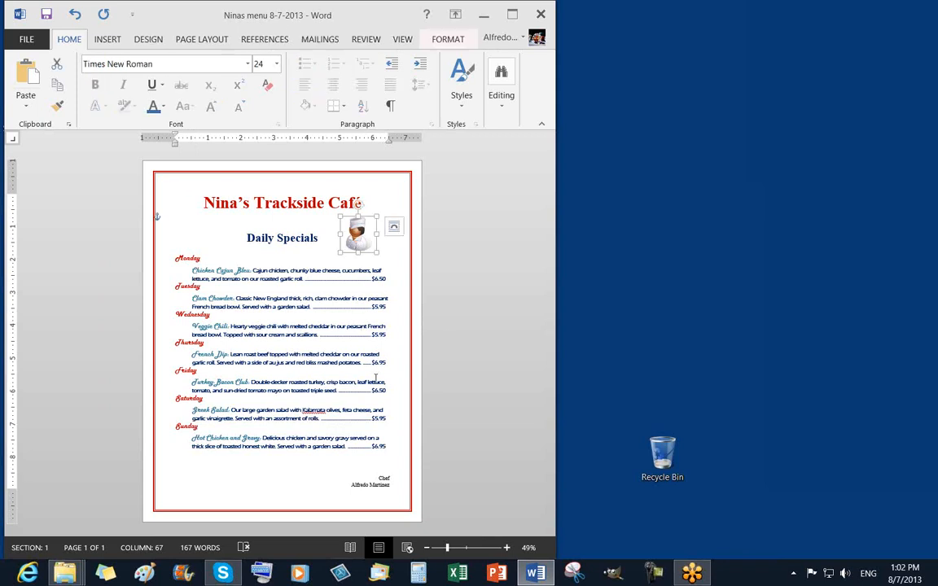
click(394, 226)
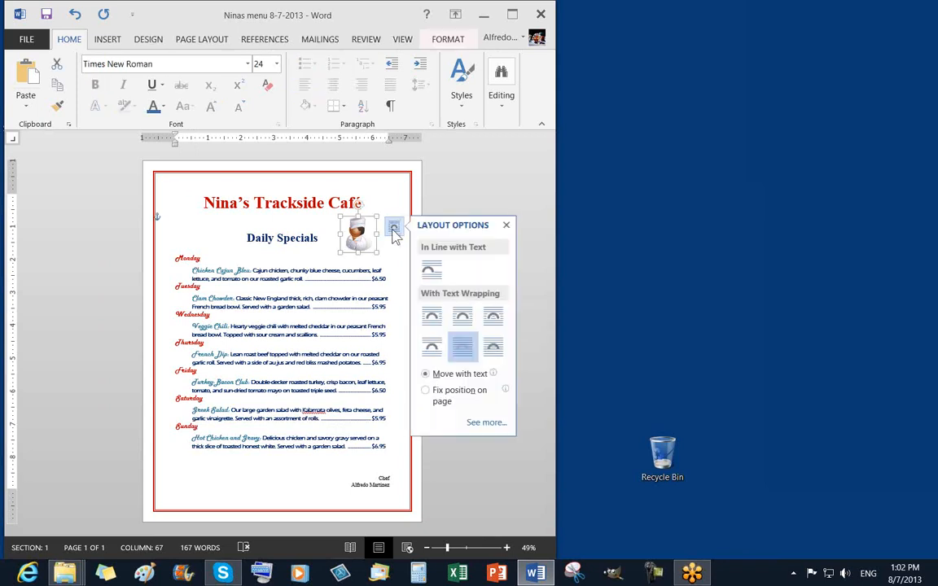
click(461, 317)
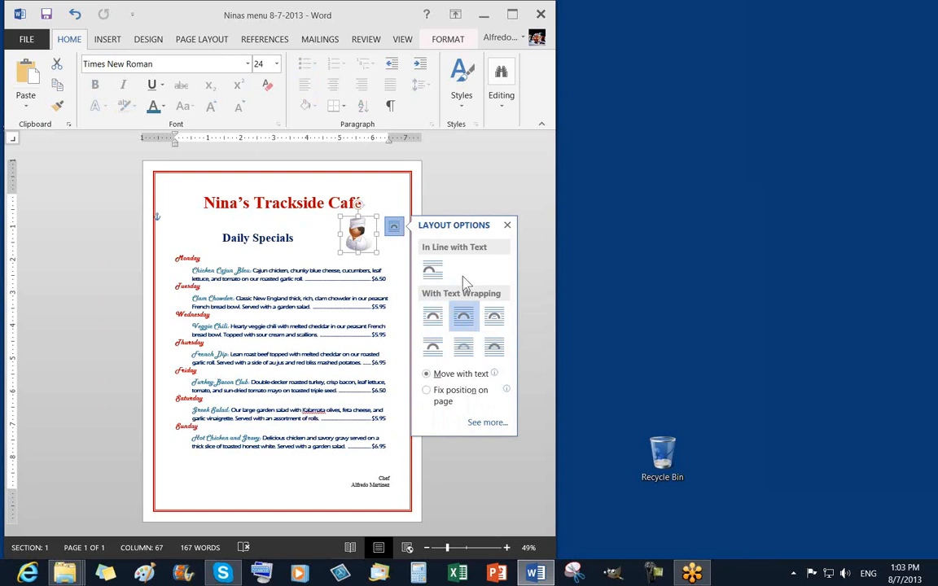
click(463, 350)
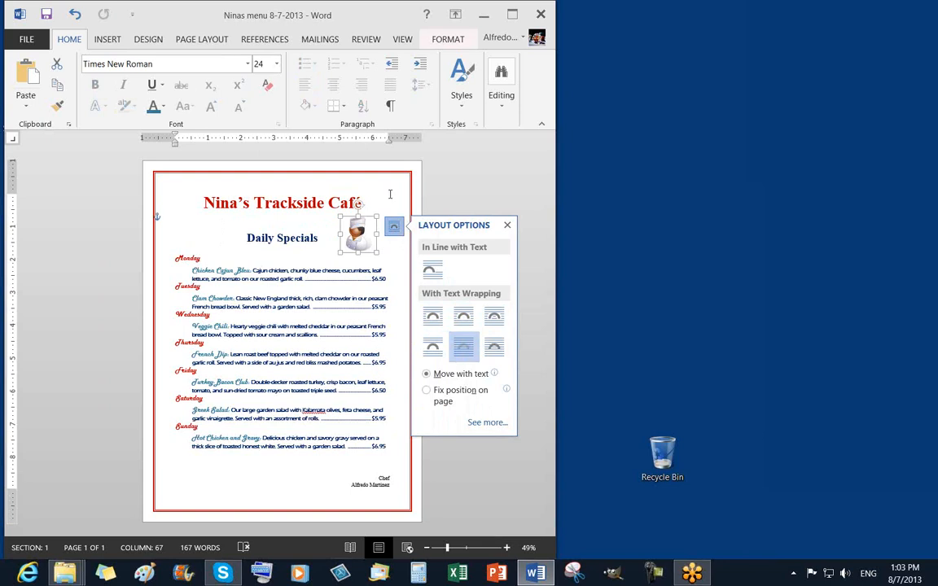
click(390, 194)
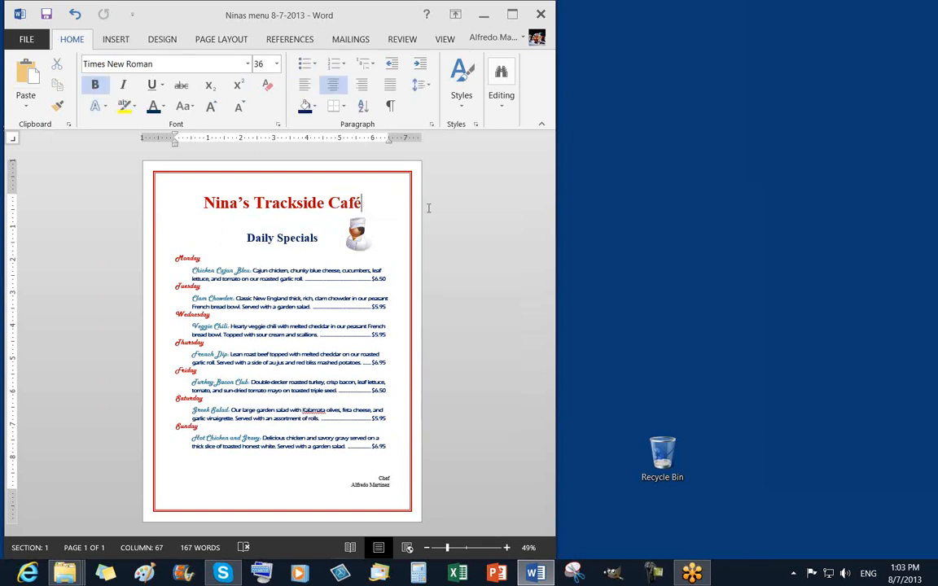
click(361, 244)
click(444, 381)
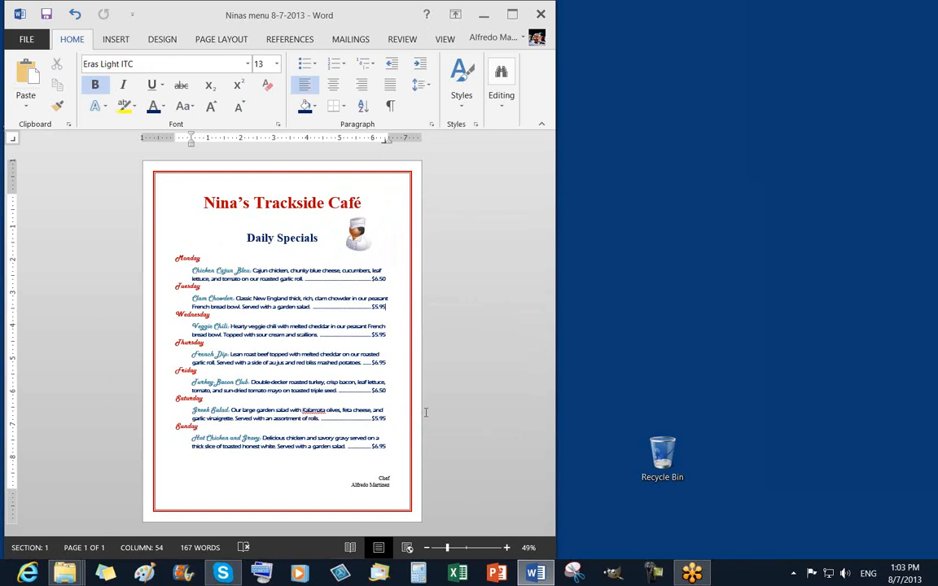